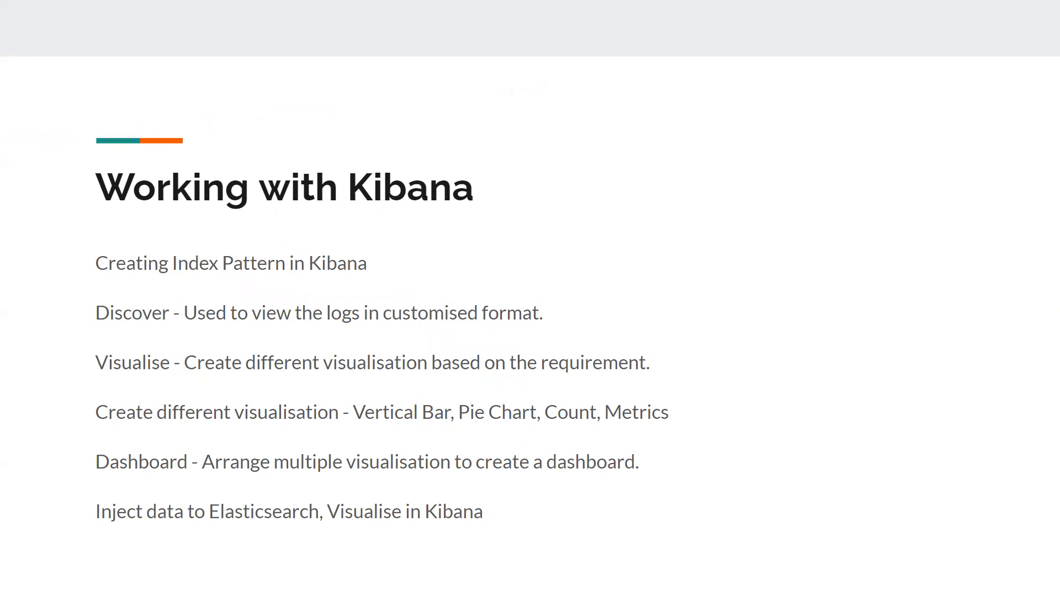
pyautogui.hotkey('alt', 'Tab')
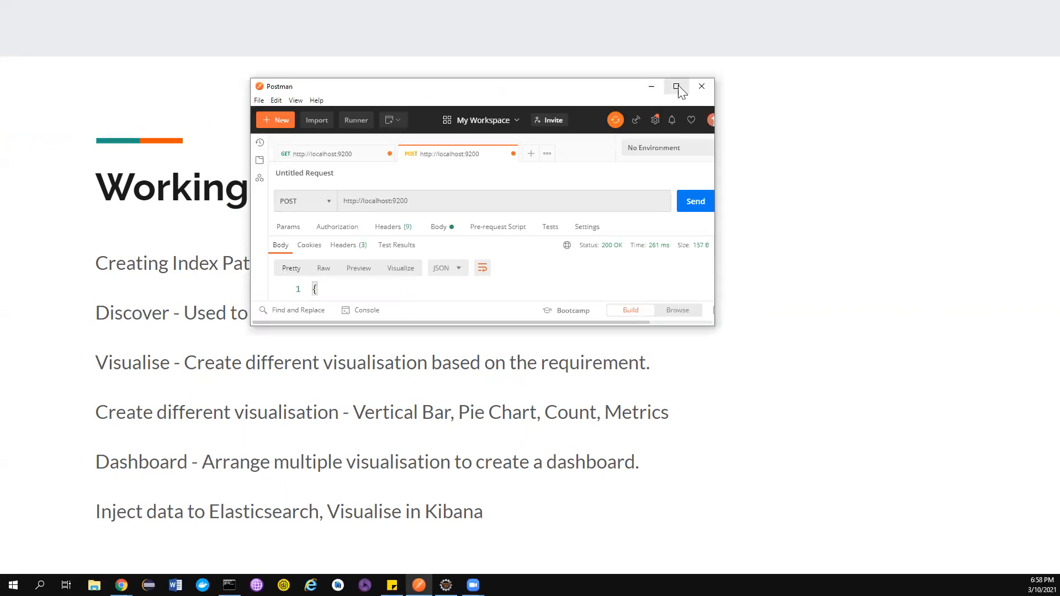
pyautogui.click(676, 87)
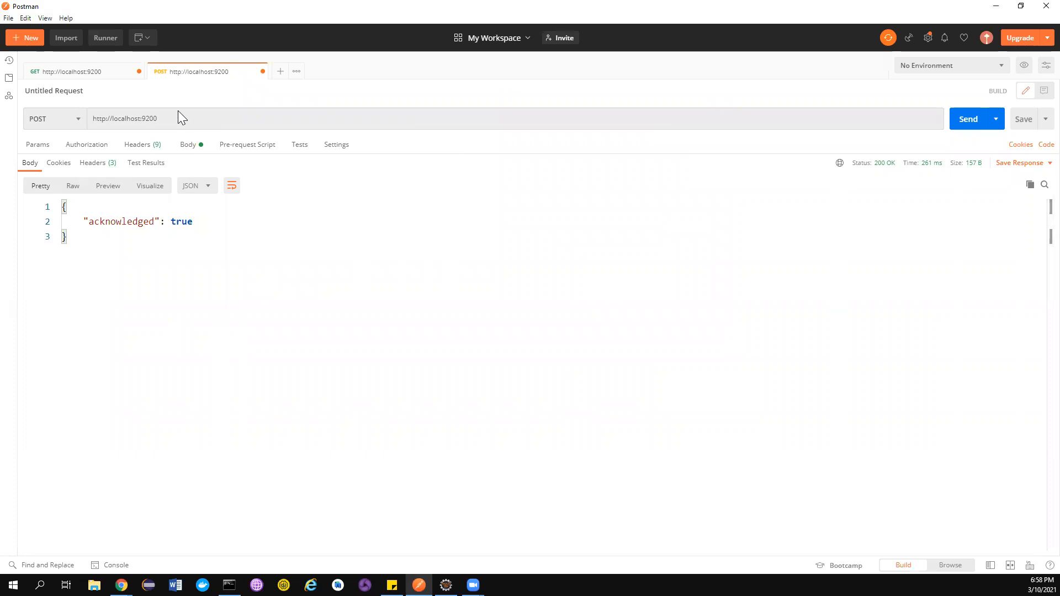
pyautogui.click(108, 74)
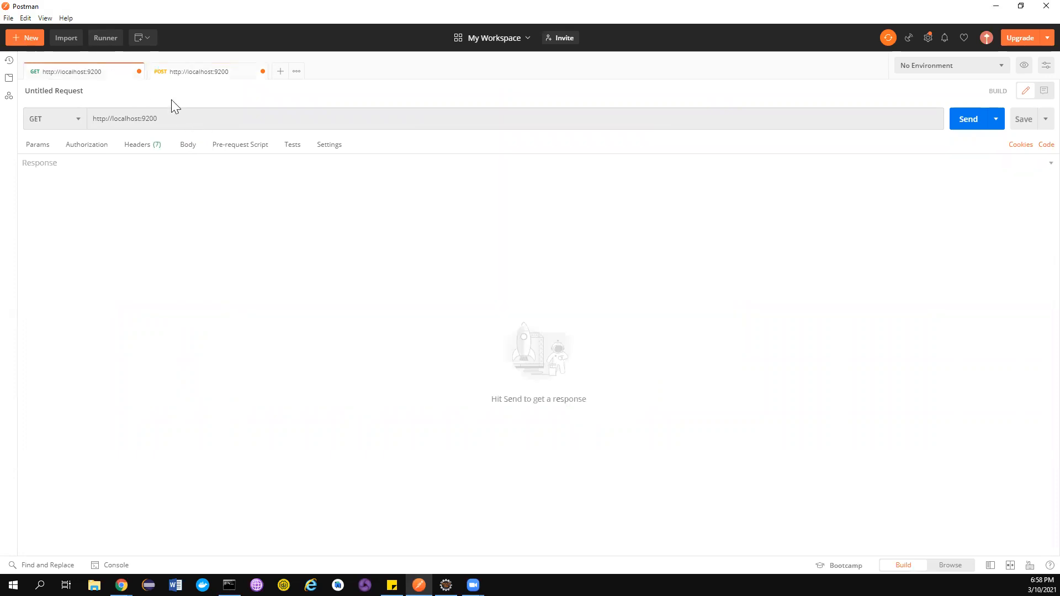
pyautogui.click(954, 126)
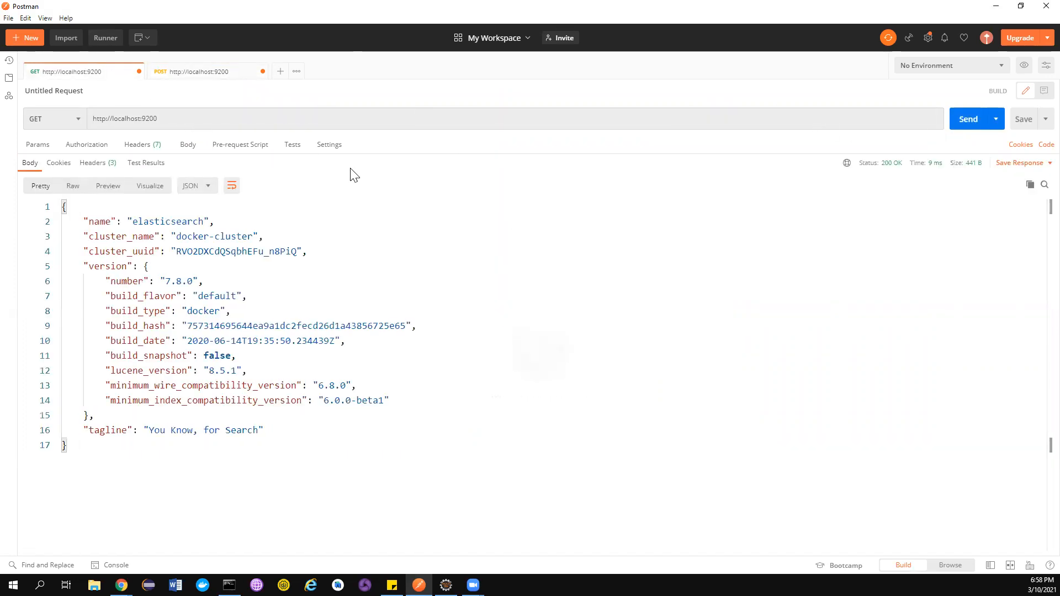
pyautogui.click(192, 83)
pyautogui.click(209, 123)
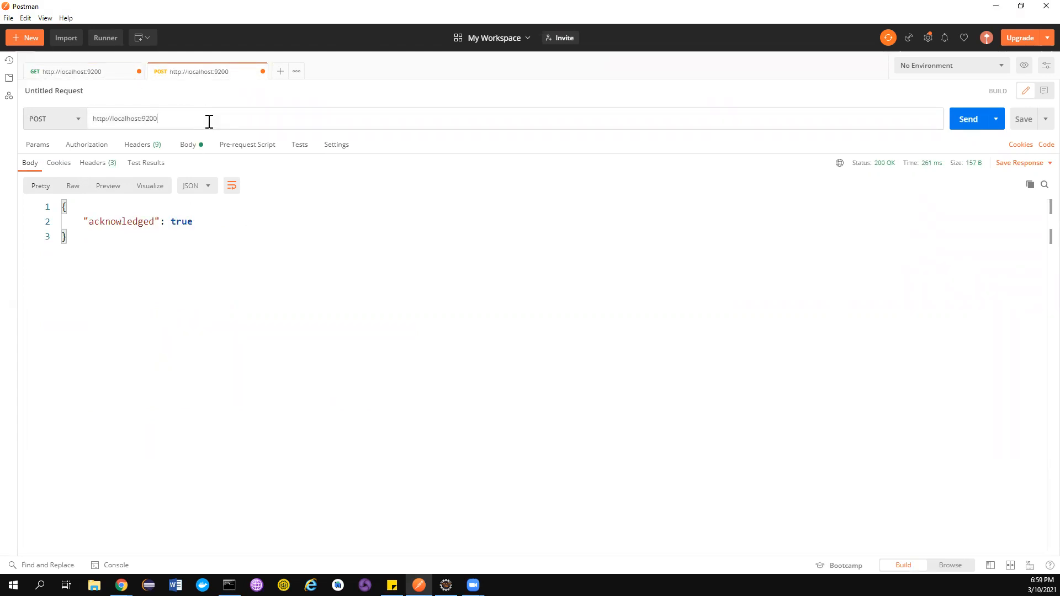
pyautogui.write('/')
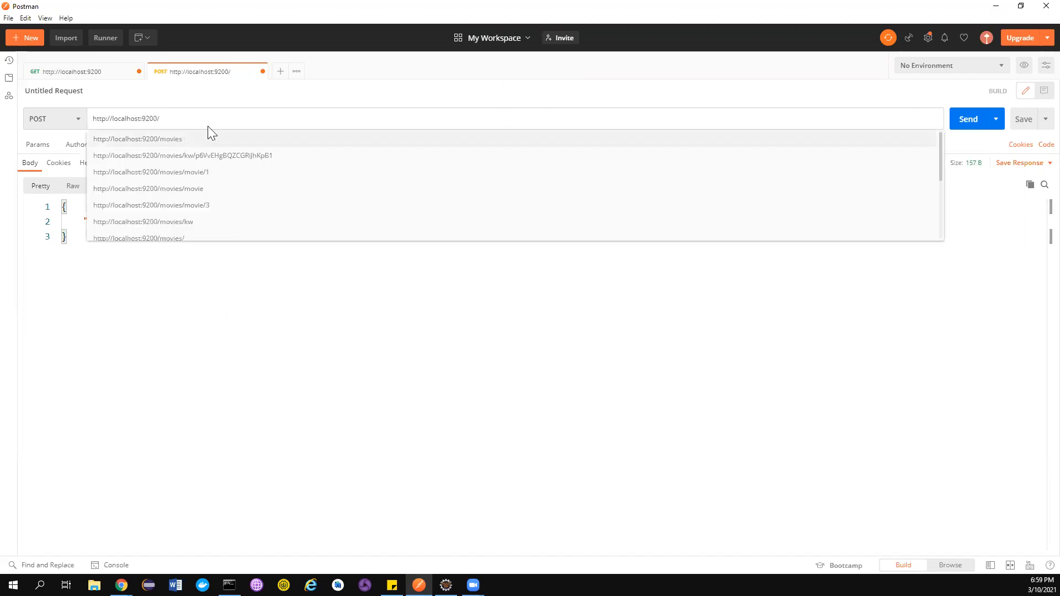
pyautogui.click(205, 143)
pyautogui.click(61, 124)
pyautogui.click(69, 142)
pyautogui.click(971, 122)
pyautogui.scroll(-2, 327, 260)
pyautogui.scroll(-1, 324, 254)
pyautogui.scroll(2, 309, 237)
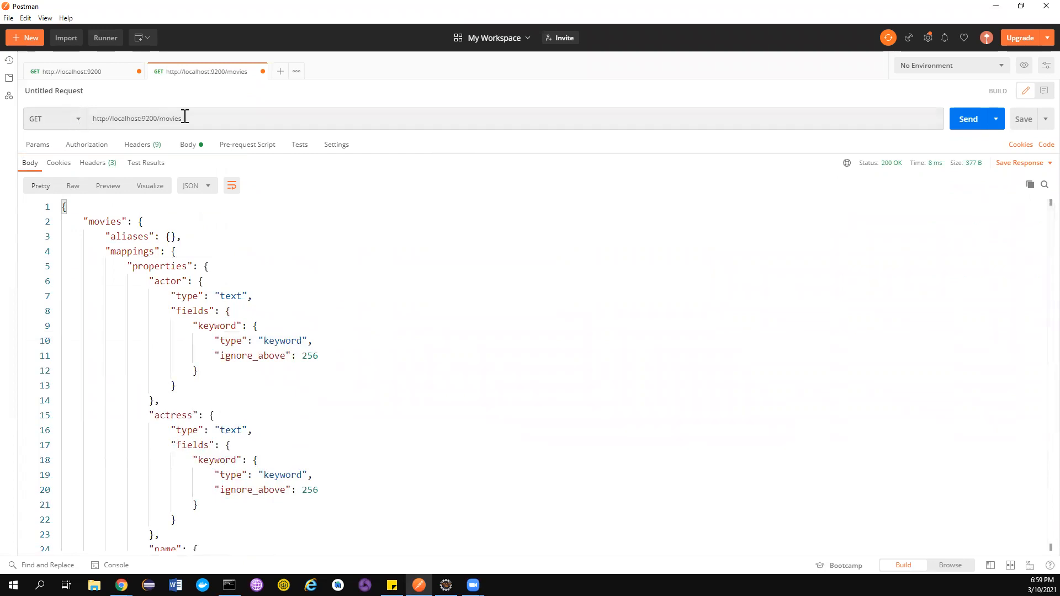
# Set the request method for the movies index to DELETE
pyautogui.click(67, 121)
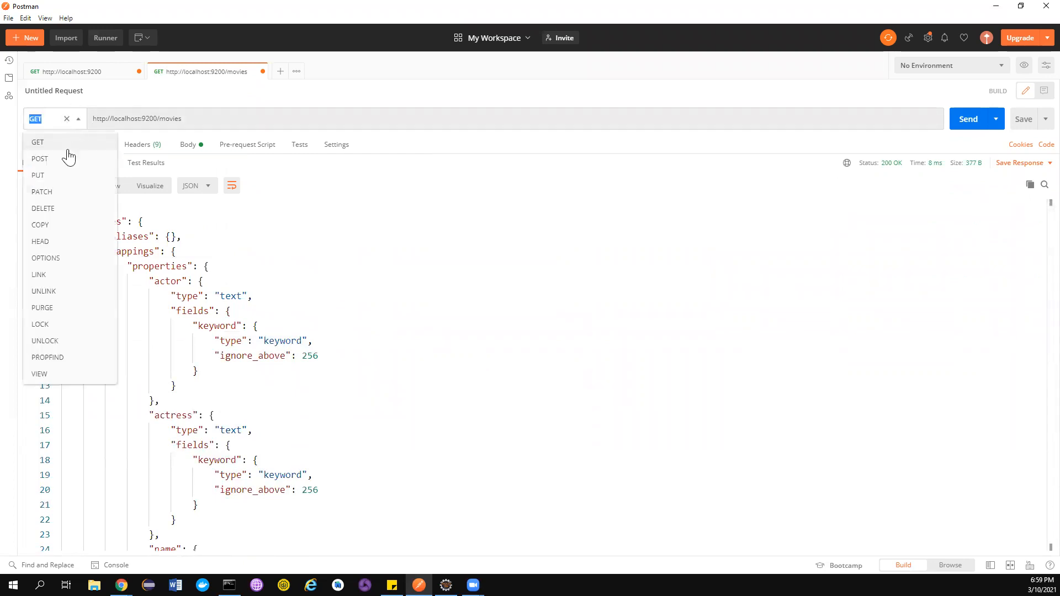
pyautogui.click(48, 210)
# Switch to Chrome and select the movies index in the elasticsearch-head structured query
pyautogui.moveTo(122, 585)
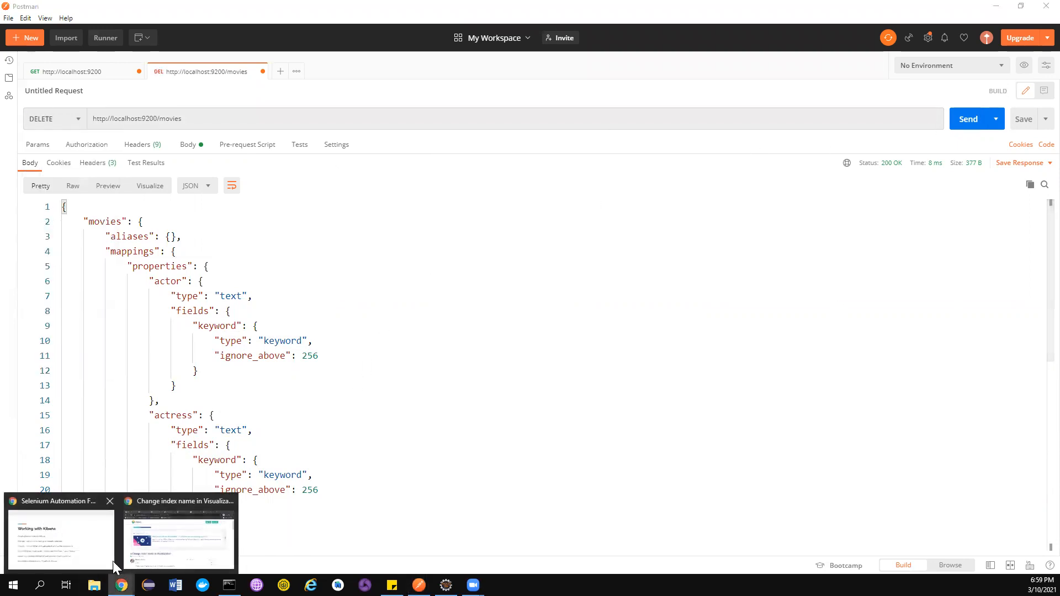
pyautogui.click(91, 535)
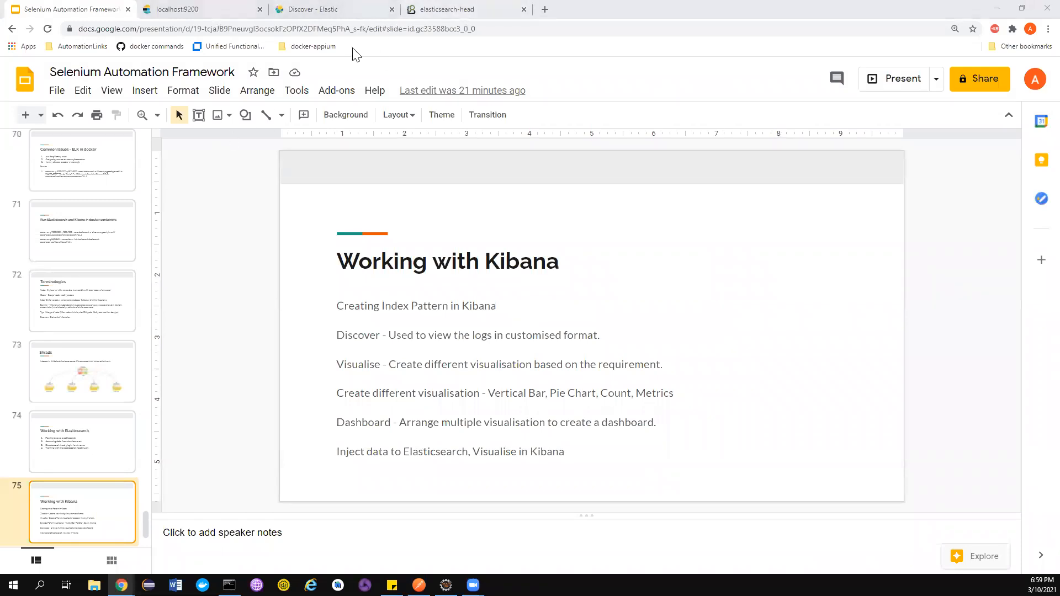
pyautogui.click(431, 10)
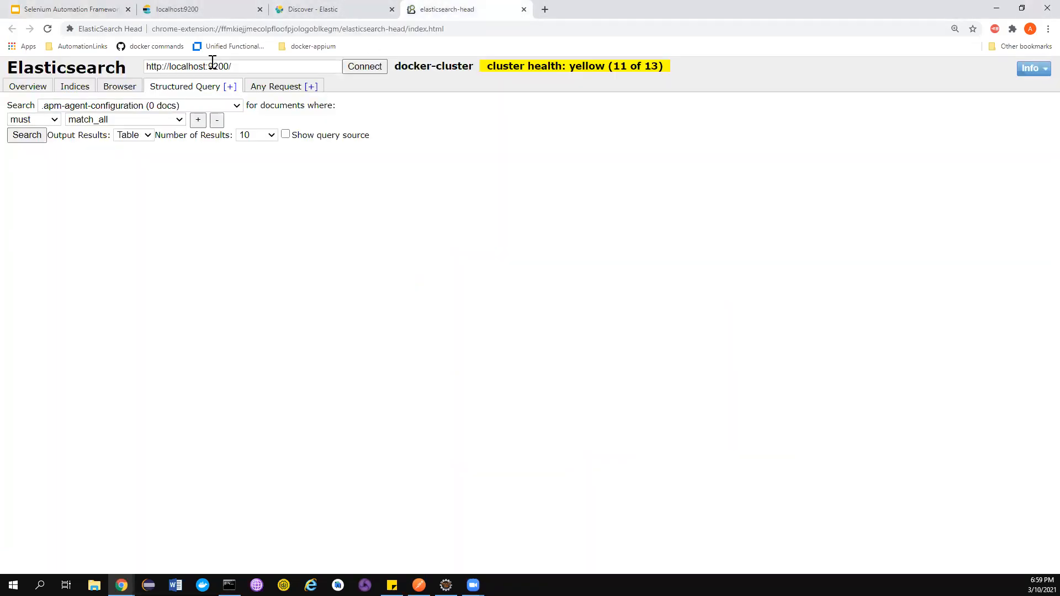
pyautogui.click(165, 106)
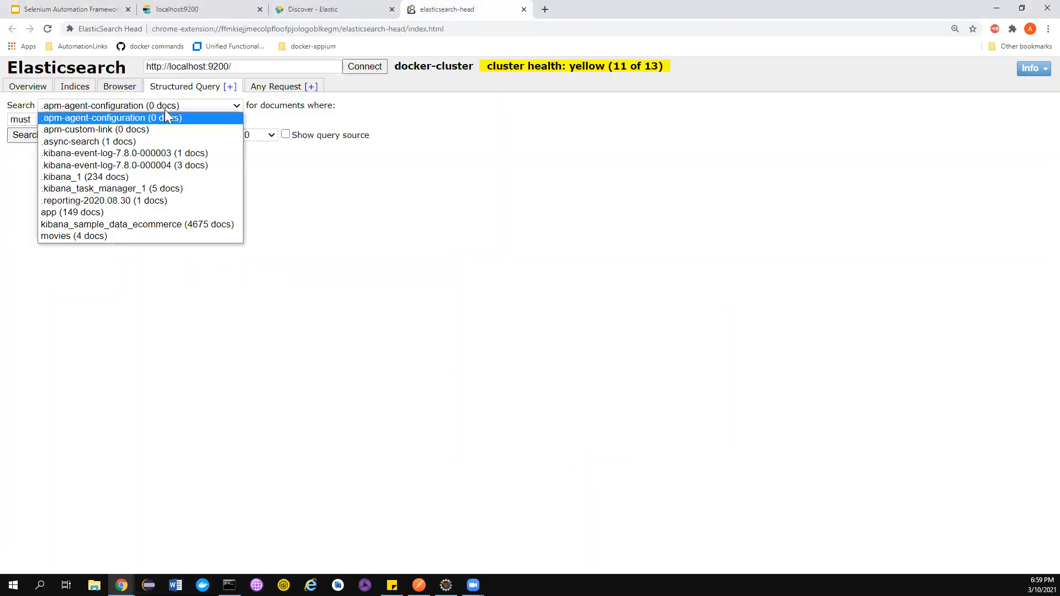
pyautogui.click(114, 235)
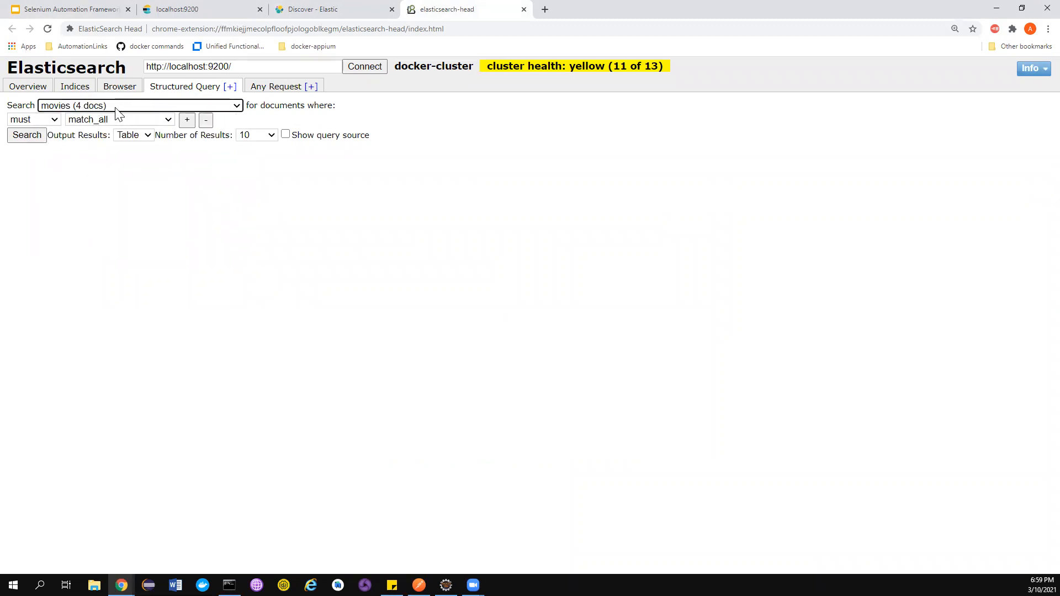
pyautogui.click(52, 10)
pyautogui.moveTo(419, 585)
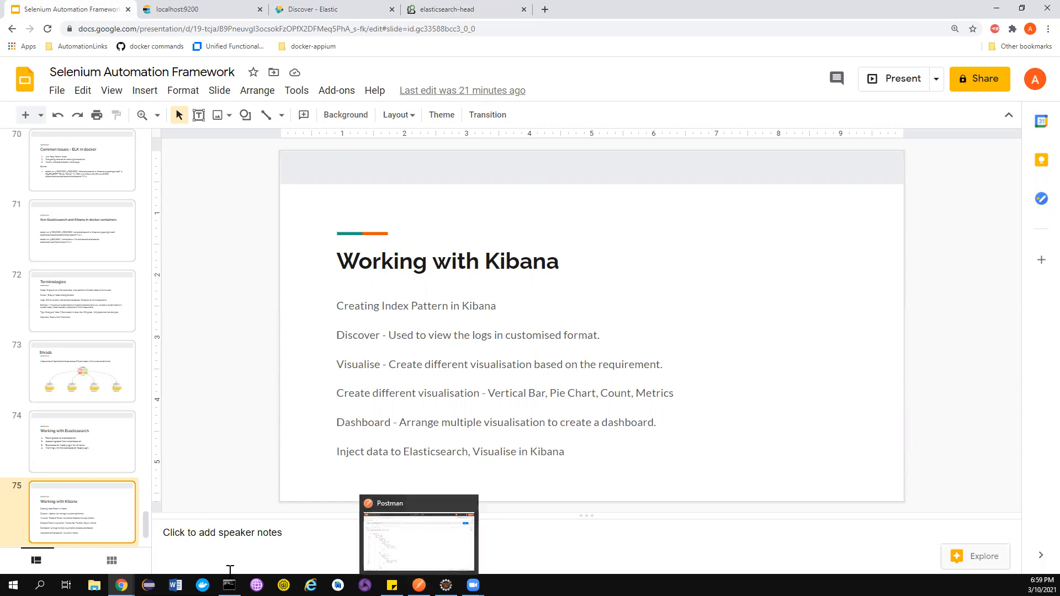
pyautogui.click(419, 585)
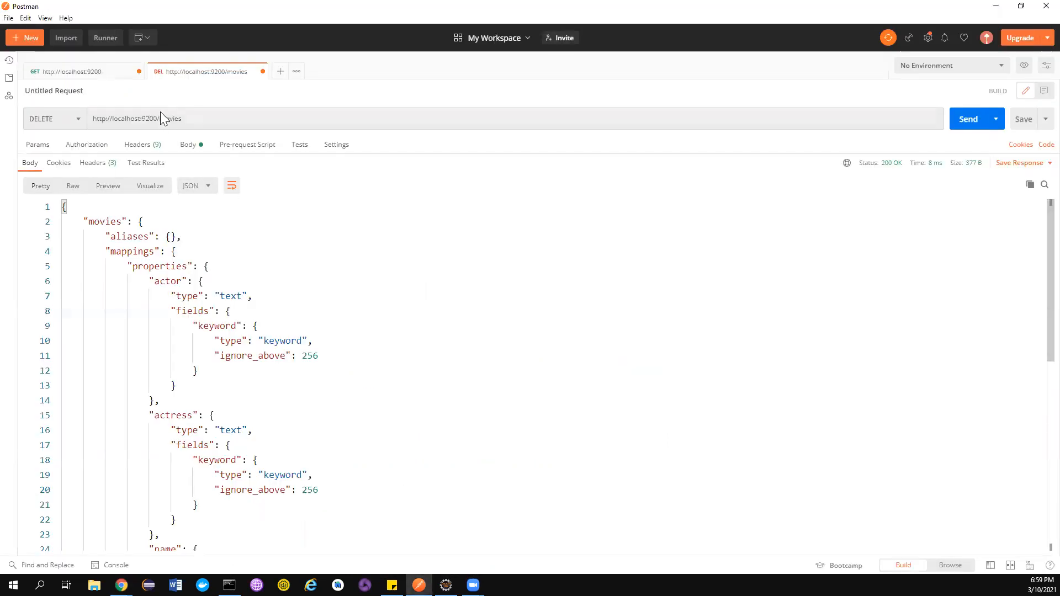
pyautogui.click(960, 121)
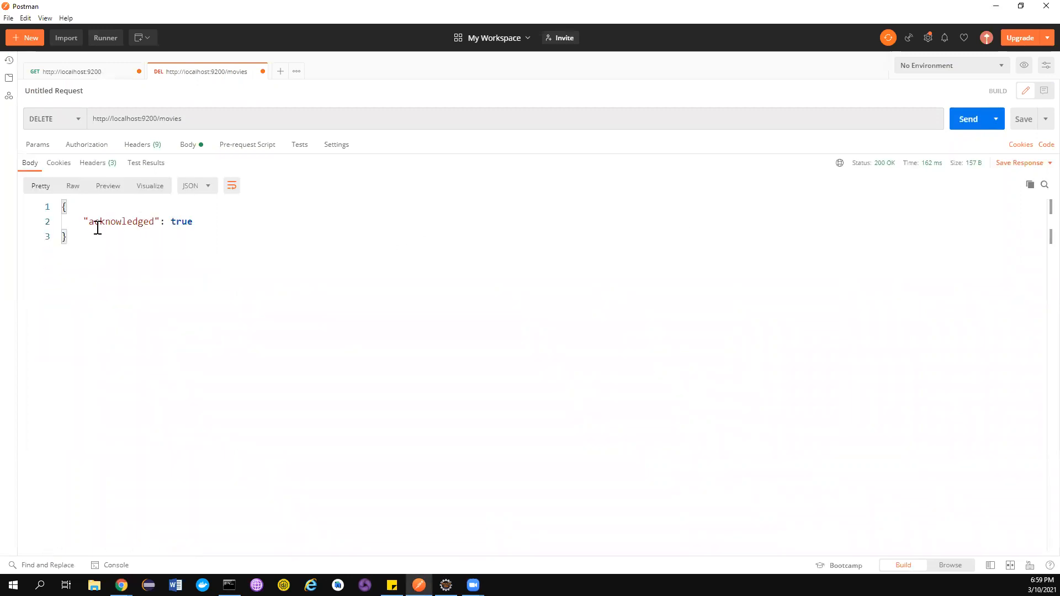
# Switch to Chrome, reload elasticsearch-head and check the structured query's index list for the movies index
pyautogui.hotkey('alt', 'Tab')
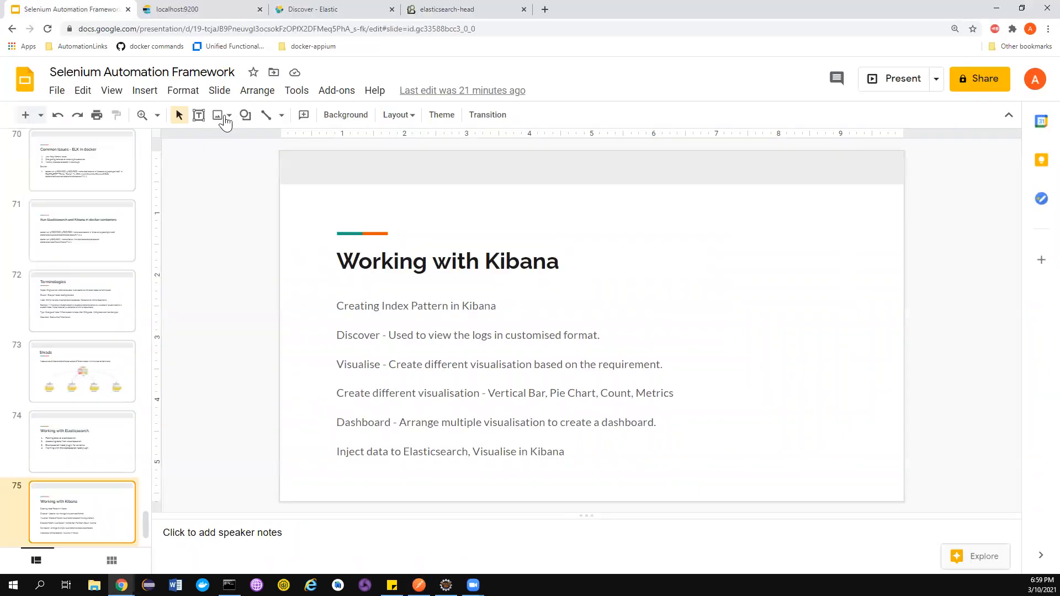
pyautogui.click(413, 15)
pyautogui.click(417, 32)
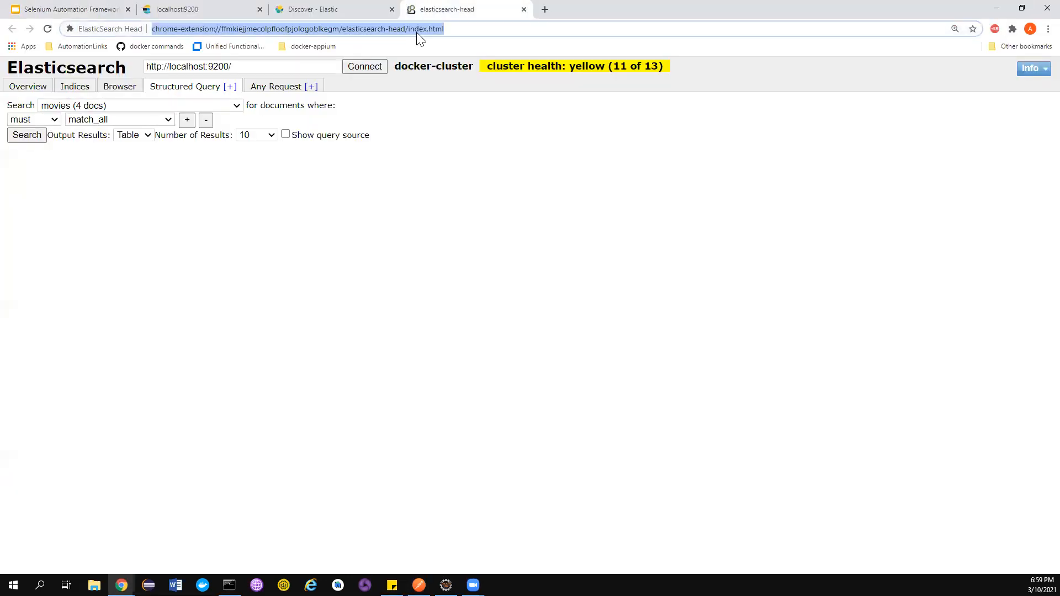
pyautogui.press('Return')
pyautogui.click(225, 92)
pyautogui.click(232, 105)
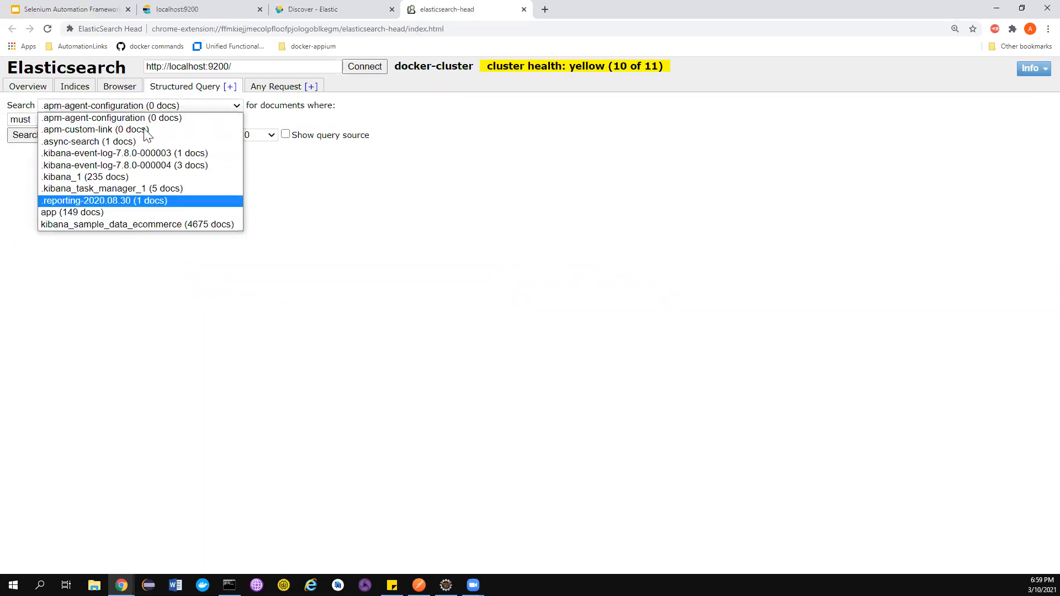
pyautogui.click(493, 208)
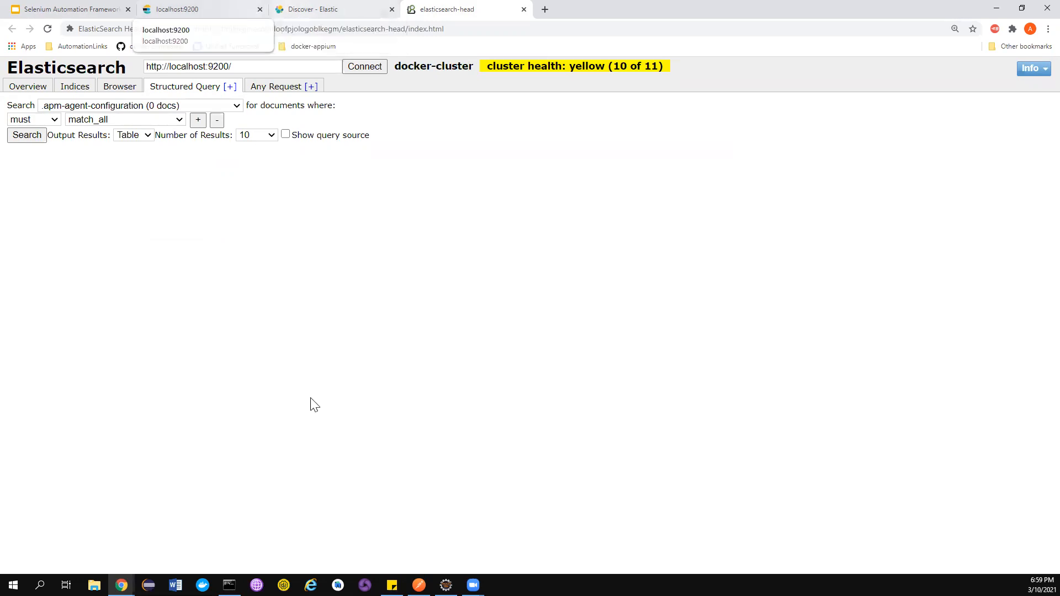
pyautogui.click(418, 584)
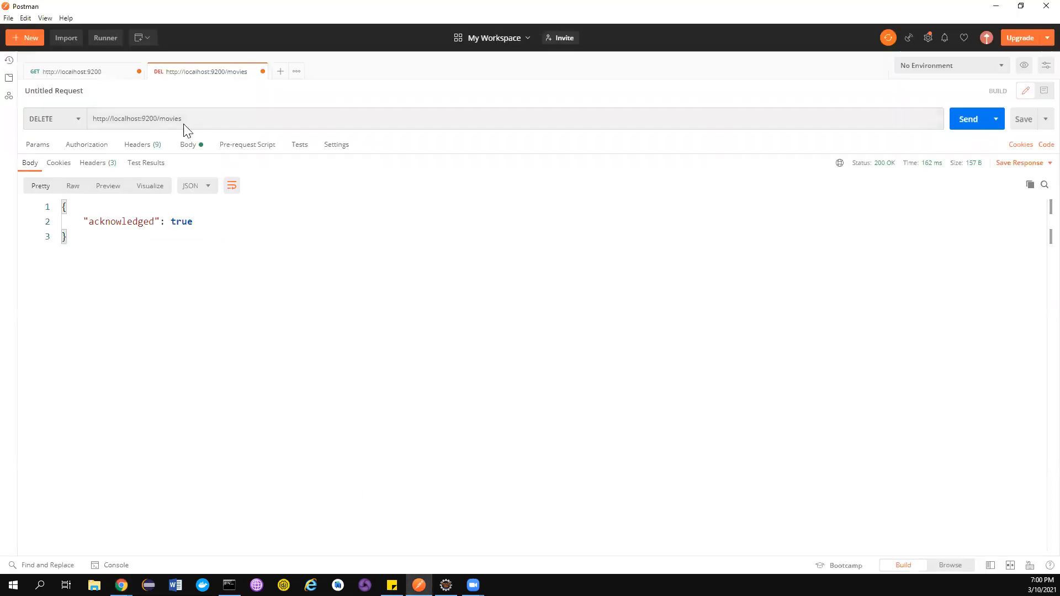
pyautogui.moveTo(189, 117); pyautogui.dragTo(162, 119)
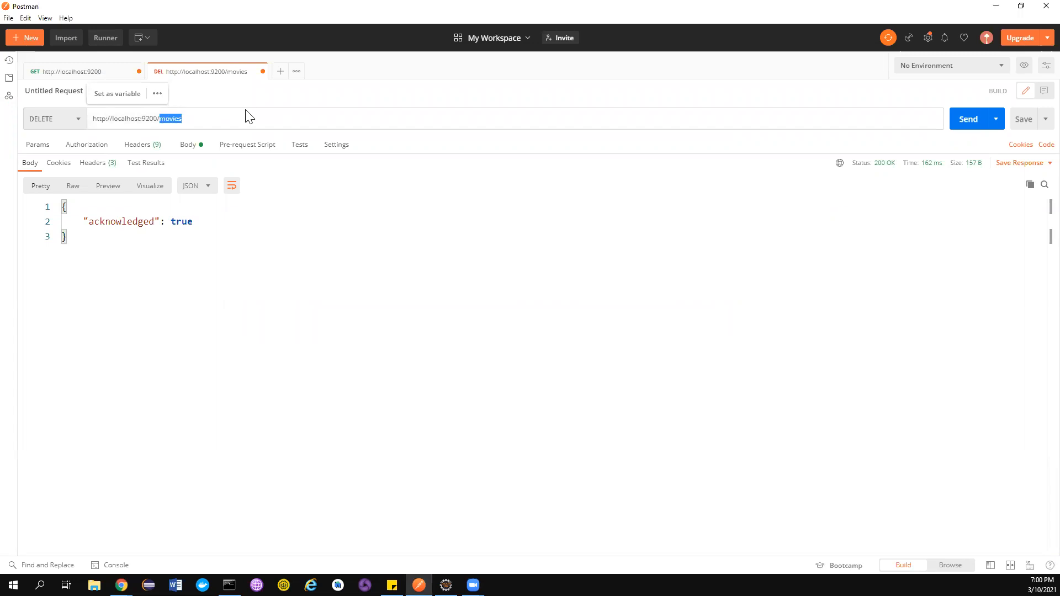
pyautogui.write('suite')
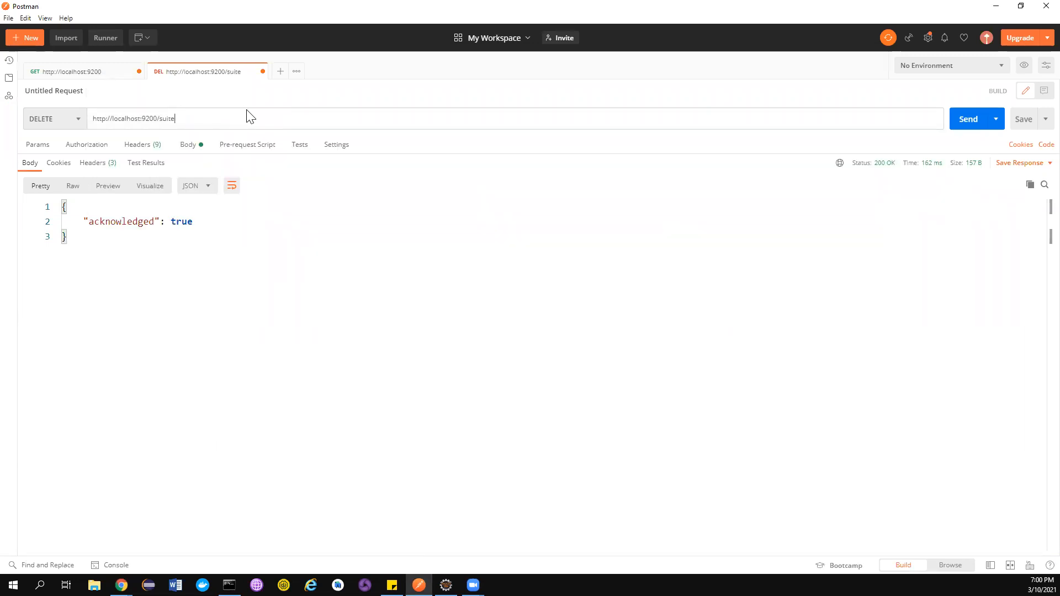
pyautogui.write('/result')
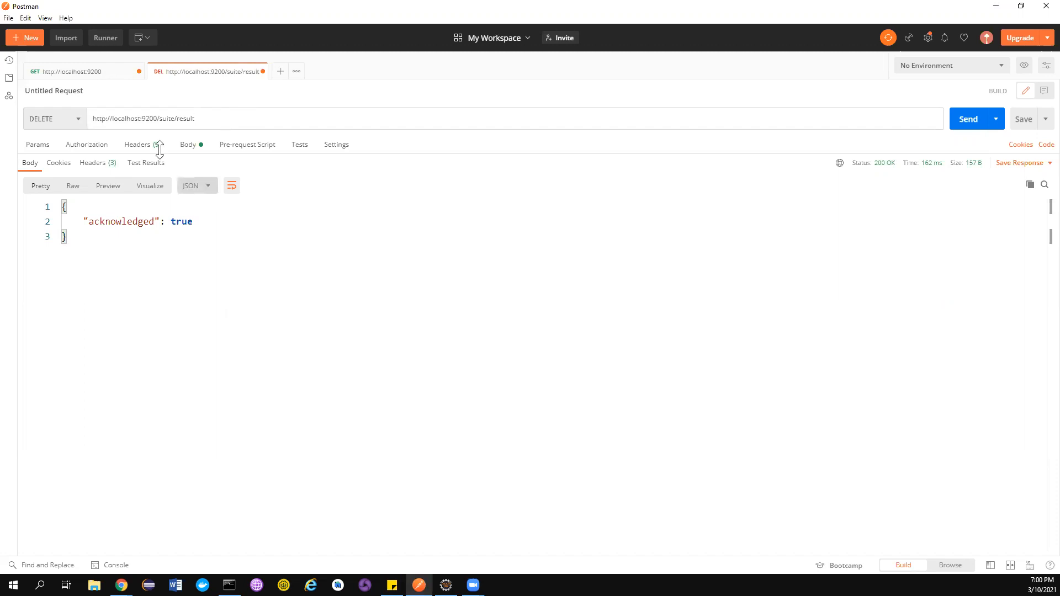
# Show the request's raw JSON body and enlarge the body editor until the whole document fits
pyautogui.doubleClick(167, 119)
pyautogui.doubleClick(191, 117)
pyautogui.click(200, 147)
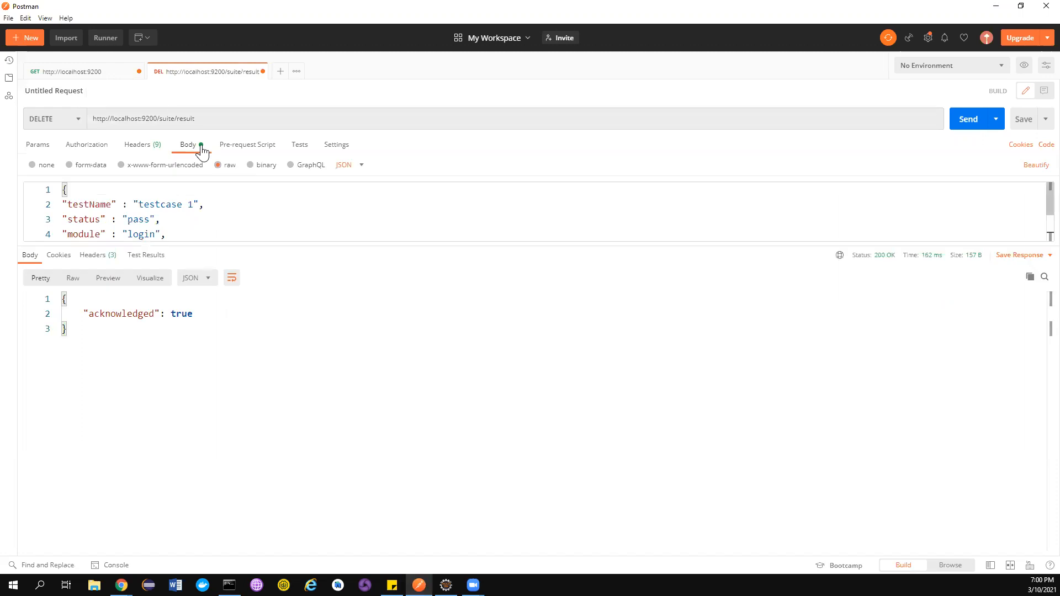
pyautogui.moveTo(236, 245); pyautogui.dragTo(261, 402)
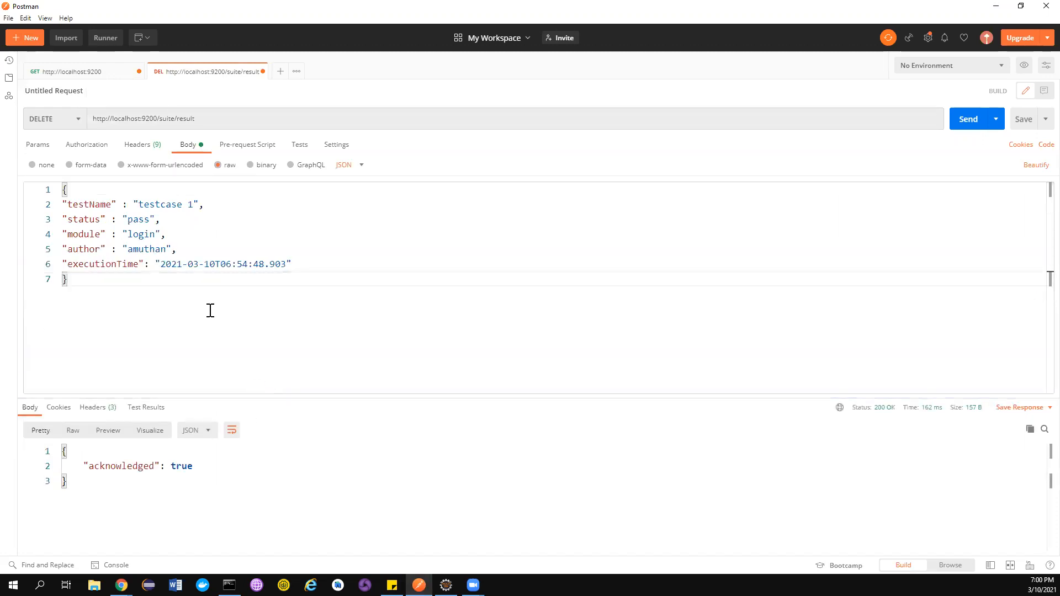
# Examine the testName, status, module, author and executionTime fields and their values in the request body
pyautogui.moveTo(64, 190); pyautogui.dragTo(133, 280)
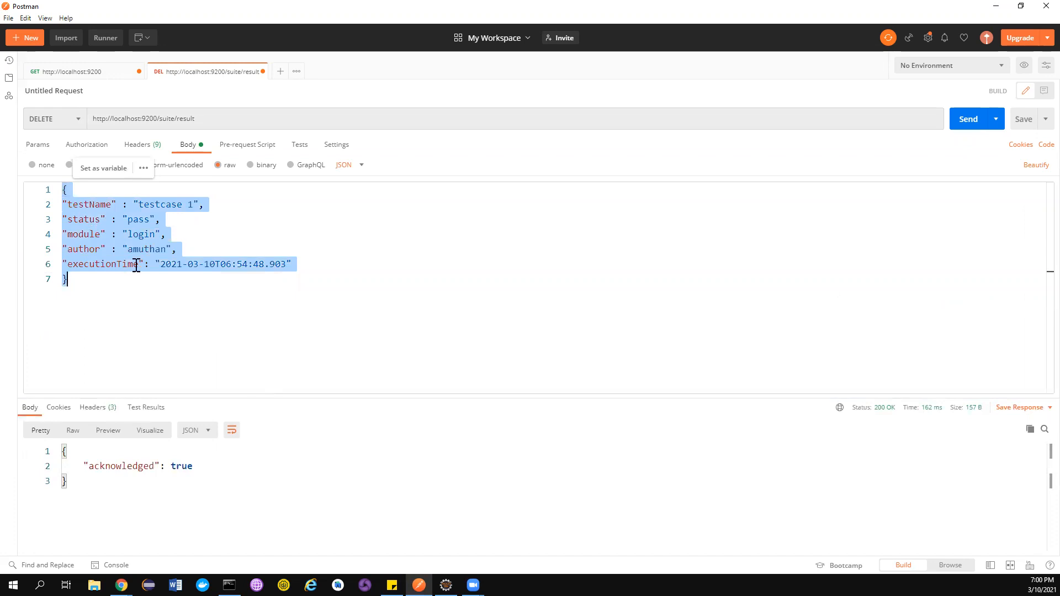
pyautogui.doubleClick(88, 205)
pyautogui.doubleClick(160, 205)
pyautogui.doubleClick(95, 221)
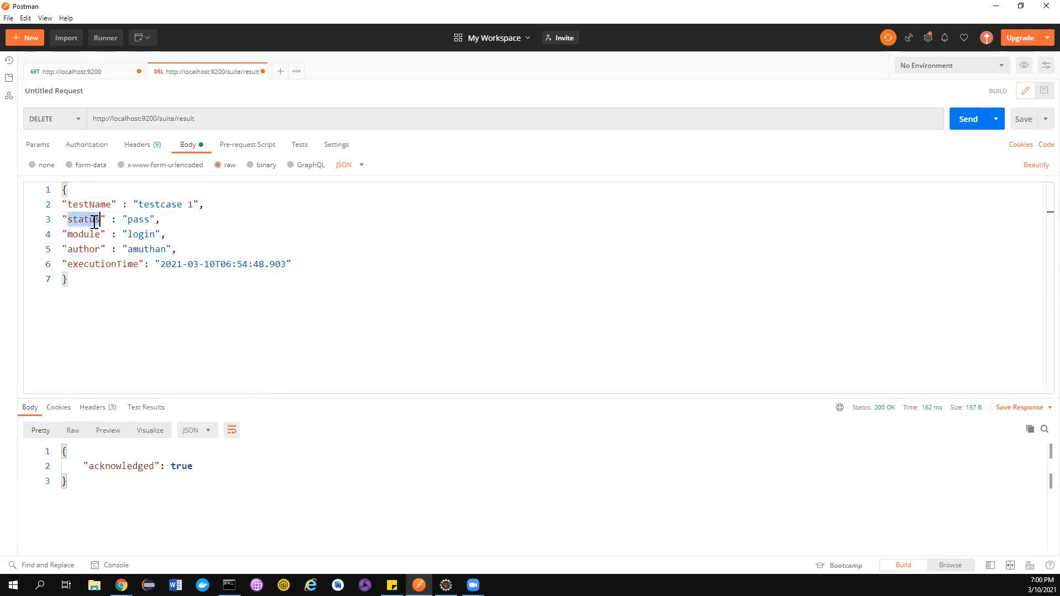
pyautogui.doubleClick(139, 220)
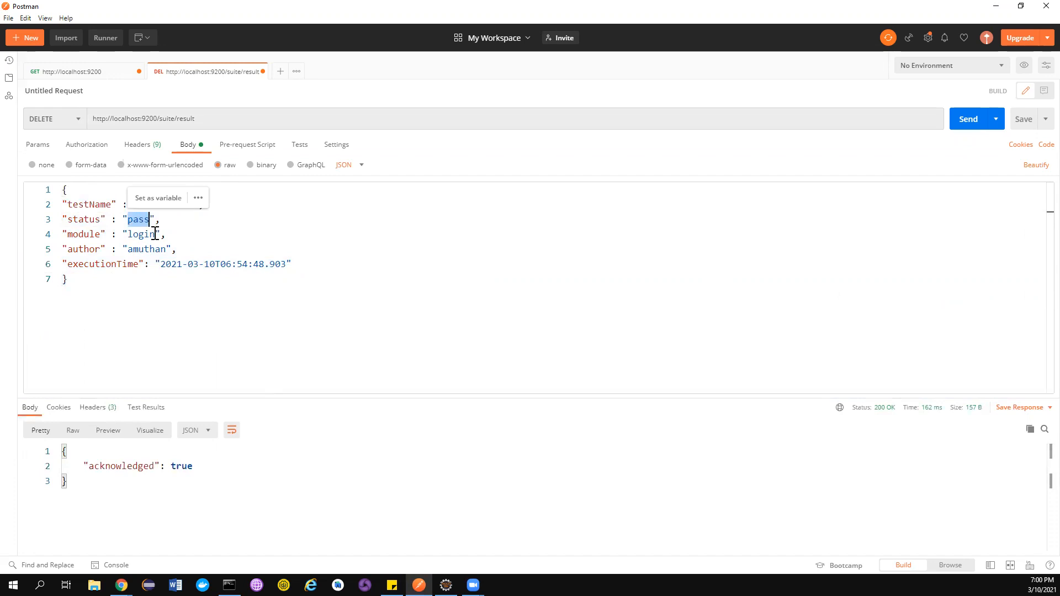
pyautogui.doubleClick(85, 234)
pyautogui.doubleClick(137, 235)
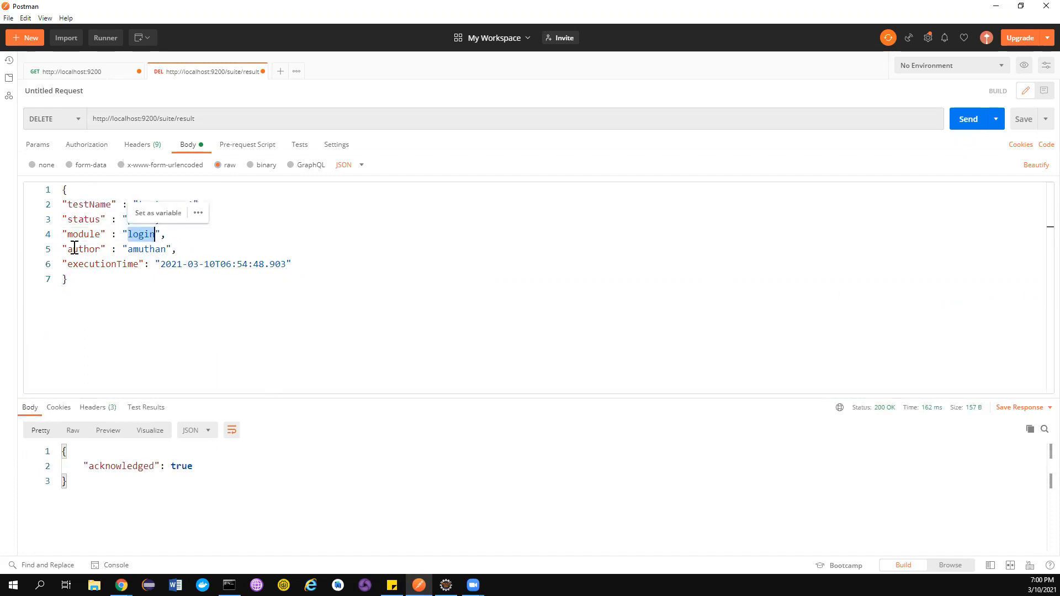
pyautogui.moveTo(69, 249); pyautogui.dragTo(100, 249)
pyautogui.doubleClick(158, 249)
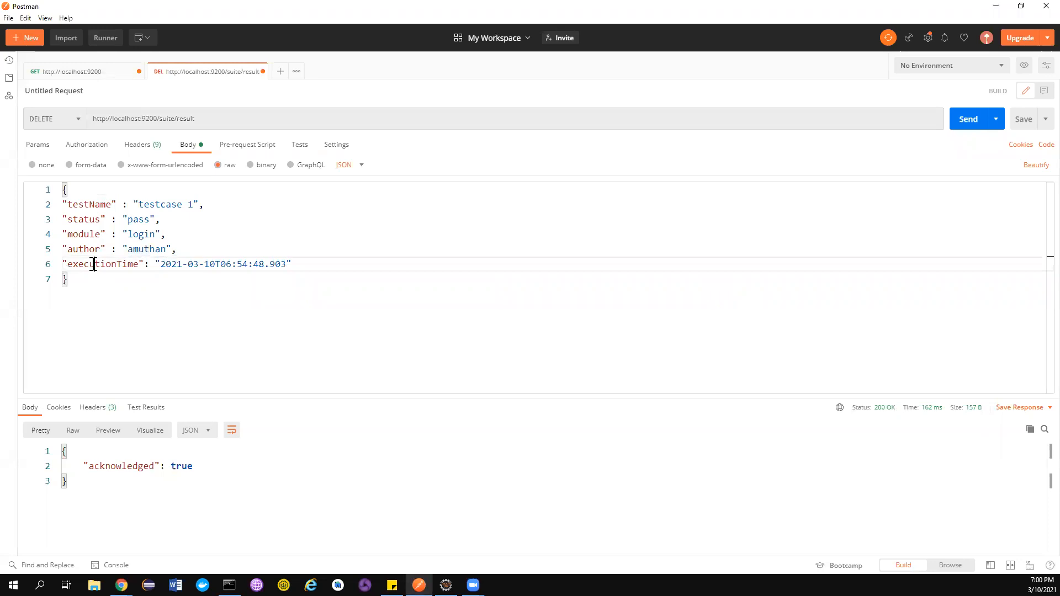
pyautogui.doubleClick(94, 264)
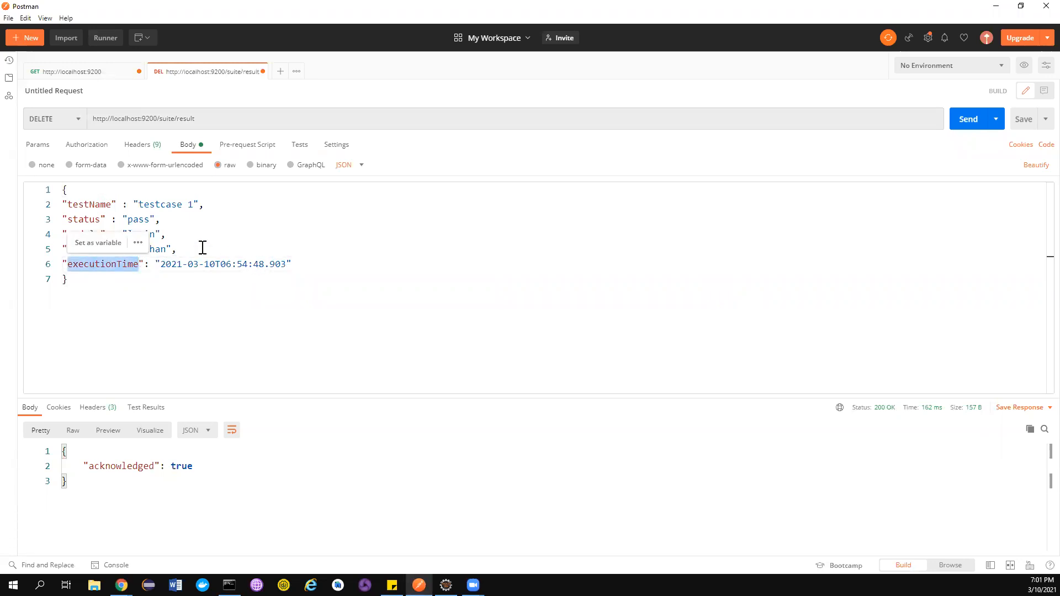
pyautogui.click(298, 263)
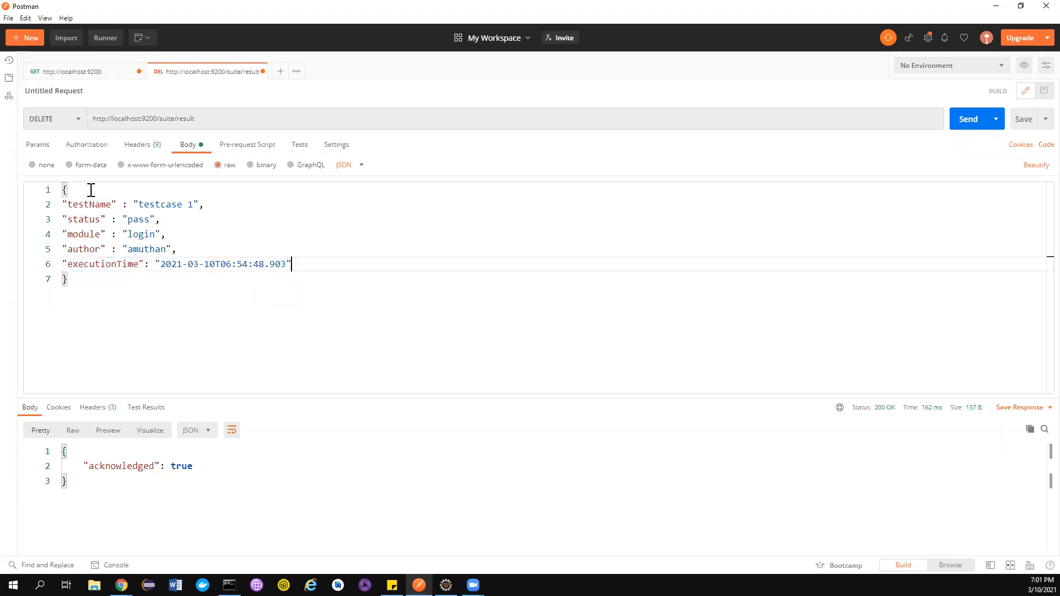
pyautogui.moveTo(194, 253); pyautogui.dragTo(67, 234)
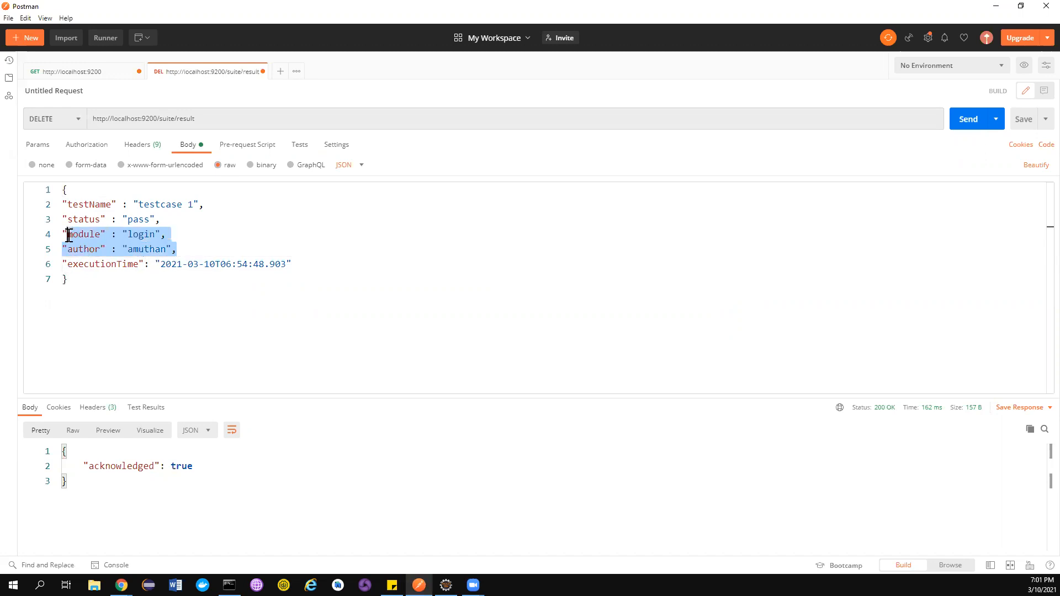
pyautogui.click(321, 259)
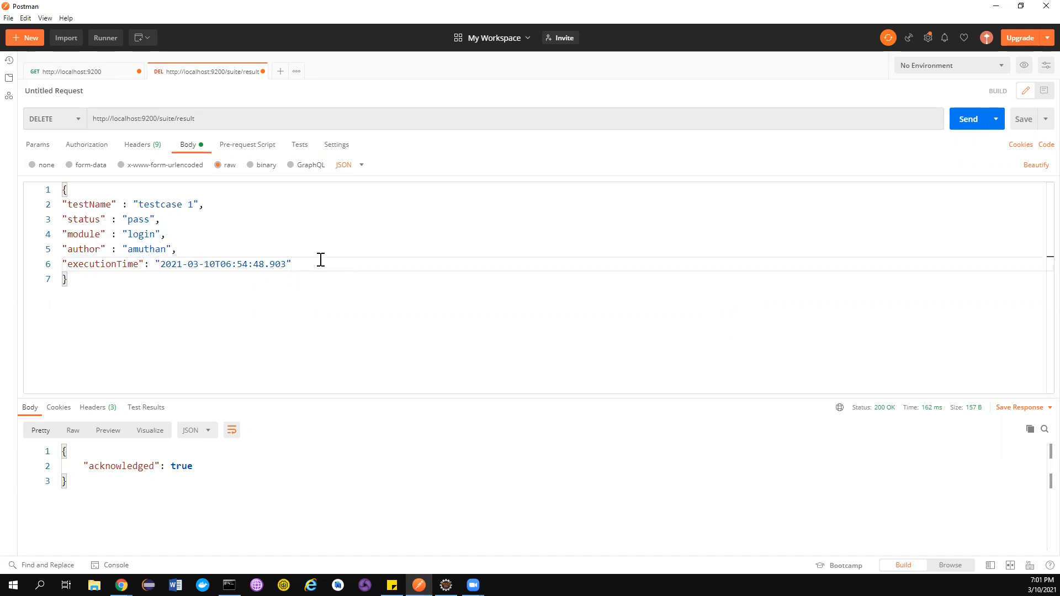
# Set the request method to POST, send the test-result document to suite/result and check the response
pyautogui.moveTo(318, 258); pyautogui.dragTo(65, 203)
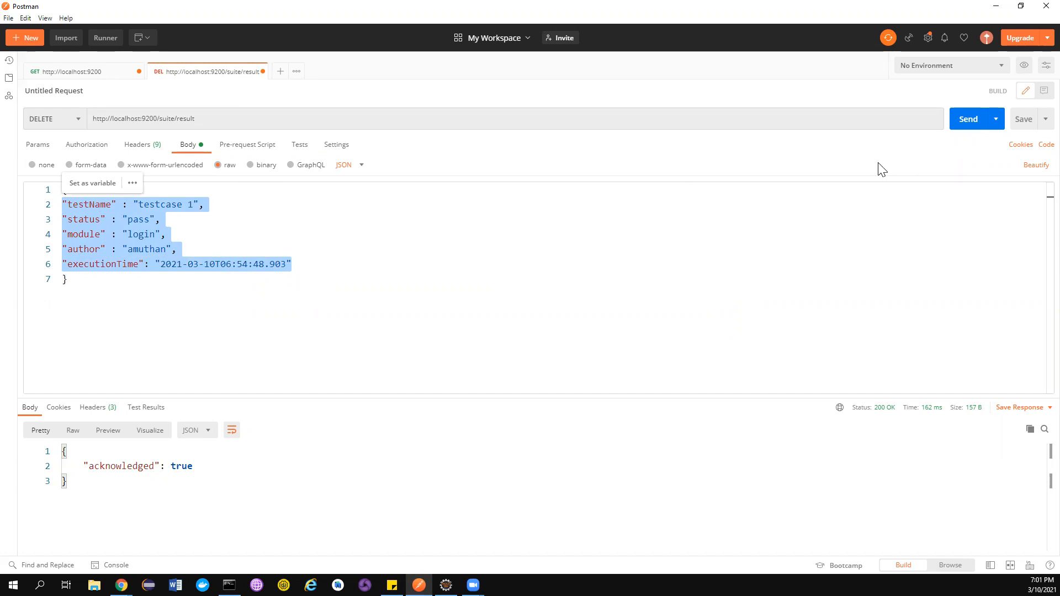
pyautogui.click(77, 128)
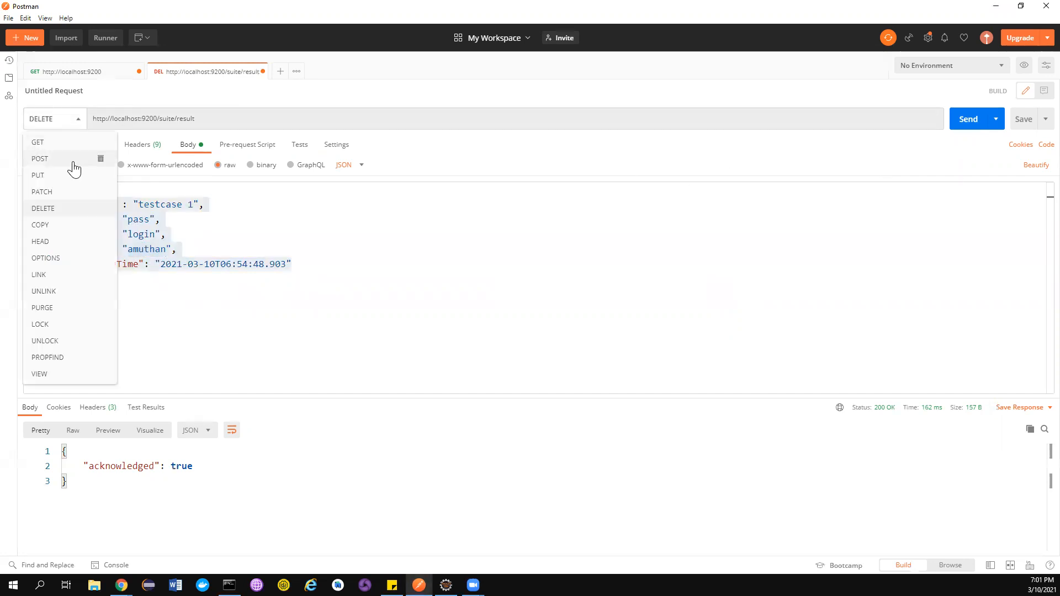
pyautogui.click(72, 159)
pyautogui.click(952, 125)
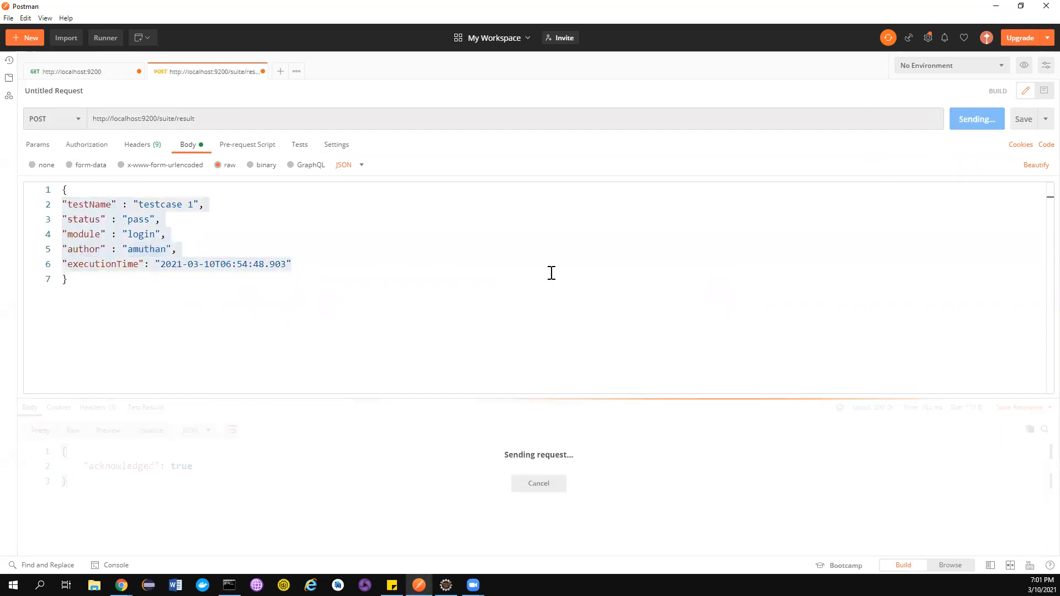
pyautogui.scroll(-2, 344, 454)
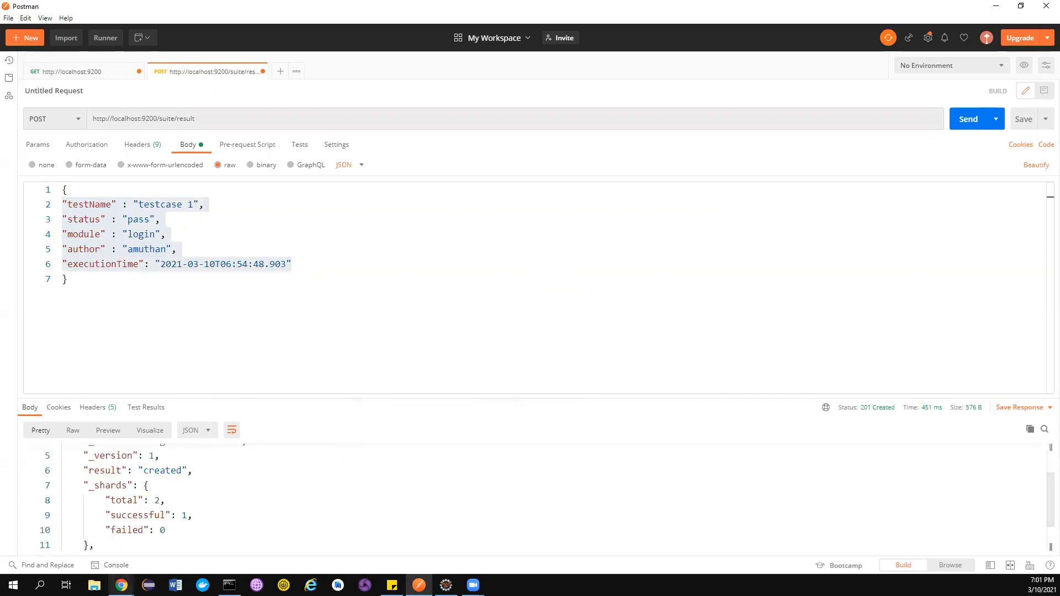
# Switch to Chrome, reload elasticsearch-head and select the suite index in a new structured query
pyautogui.moveTo(121, 586)
pyautogui.click(110, 564)
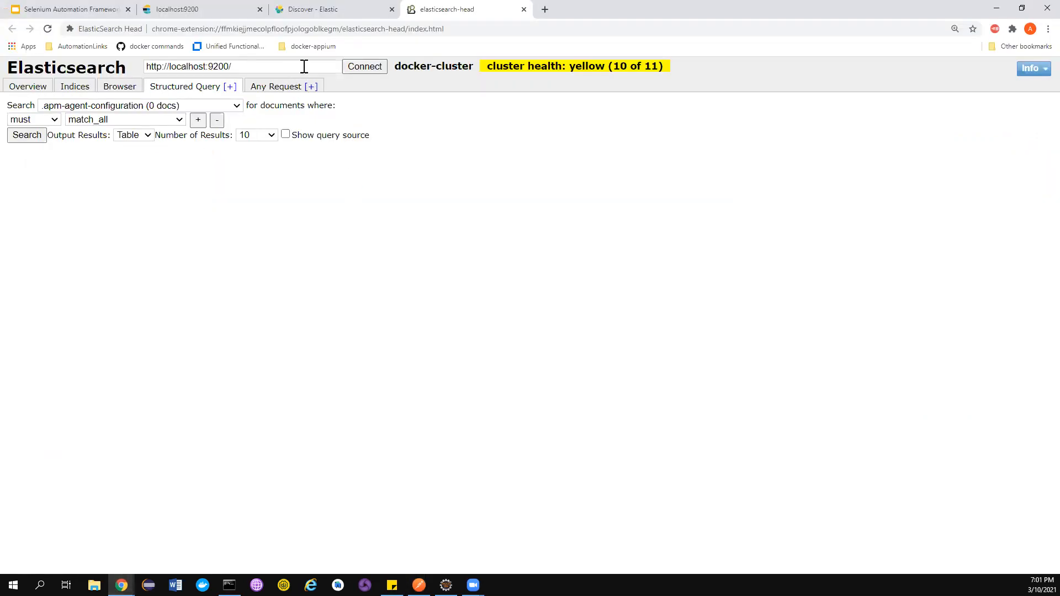
pyautogui.click(382, 28)
pyautogui.press('Return')
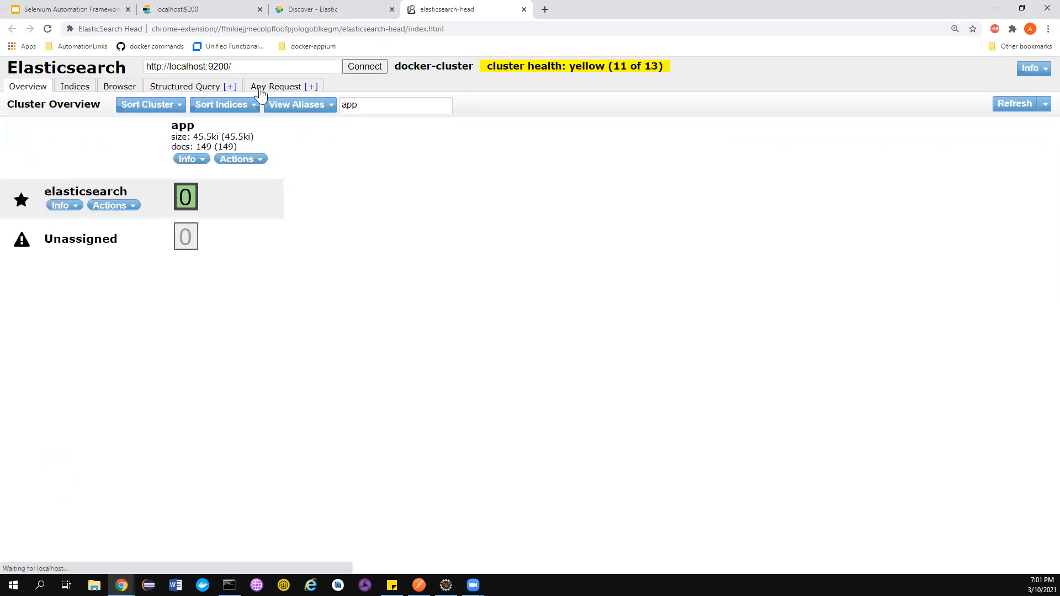
pyautogui.click(231, 87)
pyautogui.click(237, 105)
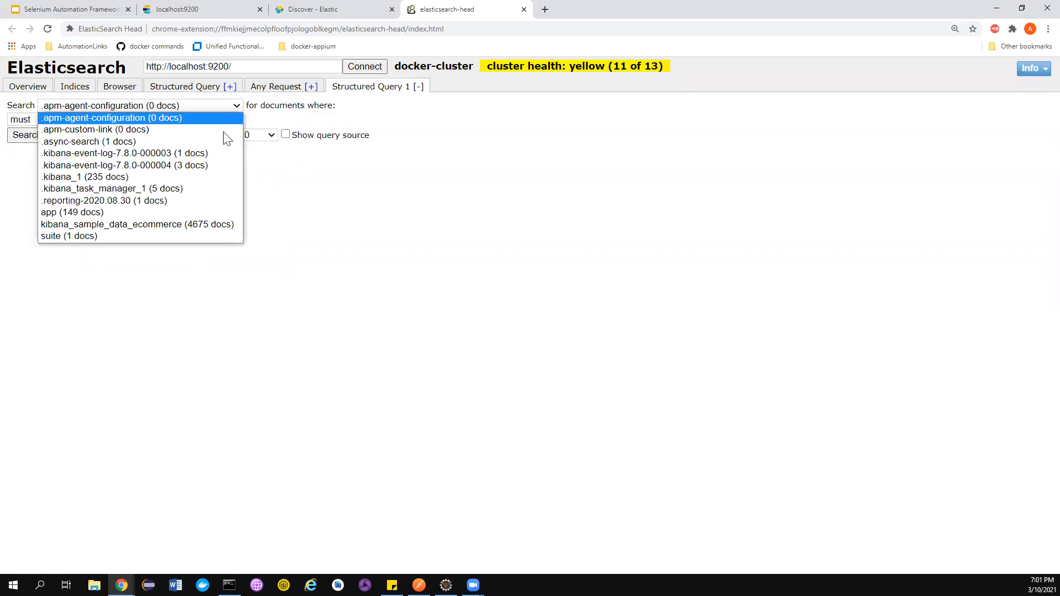
pyautogui.click(144, 236)
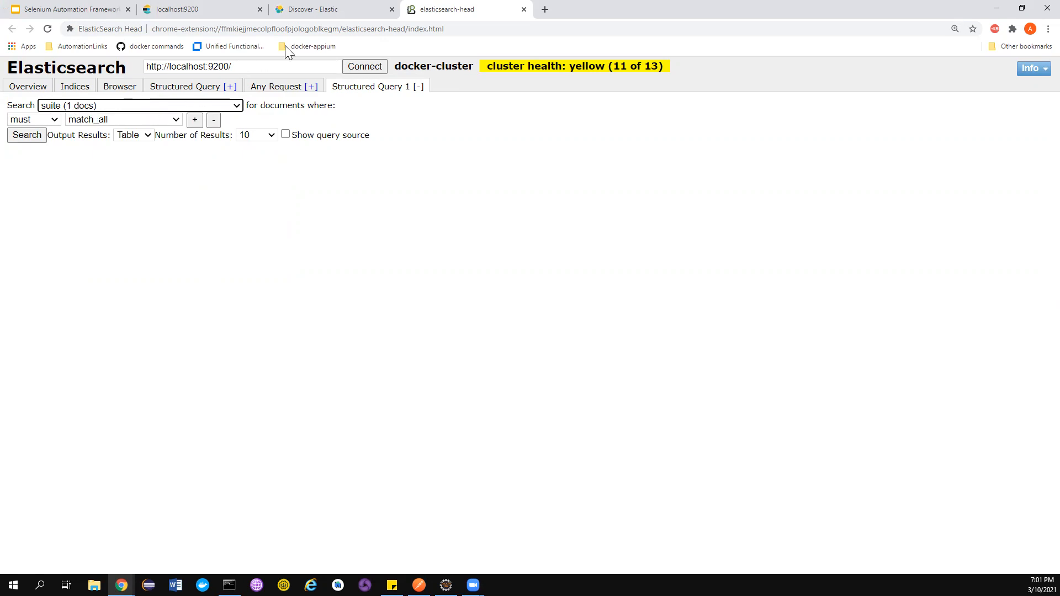
# Switch to the Kibana page at localhost:5601, look over its home page and open Discover
pyautogui.click(313, 9)
pyautogui.moveTo(126, 28); pyautogui.dragTo(80, 28)
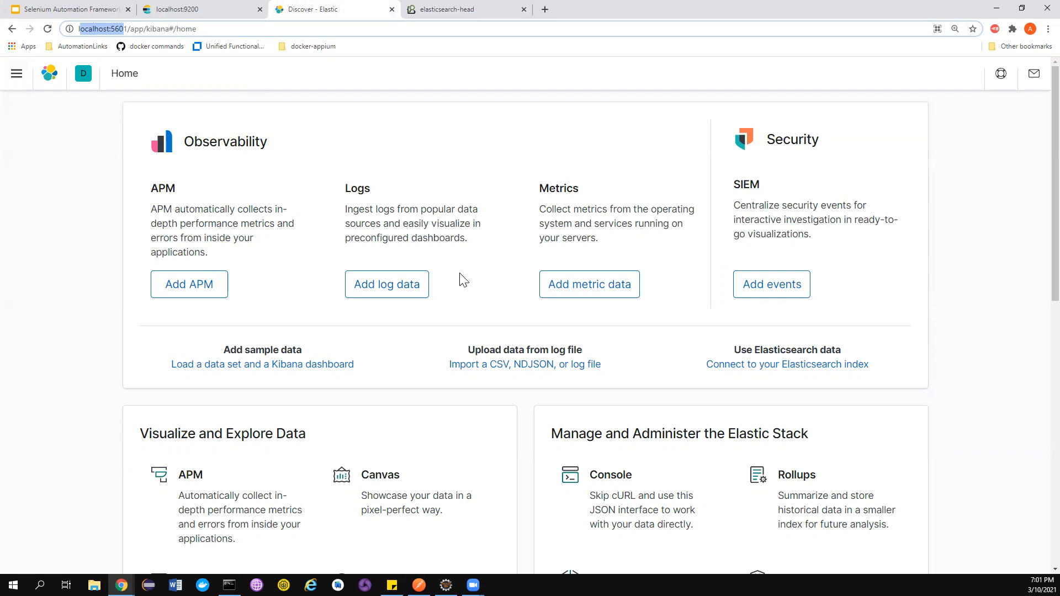
pyautogui.scroll(-10, 308, 248)
pyautogui.scroll(6, 343, 265)
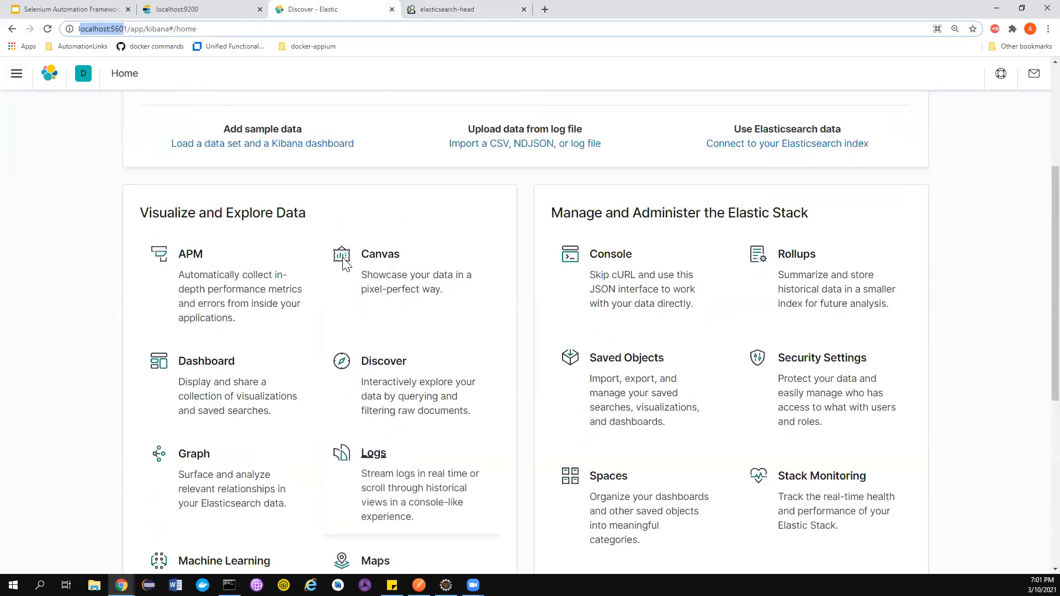
pyautogui.scroll(4, 338, 264)
pyautogui.click(17, 75)
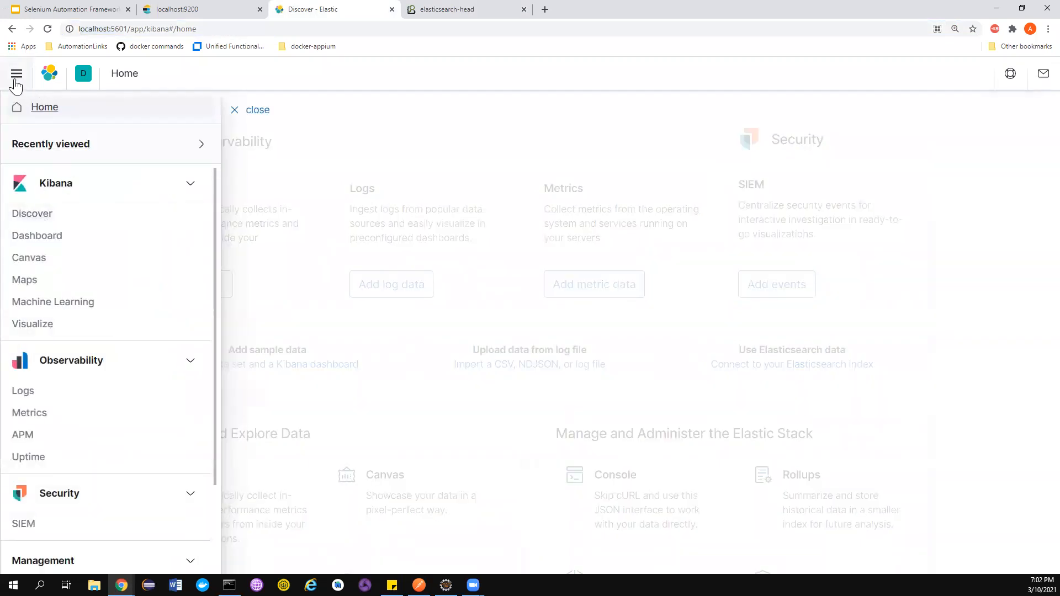
pyautogui.click(33, 219)
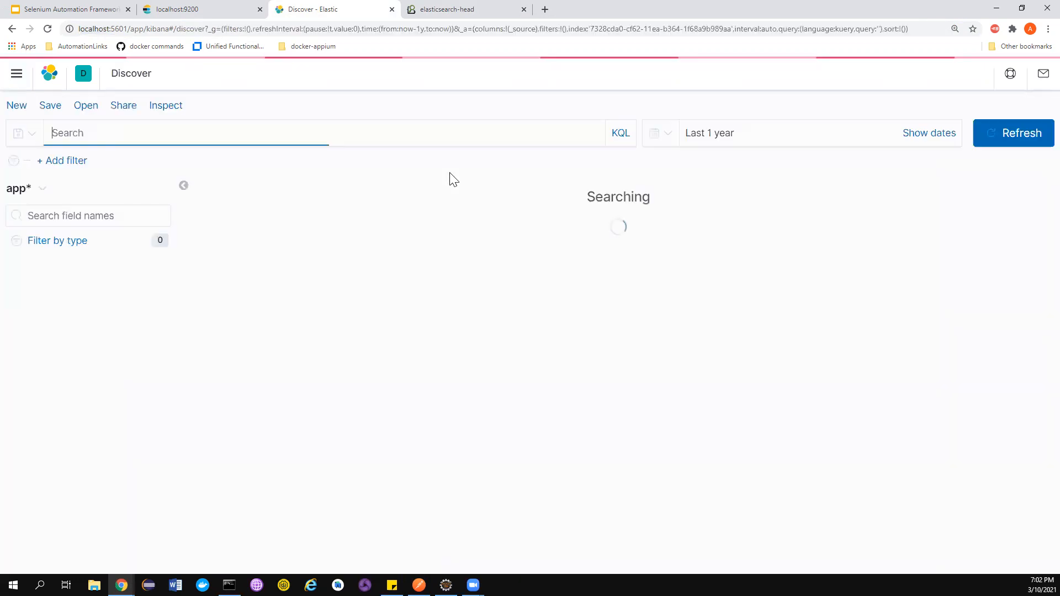
pyautogui.click(44, 195)
pyautogui.click(58, 193)
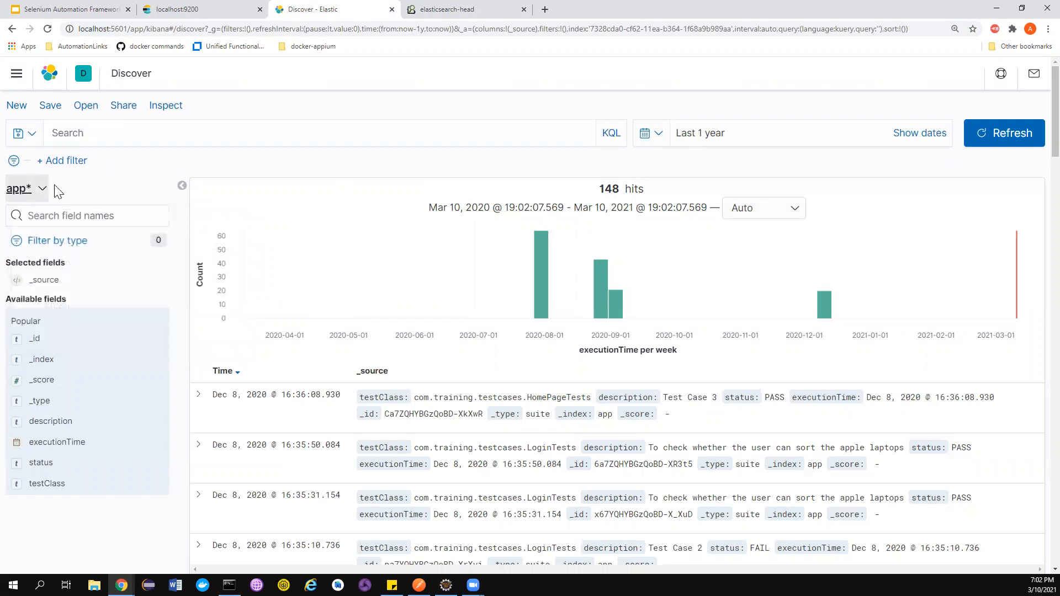
# Return to elasticsearch-head and review the indices available in the structured query
pyautogui.click(199, 8)
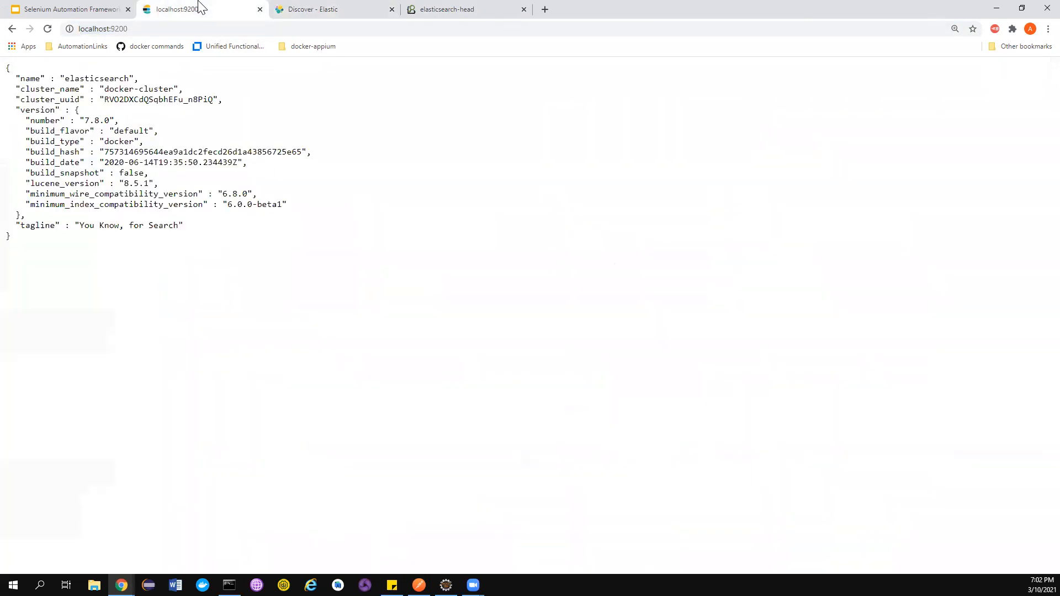
pyautogui.click(317, 8)
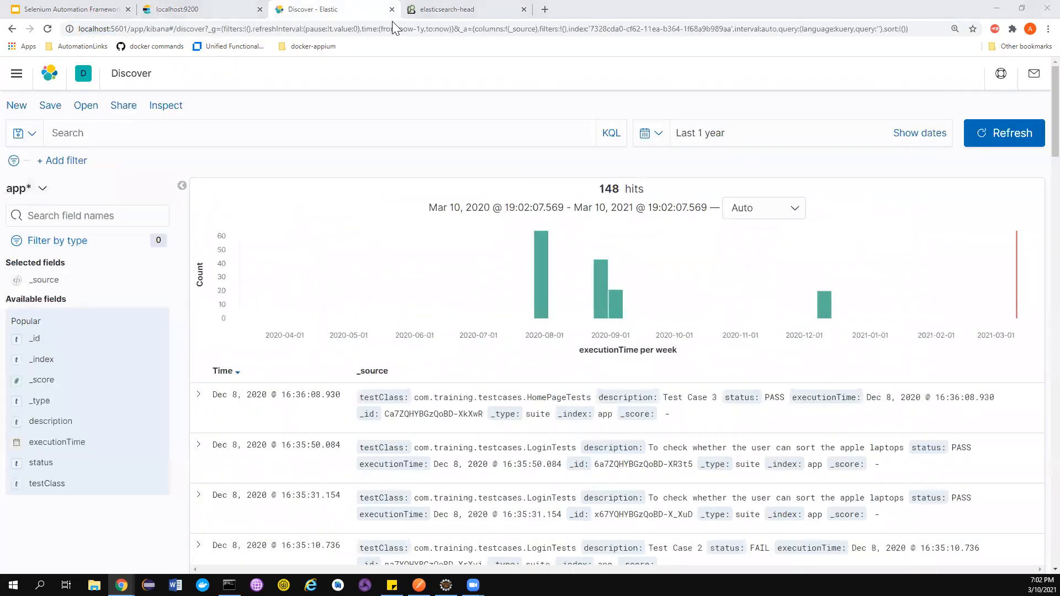
pyautogui.click(453, 10)
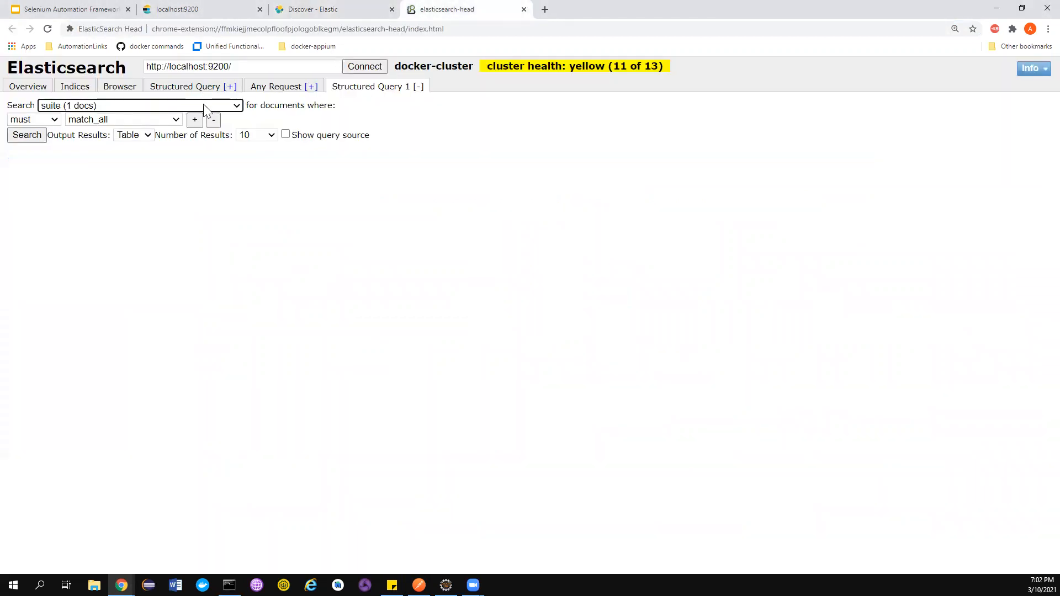
pyautogui.click(206, 106)
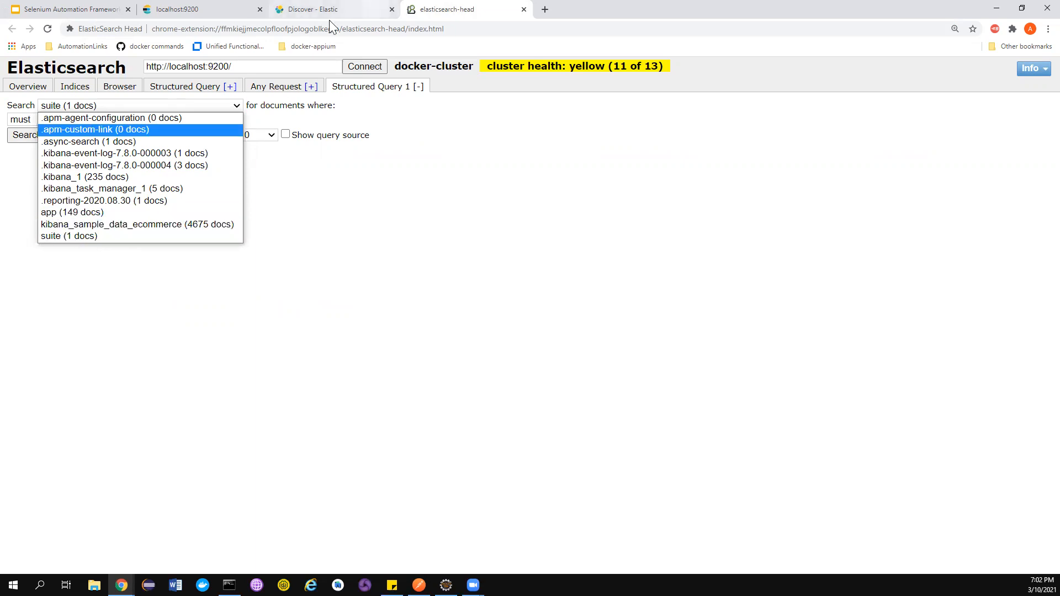
pyautogui.press('Escape')
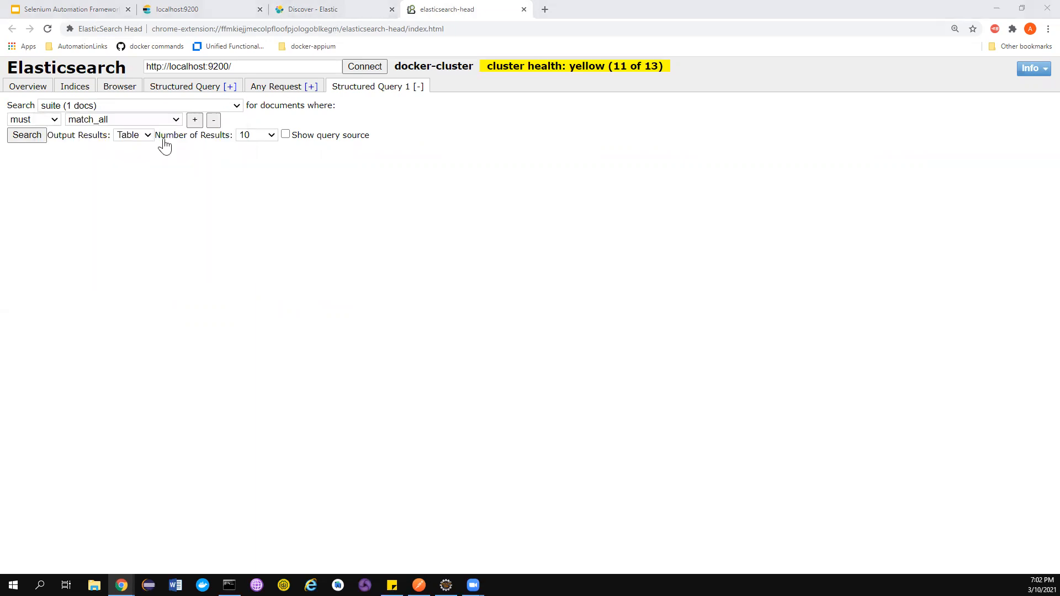
# Return to Kibana, reload Discover and check which index patterns are available
pyautogui.click(320, 9)
pyautogui.click(39, 190)
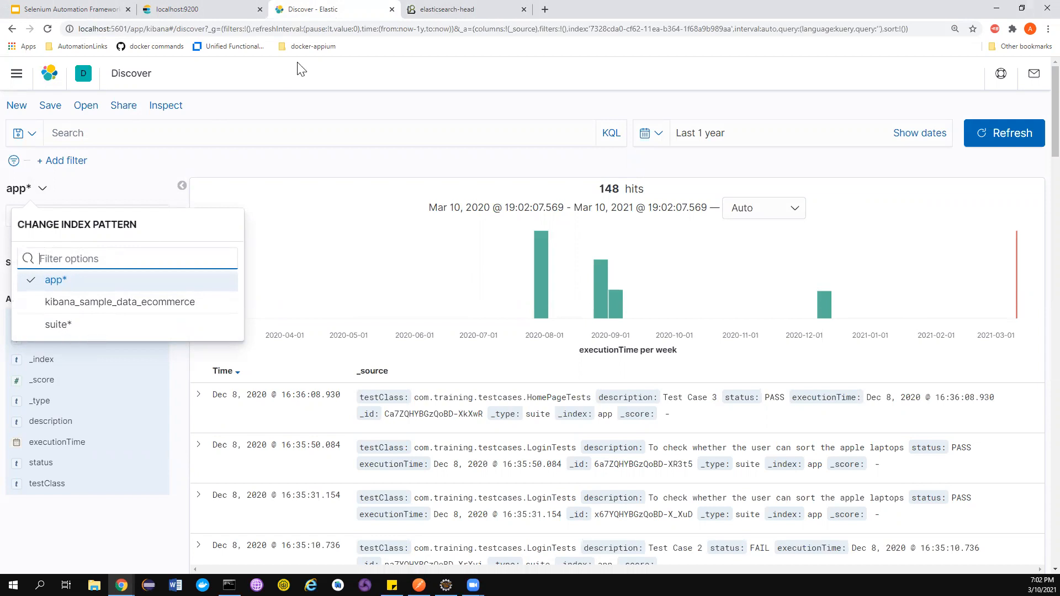
pyautogui.click(330, 29)
pyautogui.press('Return')
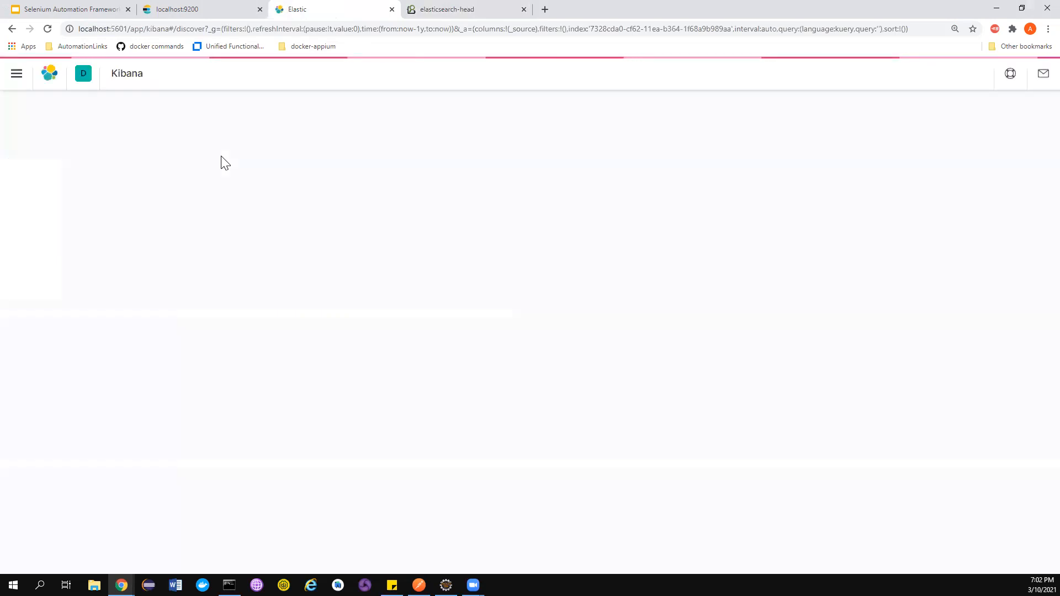
pyautogui.click(45, 190)
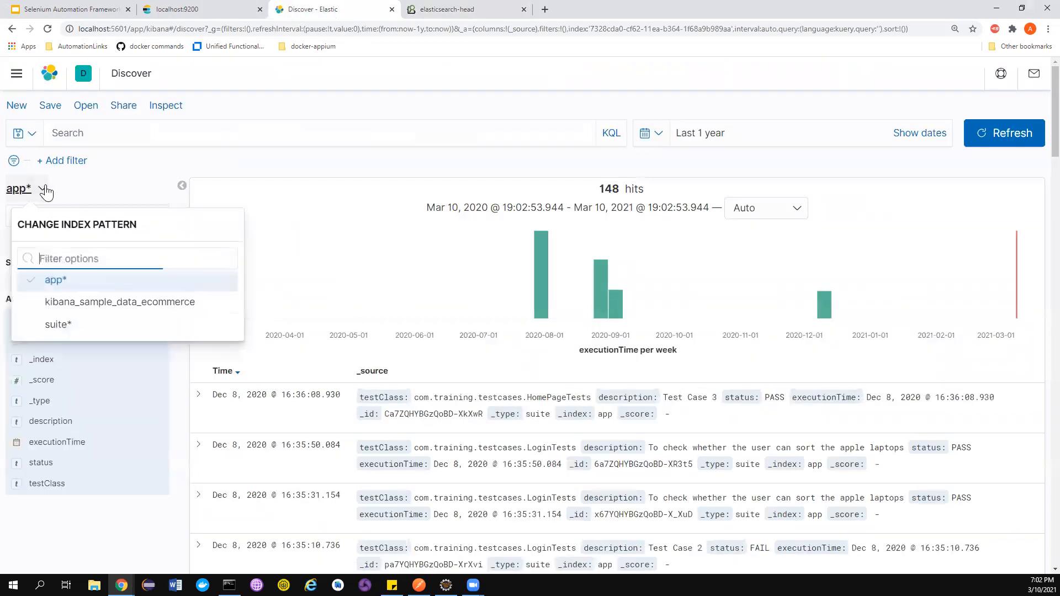
# Open Kibana's Stack Management page
pyautogui.click(20, 78)
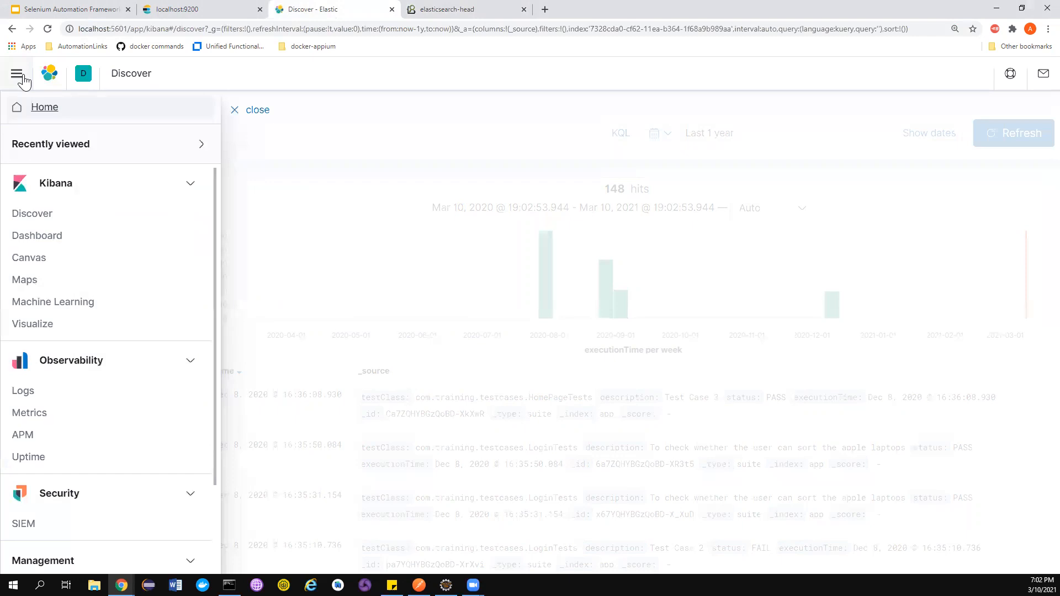
pyautogui.scroll(-2, 123, 331)
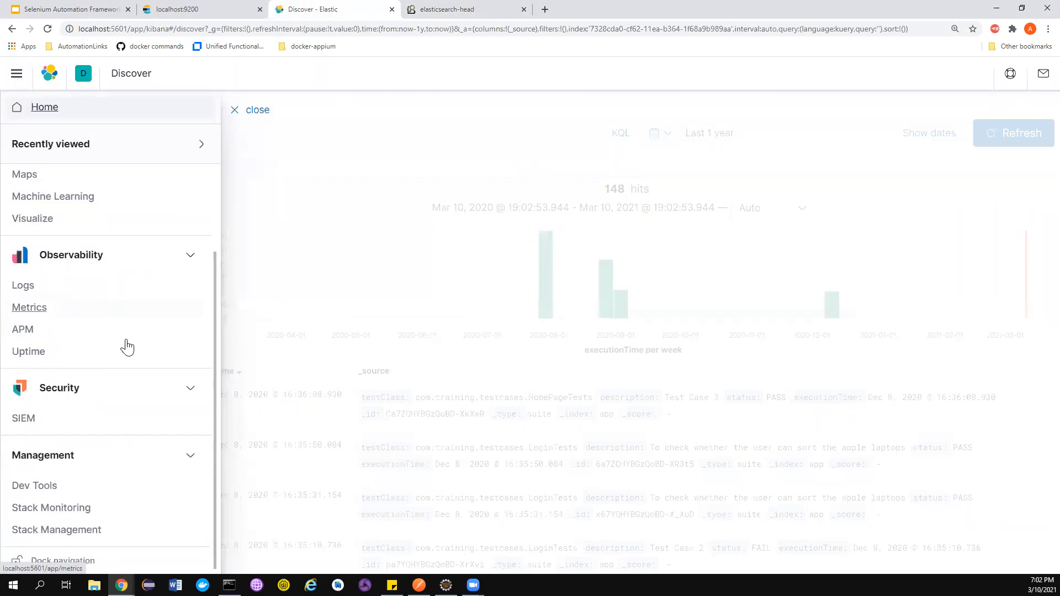
pyautogui.click(77, 529)
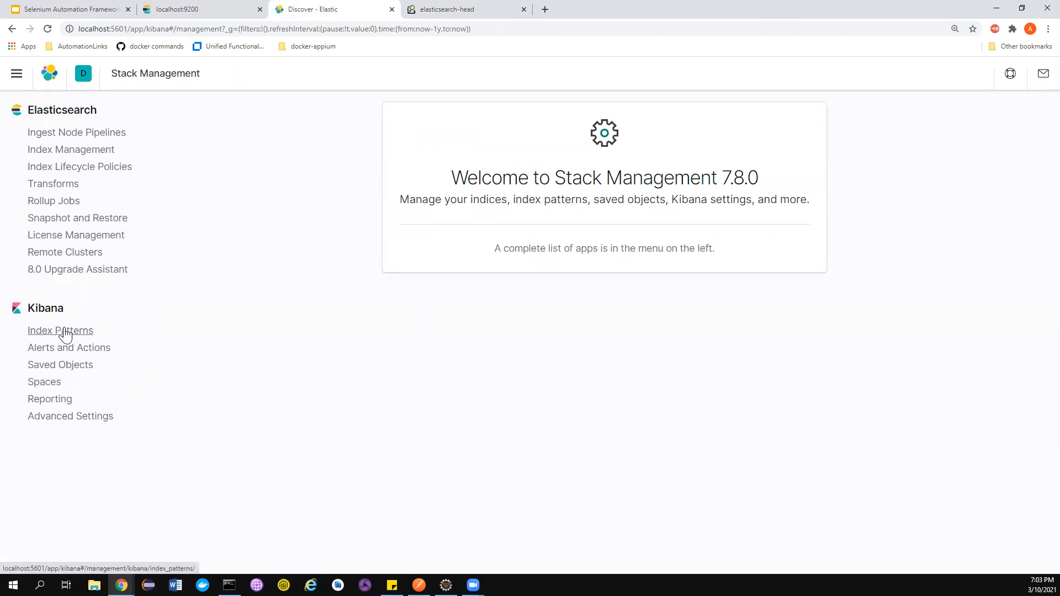
pyautogui.click(419, 586)
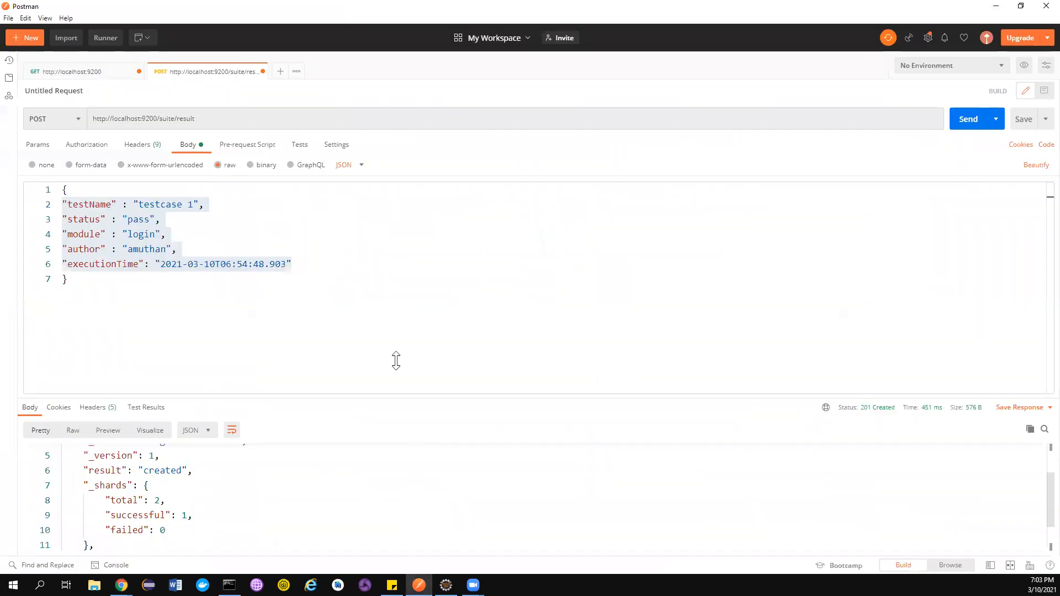
pyautogui.doubleClick(169, 119)
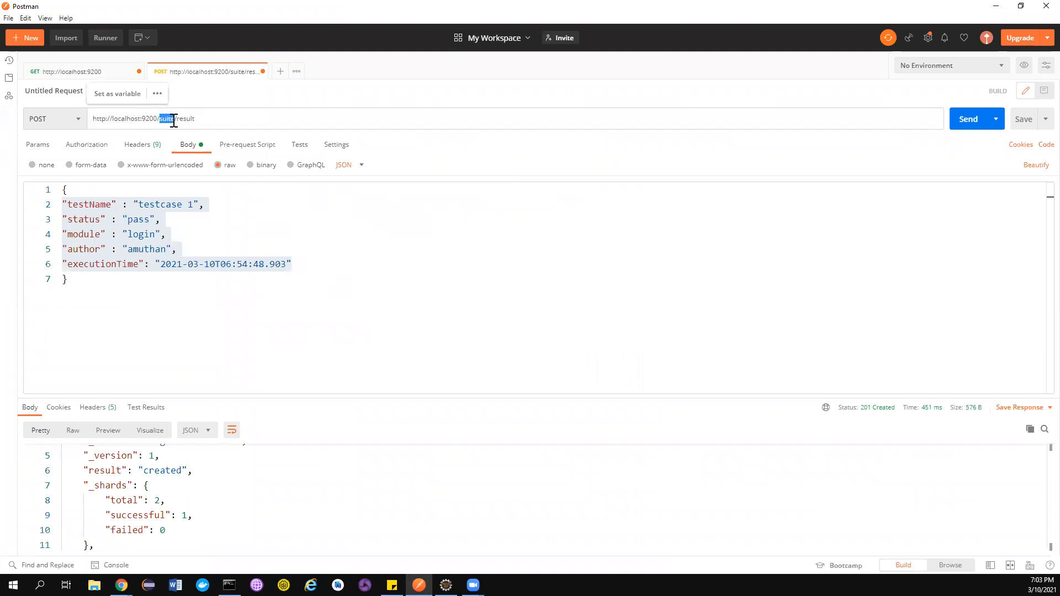
pyautogui.write('regression')
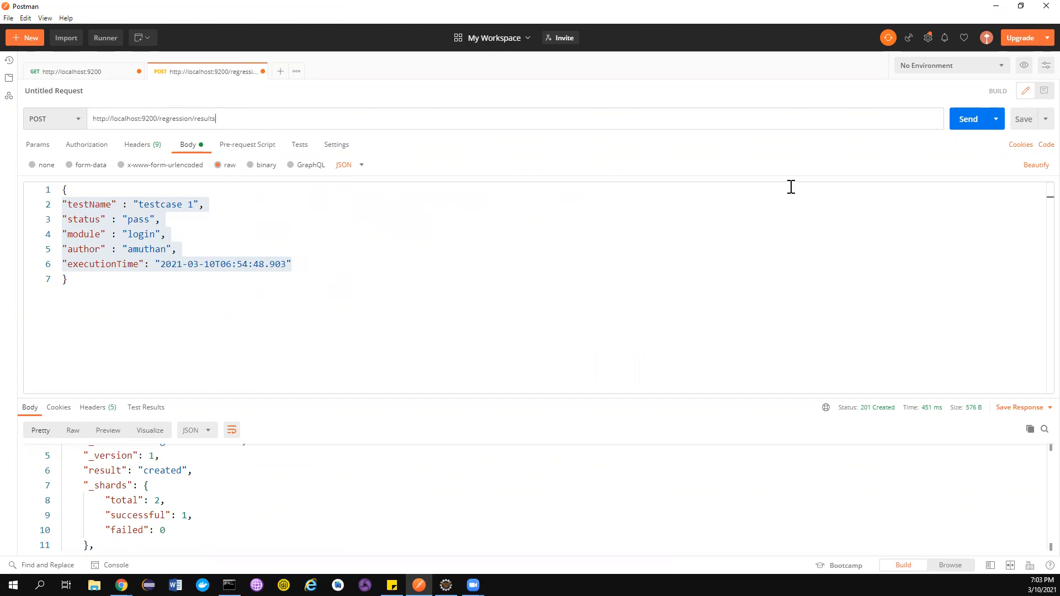
pyautogui.click(966, 118)
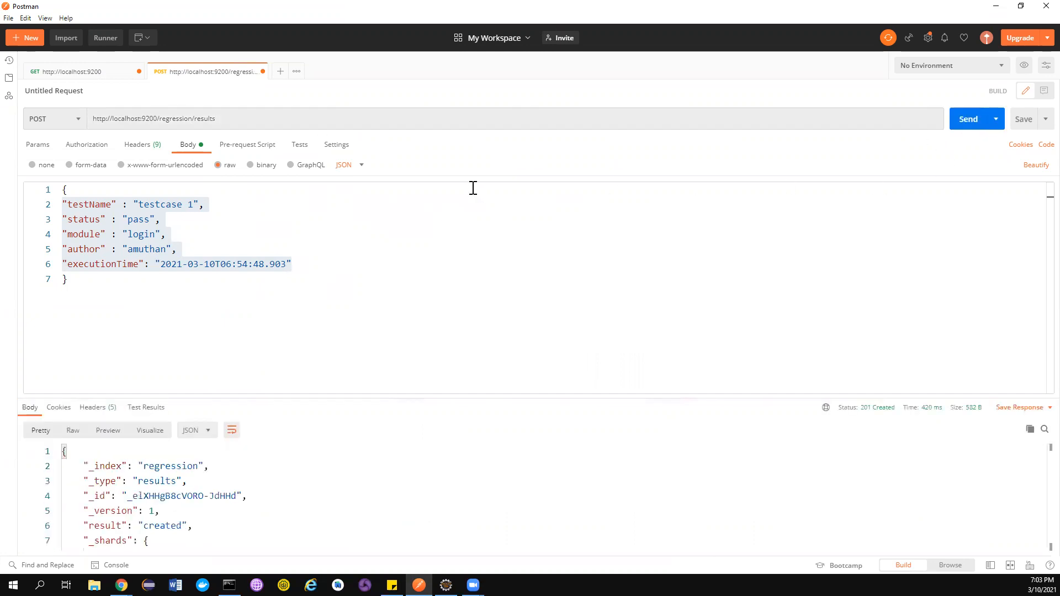
# Switch back to Kibana, reopen Discover and check its index patterns for the regression index
pyautogui.hotkey('alt', 'Tab')
pyautogui.click(16, 74)
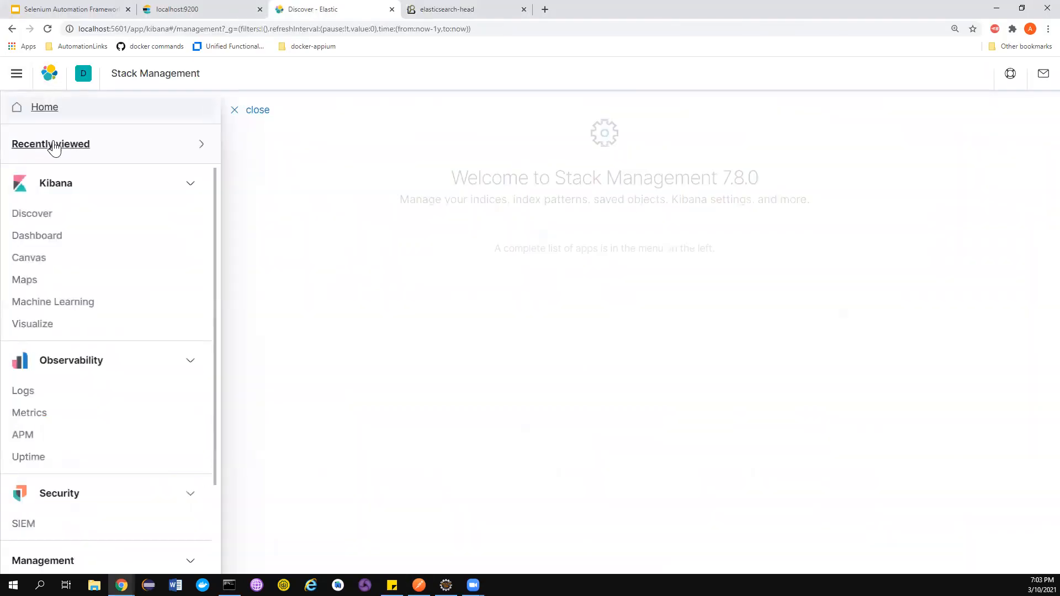
pyautogui.click(41, 215)
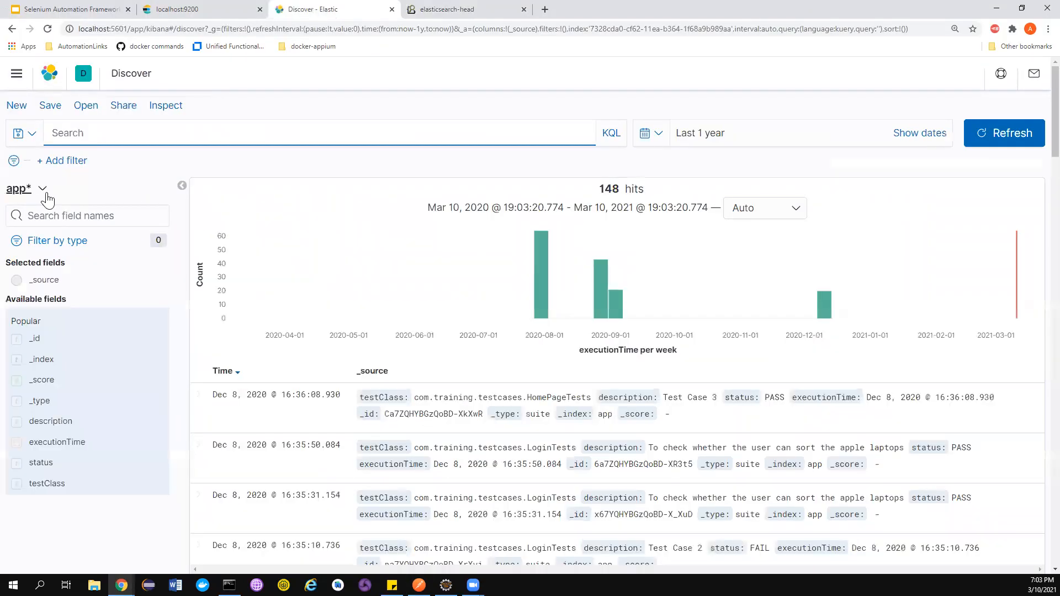
pyautogui.click(42, 190)
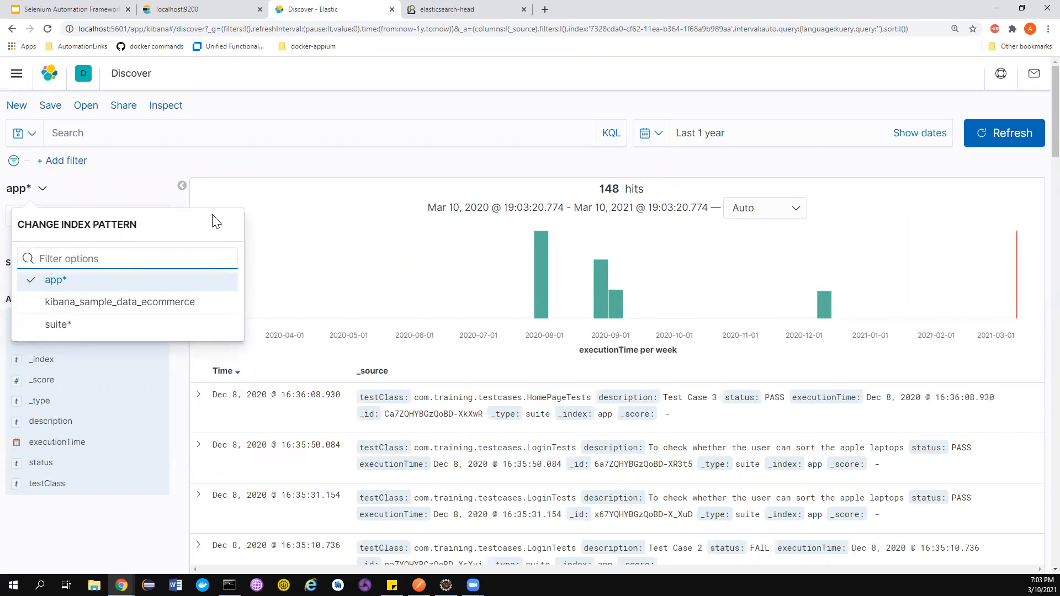
pyautogui.click(441, 158)
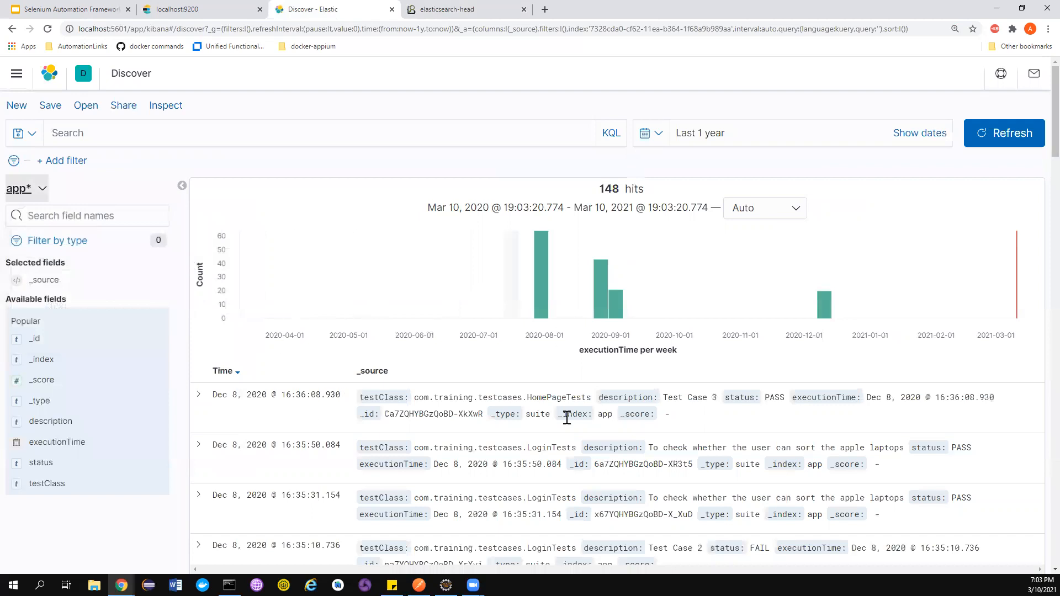
pyautogui.scroll(-2, 567, 418)
pyautogui.scroll(2, 210, 312)
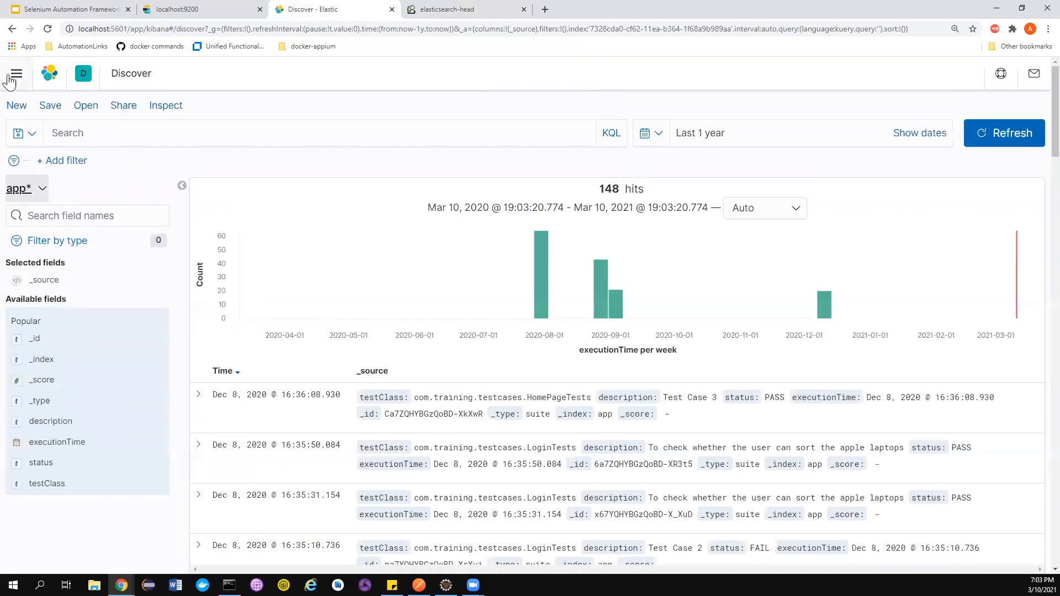
# Open Stack Management from Discover to reach Kibana's index pattern settings
pyautogui.click(17, 74)
pyautogui.scroll(-2, 71, 290)
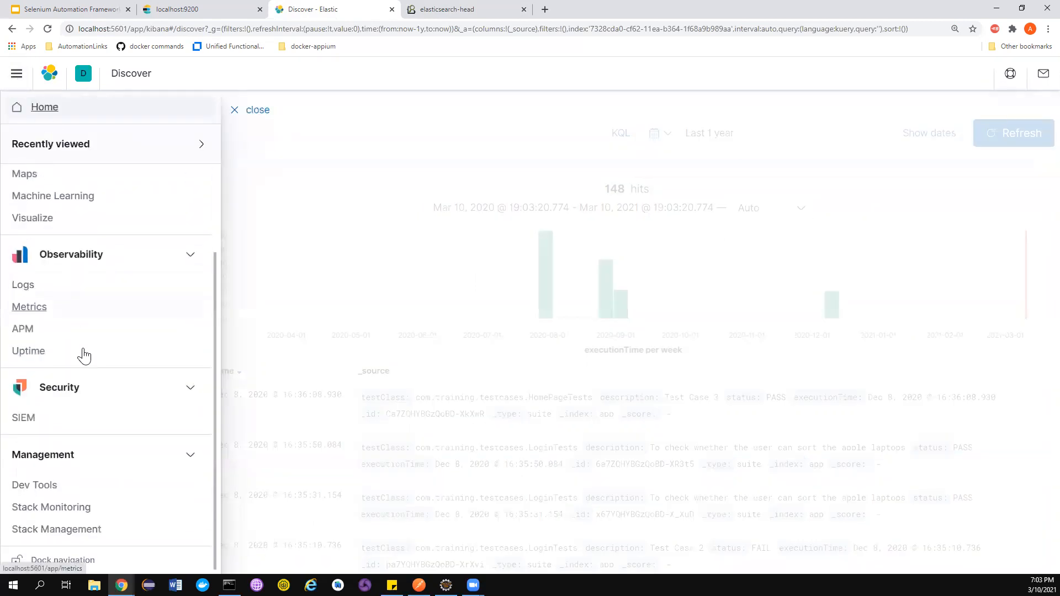
pyautogui.click(67, 531)
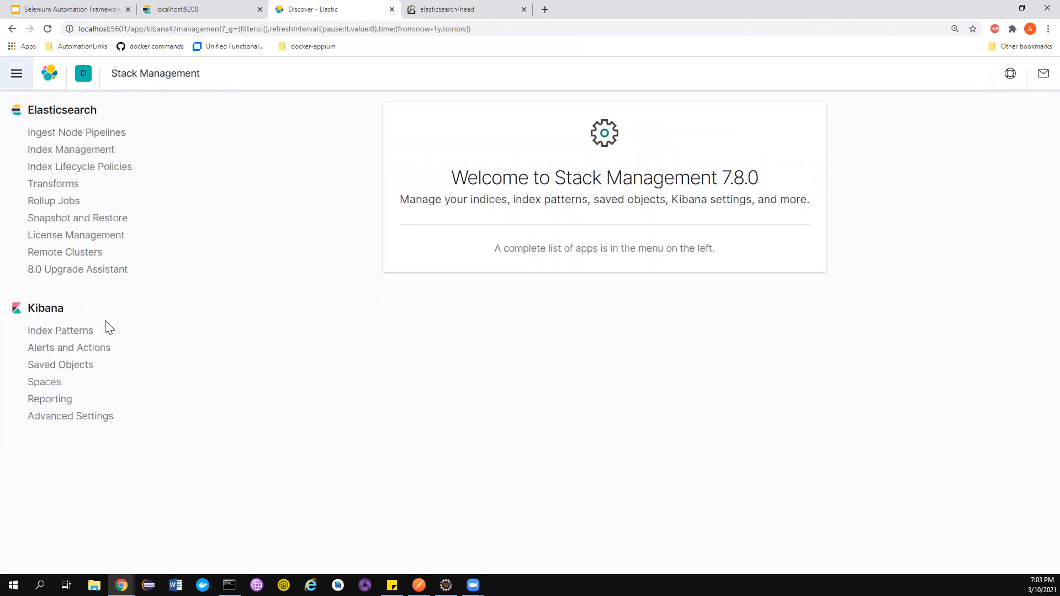
# Open Kibana's index patterns and search the list for regression*
pyautogui.click(75, 332)
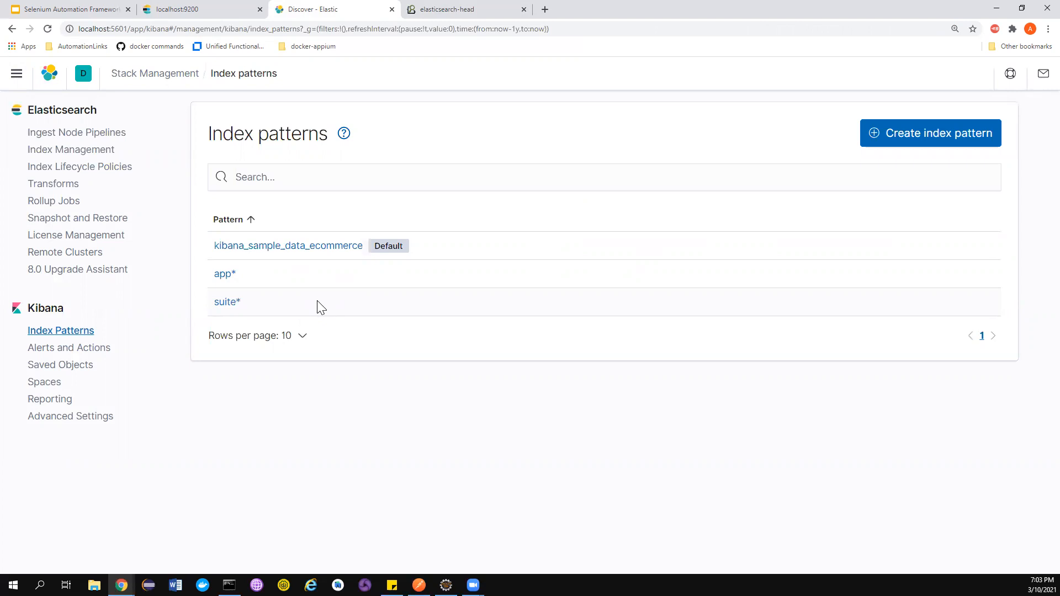
pyautogui.click(257, 176)
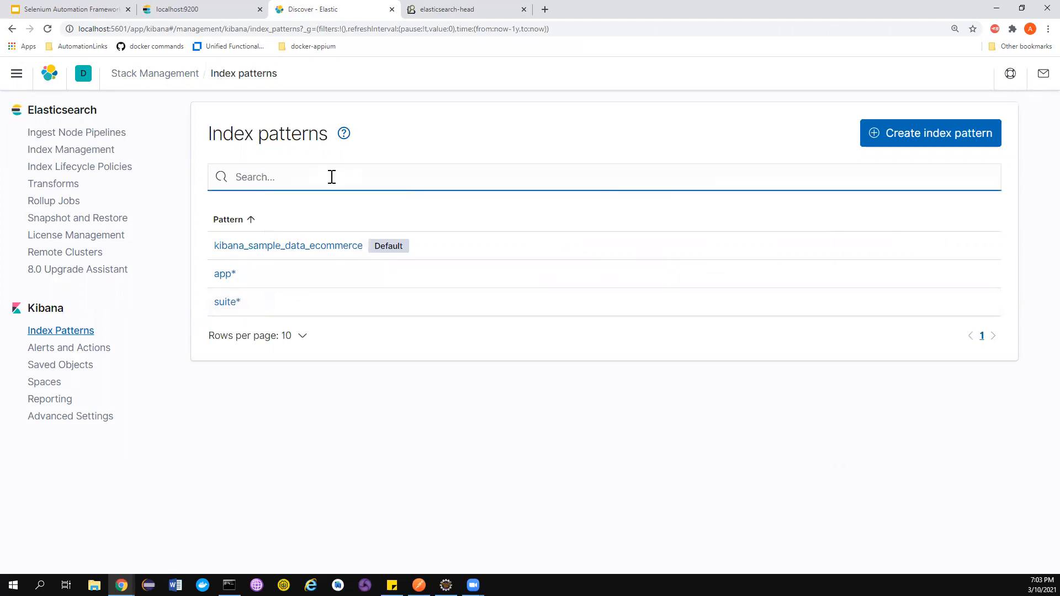
pyautogui.write('regression*')
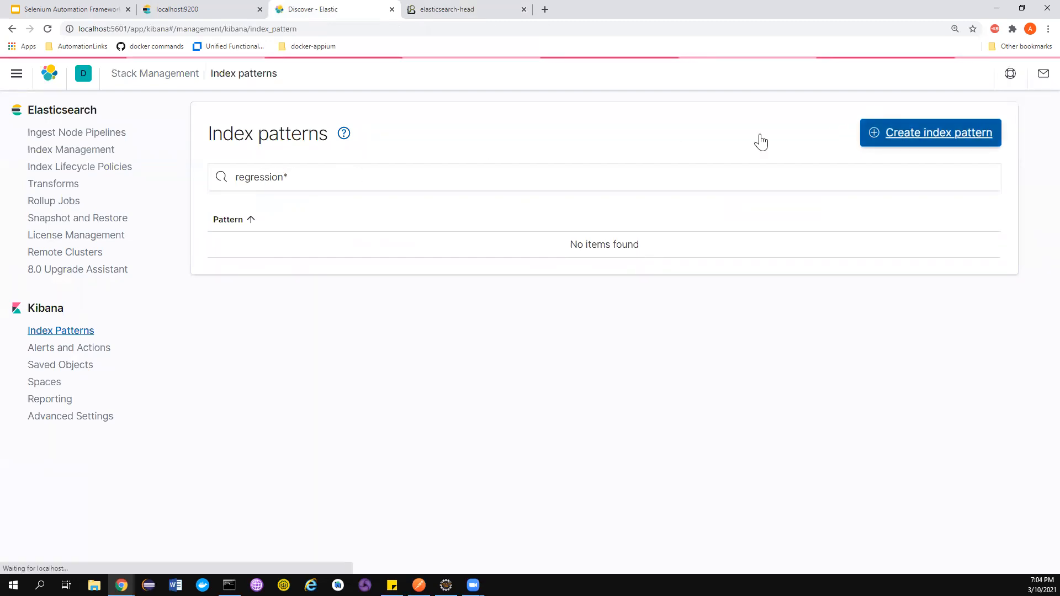
# Start a new index pattern, define it as regression* and continue to its settings
pyautogui.click(905, 135)
pyautogui.click(330, 253)
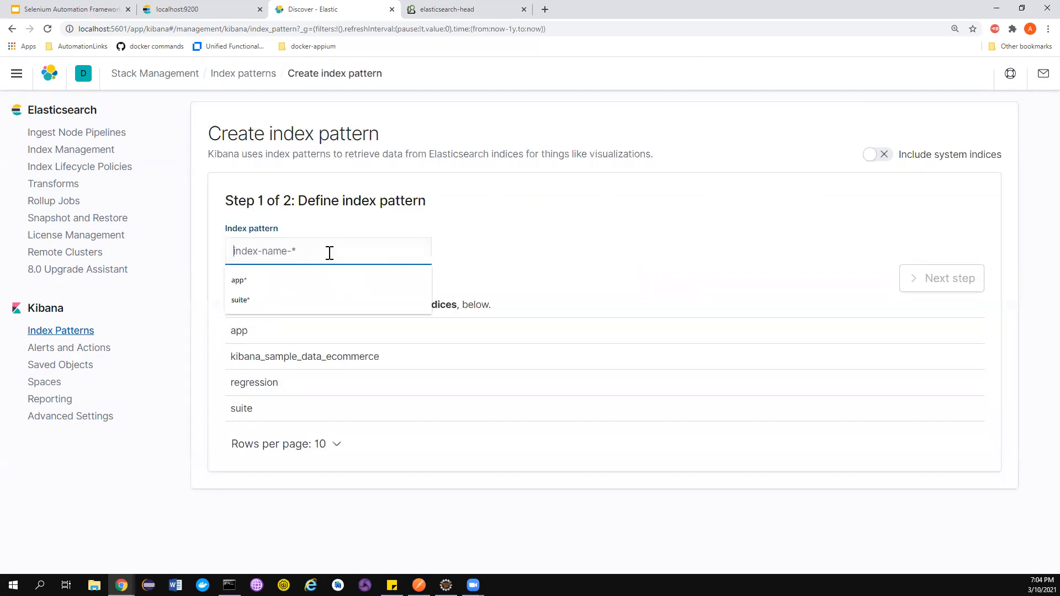
pyautogui.write('regress')
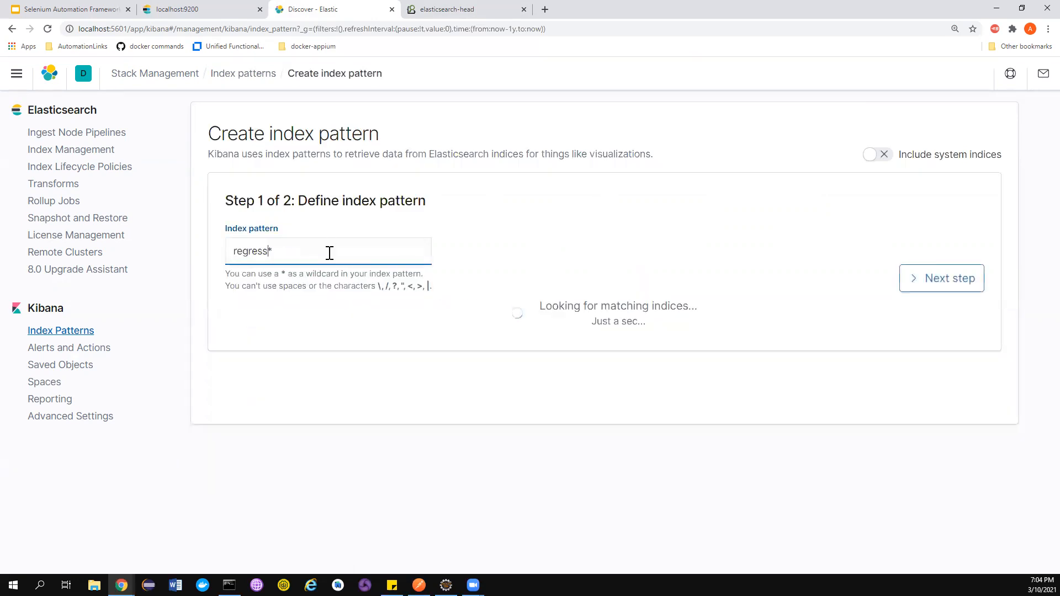
pyautogui.write('ion')
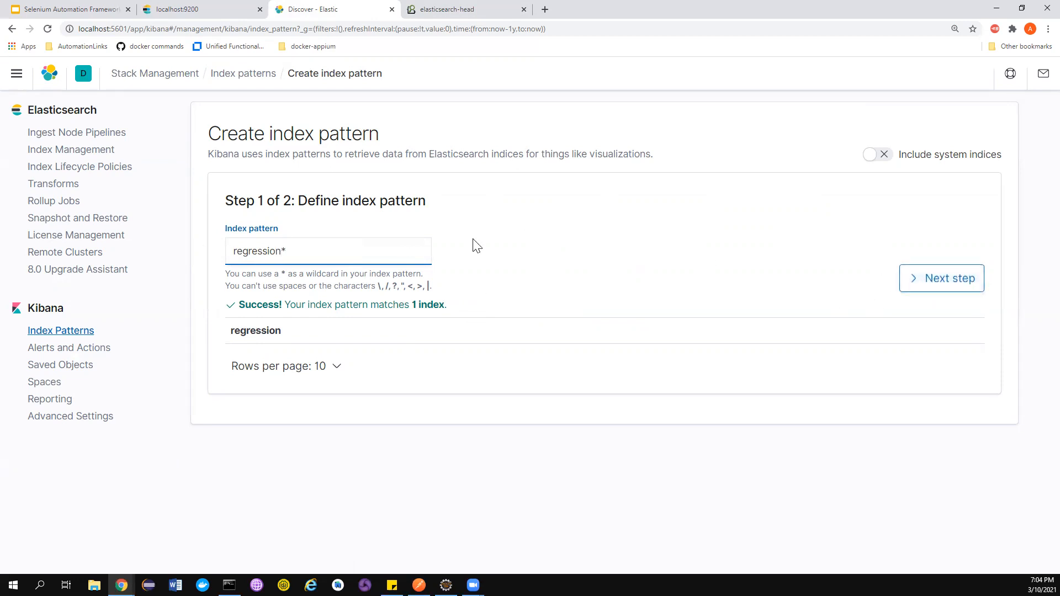
pyautogui.click(920, 276)
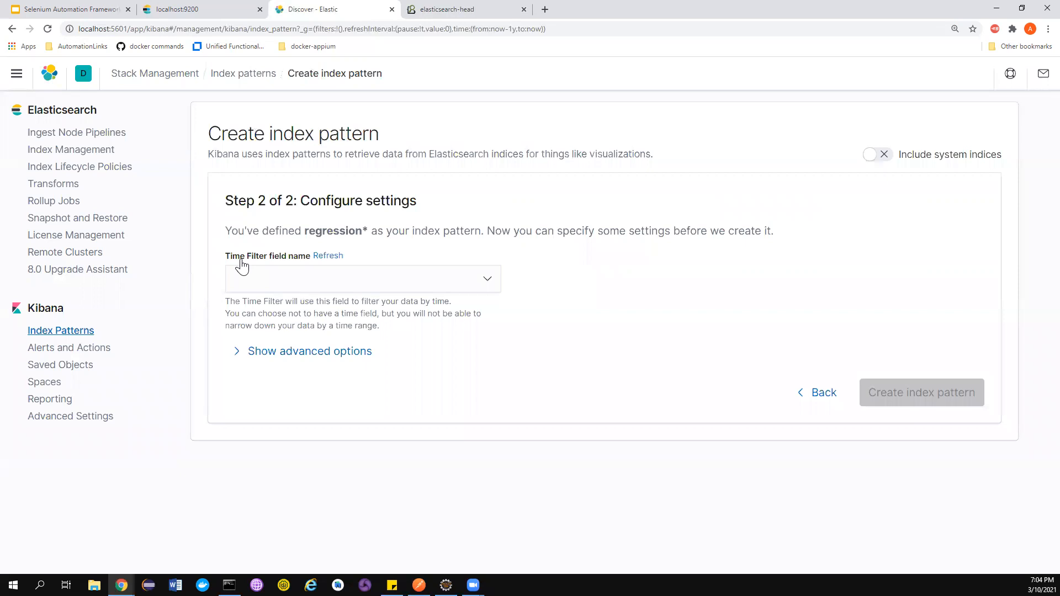
# Check the time filter field options against the executionTime line in Postman's request body, and return to Kibana
pyautogui.click(486, 279)
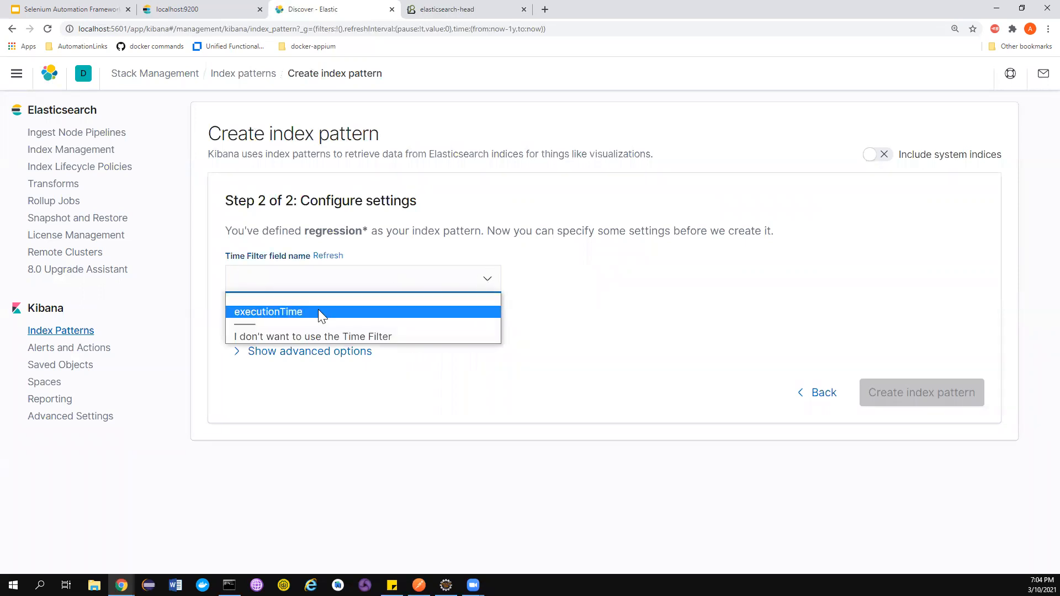
pyautogui.click(419, 586)
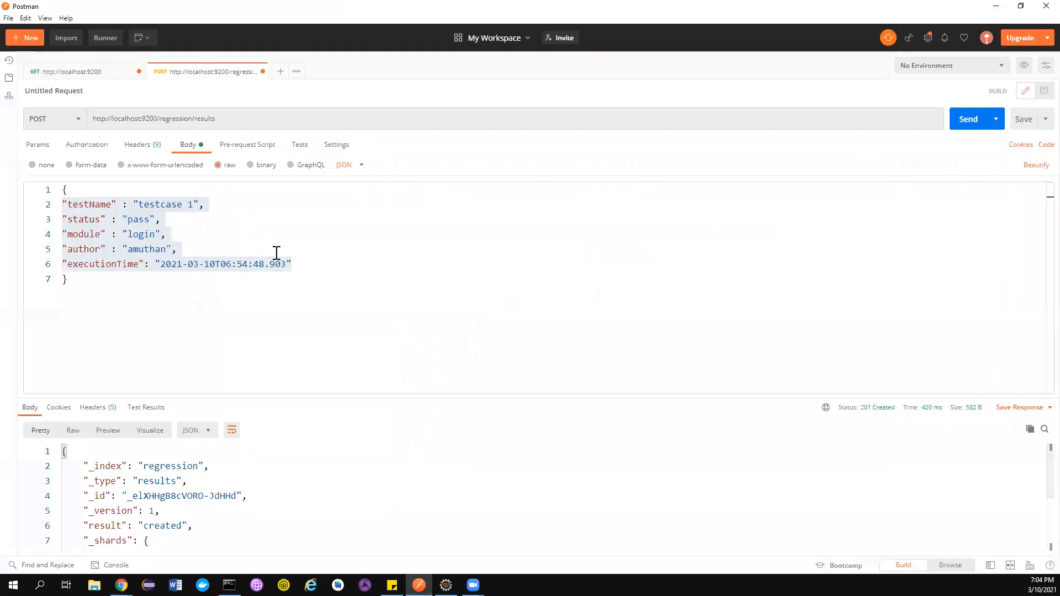
pyautogui.moveTo(320, 265); pyautogui.dragTo(61, 269)
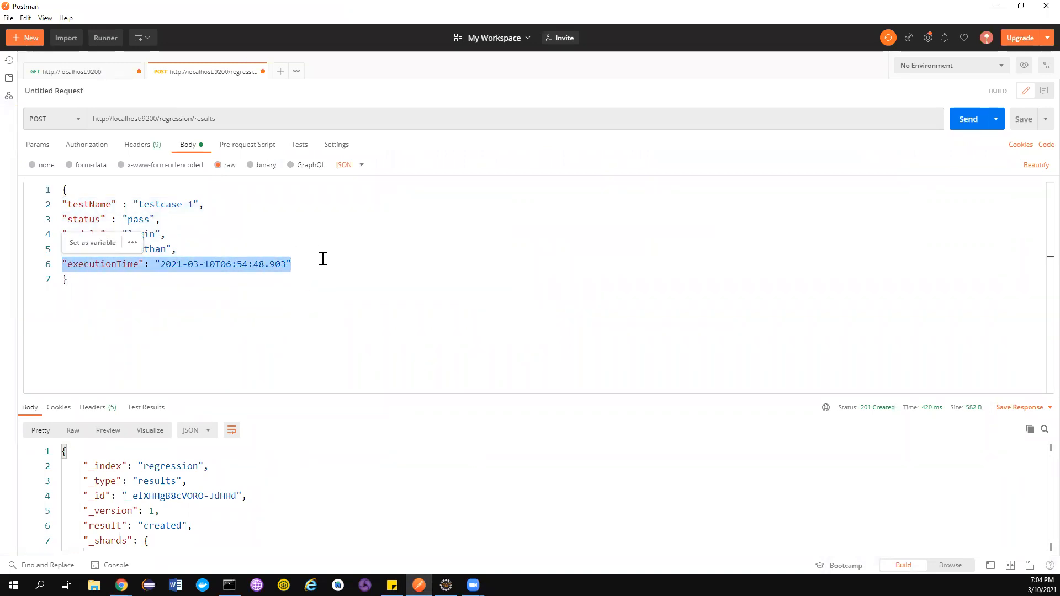
pyautogui.click(419, 585)
# Choose executionTime as the time filter field and create the regression* index pattern
pyautogui.click(482, 278)
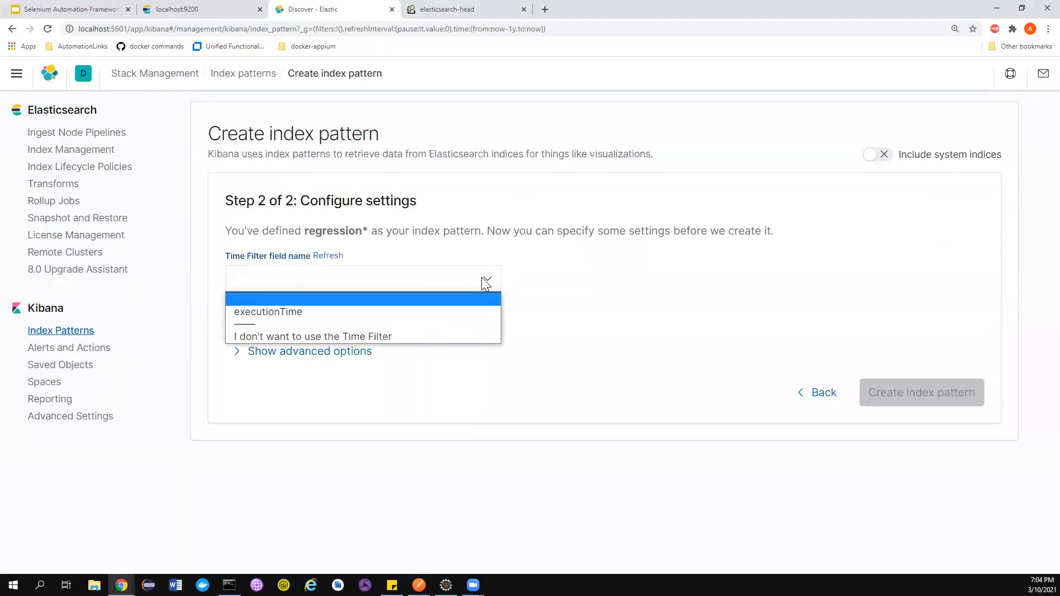
pyautogui.click(411, 308)
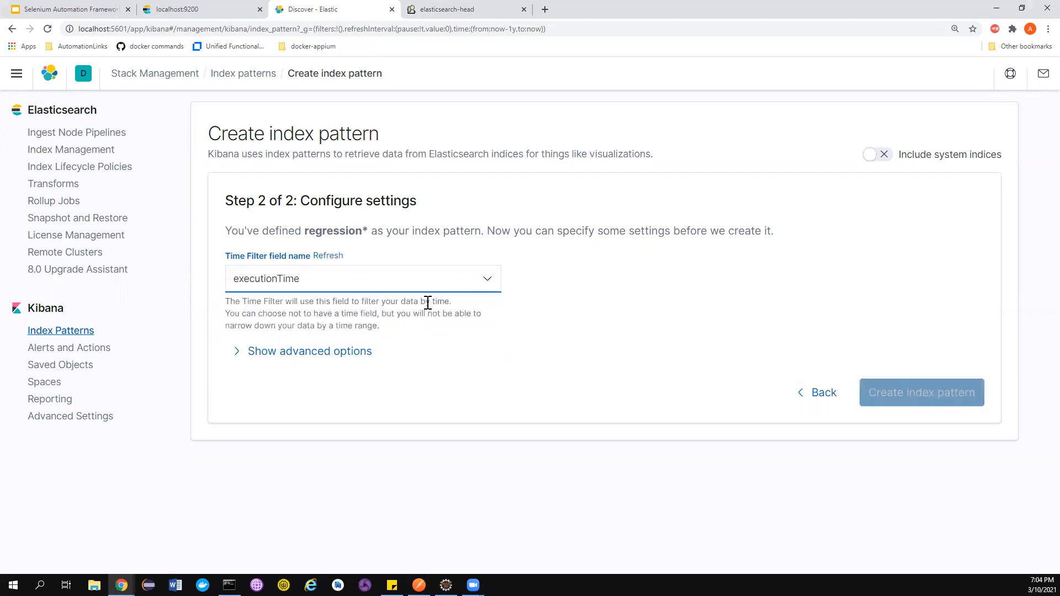
pyautogui.click(488, 276)
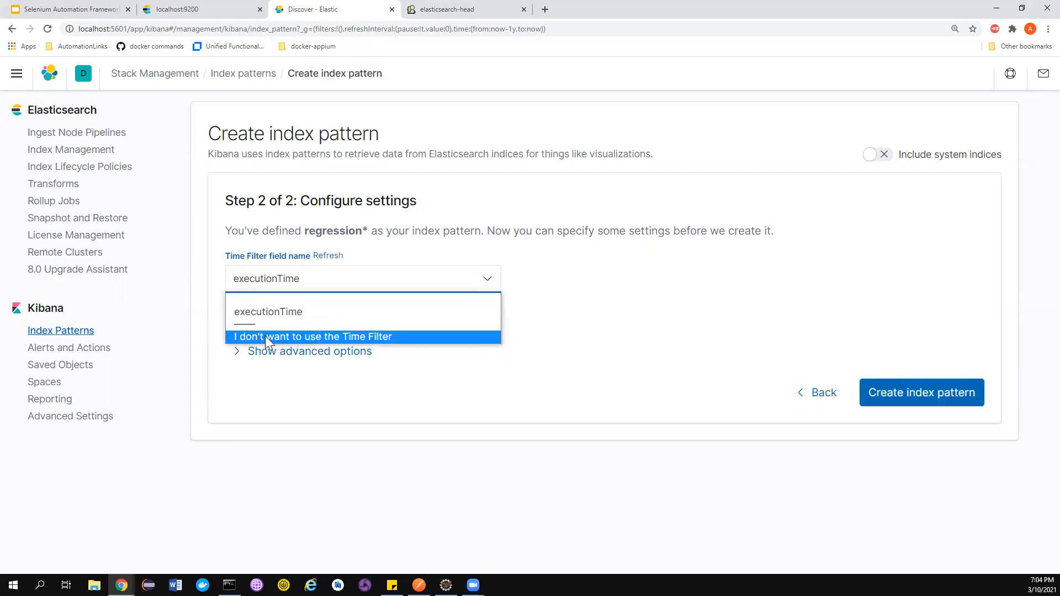
pyautogui.click(376, 314)
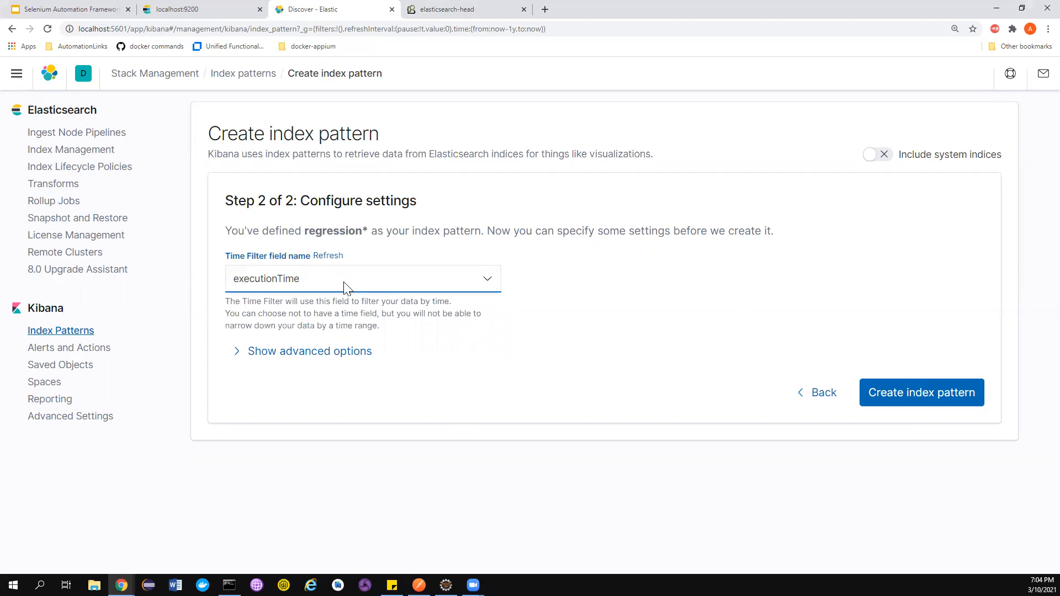
pyautogui.click(904, 399)
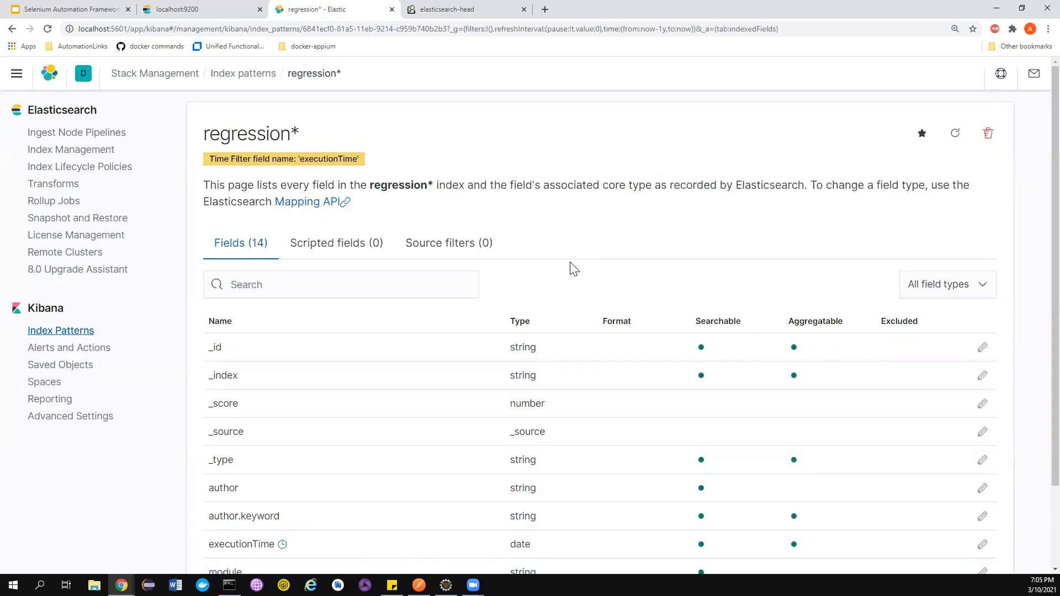
# Review the regression* field list and compare it with the test-result document in Postman's request body
pyautogui.scroll(-1, 407, 240)
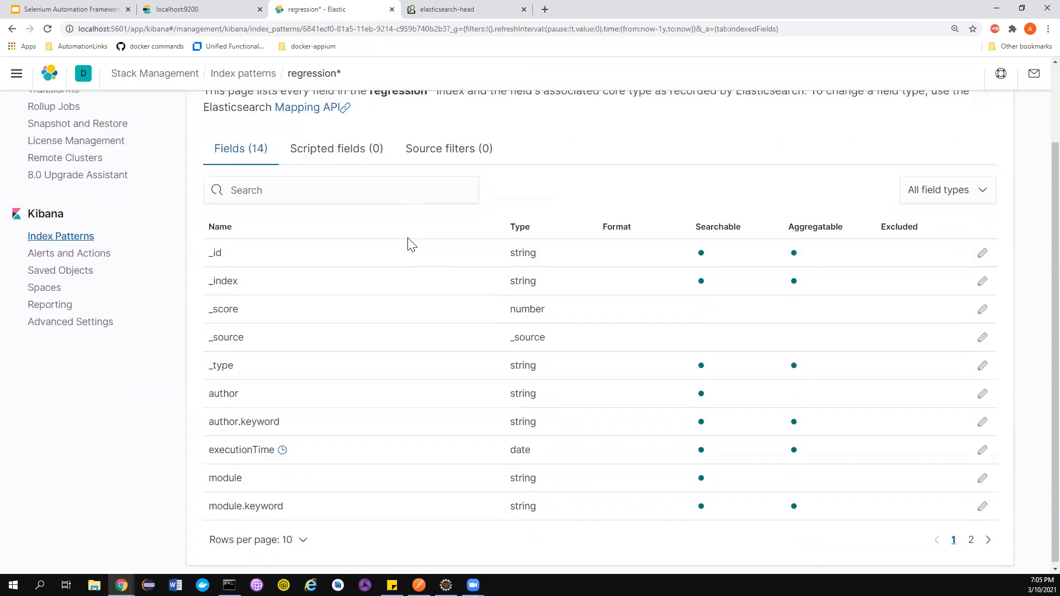
pyautogui.scroll(-1, 260, 260)
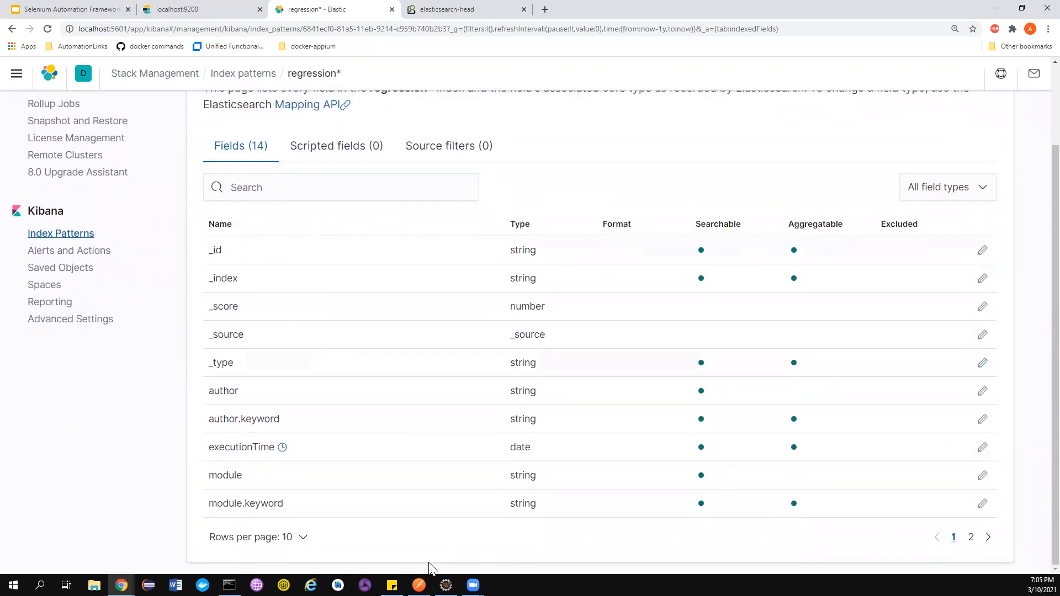
pyautogui.click(419, 585)
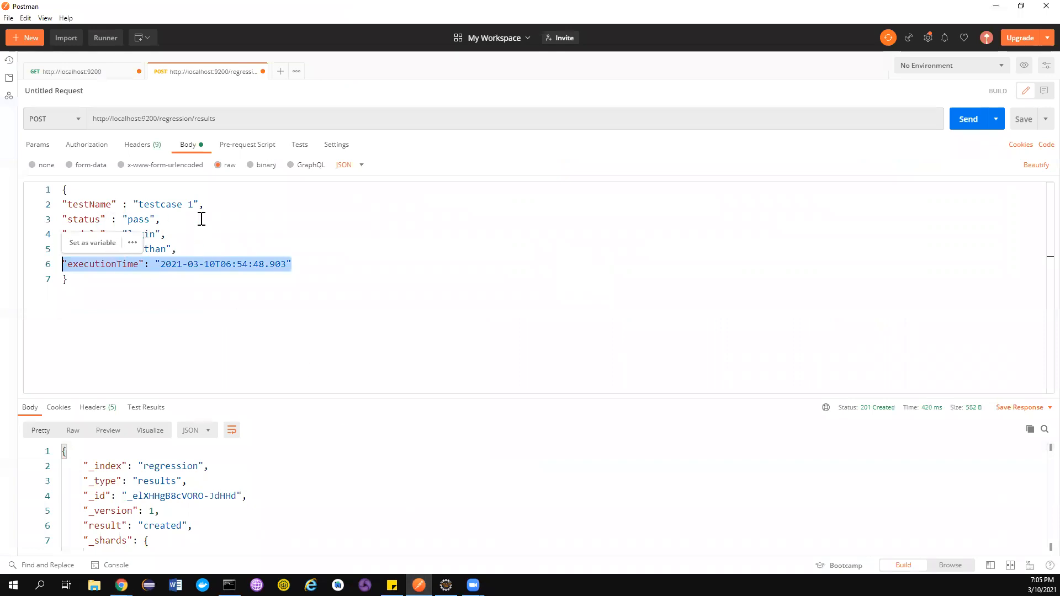
pyautogui.click(203, 222)
pyautogui.moveTo(182, 291); pyautogui.dragTo(111, 264)
pyautogui.hotkey('ctrl', 'a')
pyautogui.click(122, 585)
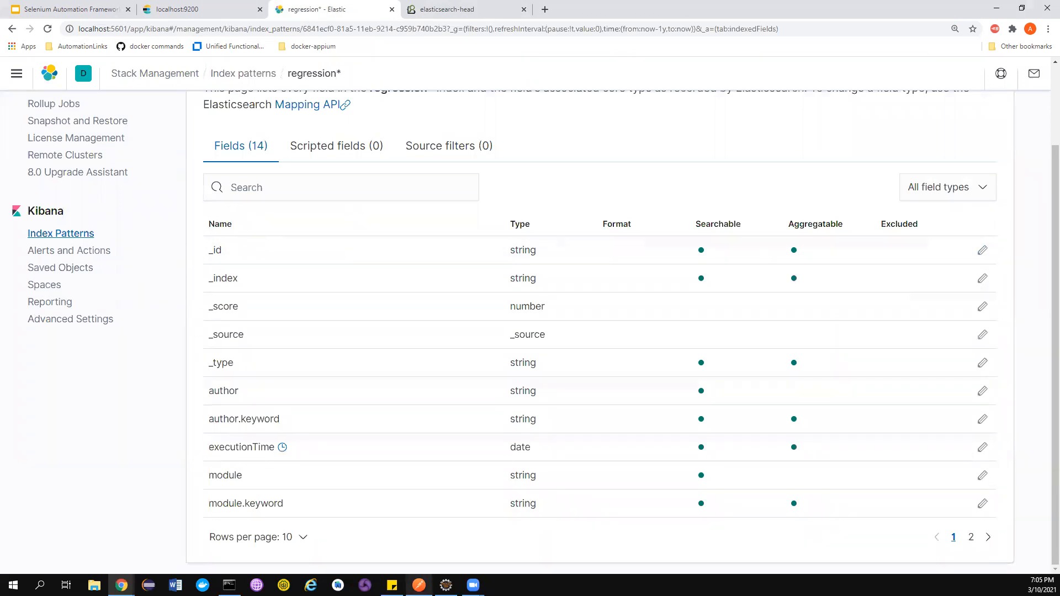
# Switch to Postman, examine the _index, _type and _id entries in the response, and return to Kibana
pyautogui.click(418, 586)
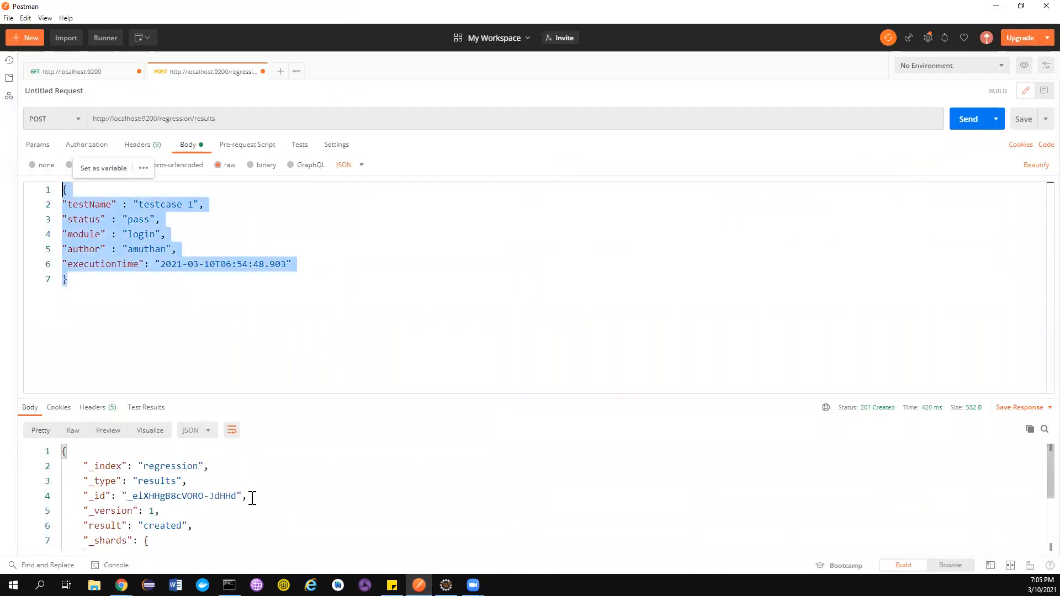
pyautogui.click(239, 114)
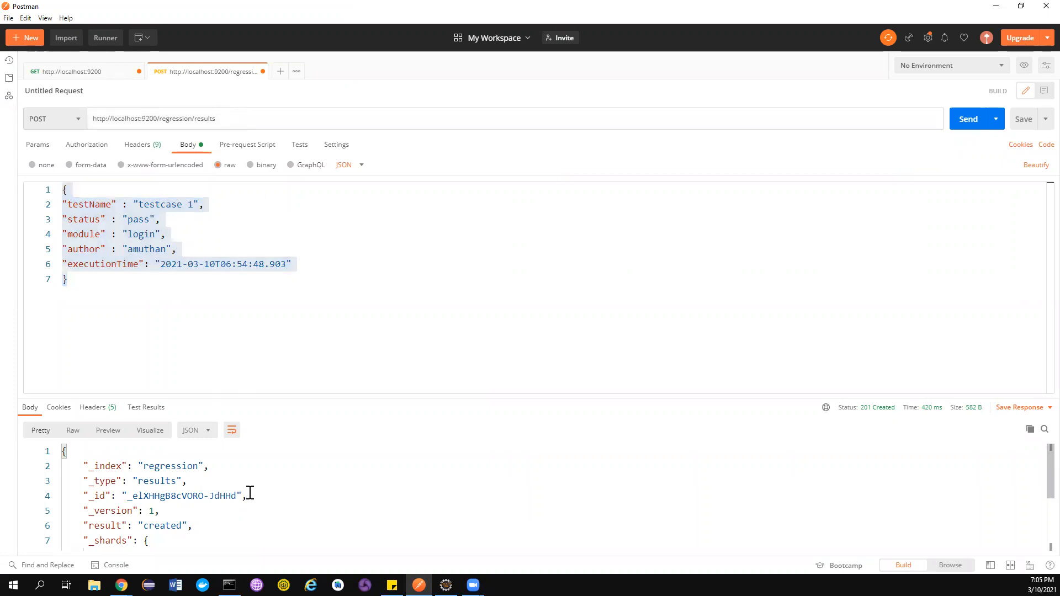
pyautogui.moveTo(250, 493); pyautogui.dragTo(176, 496)
pyautogui.click(100, 466)
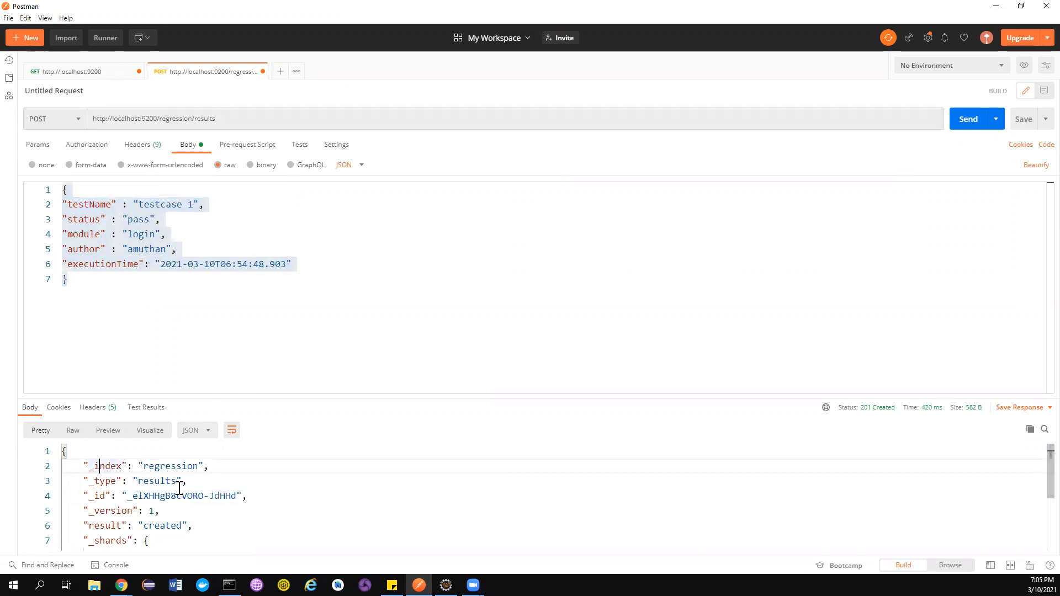
pyautogui.scroll(-1, 179, 488)
pyautogui.hotkey('alt', 'Tab')
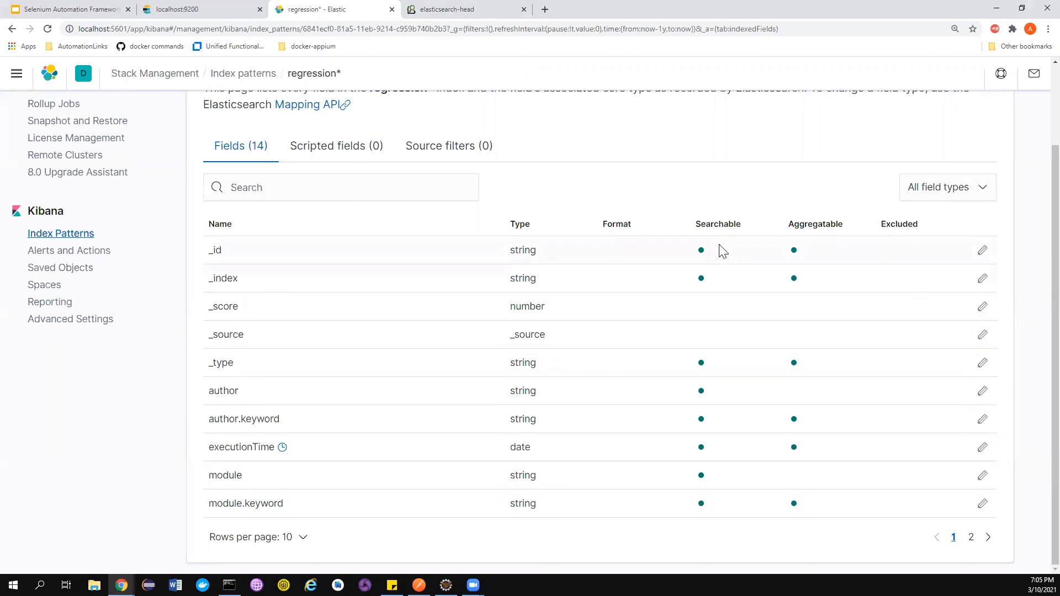
# Examine the data types of the regression* fields and view the second page of the field list
pyautogui.moveTo(542, 249); pyautogui.dragTo(508, 251)
pyautogui.moveTo(540, 294); pyautogui.dragTo(508, 287)
pyautogui.moveTo(547, 322); pyautogui.dragTo(508, 321)
pyautogui.moveTo(511, 367); pyautogui.dragTo(530, 366)
pyautogui.moveTo(539, 448); pyautogui.dragTo(508, 448)
pyautogui.click(989, 537)
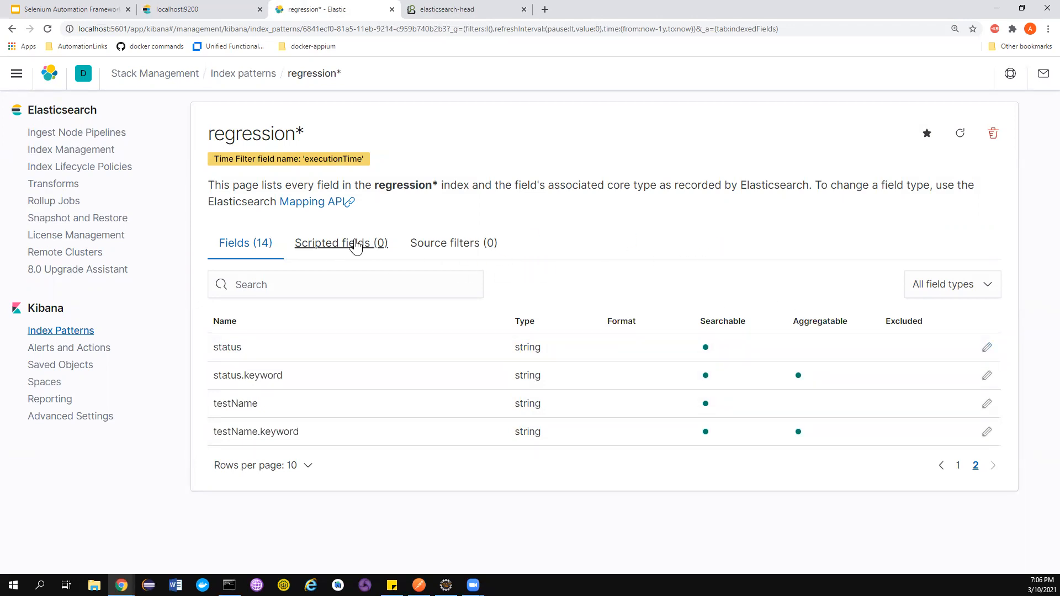
# View the scripted fields of regression* and examine the status and module entries in Postman's request body
pyautogui.click(334, 247)
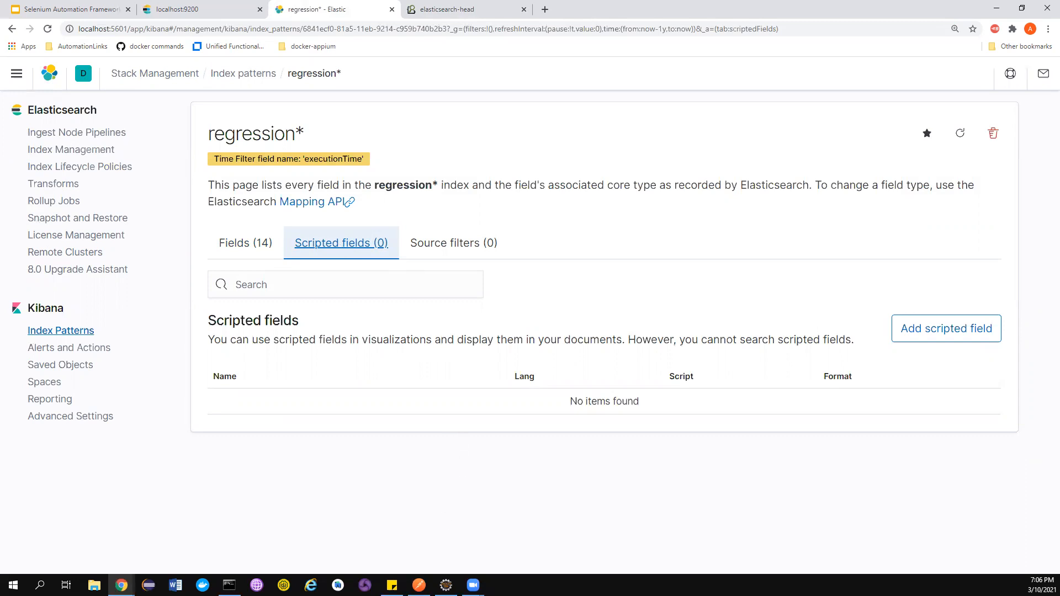
pyautogui.click(420, 585)
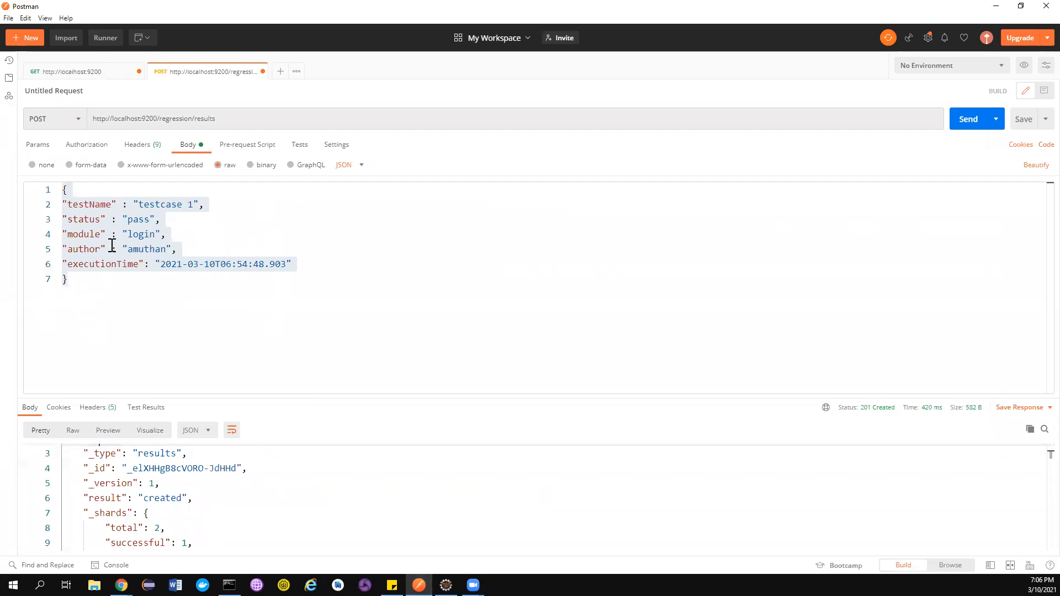
pyautogui.doubleClick(83, 220)
pyautogui.doubleClick(136, 219)
pyautogui.doubleClick(82, 237)
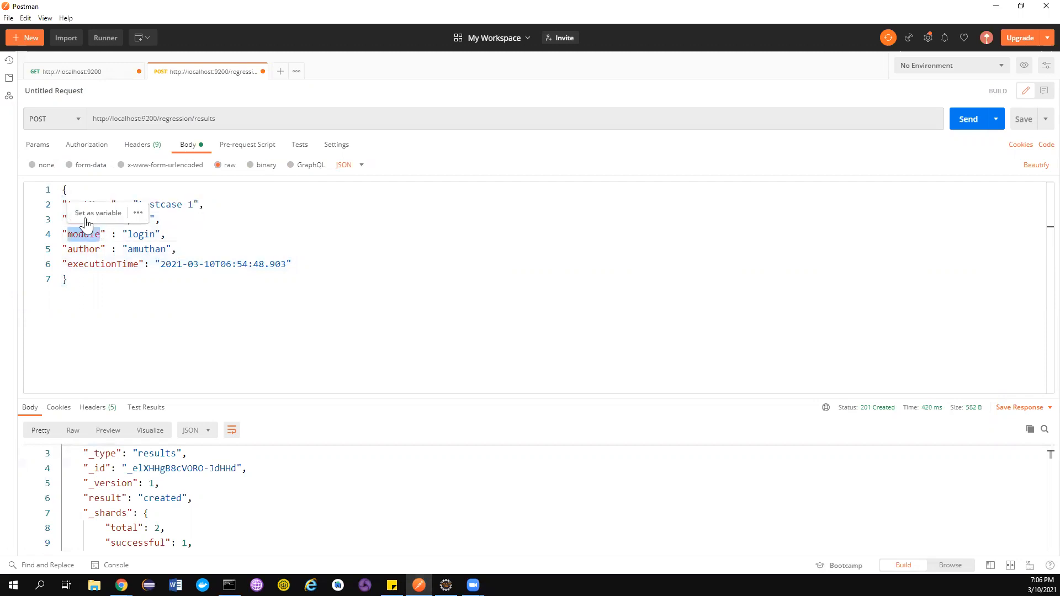
pyautogui.click(154, 235)
pyautogui.doubleClick(91, 219)
pyautogui.doubleClick(89, 234)
pyautogui.doubleClick(141, 234)
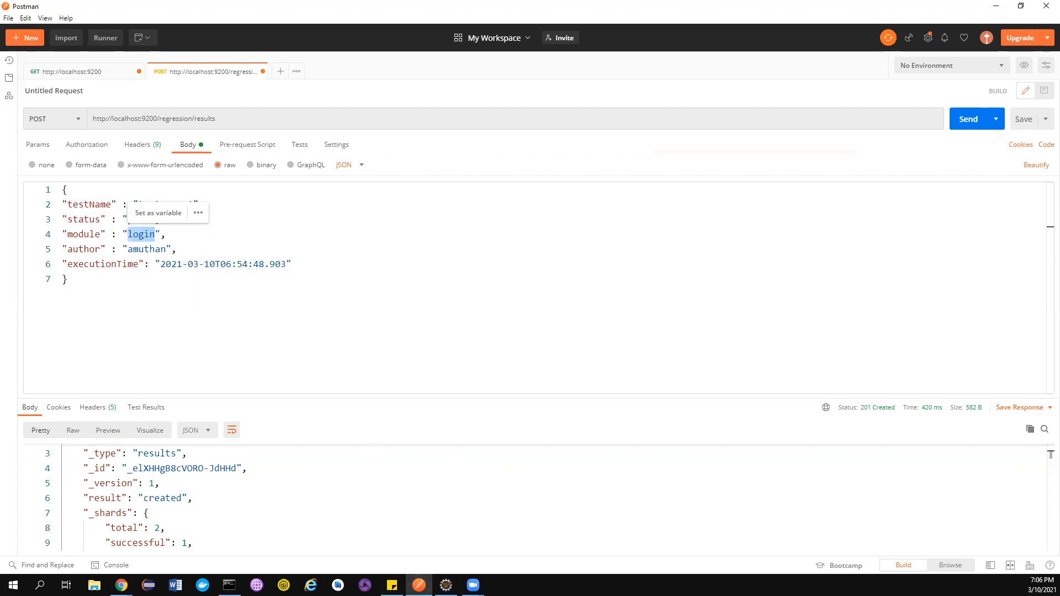
# View the source filters of regression* in Kibana and review the whole test-result document in Postman
pyautogui.moveTo(122, 586)
pyautogui.click(61, 530)
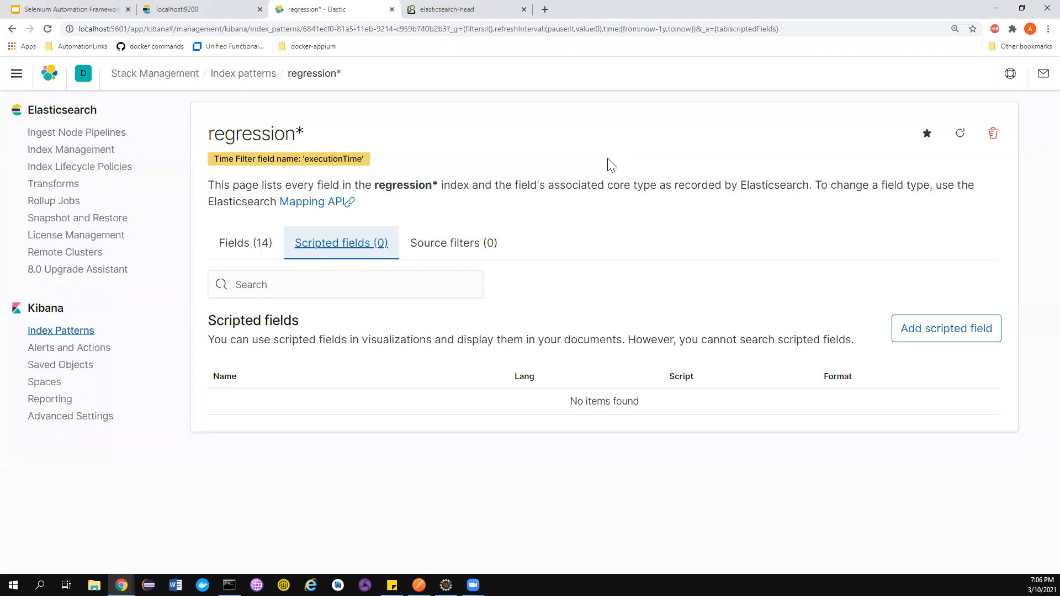
pyautogui.click(430, 252)
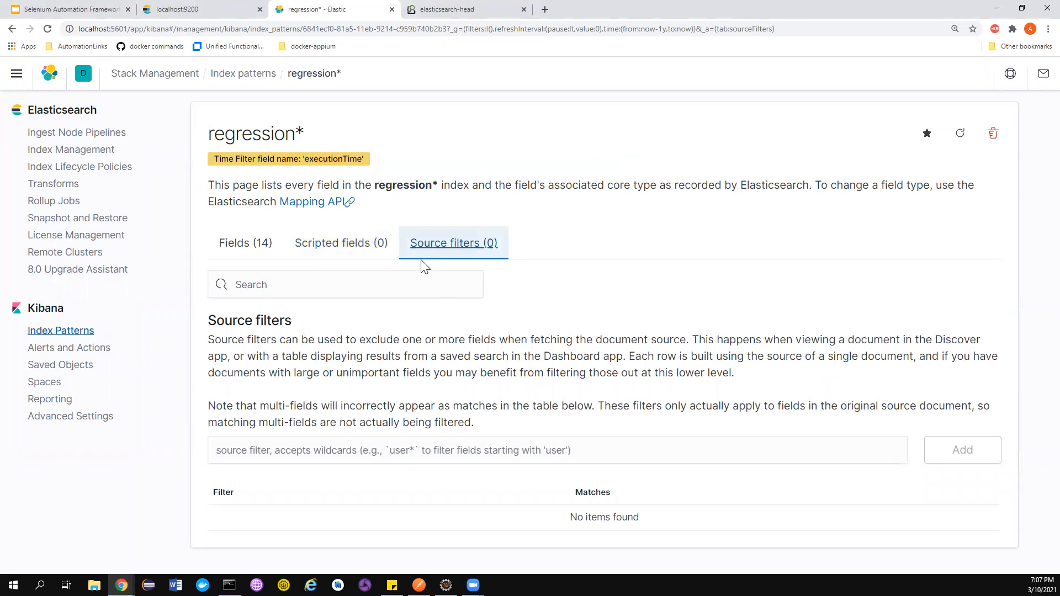
pyautogui.click(418, 585)
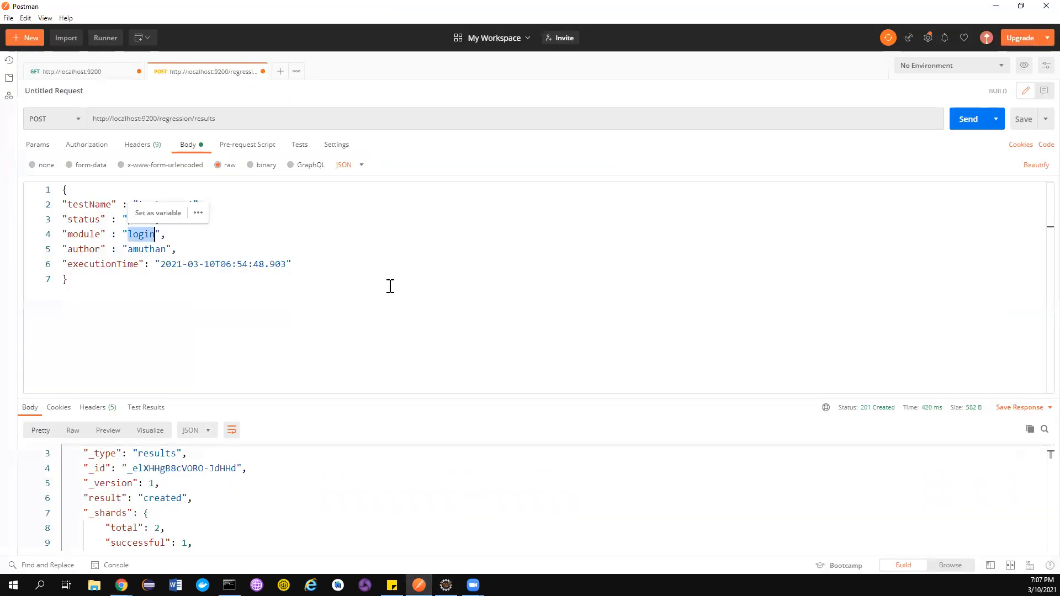
pyautogui.moveTo(95, 286); pyautogui.dragTo(56, 178)
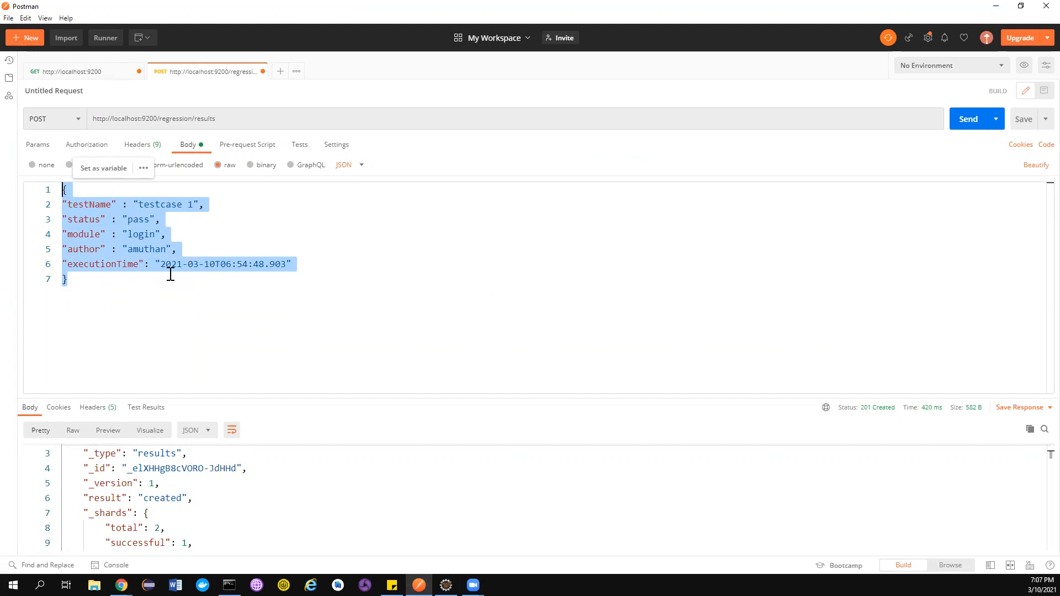
# Switch back to Kibana and open Discover
pyautogui.hotkey('alt', 'Tab')
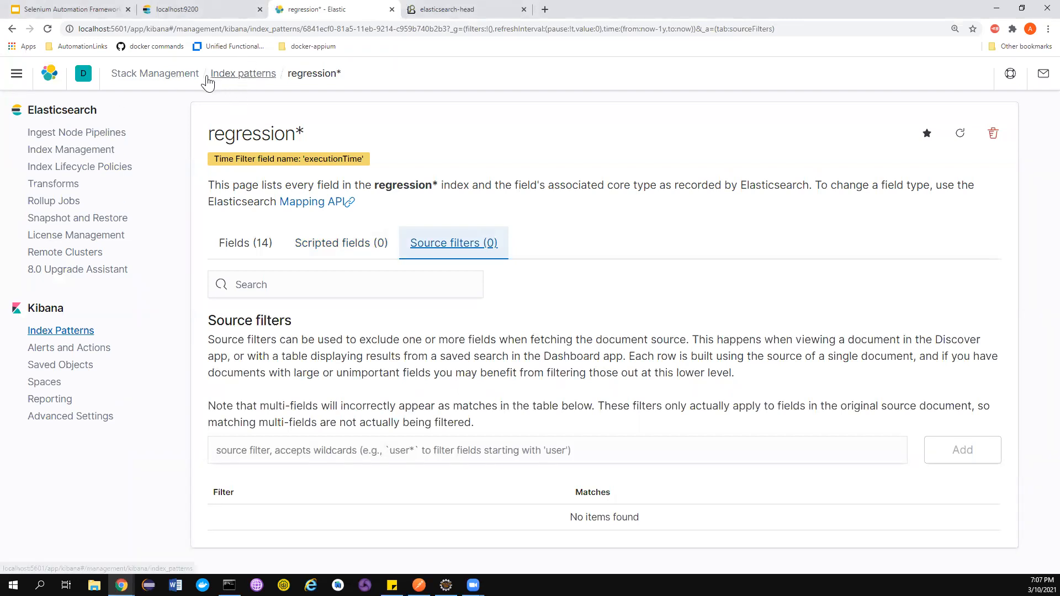
pyautogui.click(18, 75)
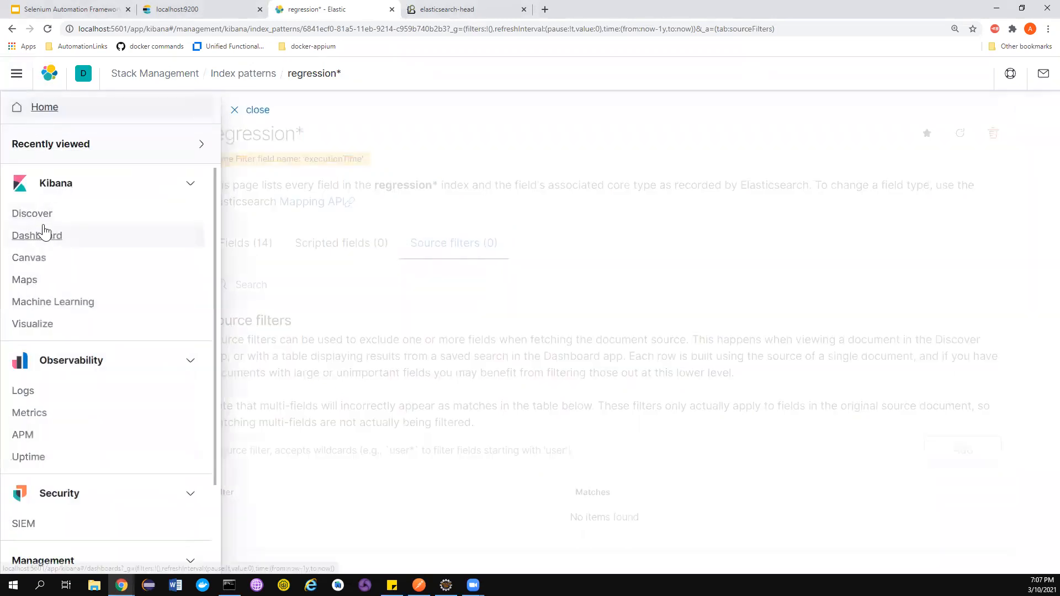
pyautogui.click(32, 214)
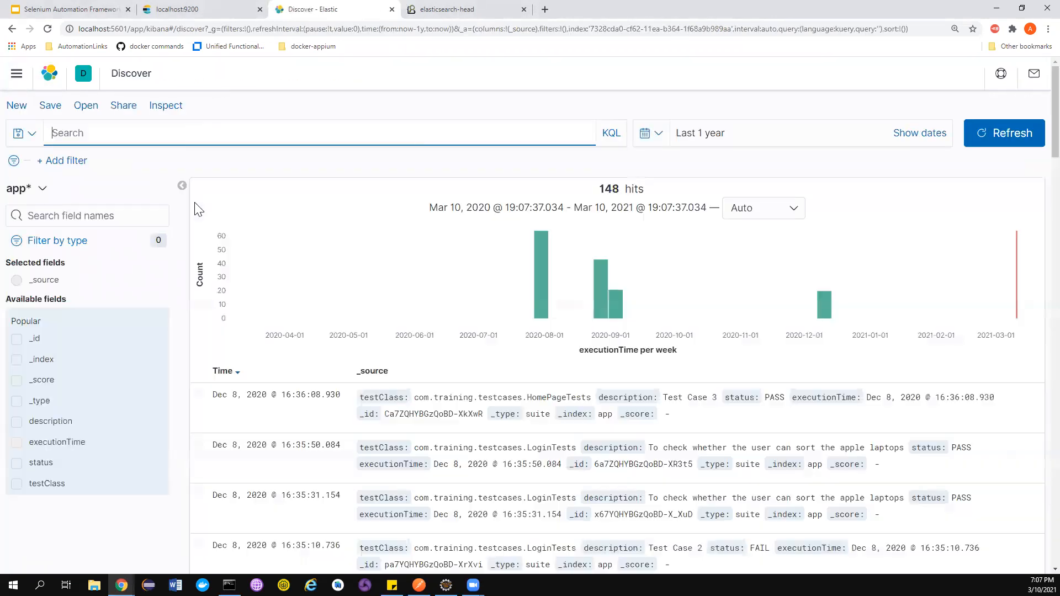
# Switch Discover to the regression* index pattern and check the quick time-range options and the histogram bar
pyautogui.click(42, 189)
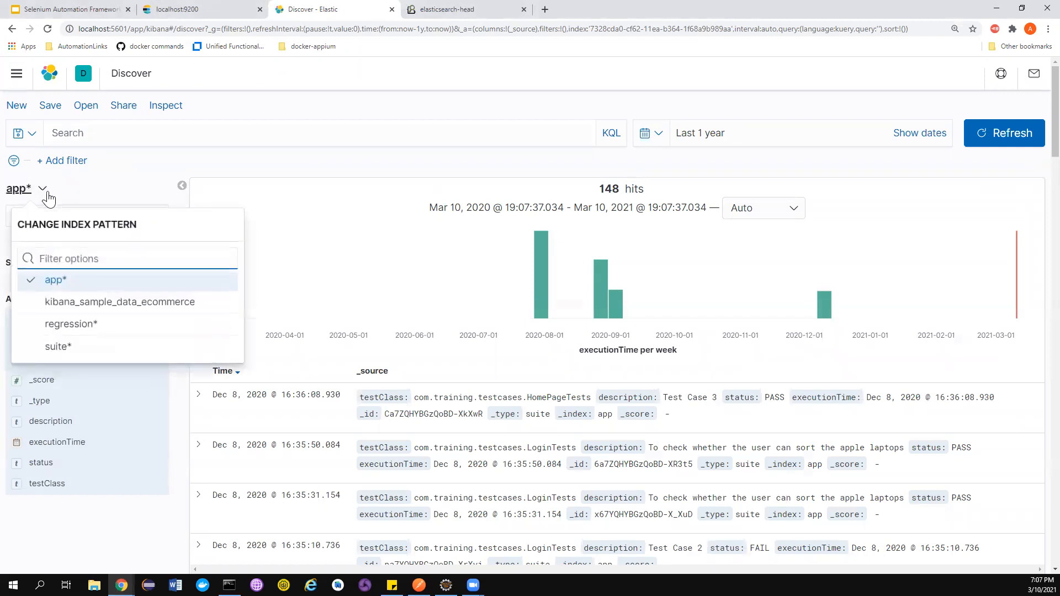
pyautogui.click(70, 325)
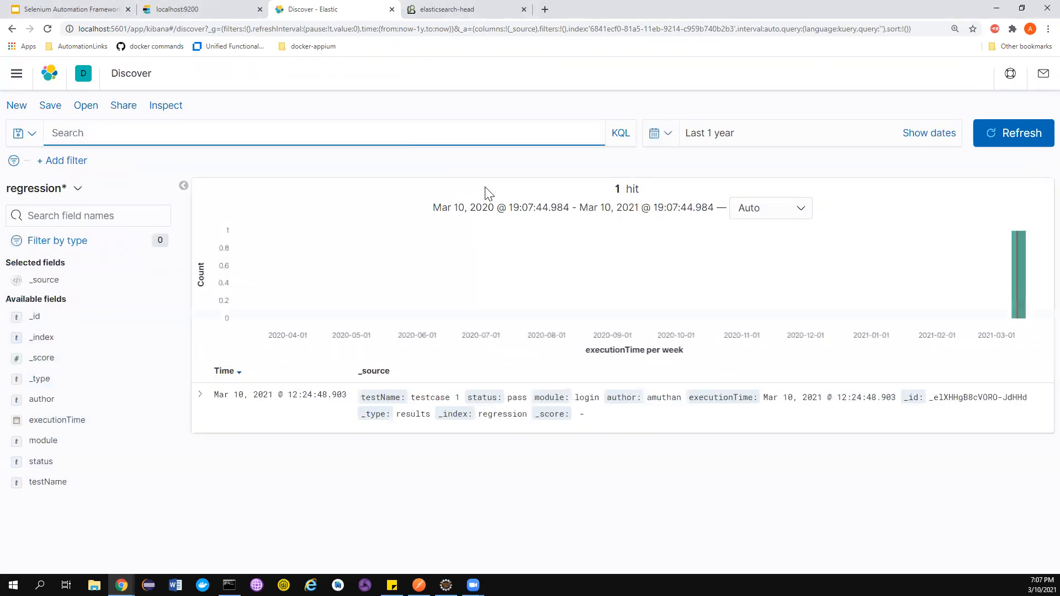
pyautogui.click(668, 136)
pyautogui.click(668, 136)
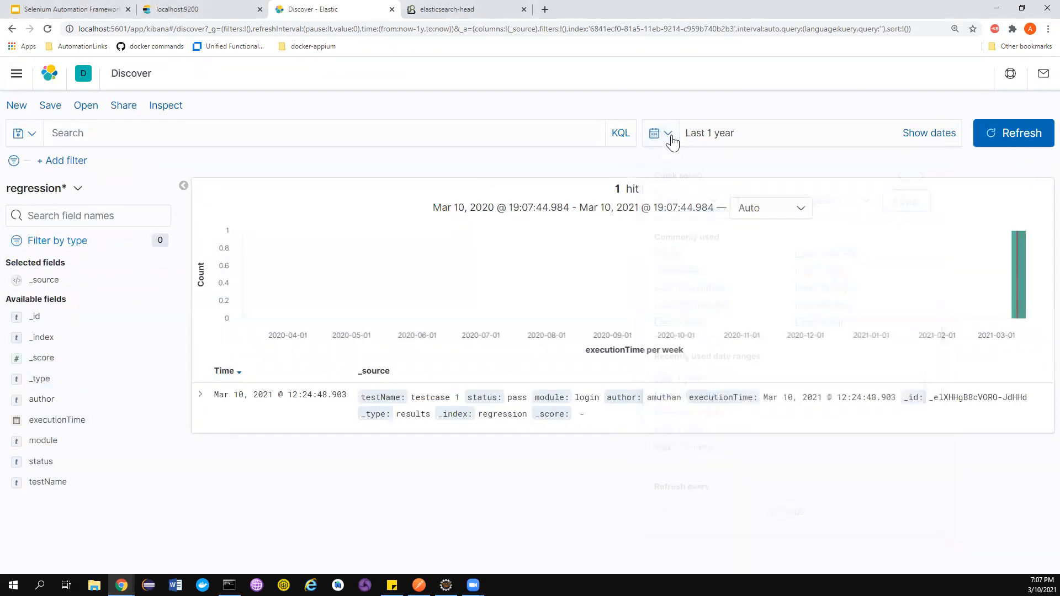
pyautogui.moveTo(1020, 259)
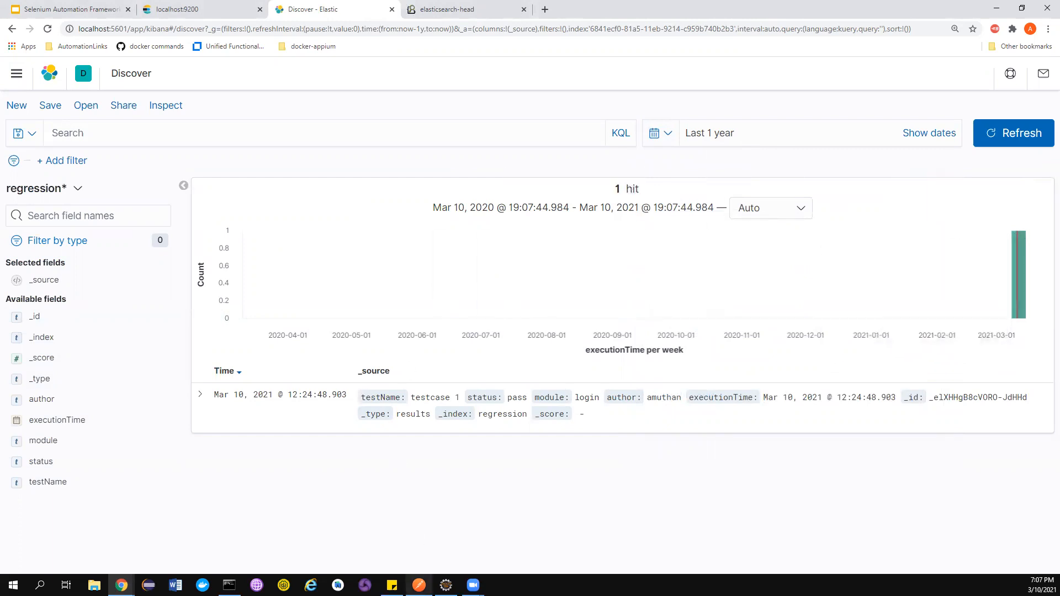
# In Postman, edit the request body to testName "testcase 2", status "fail" and module "payment", with a different author name
pyautogui.click(419, 585)
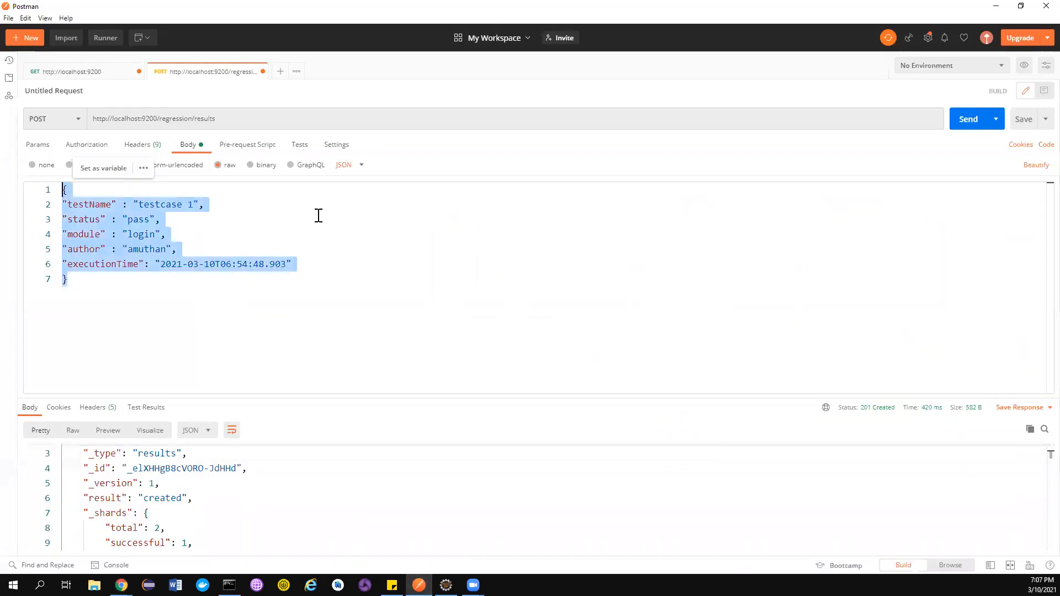
pyautogui.click(205, 205)
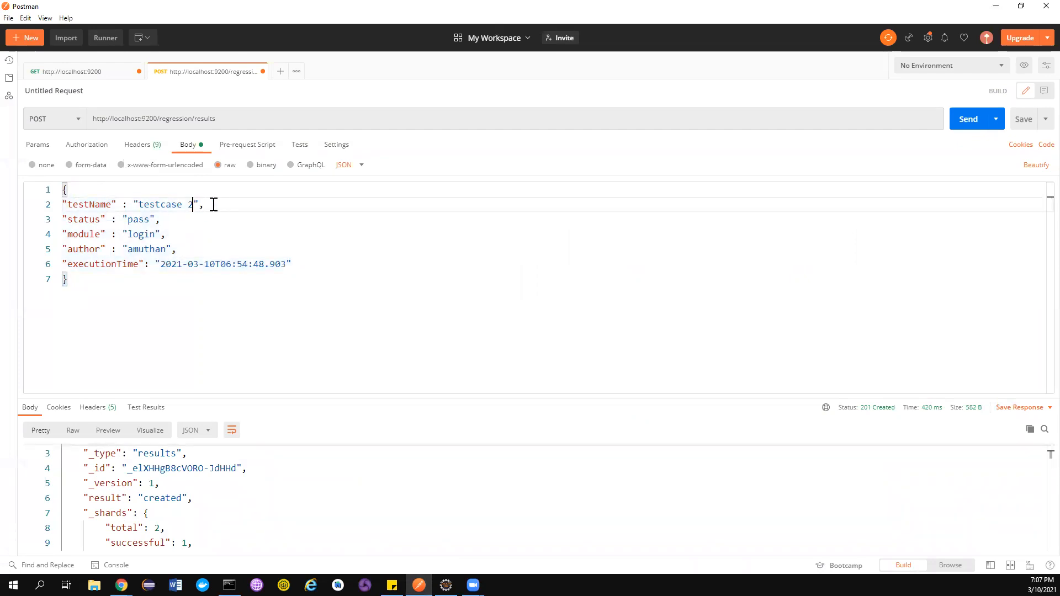
pyautogui.doubleClick(139, 219)
pyautogui.write('fail')
pyautogui.doubleClick(147, 249)
pyautogui.write('sachin')
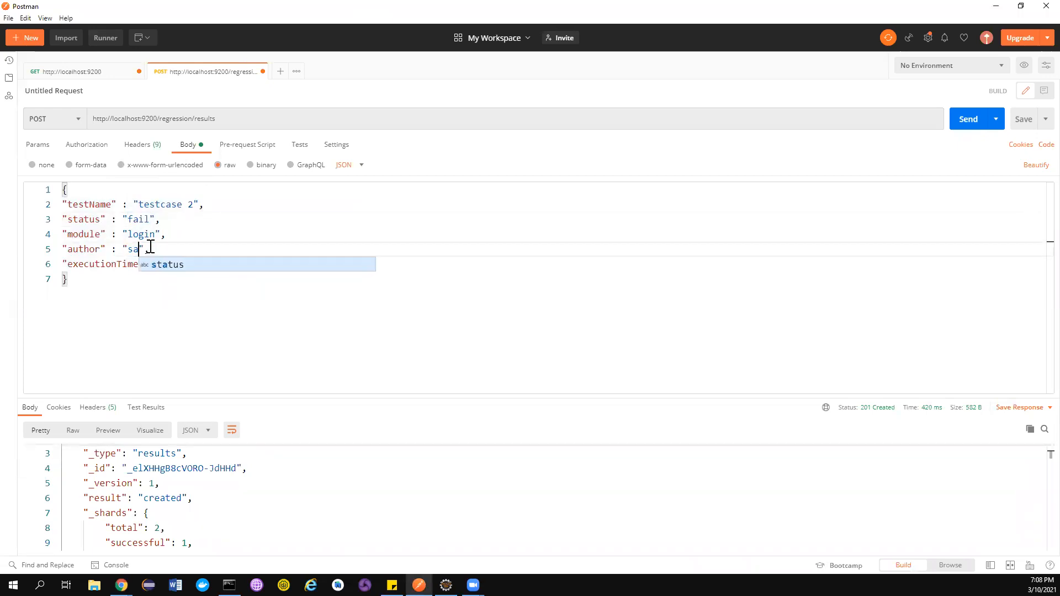
pyautogui.doubleClick(150, 233)
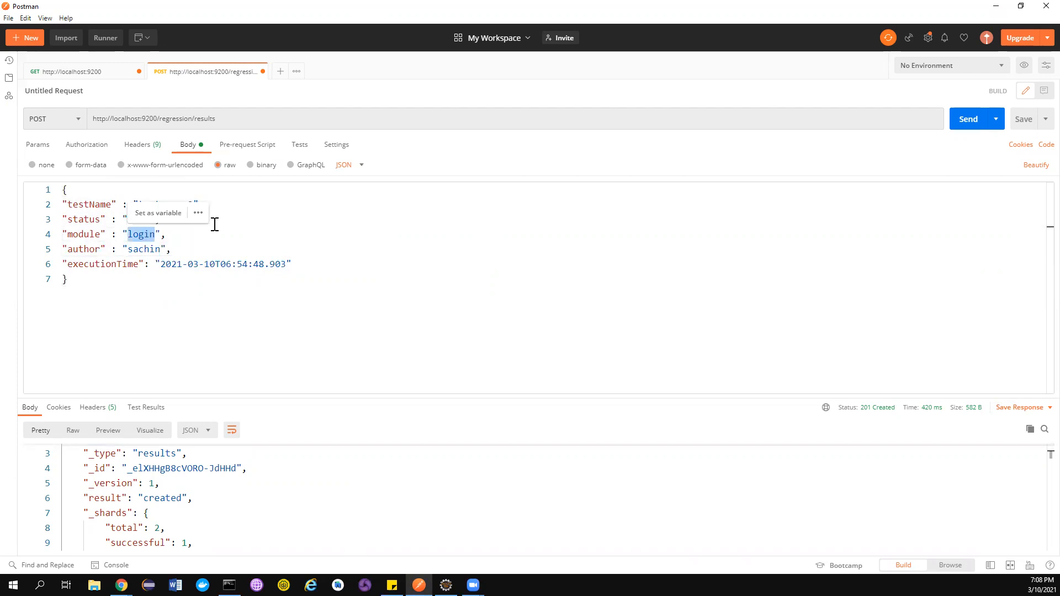
pyautogui.write('payment')
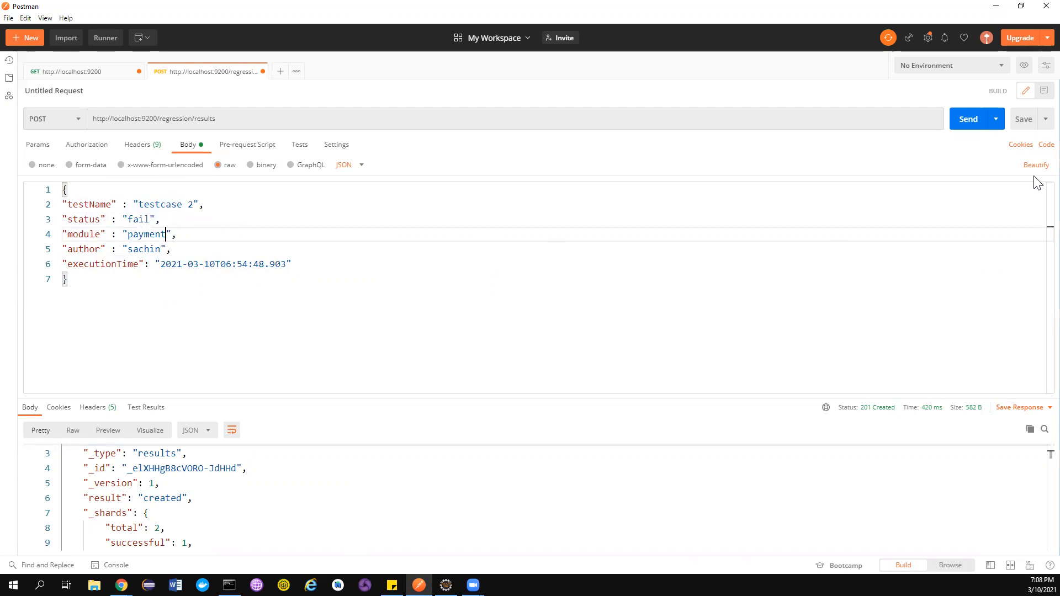
# Send the testcase 2 document to the regression index, then return to Kibana and refresh Discover
pyautogui.click(968, 119)
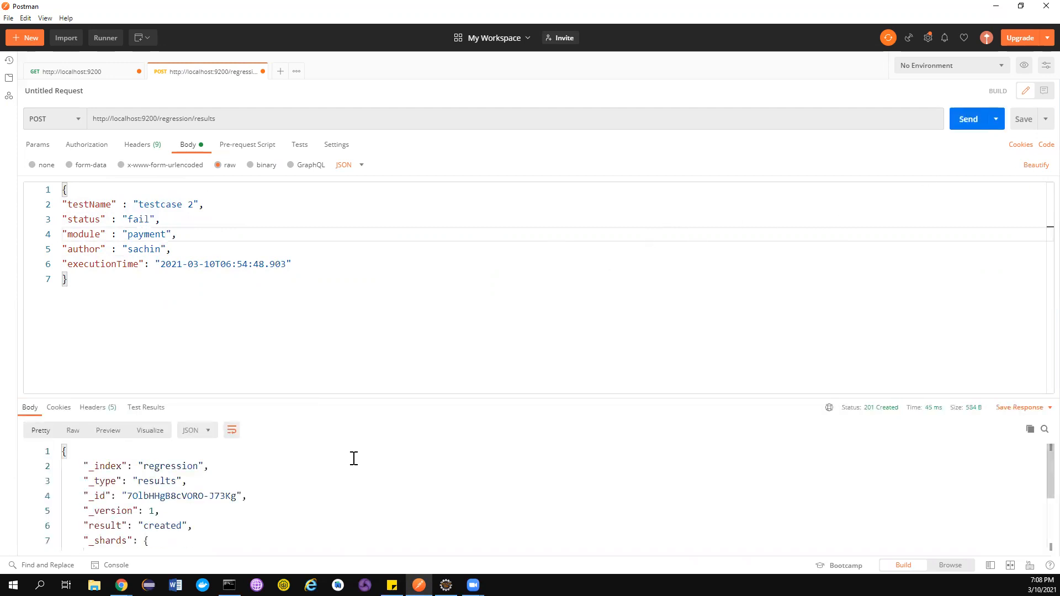
pyautogui.scroll(-1, 352, 459)
pyautogui.click(996, 6)
pyautogui.click(1004, 134)
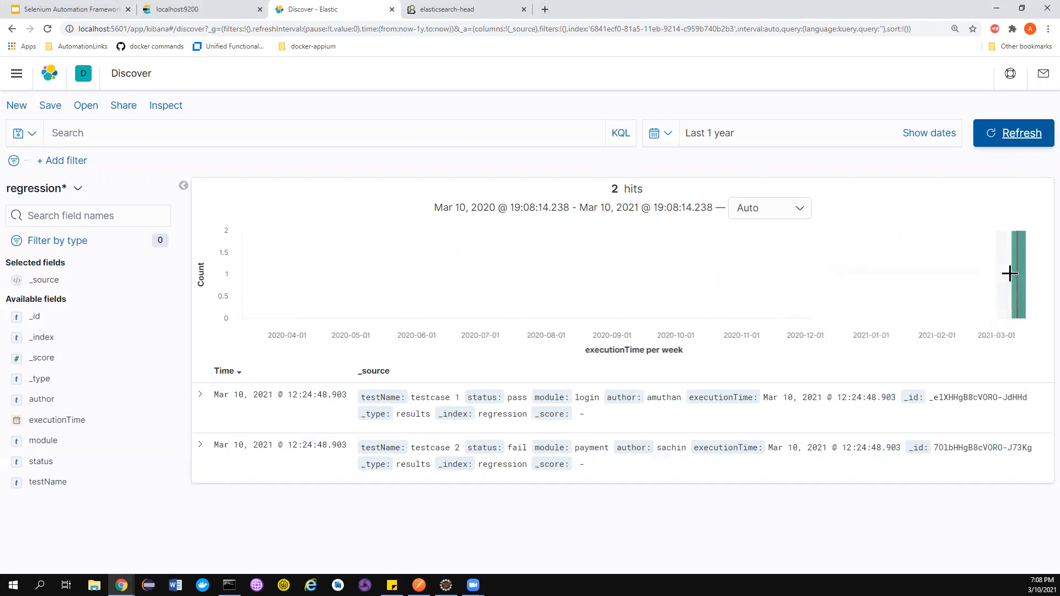
# Switch to Postman and change the request body to testName "testcase 3", status "skip" and module "add to cart"
pyautogui.hotkey('alt', 'Tab')
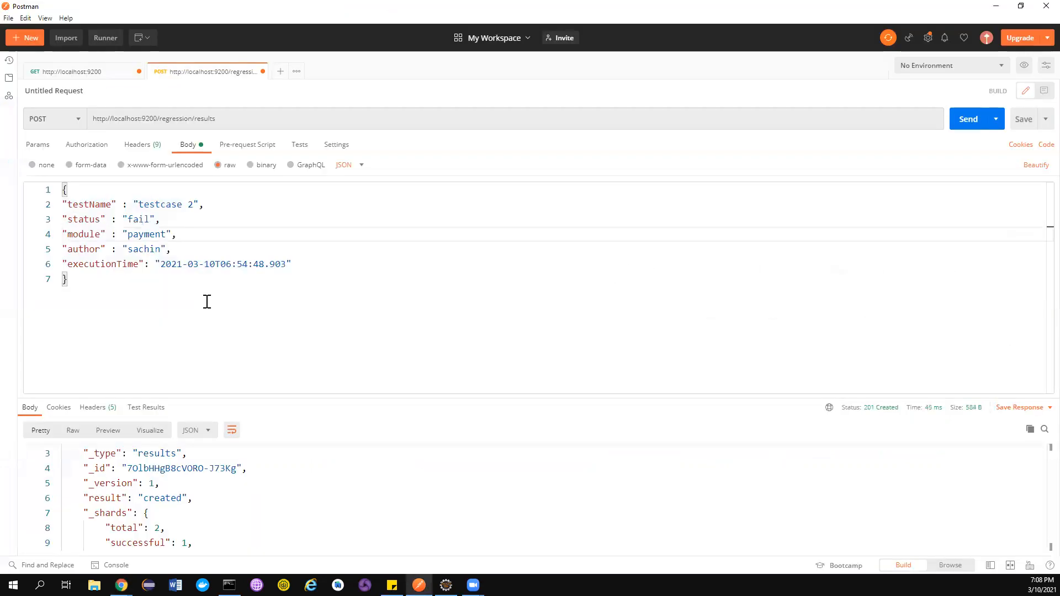
pyautogui.click(194, 205)
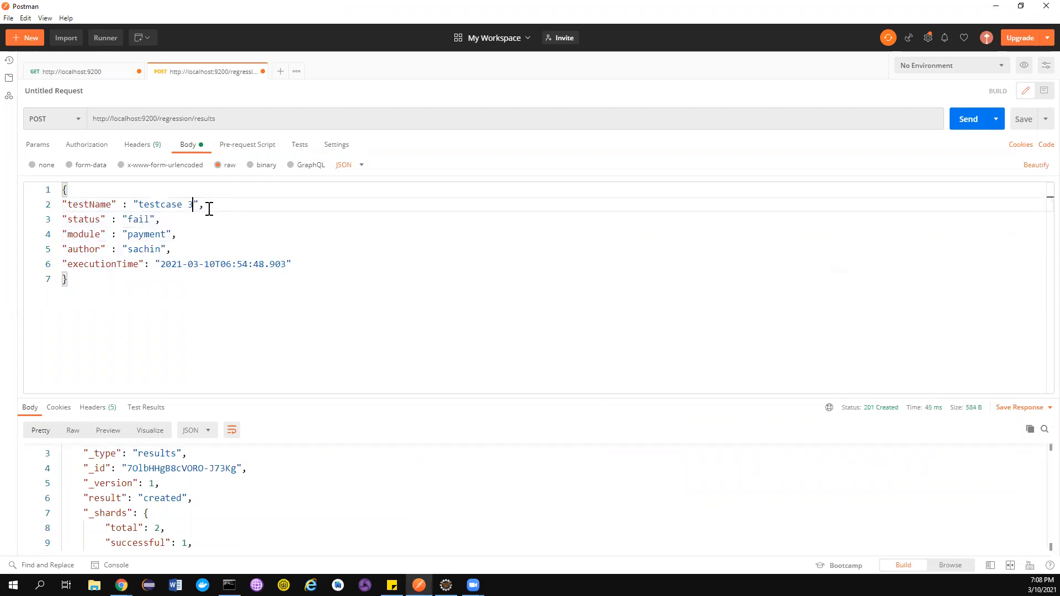
pyautogui.doubleClick(138, 220)
pyautogui.write('skip')
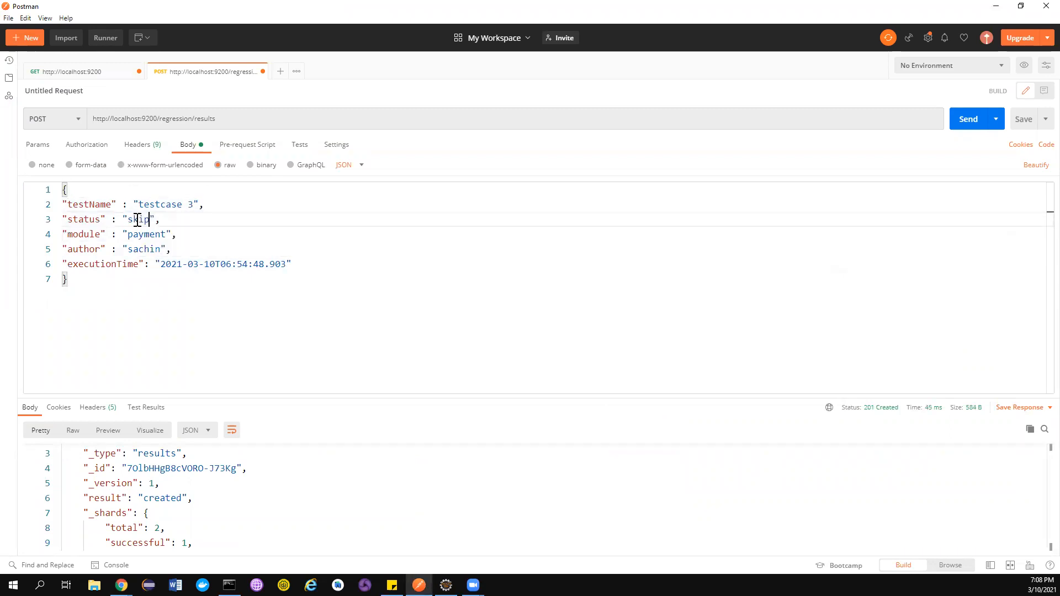
pyautogui.doubleClick(149, 236)
pyautogui.write('add to car')
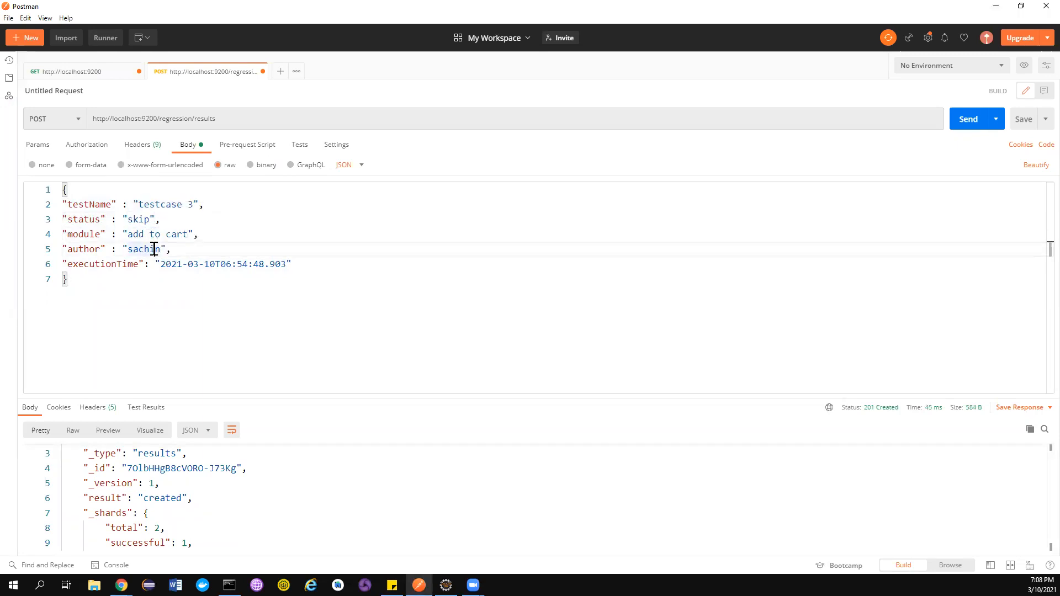
# Replace the author's name in the request body and set executionTime to 2021-03-10T04:54:48.903
pyautogui.doubleClick(154, 249)
pyautogui.write('hardik')
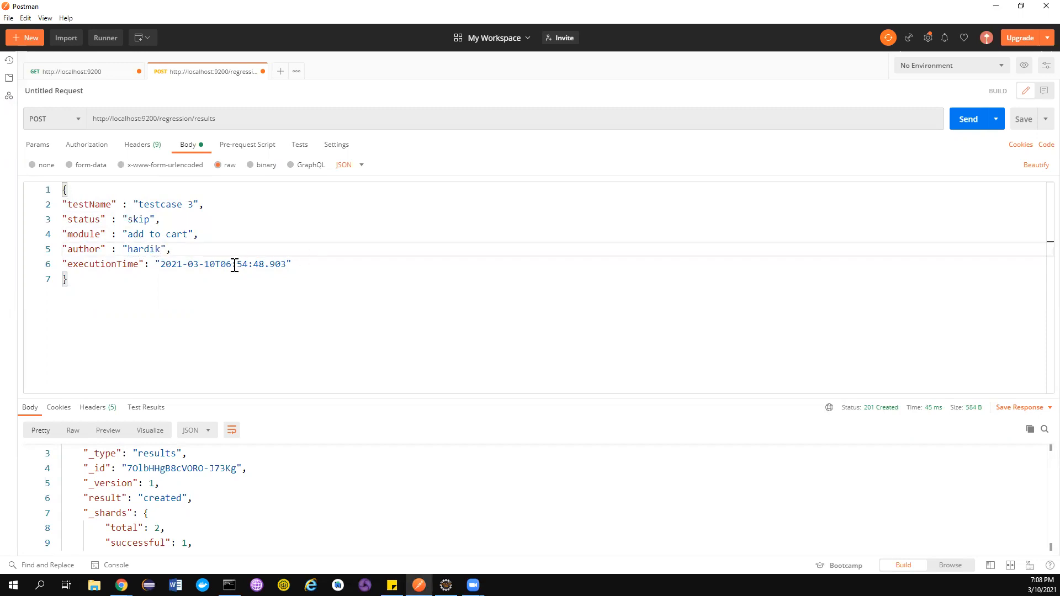
pyautogui.click(235, 266)
pyautogui.press('BackSpace')
pyautogui.write('4')
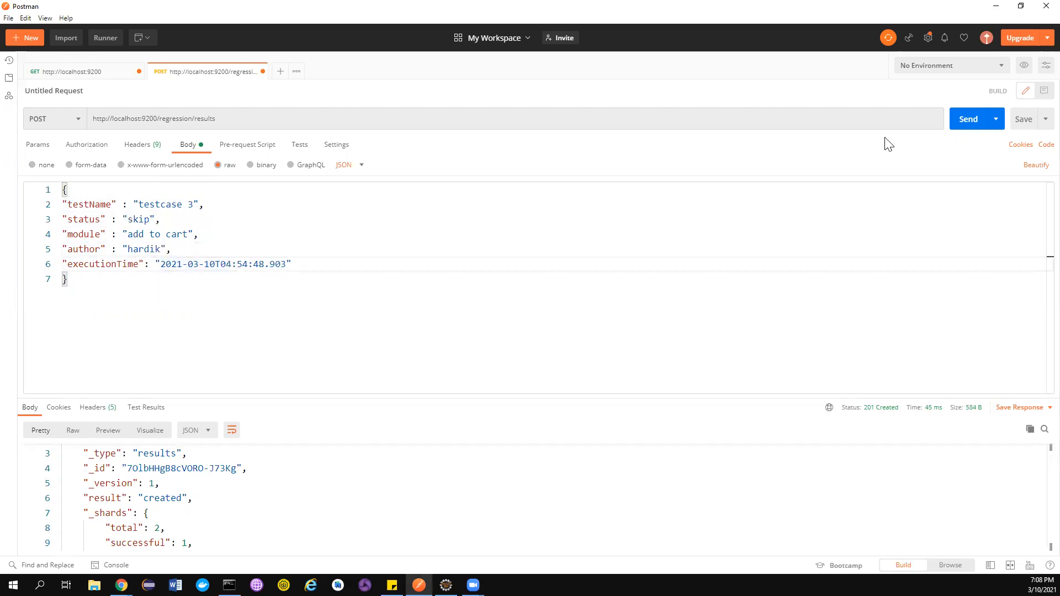
# Send the testcase 3 document to the regression index and refresh Discover in Kibana
pyautogui.click(961, 121)
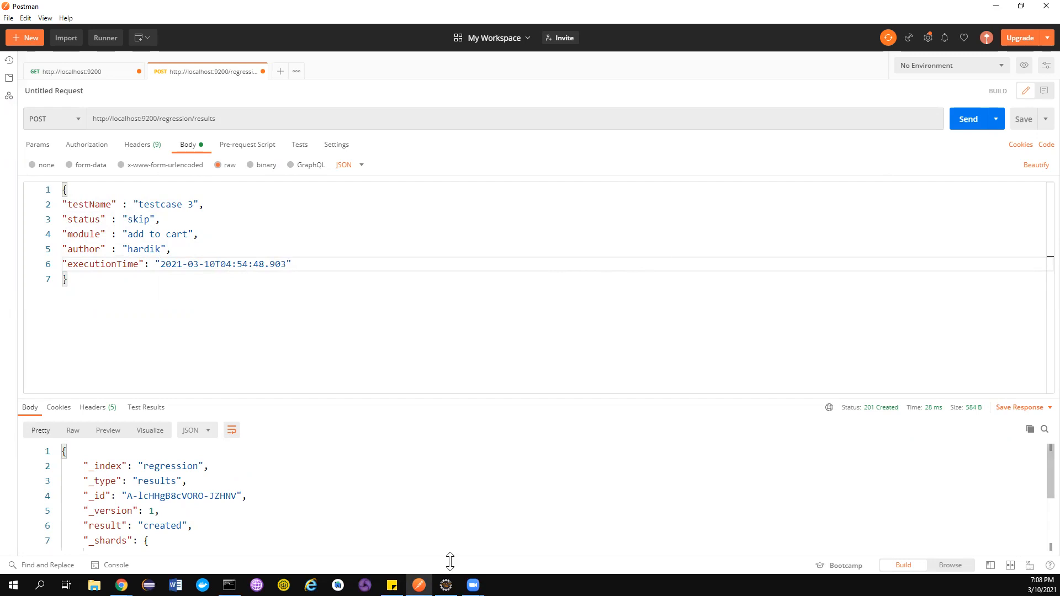
pyautogui.click(421, 585)
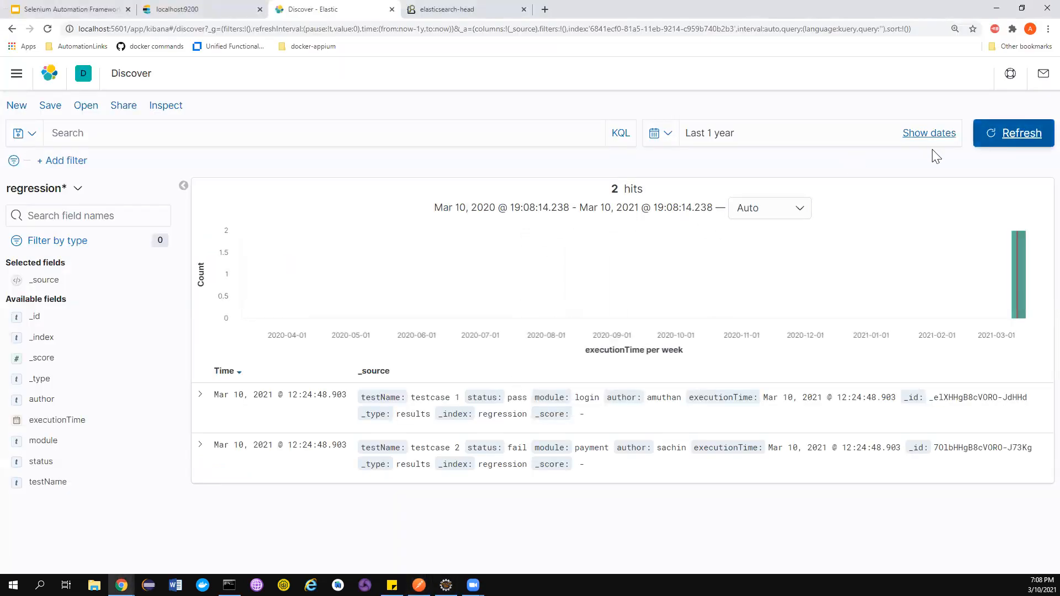
pyautogui.click(1001, 138)
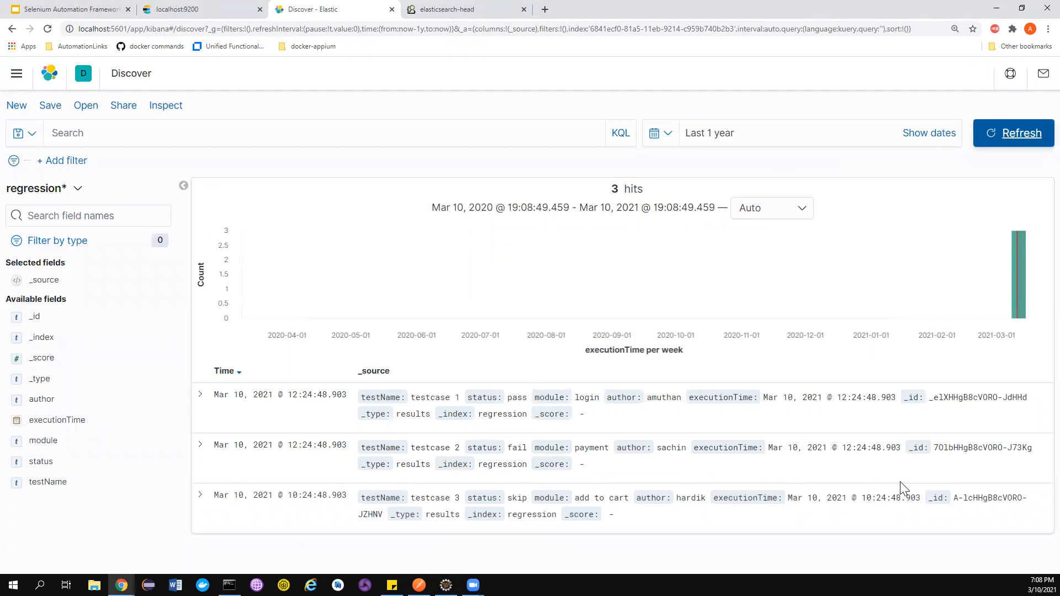
# Open Kibana's Advanced Settings, search for "time" and examine the timezone used for date formatting
pyautogui.click(15, 73)
pyautogui.scroll(-2, 119, 470)
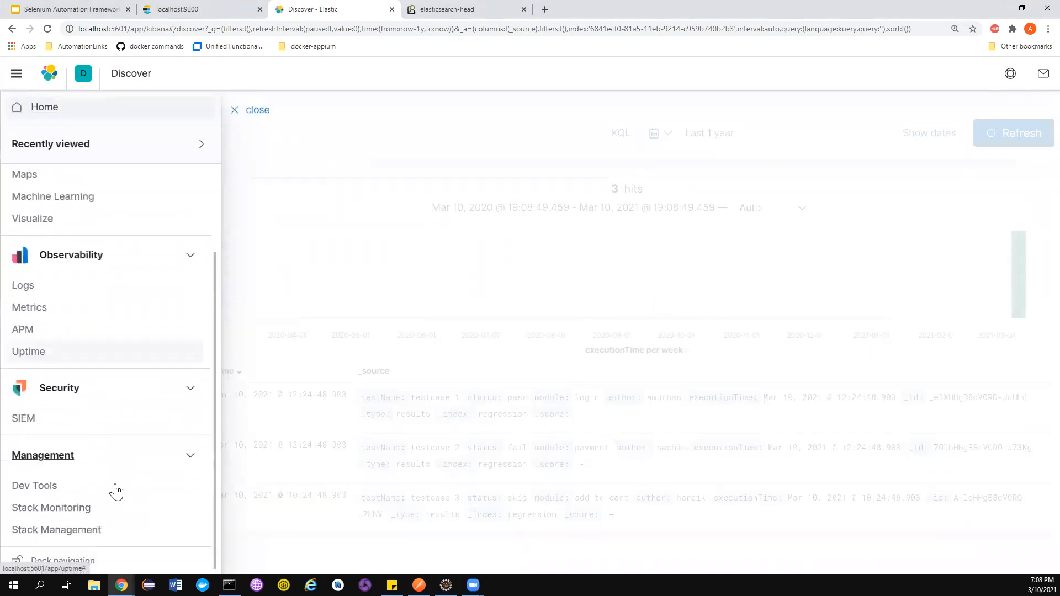
pyautogui.click(57, 530)
pyautogui.click(71, 418)
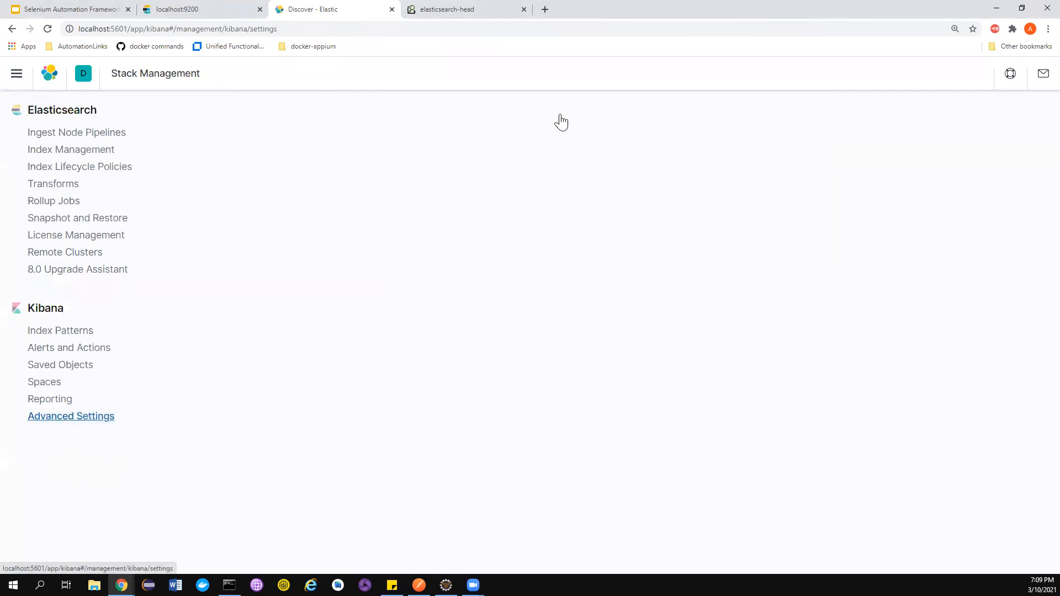
pyautogui.click(672, 118)
pyautogui.write('time')
pyautogui.scroll(-2, 555, 422)
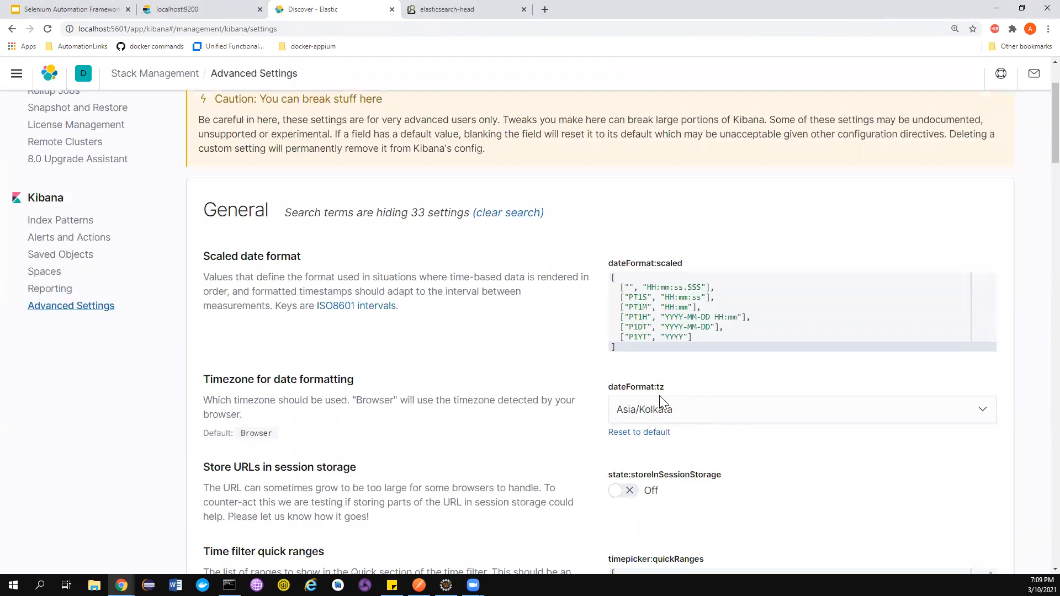
pyautogui.scroll(2, 132, 146)
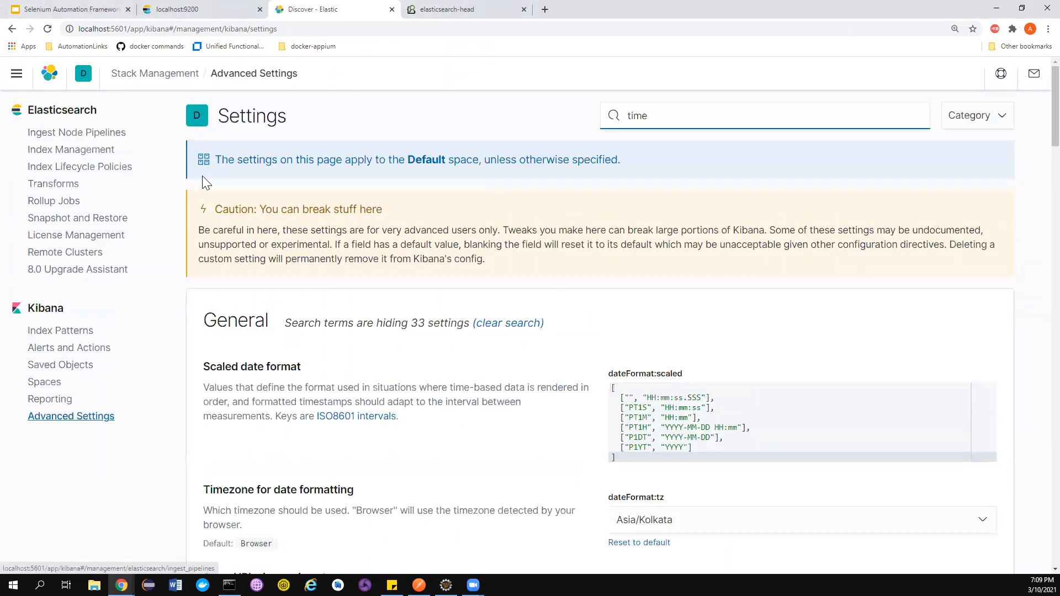
# Return to Discover and refresh the regression* results
pyautogui.click(16, 74)
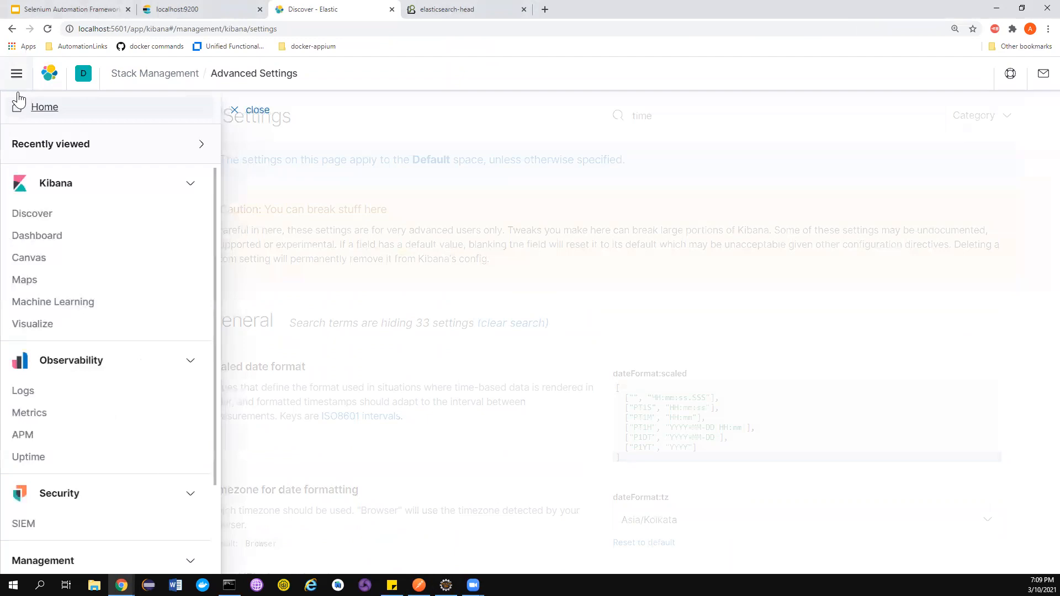
pyautogui.click(46, 219)
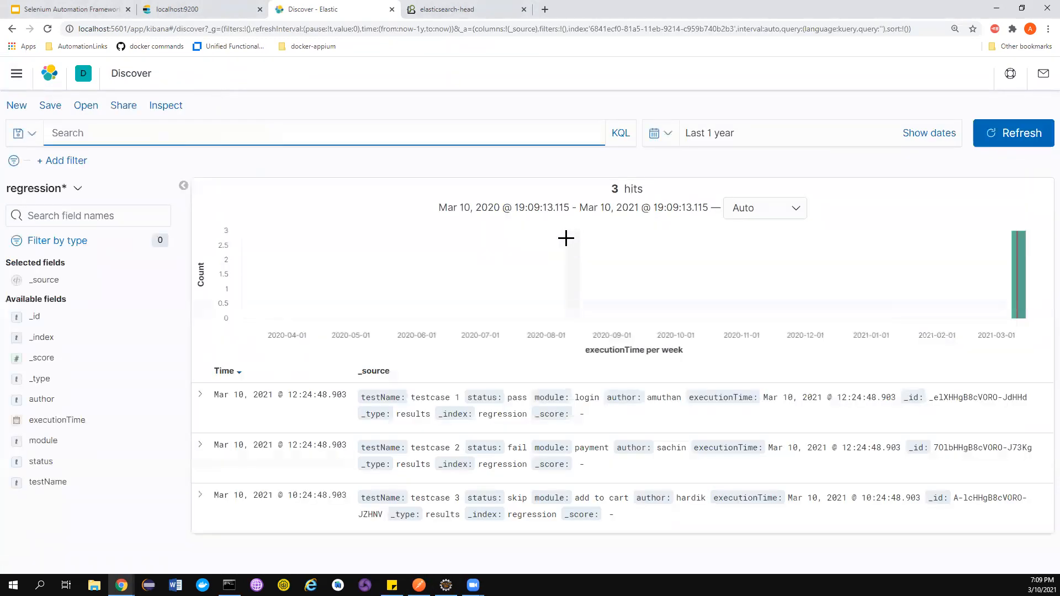
pyautogui.click(1002, 133)
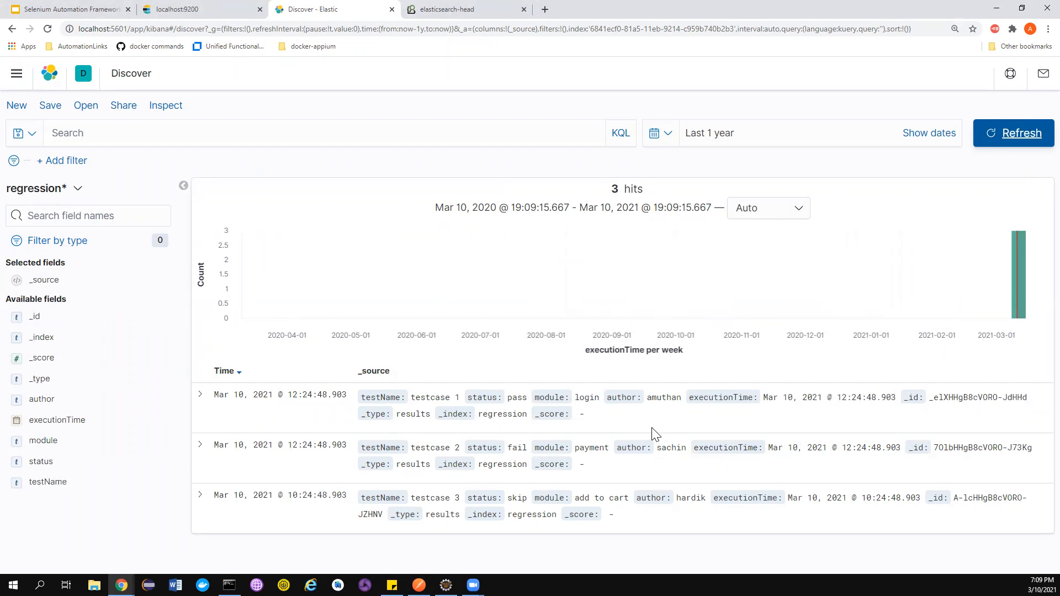
# Expand the testcase 1 document, examine its table and JSON views, and collapse it again
pyautogui.click(199, 395)
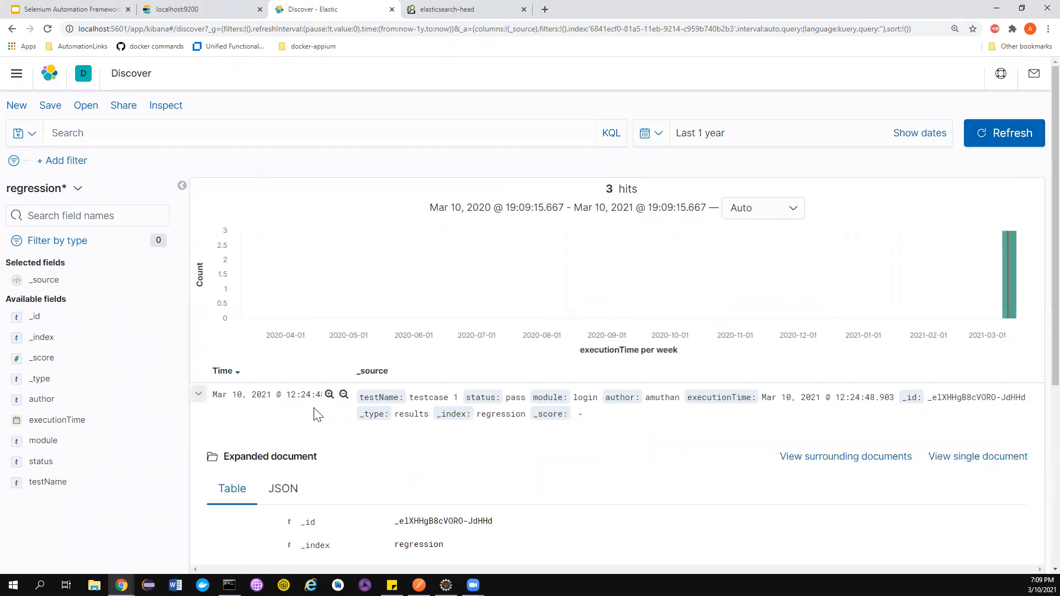
pyautogui.scroll(-4, 317, 414)
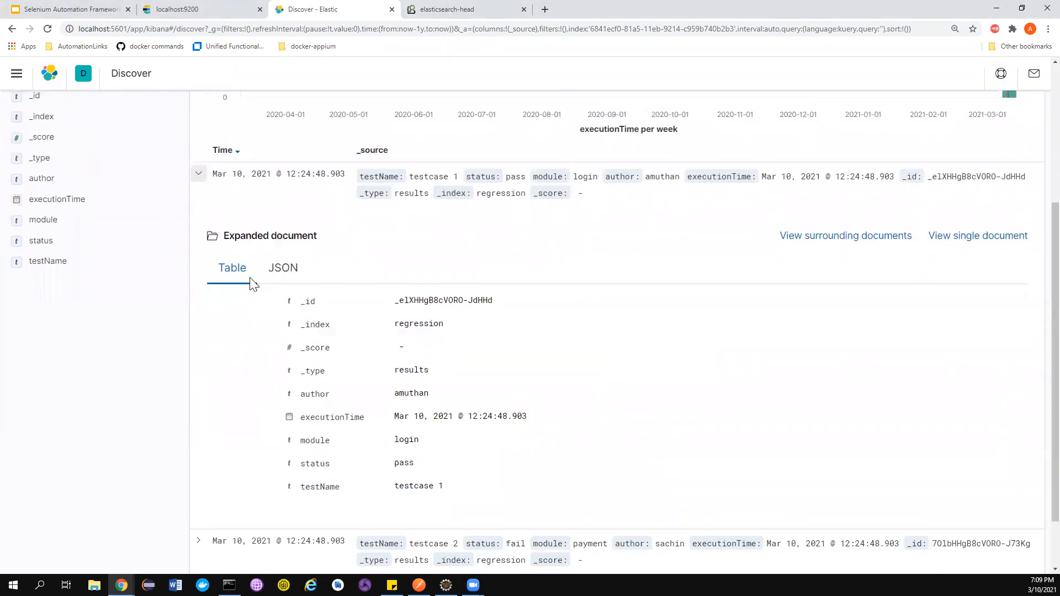
pyautogui.click(283, 277)
pyautogui.scroll(-1, 443, 343)
pyautogui.scroll(-2, 441, 339)
pyautogui.scroll(4, 440, 338)
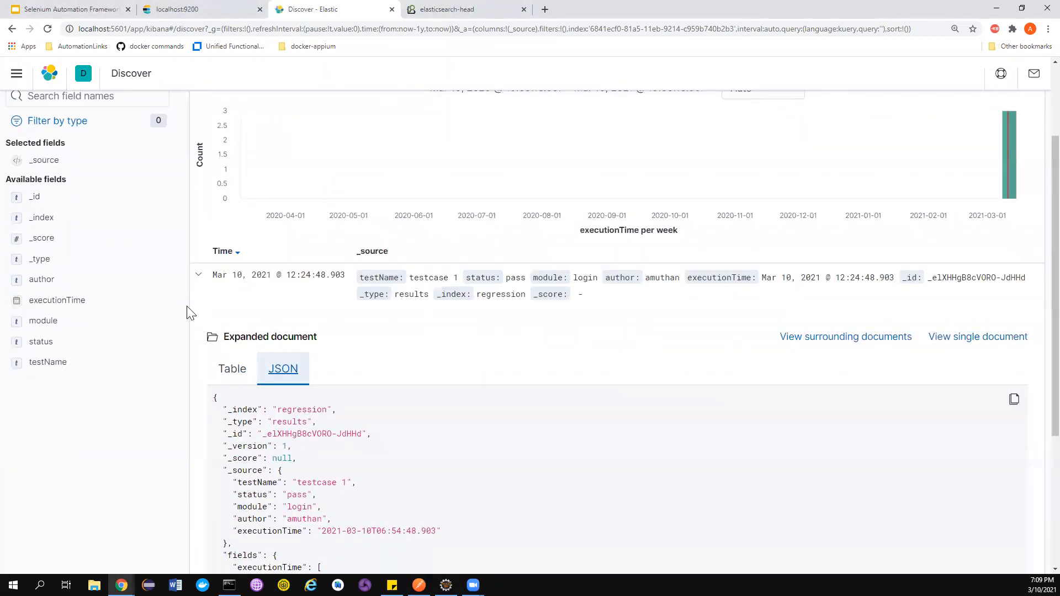
pyautogui.click(198, 274)
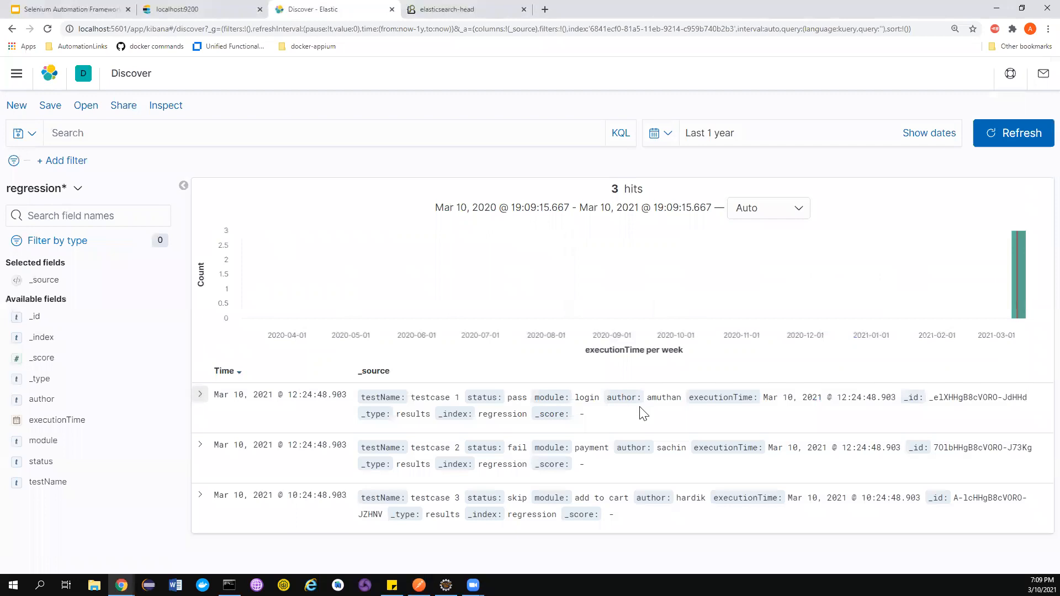
# Examine the top values of the author field and add author, status and testName as columns of the results table
pyautogui.moveTo(45, 382)
pyautogui.click(48, 402)
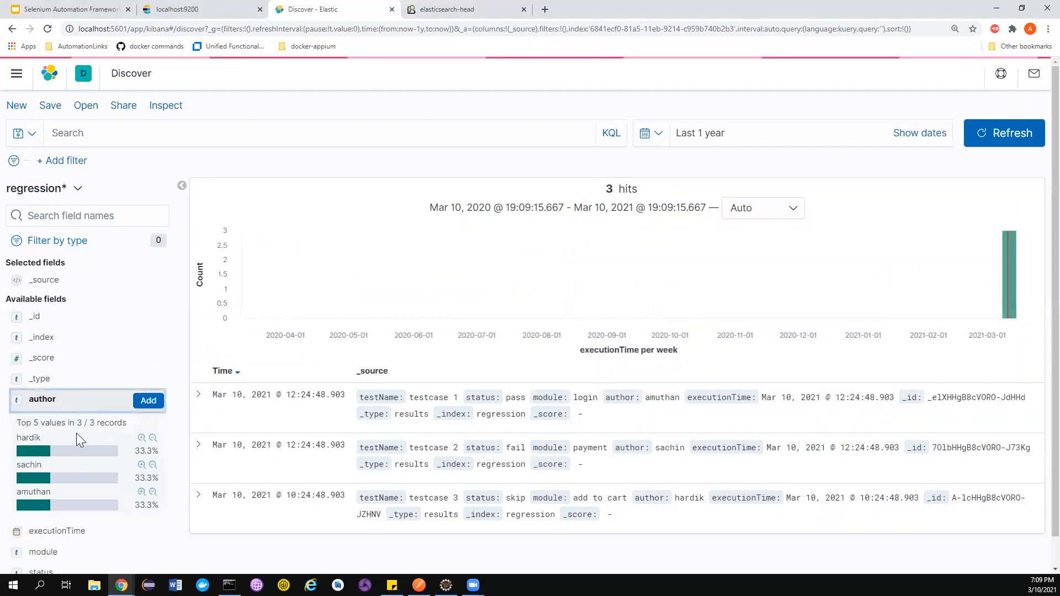
pyautogui.click(148, 401)
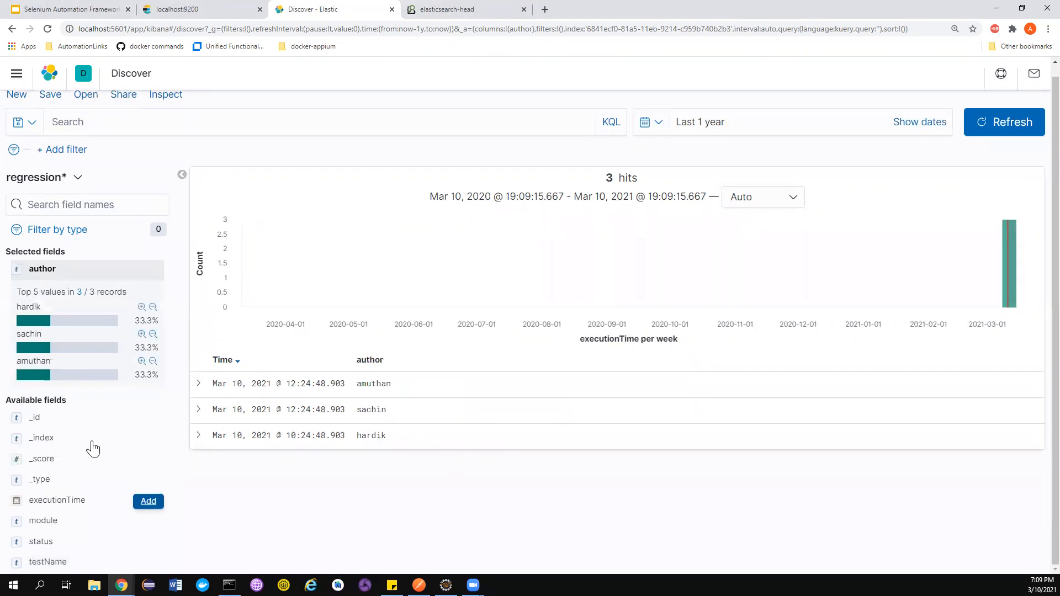
pyautogui.click(148, 542)
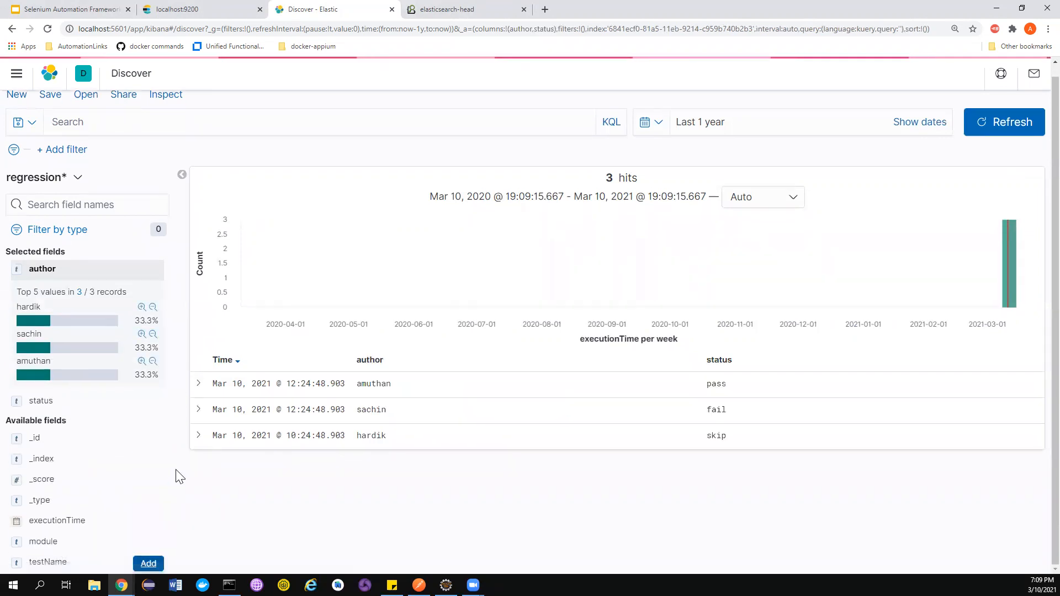
pyautogui.click(148, 563)
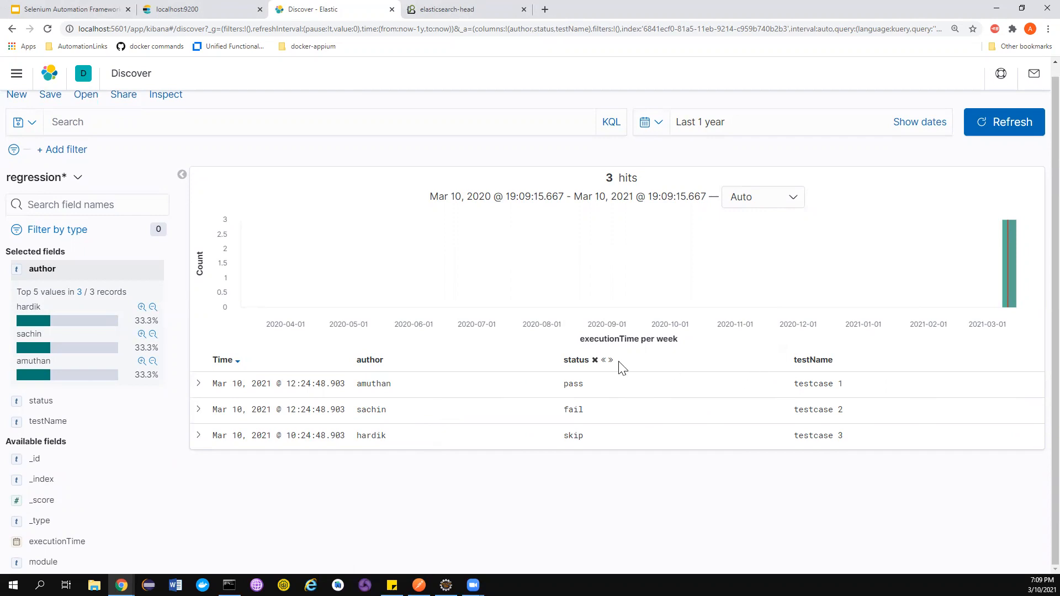
# Filter the Discover results with a KQL query matching the author field to the testcase 1 author's name
pyautogui.scroll(1, 114, 172)
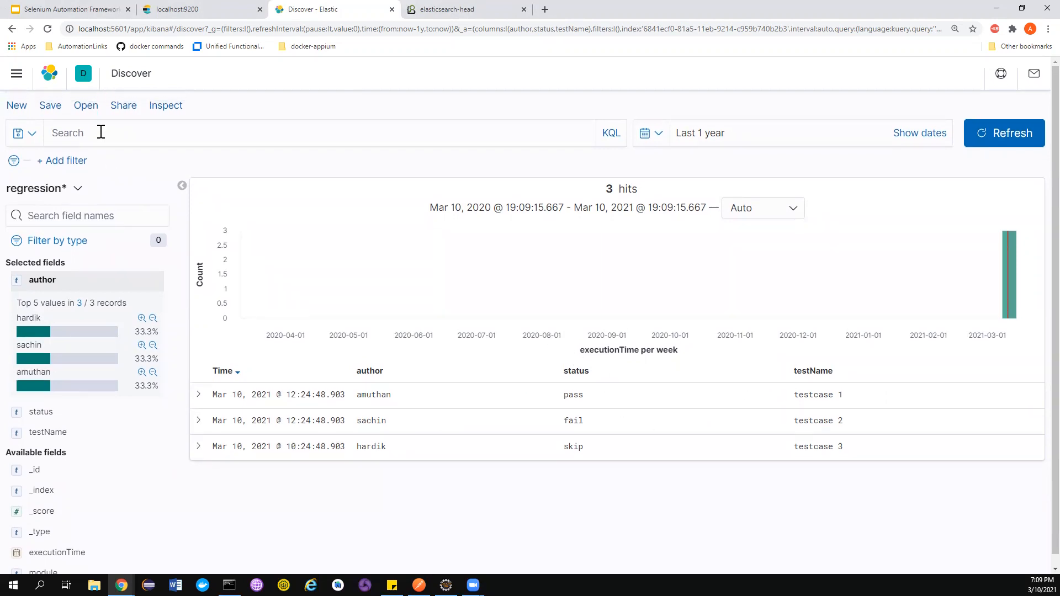
pyautogui.click(101, 132)
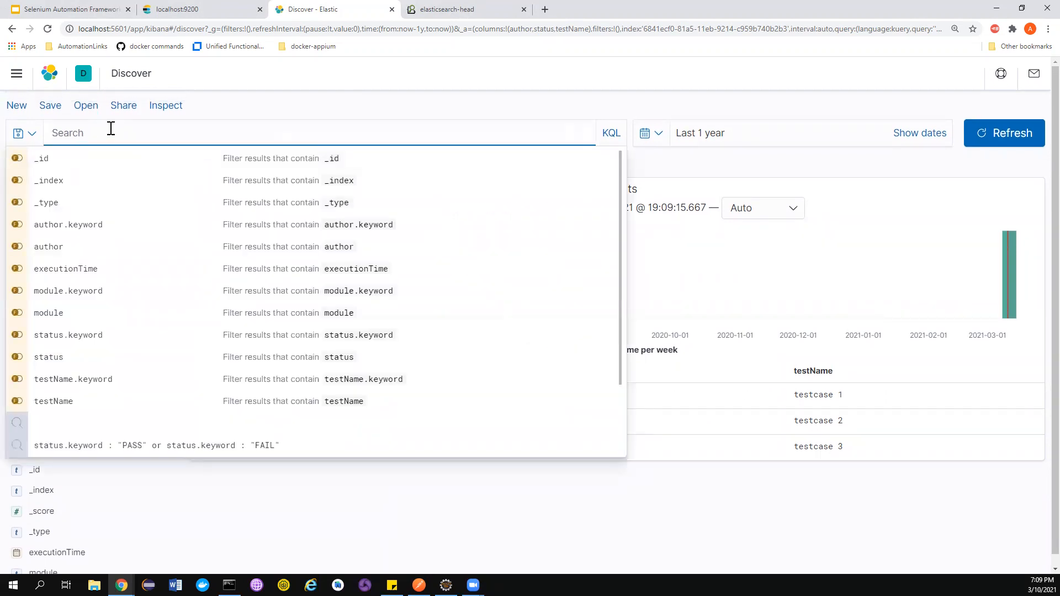
pyautogui.click(626, 531)
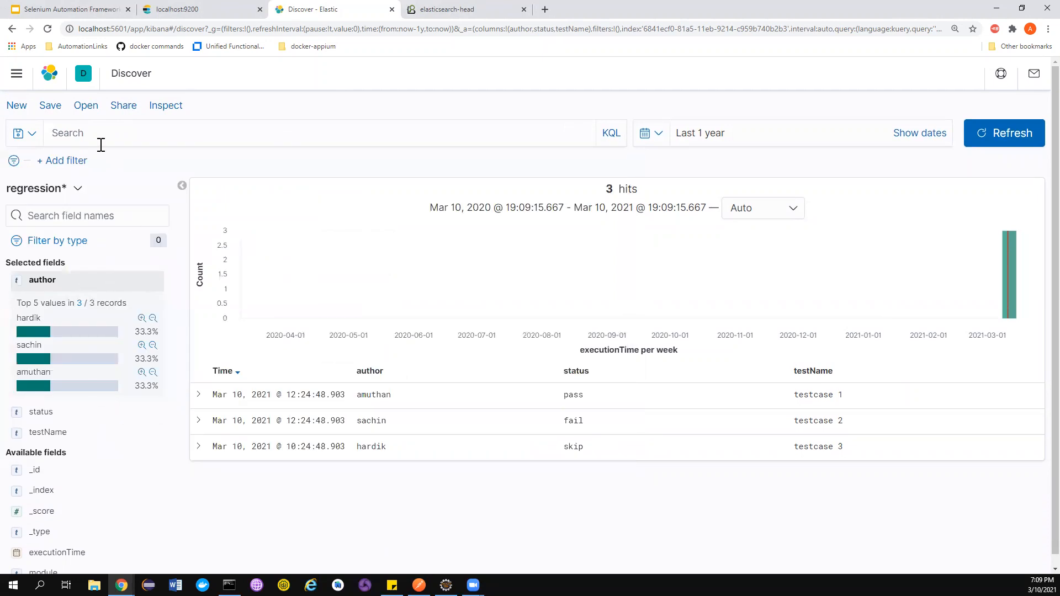
pyautogui.click(101, 145)
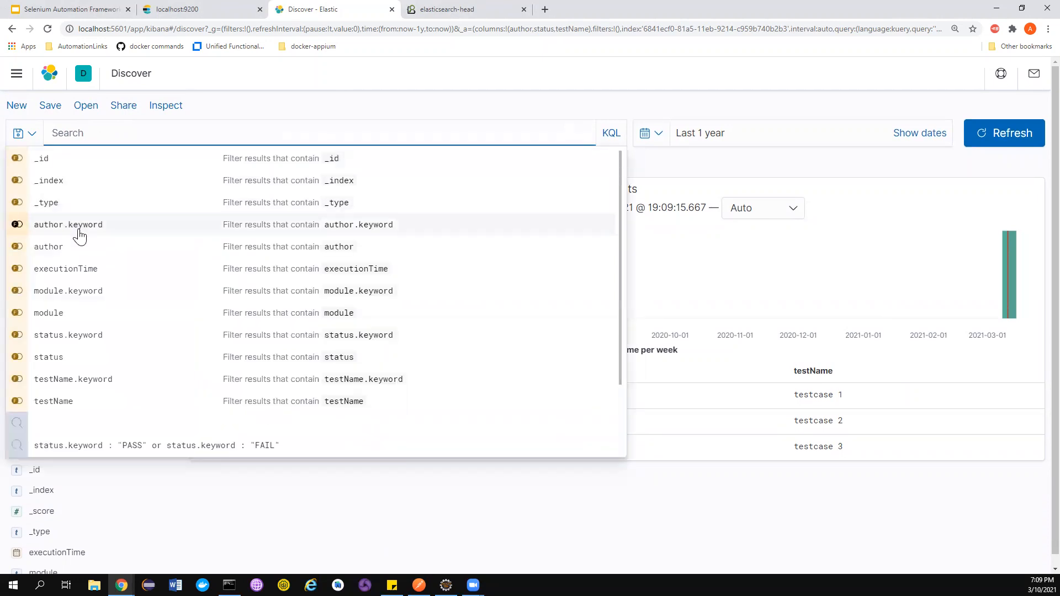
pyautogui.click(97, 243)
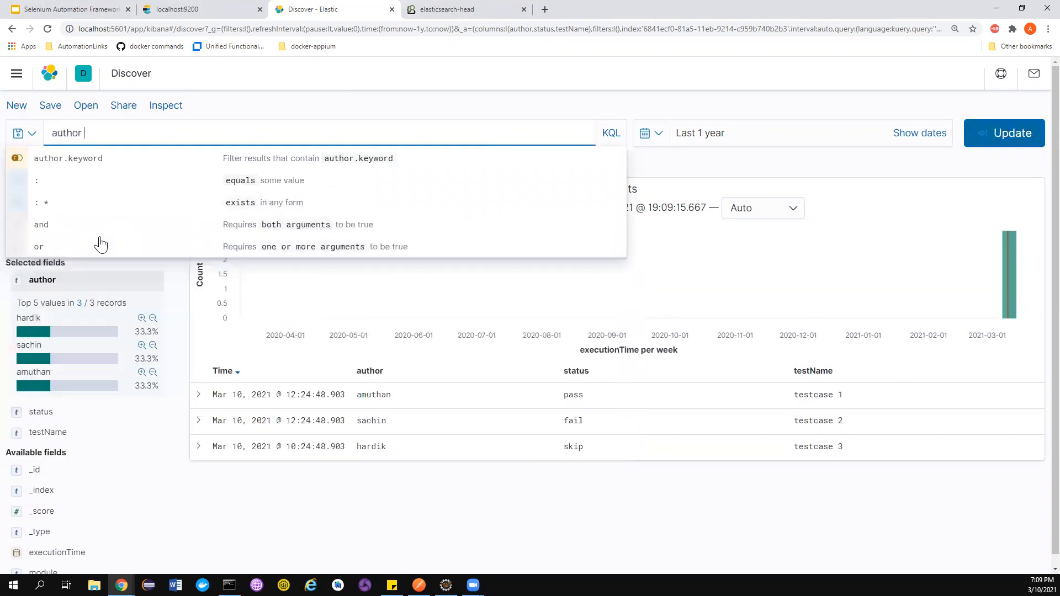
pyautogui.click(294, 180)
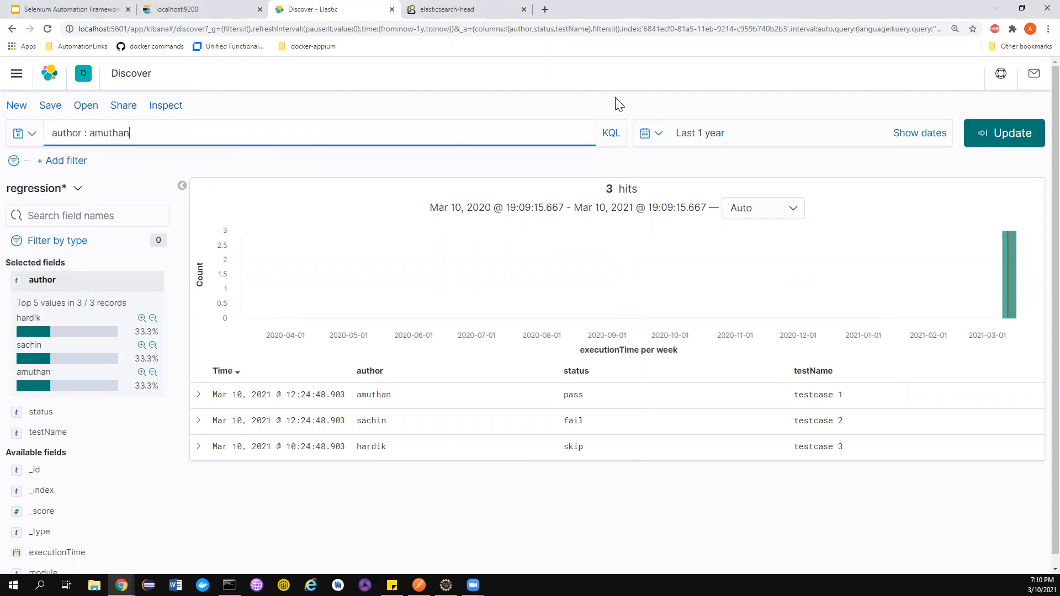
pyautogui.click(1008, 138)
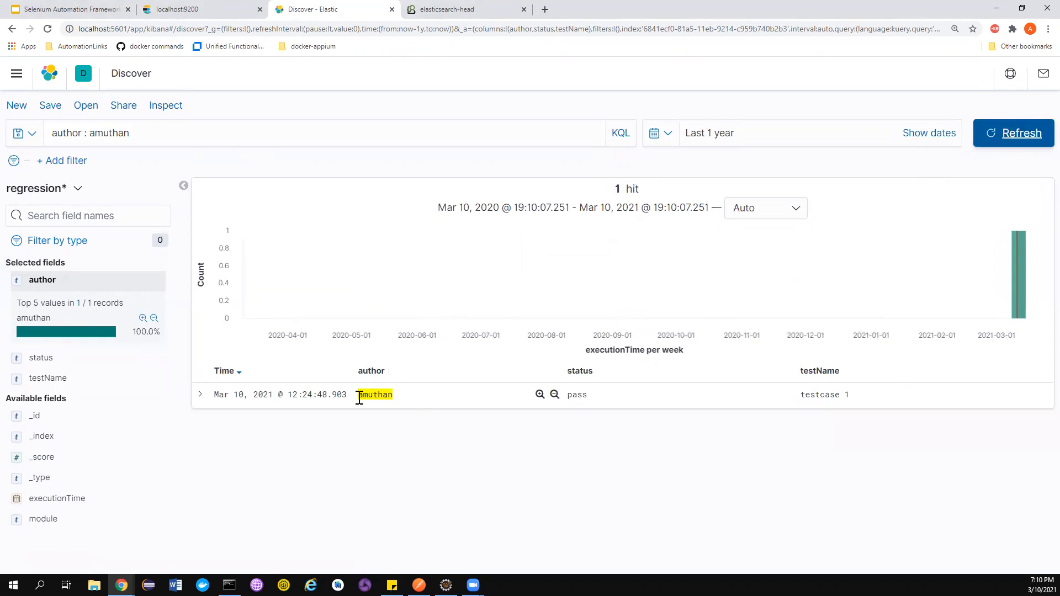
# Replace the author query with status : FAIL and refresh the results
pyautogui.click(156, 130)
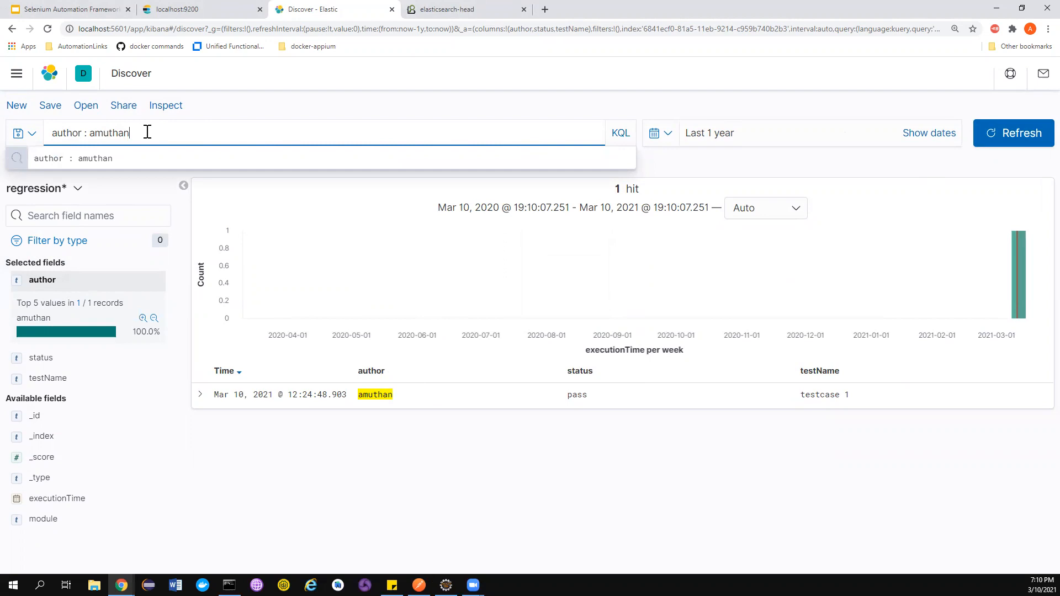
pyautogui.moveTo(147, 132); pyautogui.dragTo(48, 133)
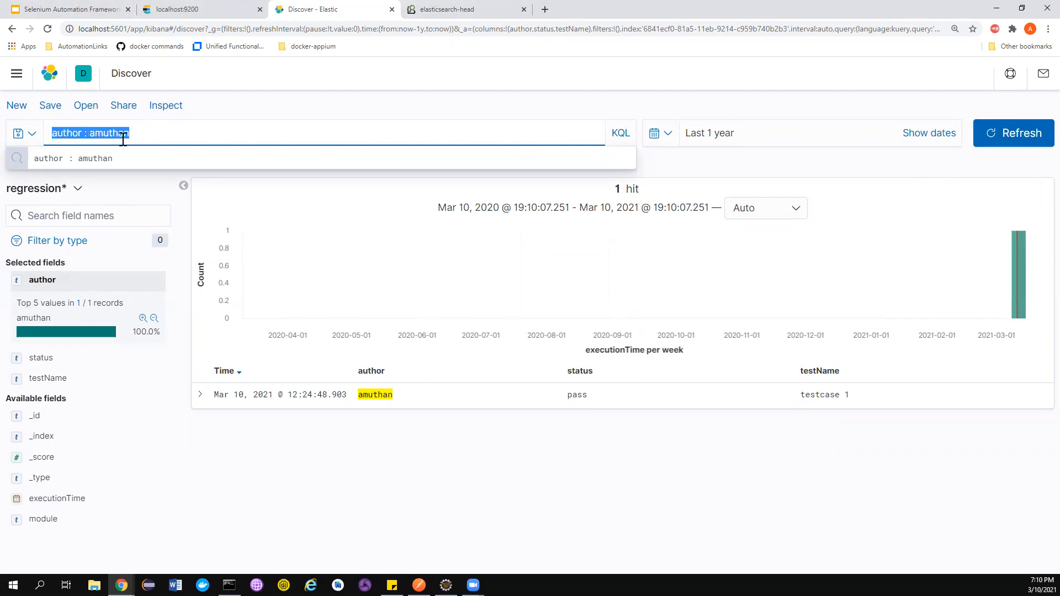
pyautogui.press('BackSpace')
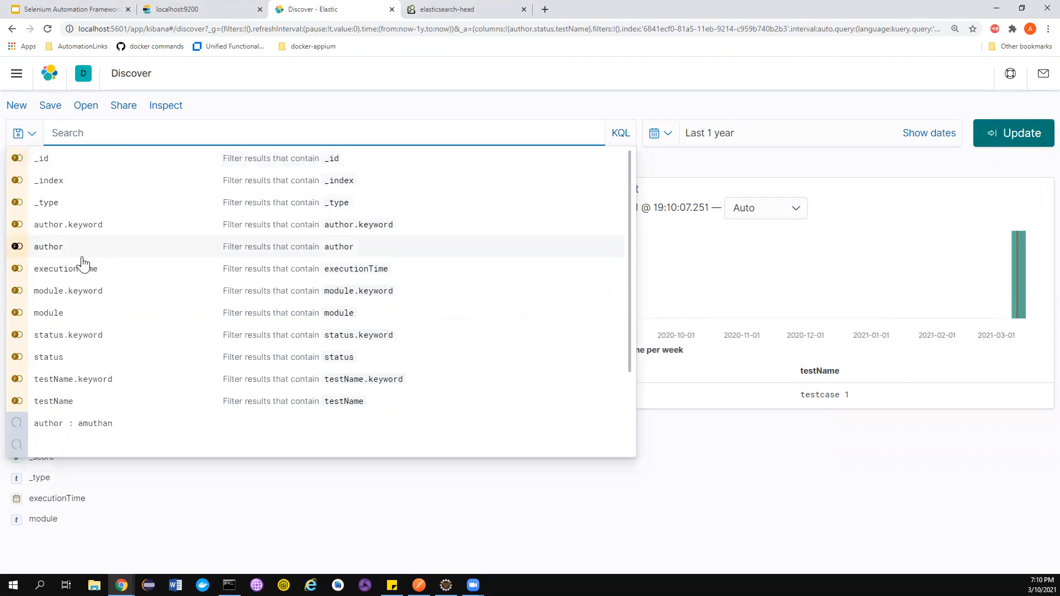
pyautogui.click(73, 357)
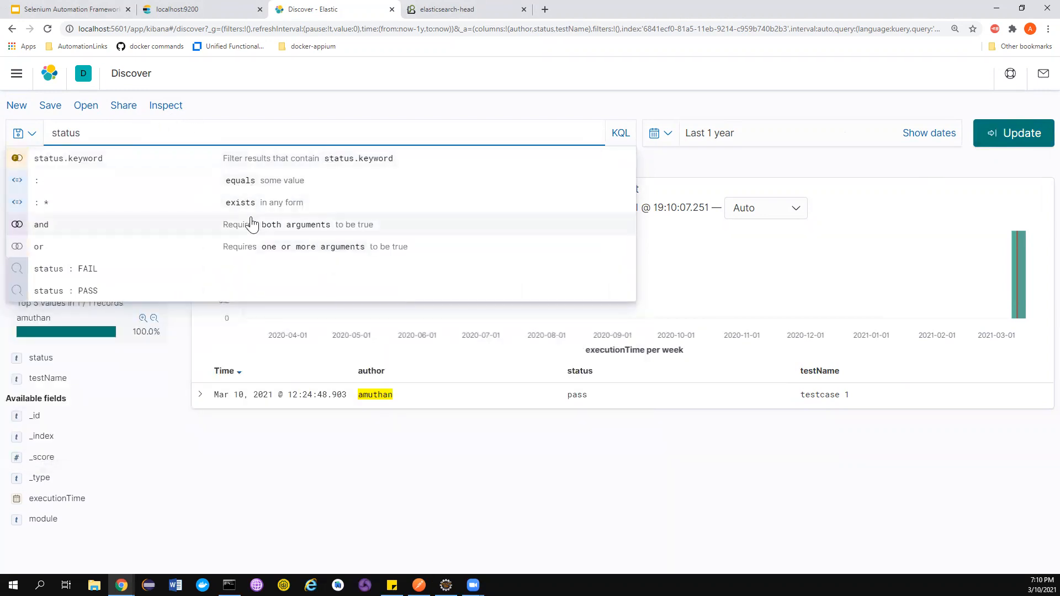
pyautogui.click(89, 269)
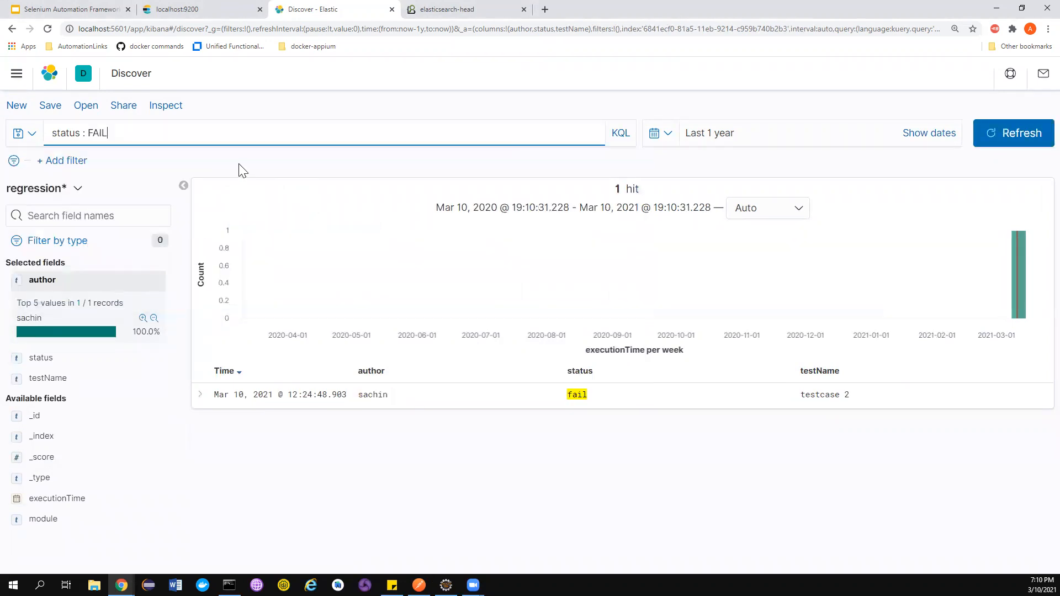
pyautogui.click(1010, 132)
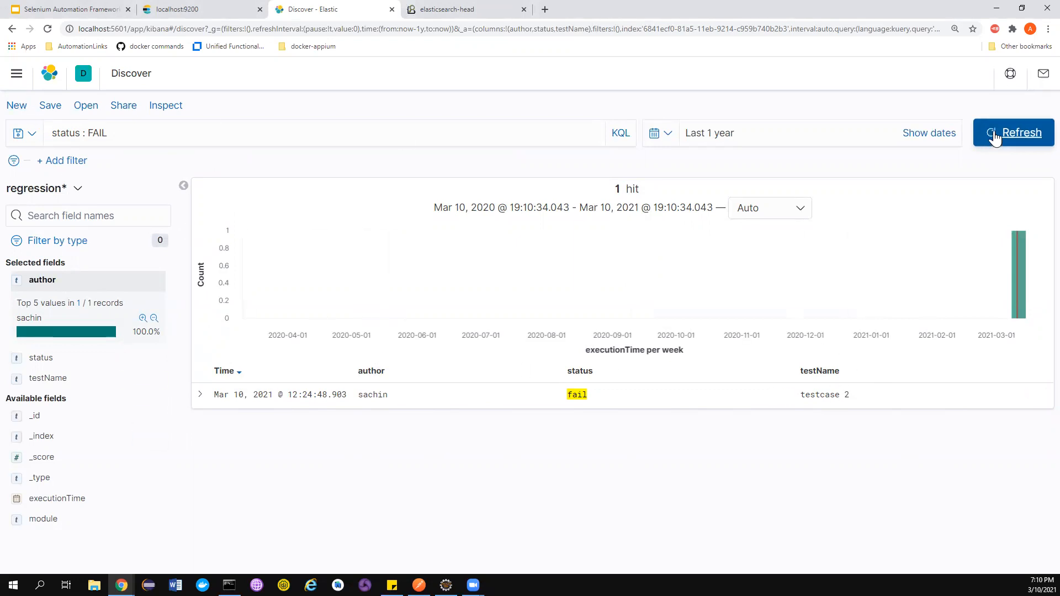
# Start automatic refresh of the Discover results every 3 seconds
pyautogui.click(663, 134)
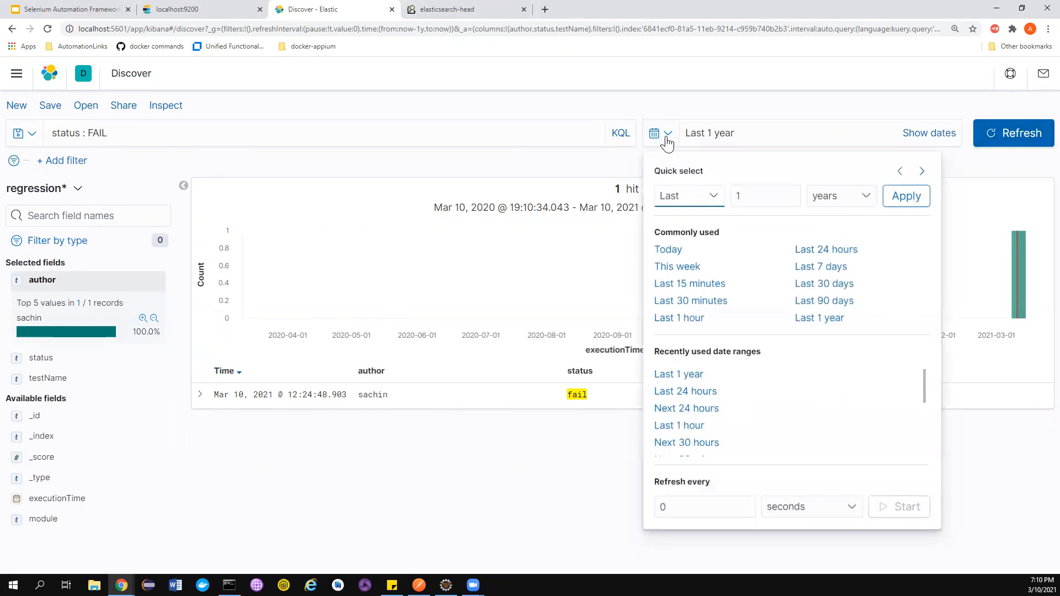
pyautogui.doubleClick(653, 508)
pyautogui.write('3')
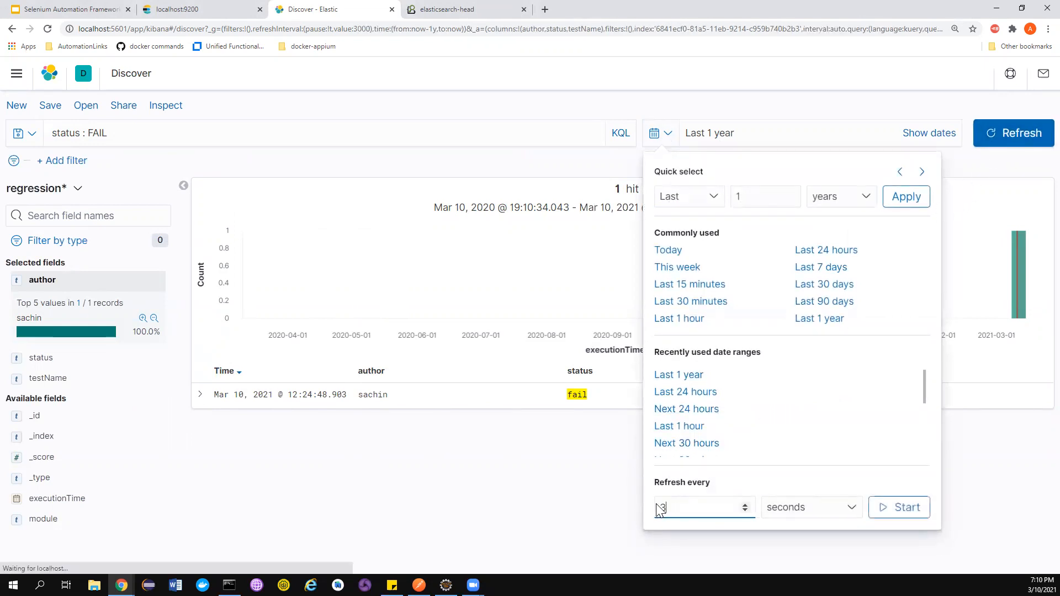
pyautogui.click(897, 506)
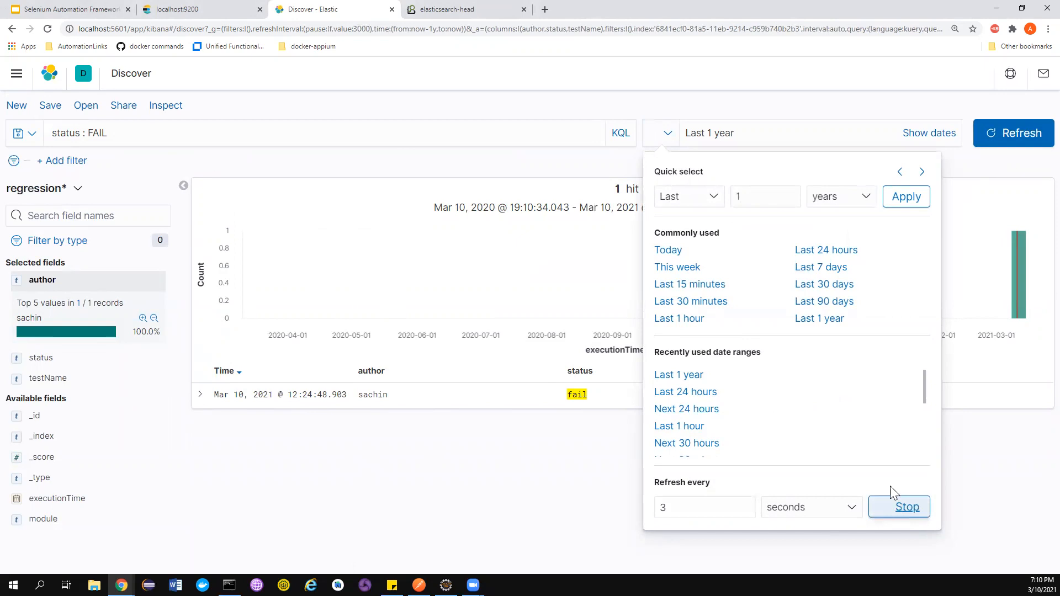
pyautogui.click(607, 170)
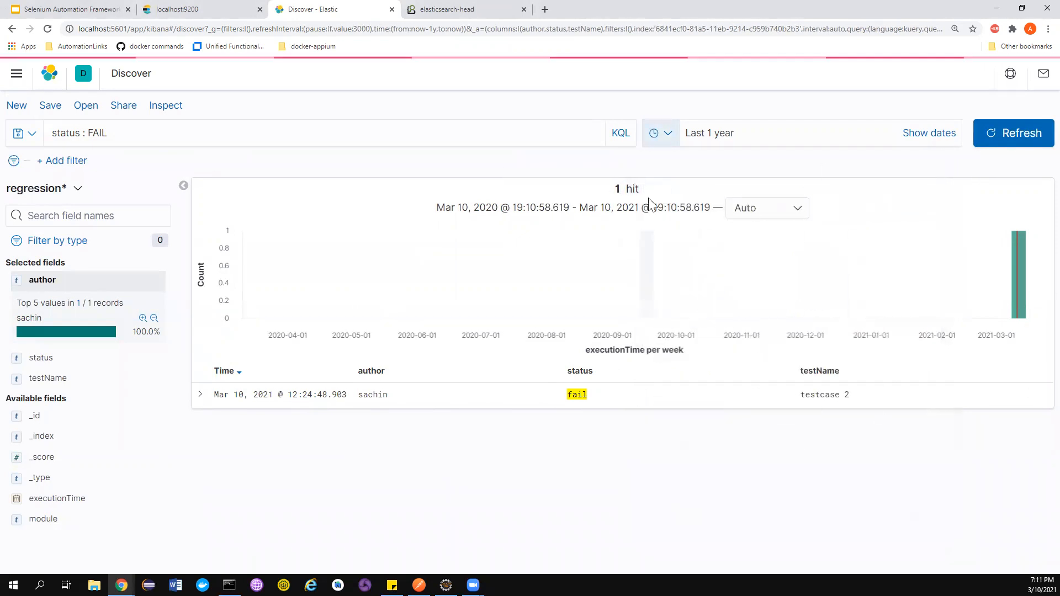
# Clear the status : FAIL query and update the results to show all regression* documents
pyautogui.moveTo(43, 127); pyautogui.dragTo(154, 130)
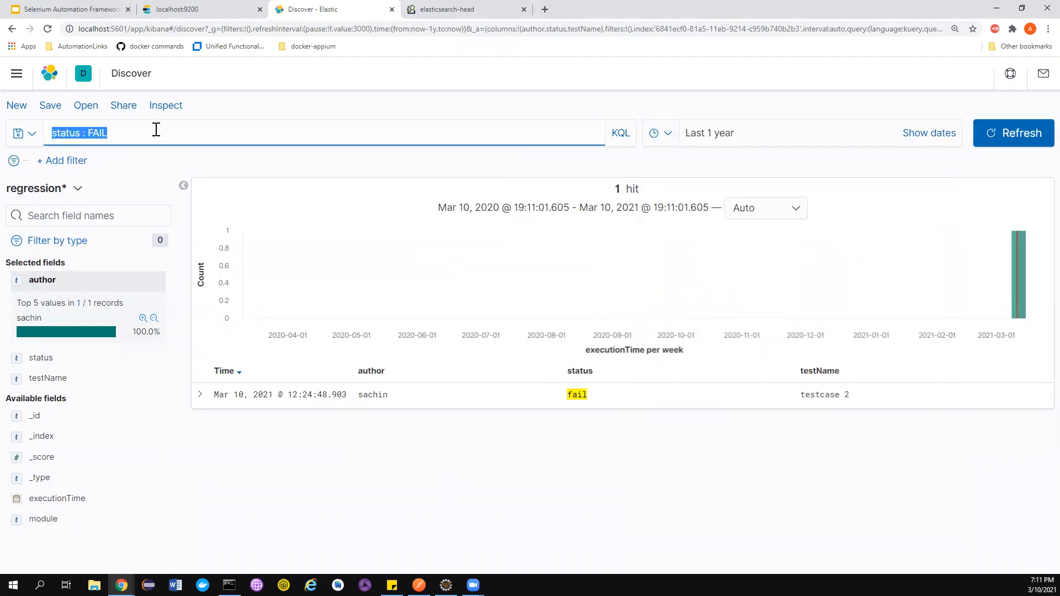
pyautogui.press('BackSpace')
pyautogui.click(296, 501)
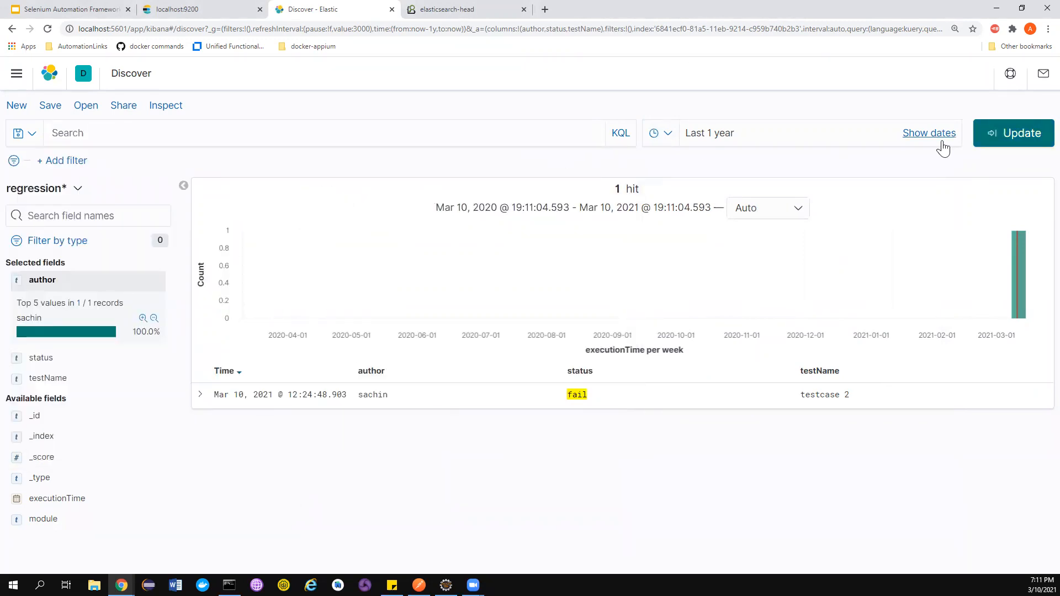
pyautogui.click(1010, 134)
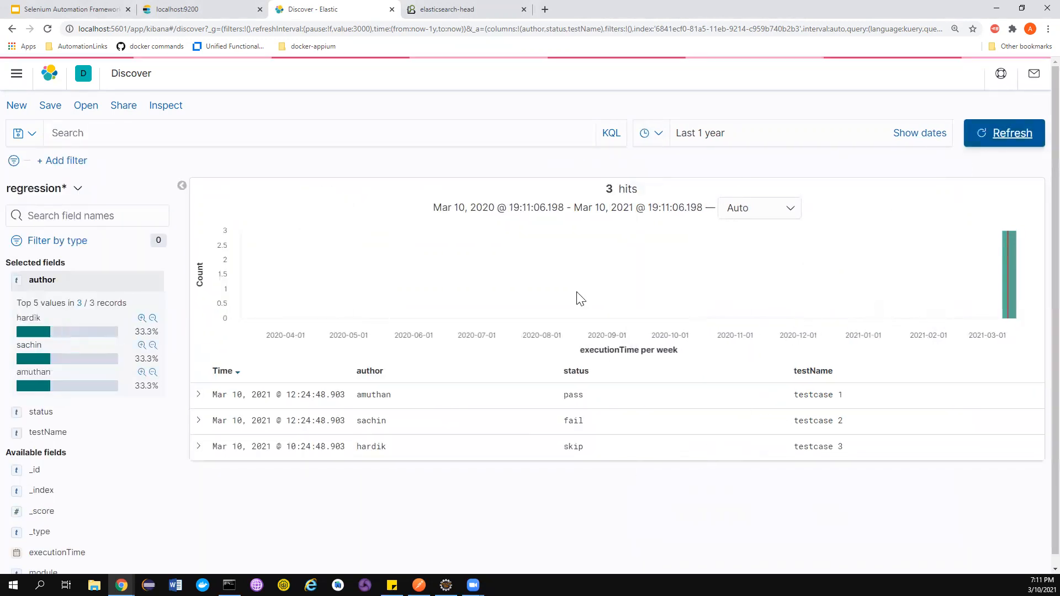
# In Postman, change the body's testName to testcase 4, append 1 to the author's name, and send the POST request
pyautogui.click(419, 585)
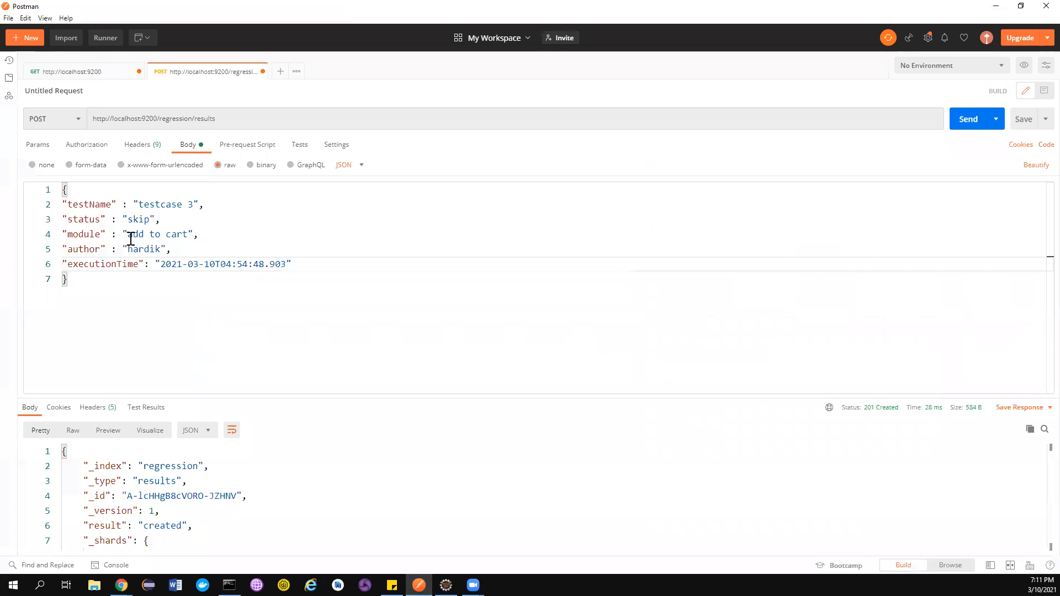
pyautogui.click(194, 205)
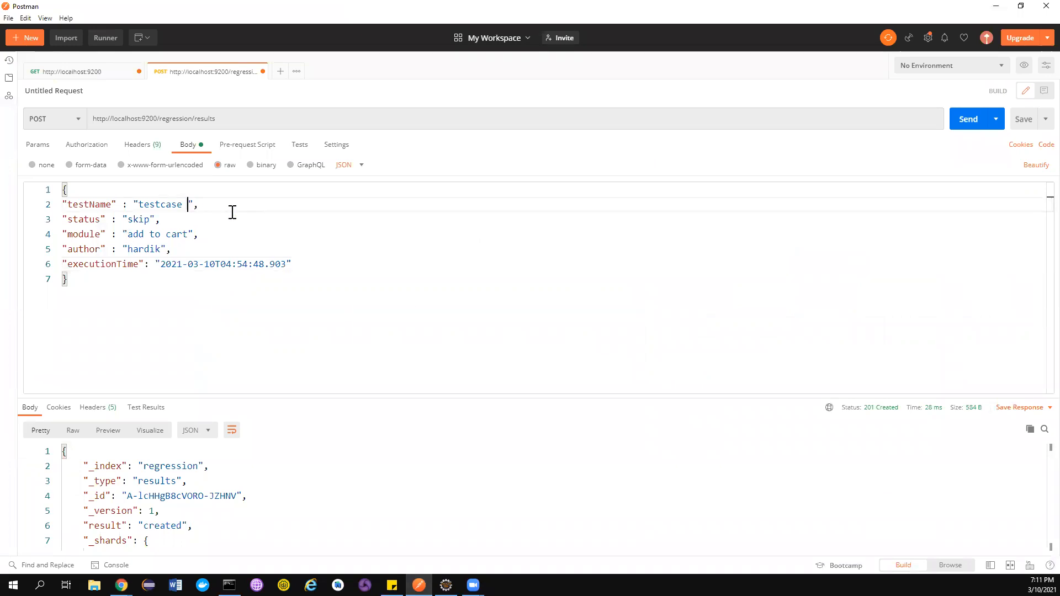
pyautogui.doubleClick(149, 221)
pyautogui.click(164, 249)
pyautogui.click(966, 117)
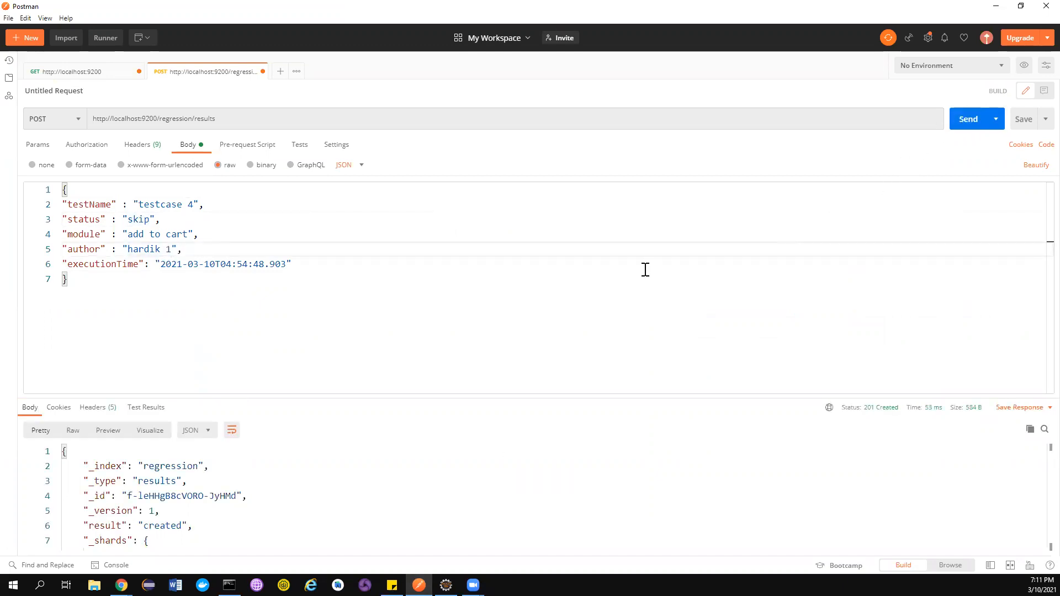
# Switch back to Kibana, open Visualize and look through the list of saved visualizations
pyautogui.hotkey('alt', 'Tab')
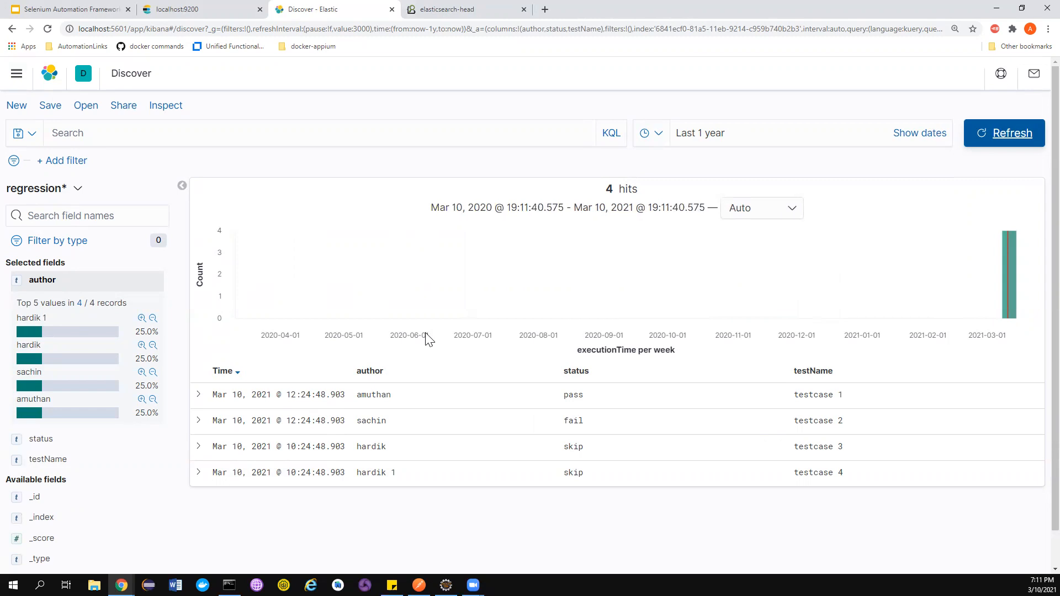
pyautogui.click(17, 74)
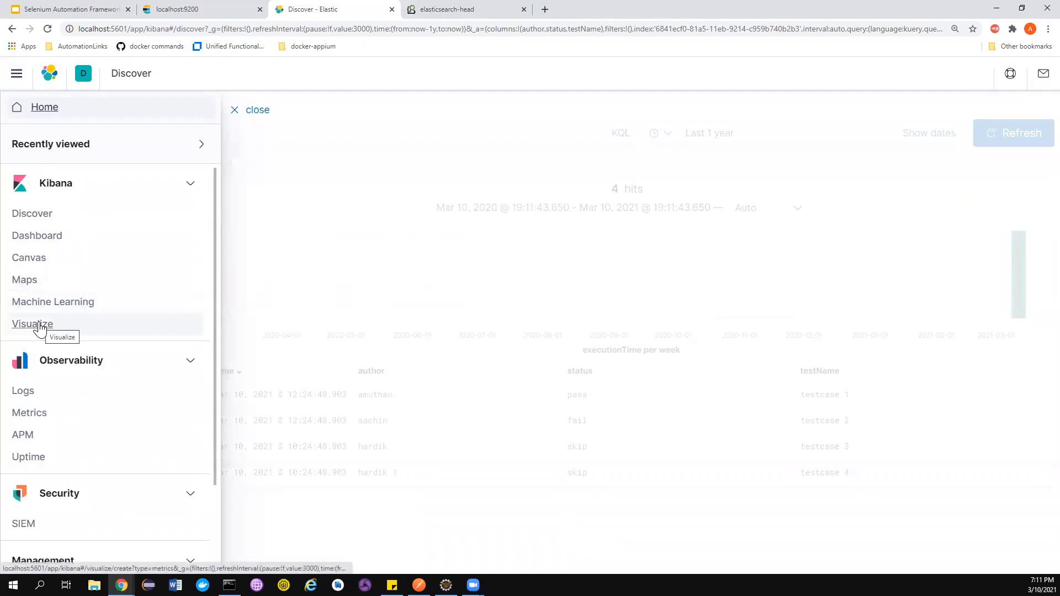
pyautogui.click(33, 324)
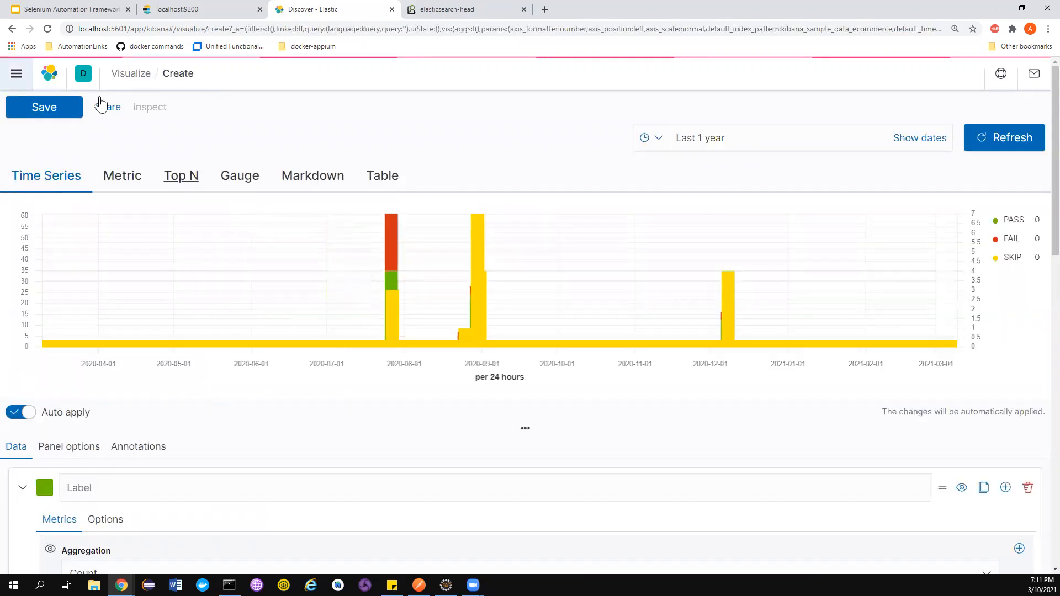
pyautogui.click(125, 74)
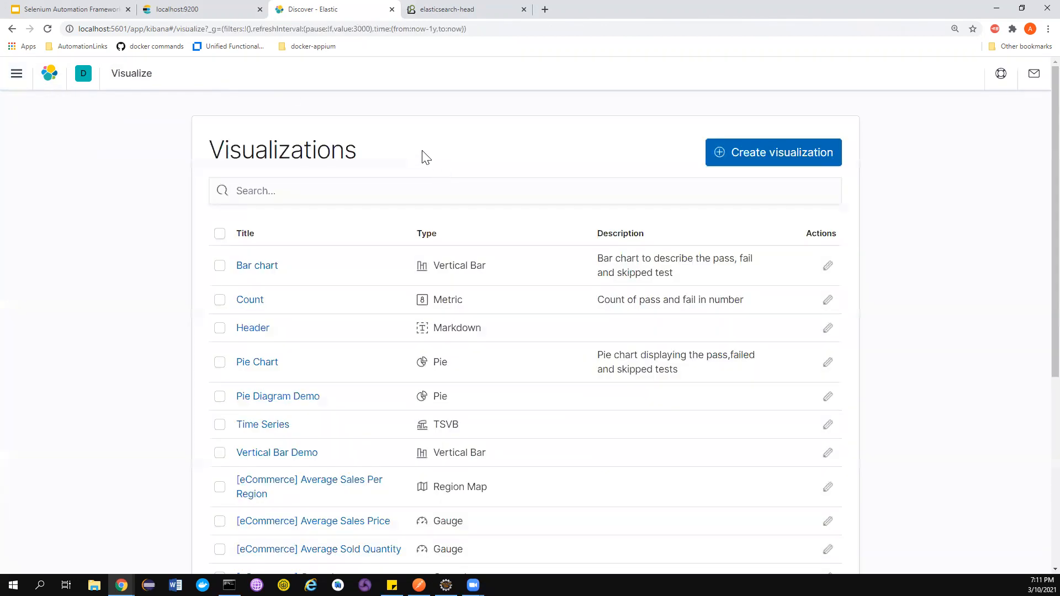
pyautogui.scroll(-5, 482, 289)
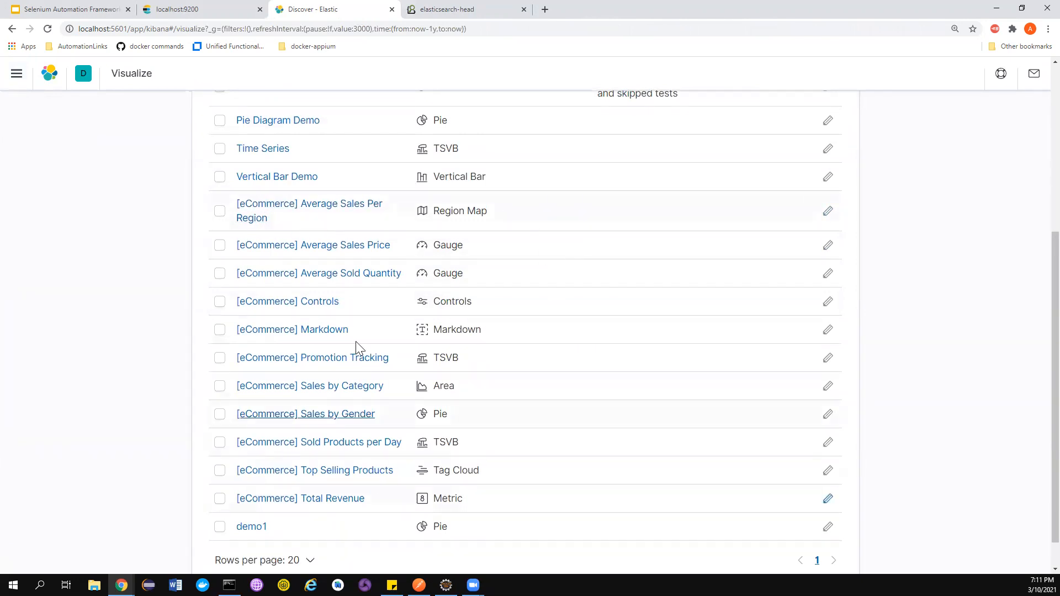
pyautogui.scroll(-1, 558, 229)
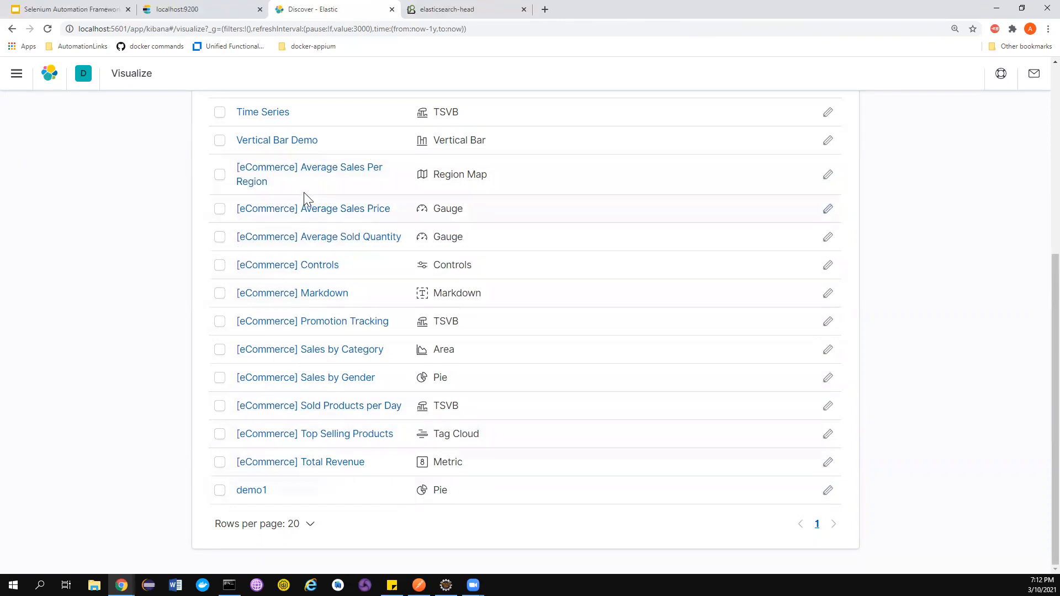
pyautogui.scroll(5, 486, 252)
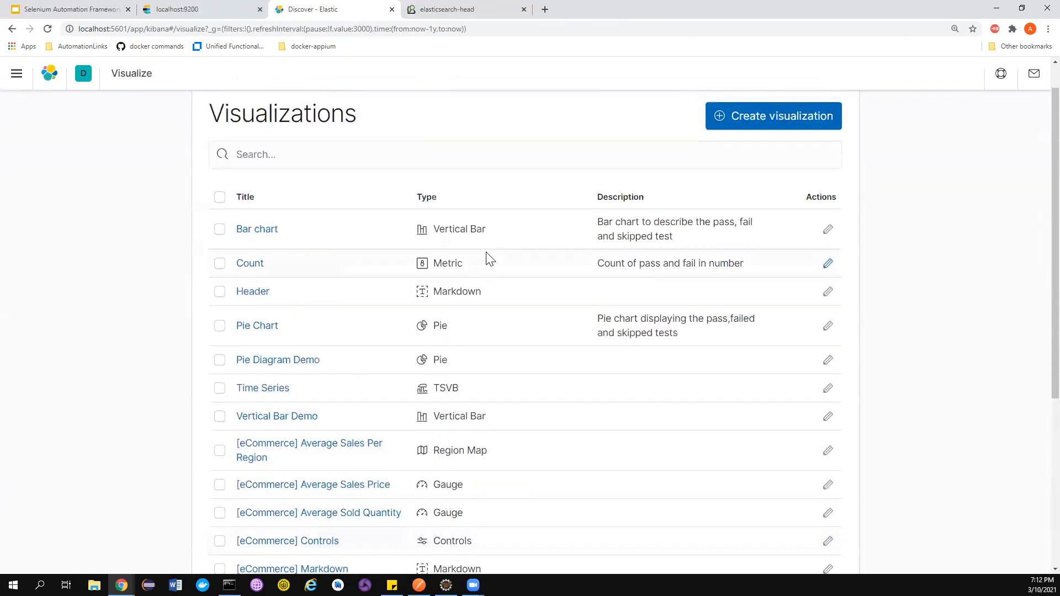
# Create a Vertical Bar visualization with regression* as its source and open the Y-axis metric settings
pyautogui.click(733, 117)
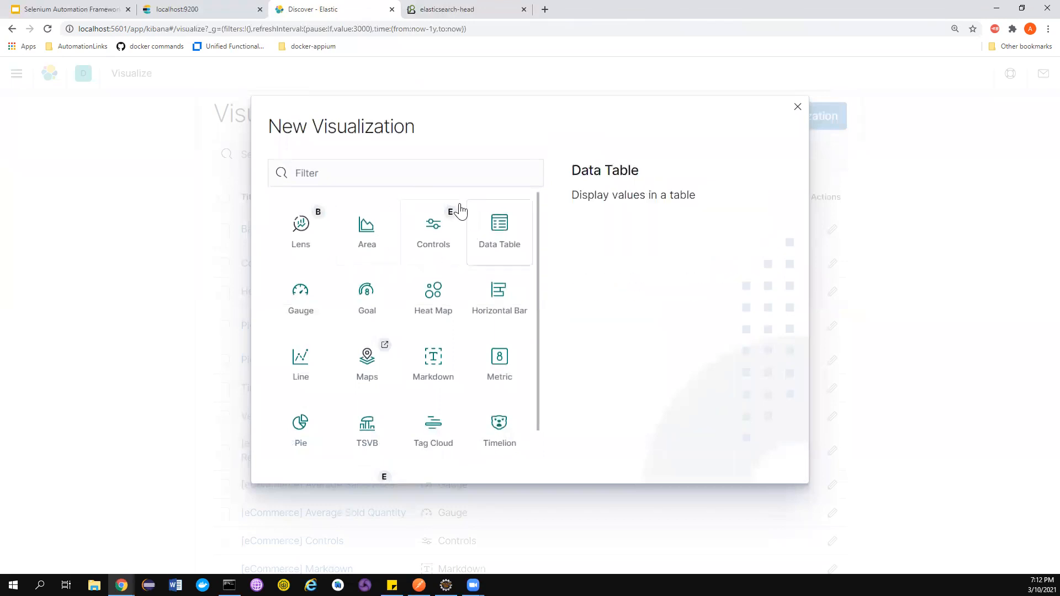
pyautogui.scroll(-1, 363, 252)
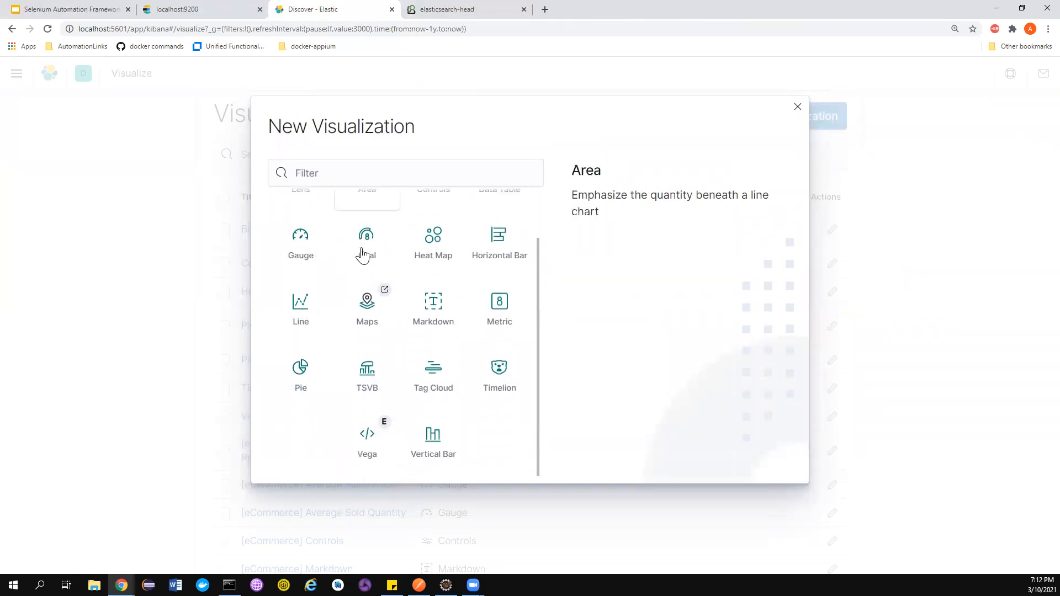
pyautogui.click(433, 441)
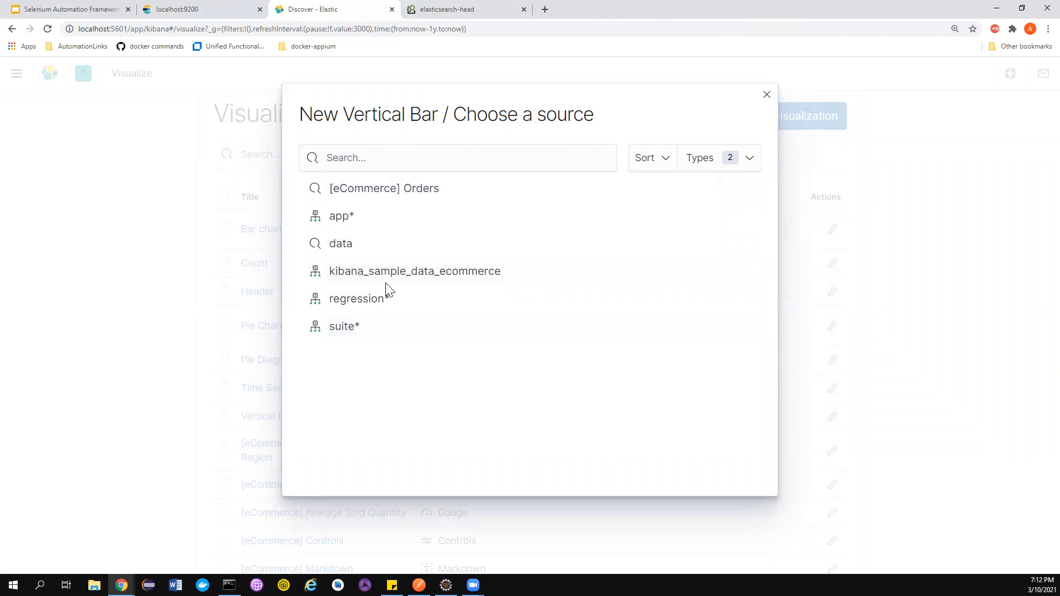
pyautogui.click(359, 301)
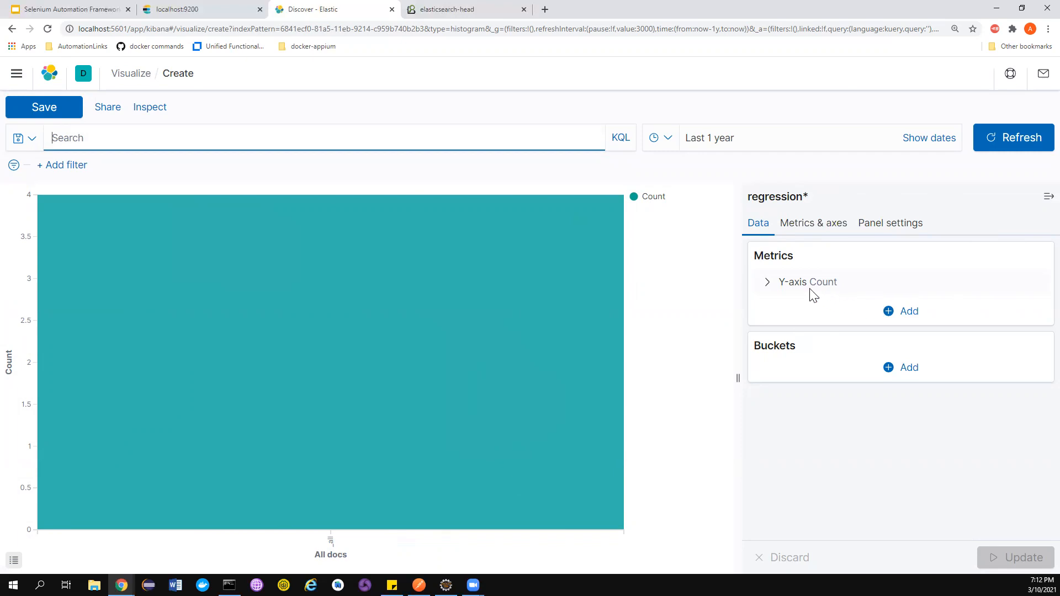
pyautogui.click(768, 283)
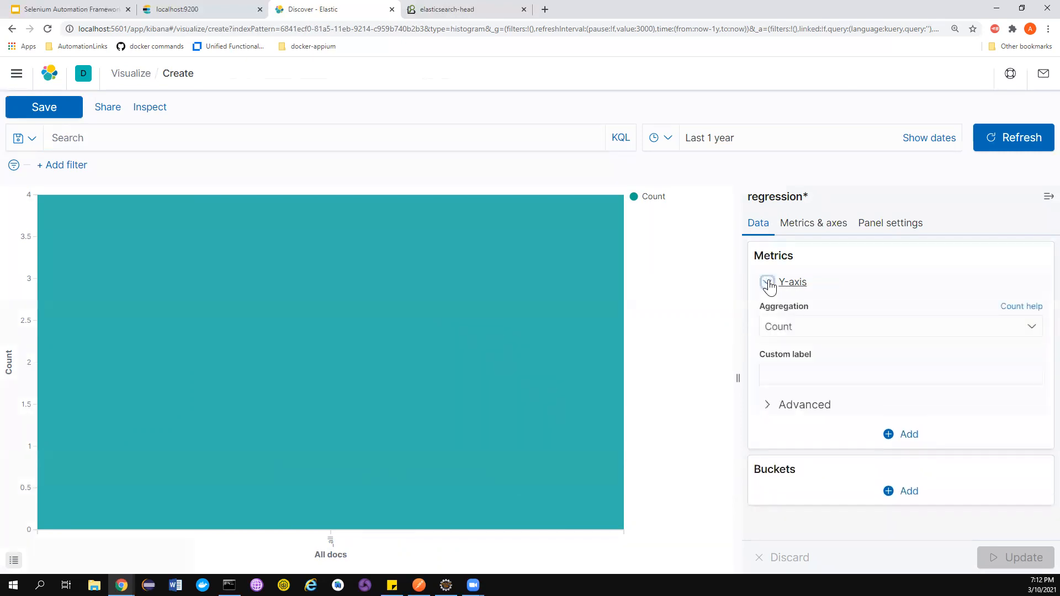
# Look through the available Y-axis metric aggregations, keeping Count
pyautogui.click(805, 332)
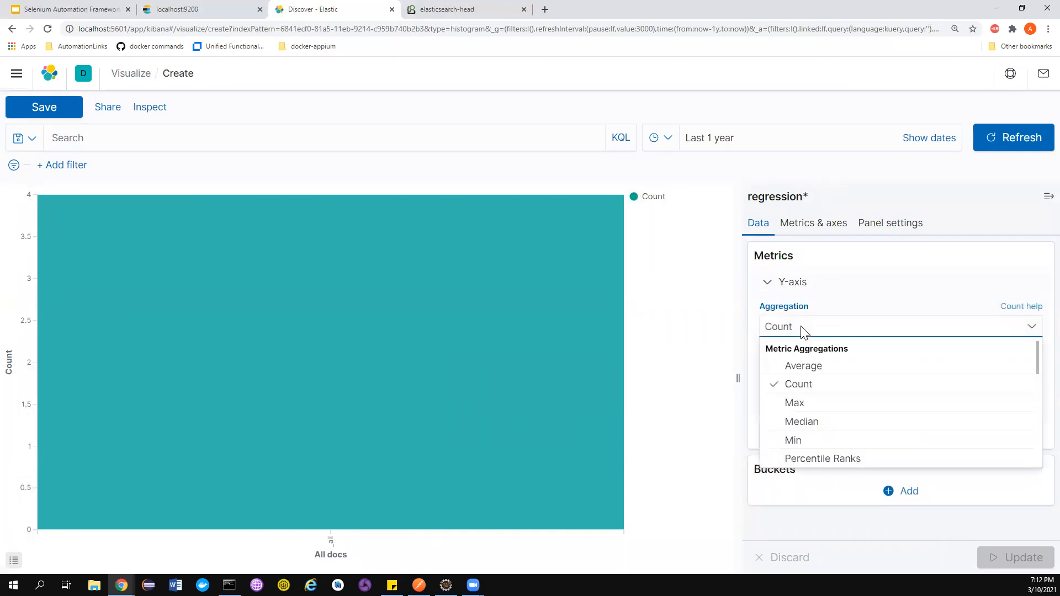
pyautogui.scroll(-5, 812, 407)
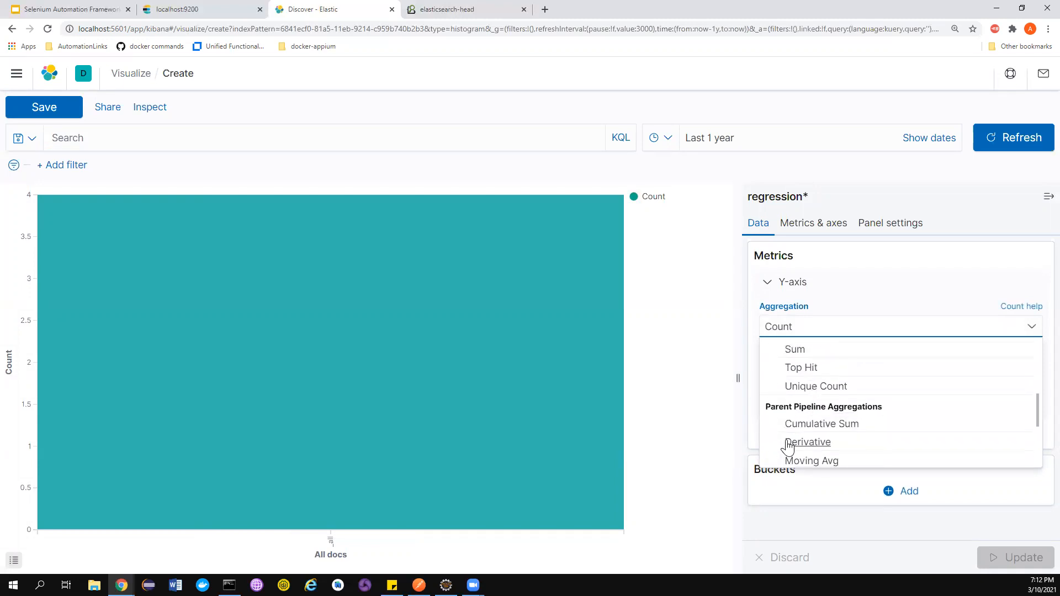
pyautogui.scroll(-1, 828, 408)
pyautogui.scroll(-2, 831, 414)
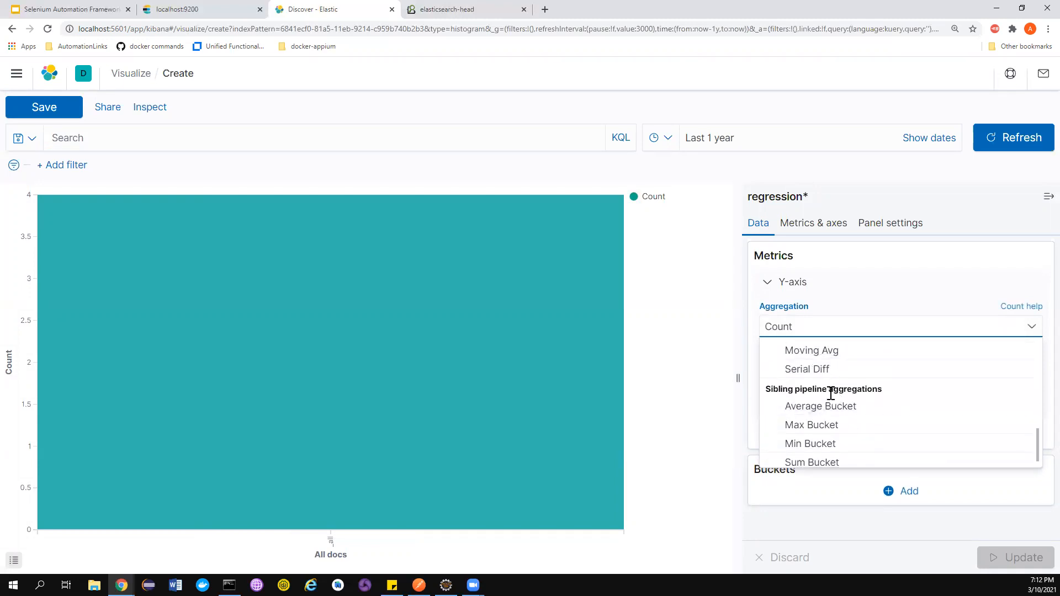
pyautogui.click(857, 275)
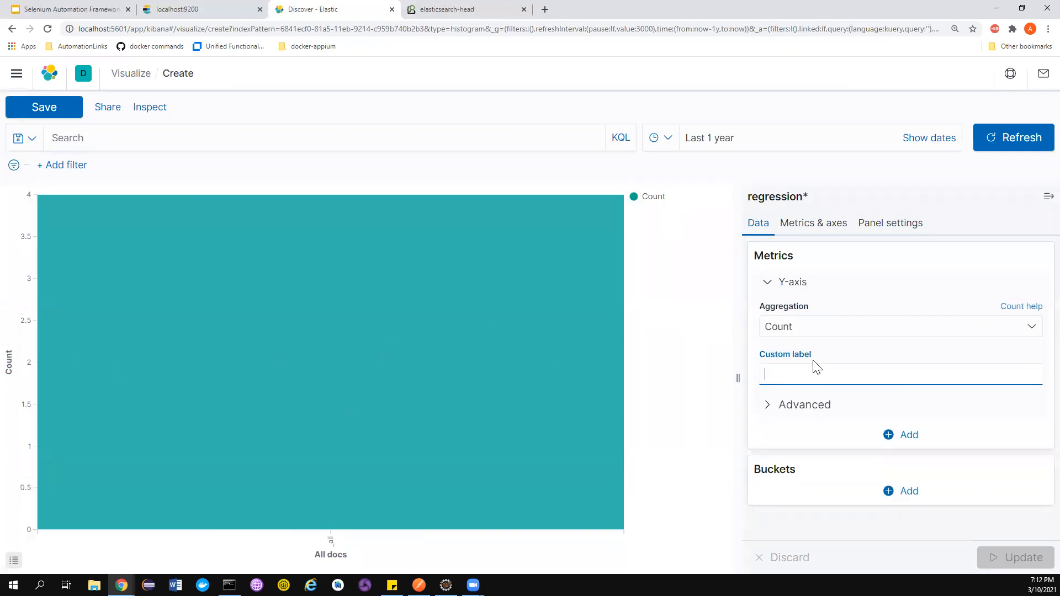
# Add an X-axis bucket that uses the Terms aggregation on the status.keyword field
pyautogui.click(891, 493)
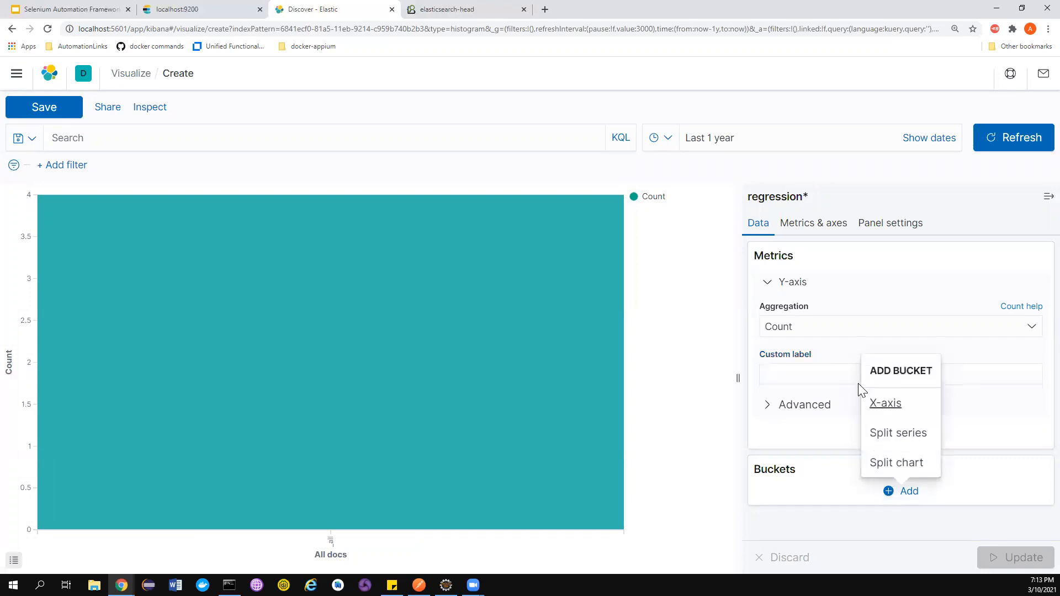
pyautogui.click(887, 409)
pyautogui.scroll(-1, 864, 359)
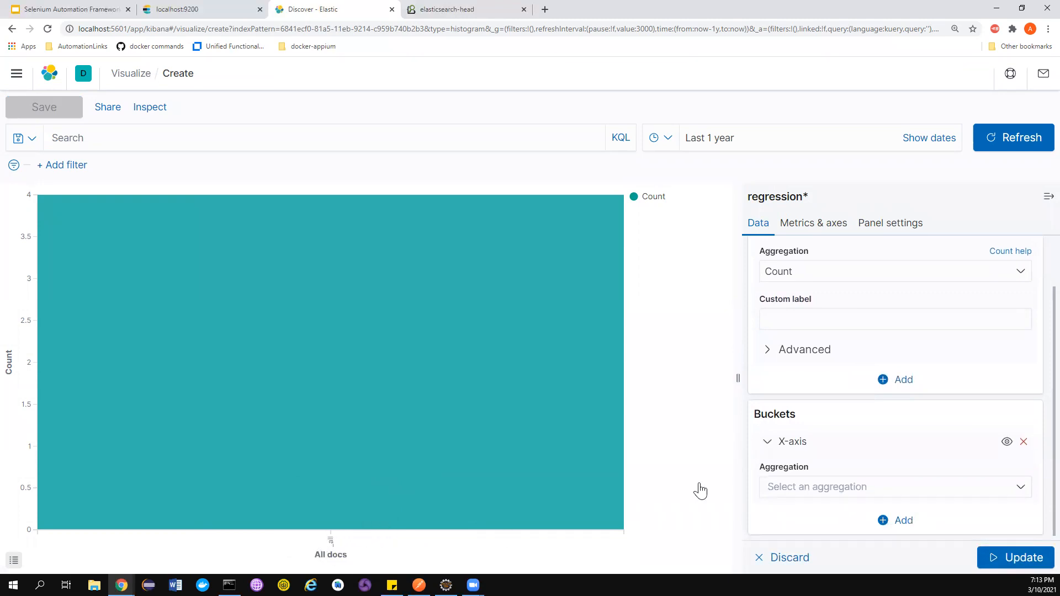
pyautogui.click(834, 489)
pyautogui.scroll(-1, 805, 450)
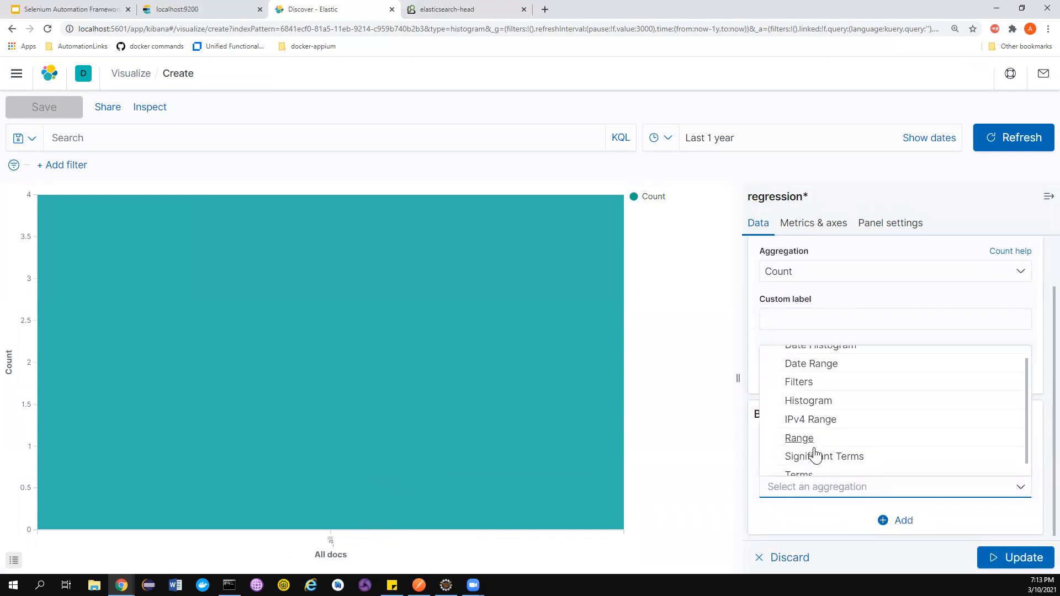
pyautogui.click(807, 469)
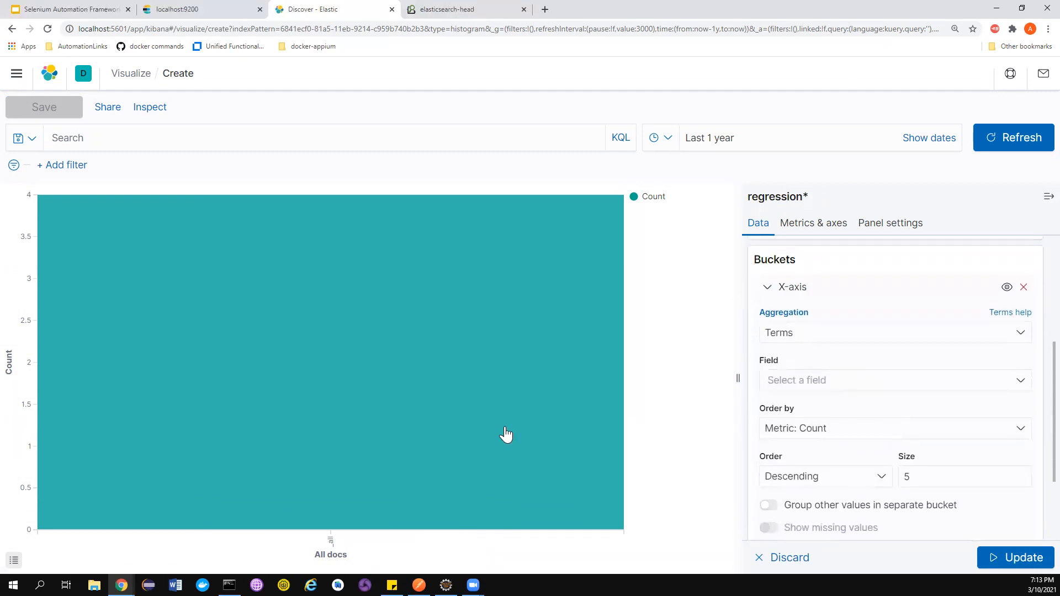
pyautogui.click(819, 380)
pyautogui.scroll(-2, 822, 442)
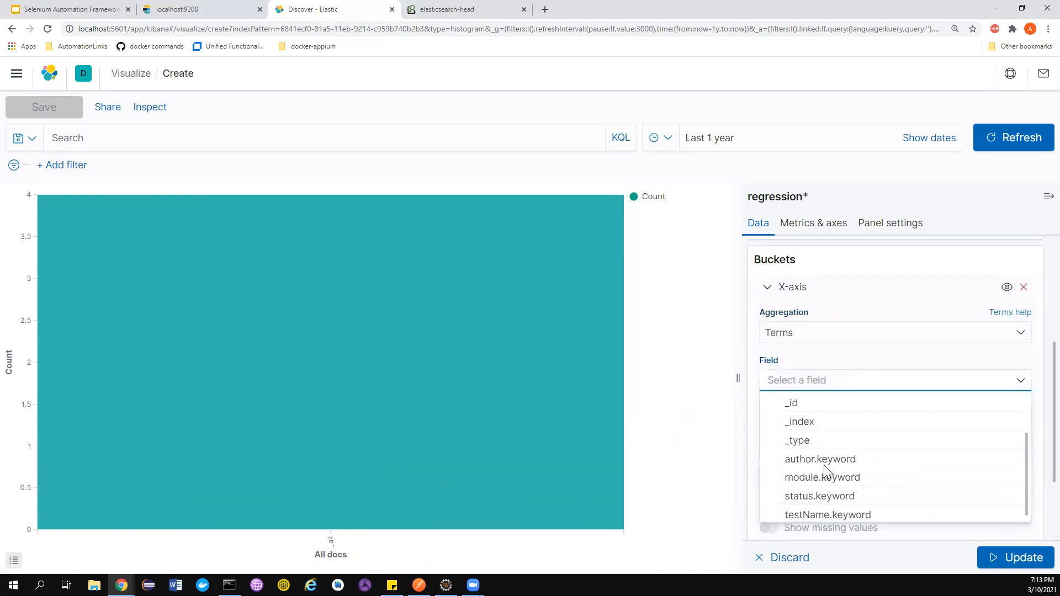
pyautogui.click(828, 499)
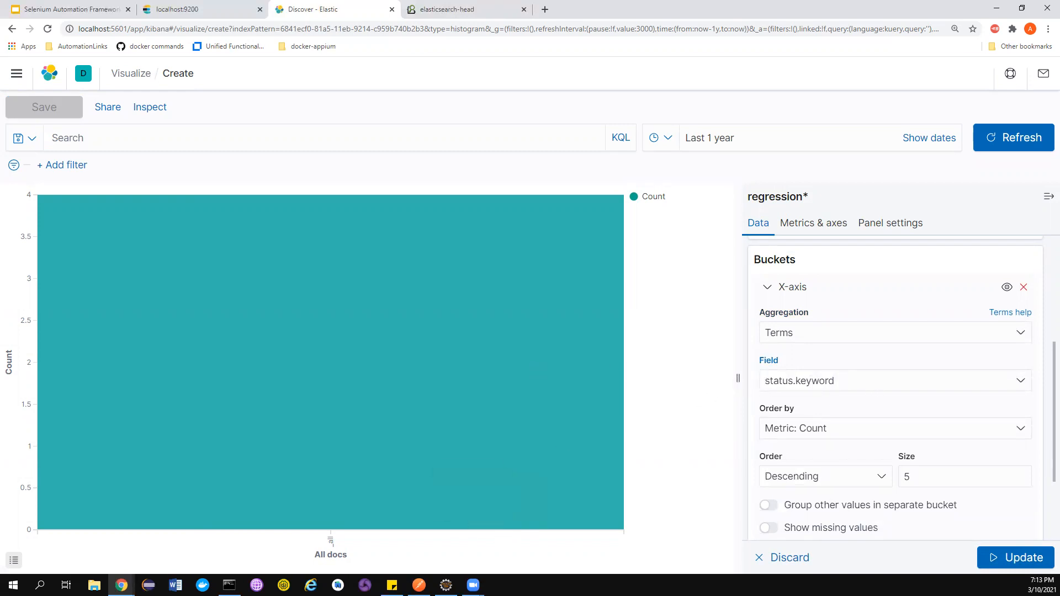
# Switch to Postman and examine the status field and its value in the request body
pyautogui.click(419, 585)
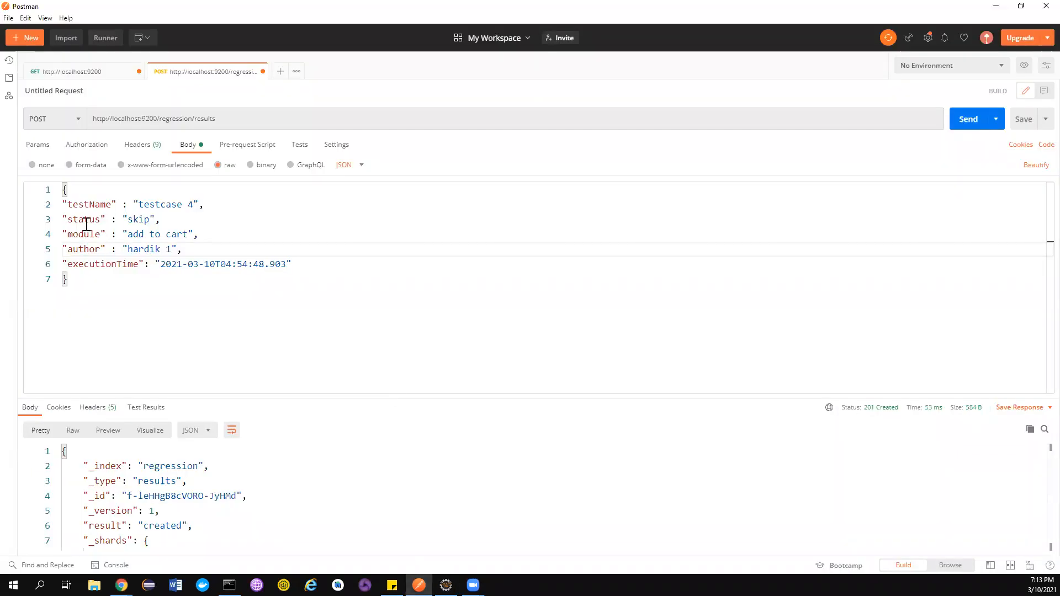
pyautogui.doubleClick(91, 221)
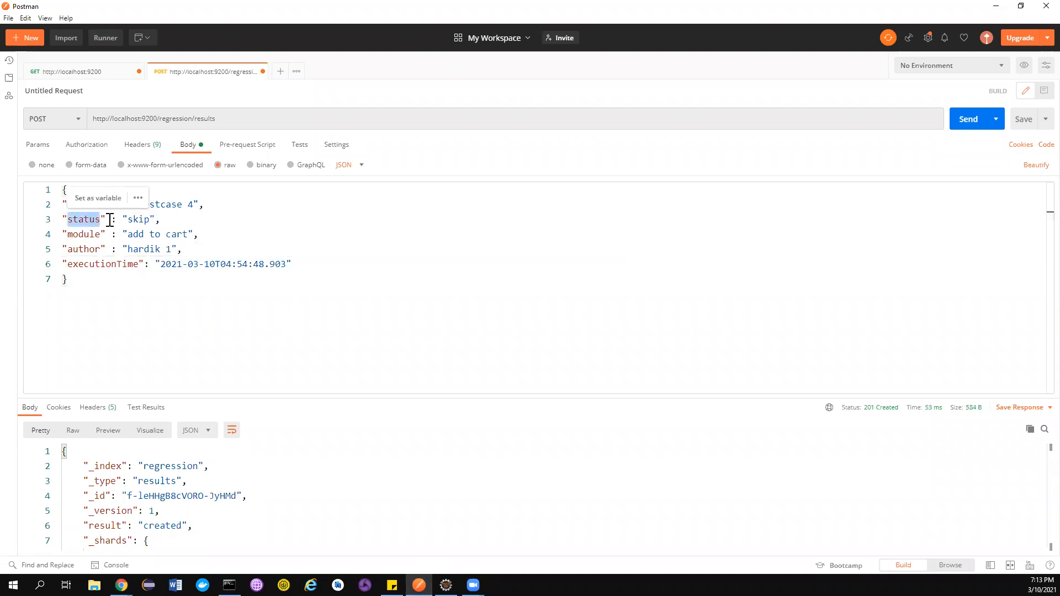
pyautogui.doubleClick(140, 221)
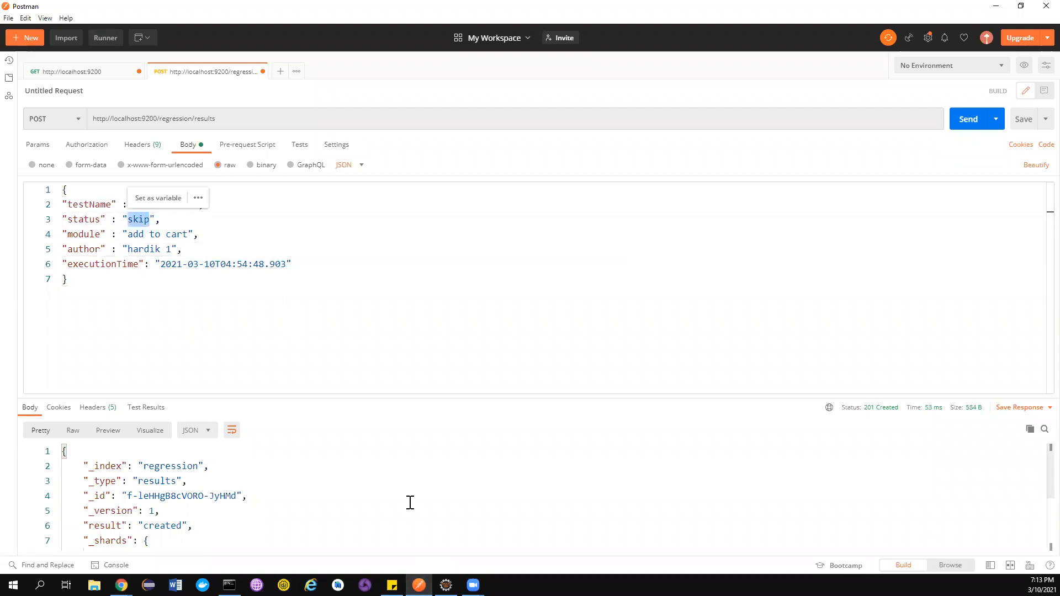
pyautogui.doubleClick(83, 219)
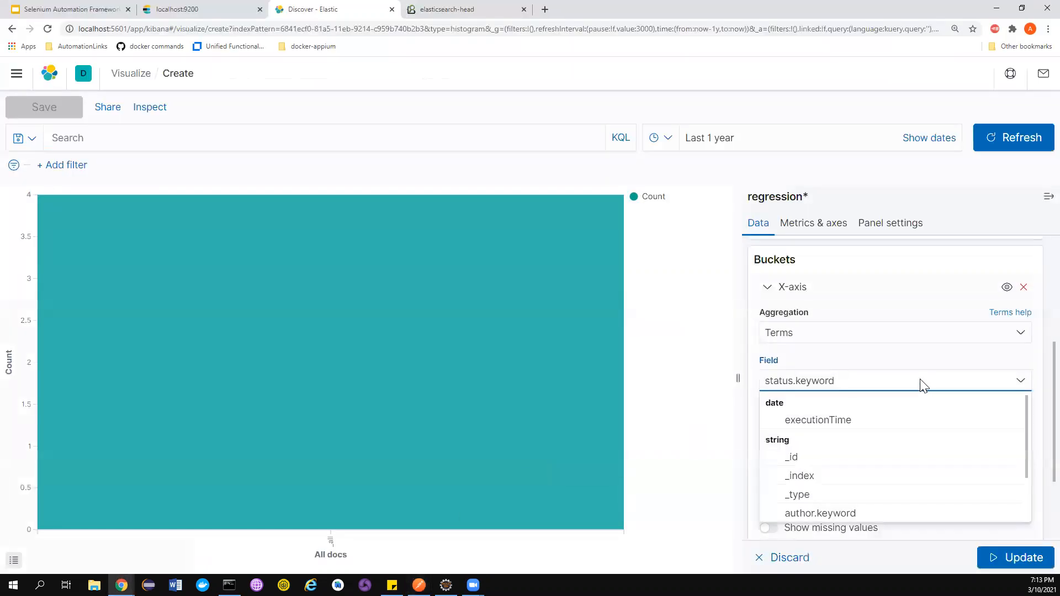
# Back in Kibana, keep status.keyword as the X-axis field and update the chart
pyautogui.click(893, 363)
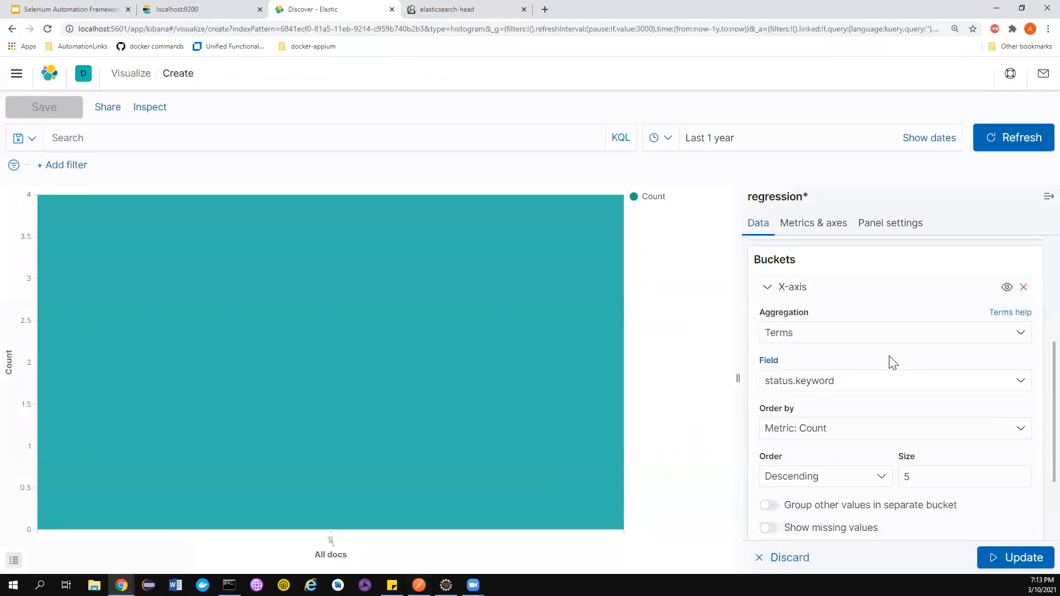
pyautogui.scroll(-1, 935, 449)
pyautogui.click(1002, 558)
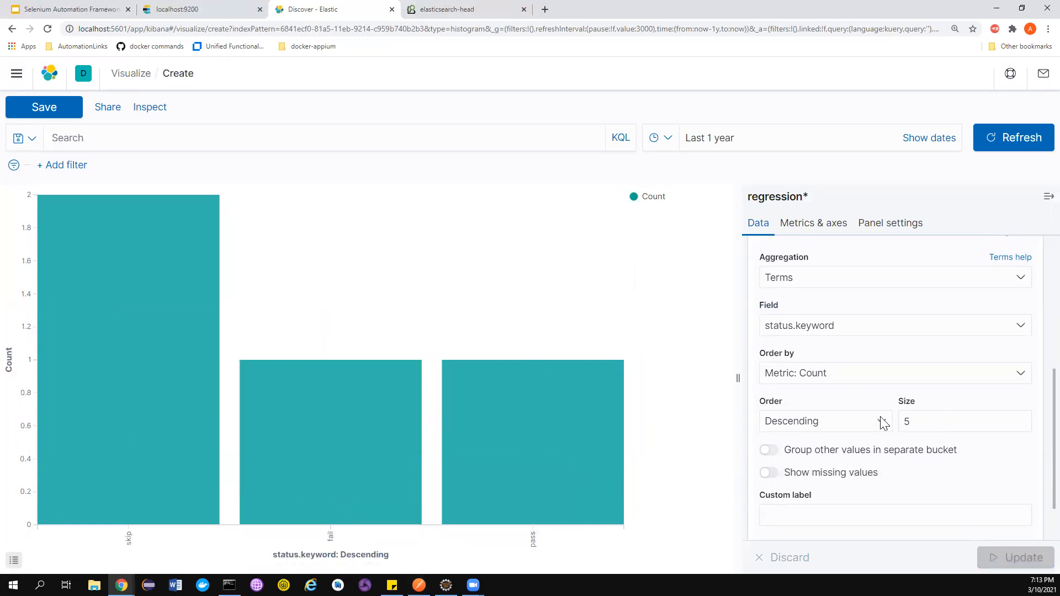
# Update the chart with the X-axis terms in Ascending order, and restore the Descending order
pyautogui.click(802, 429)
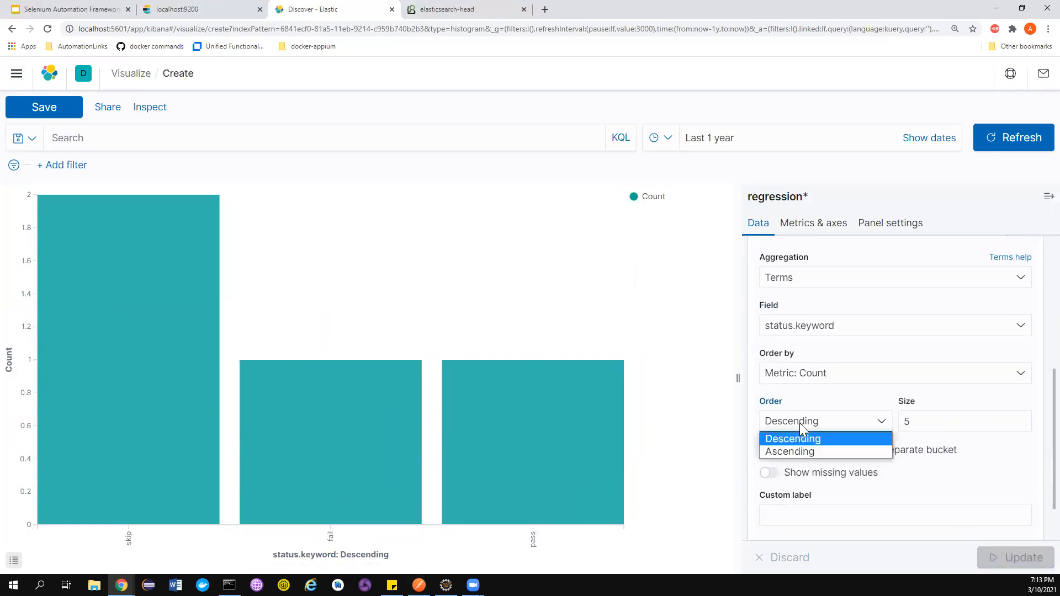
pyautogui.click(806, 451)
pyautogui.click(1022, 559)
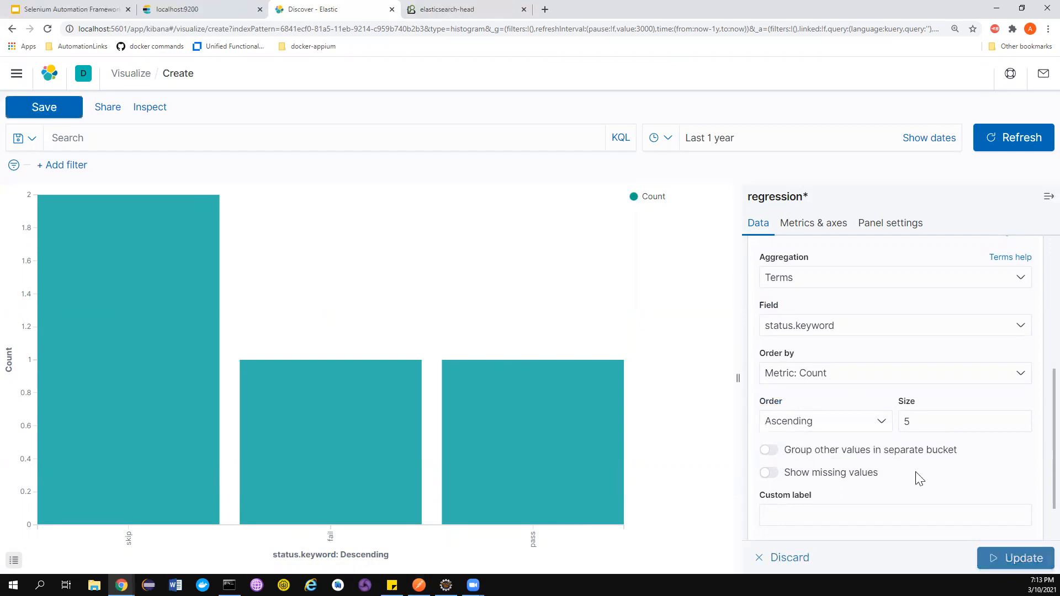
pyautogui.click(817, 425)
pyautogui.click(808, 439)
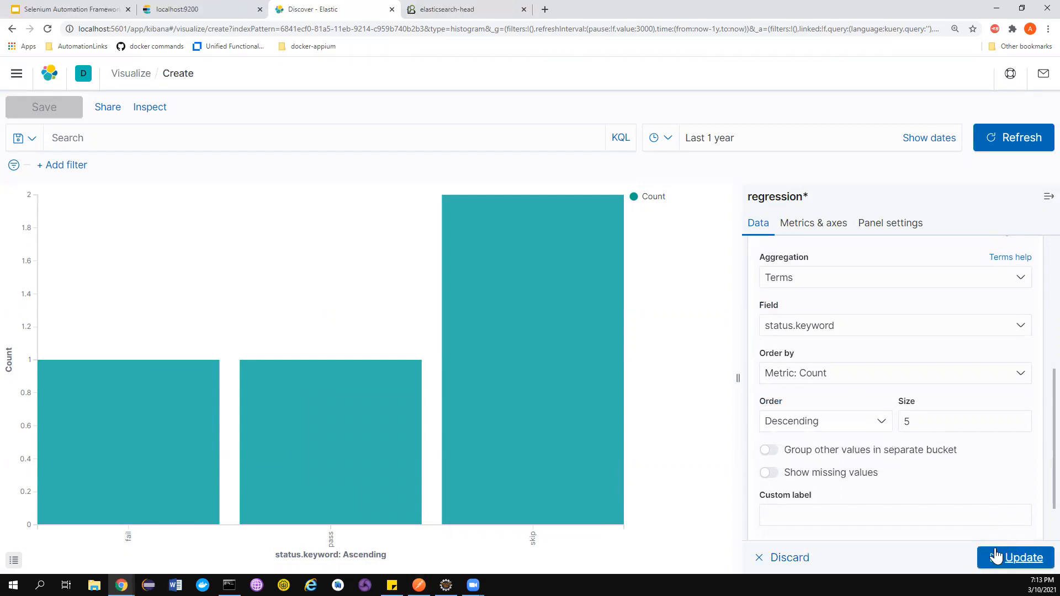
pyautogui.click(995, 556)
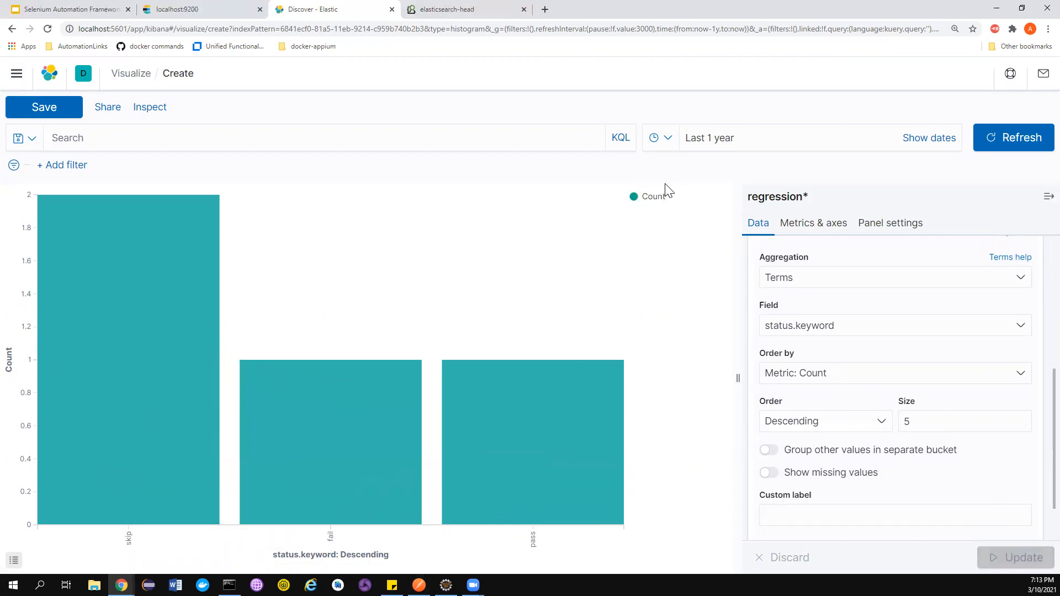
# Change the color of the Count series to light red
pyautogui.click(636, 197)
pyautogui.click(555, 265)
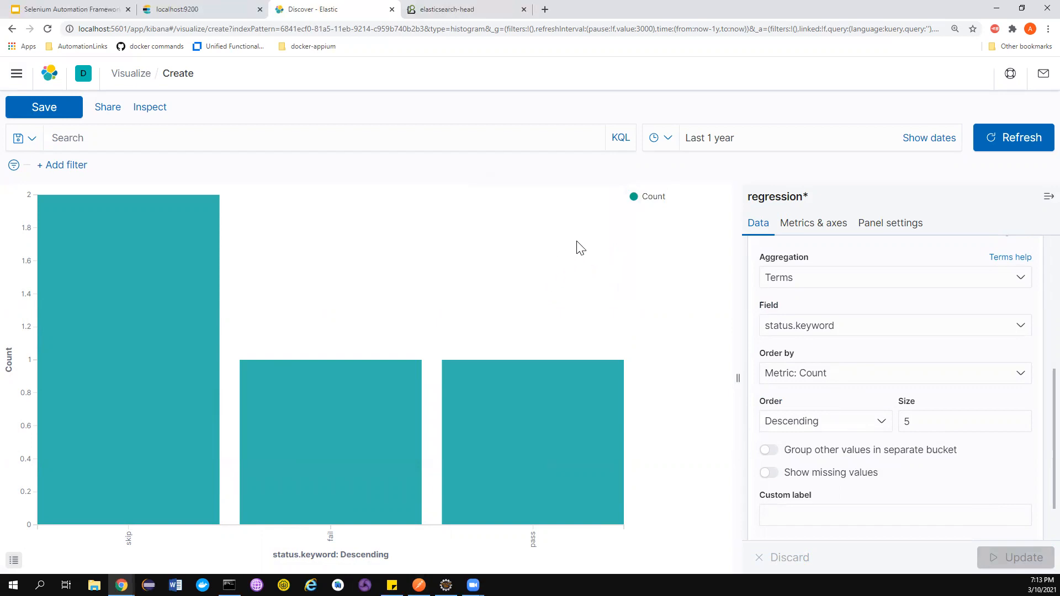
pyautogui.click(636, 198)
pyautogui.click(554, 264)
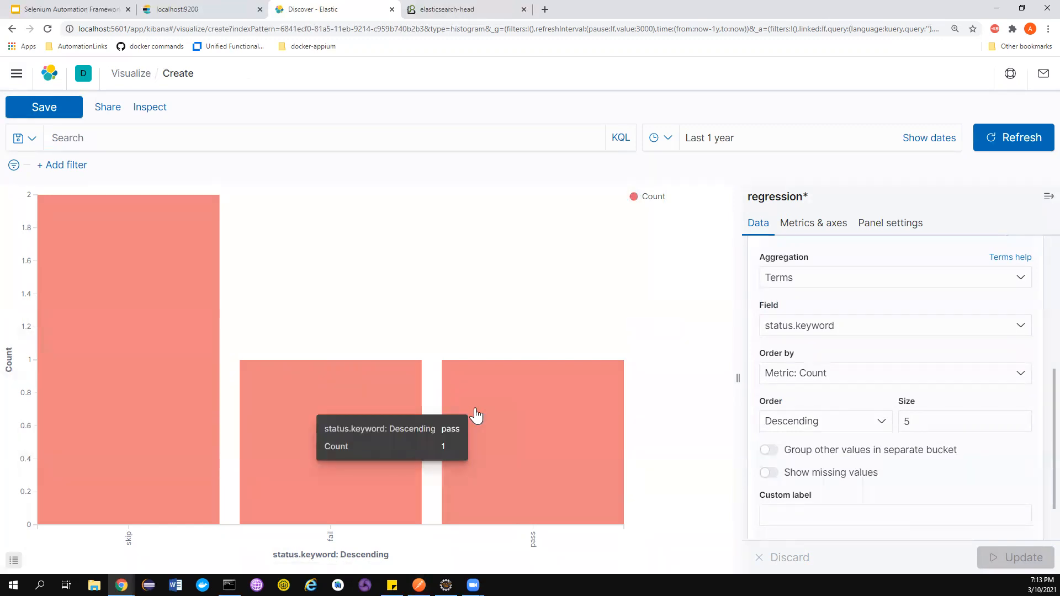
# Add a Split series sub-bucket with a Terms aggregation on status.keyword and update the chart
pyautogui.scroll(-1, 808, 441)
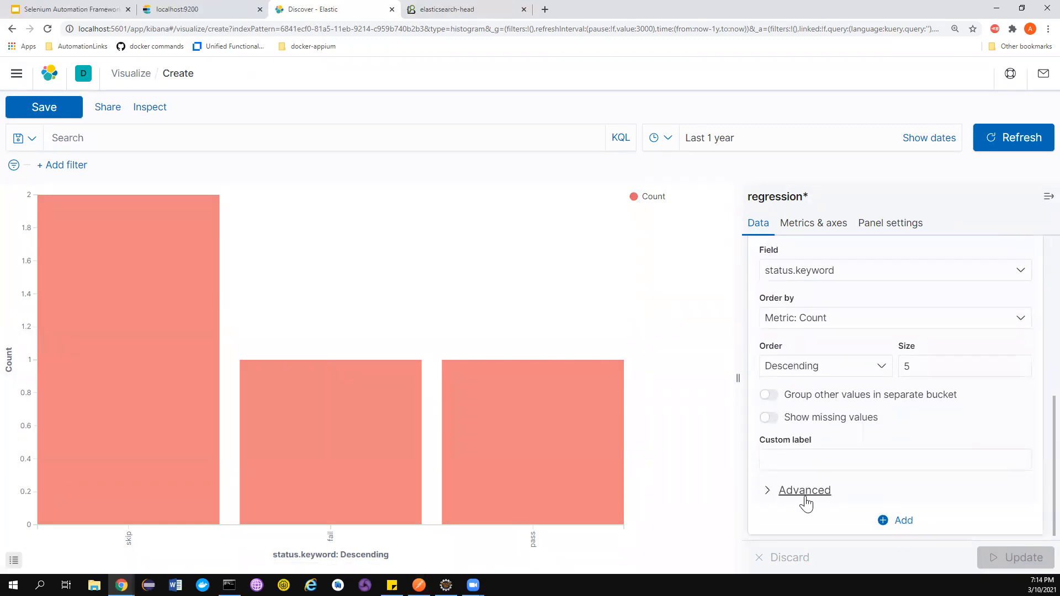
pyautogui.click(882, 521)
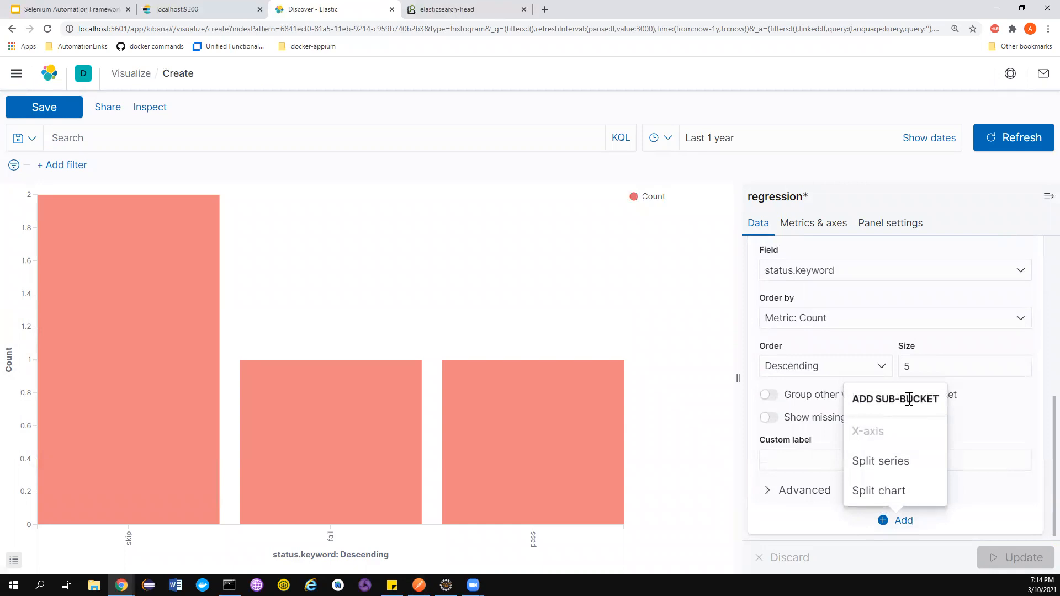
pyautogui.click(883, 467)
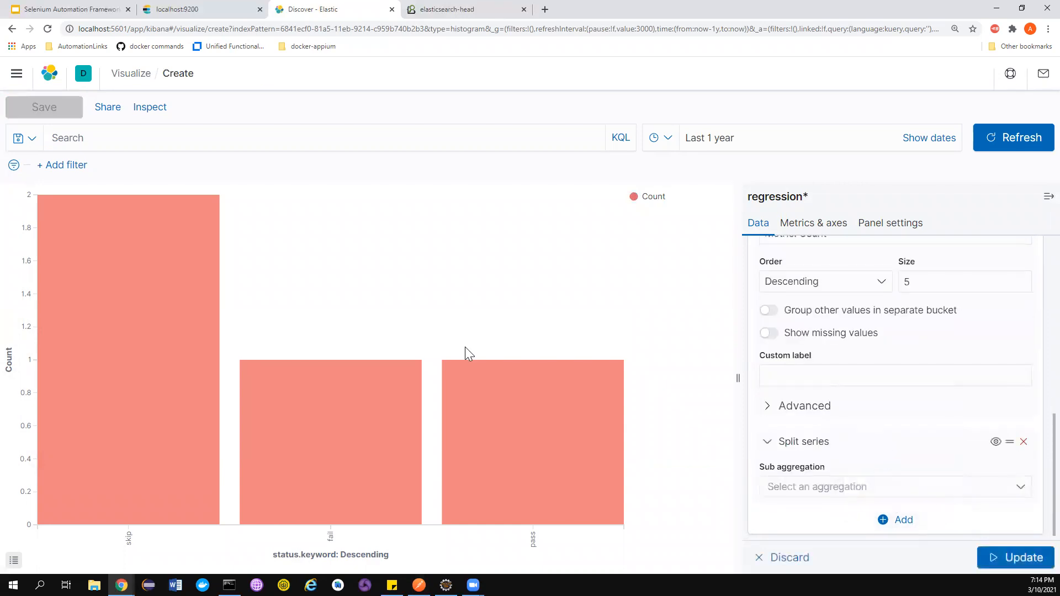
pyautogui.click(858, 487)
pyautogui.scroll(-1, 842, 476)
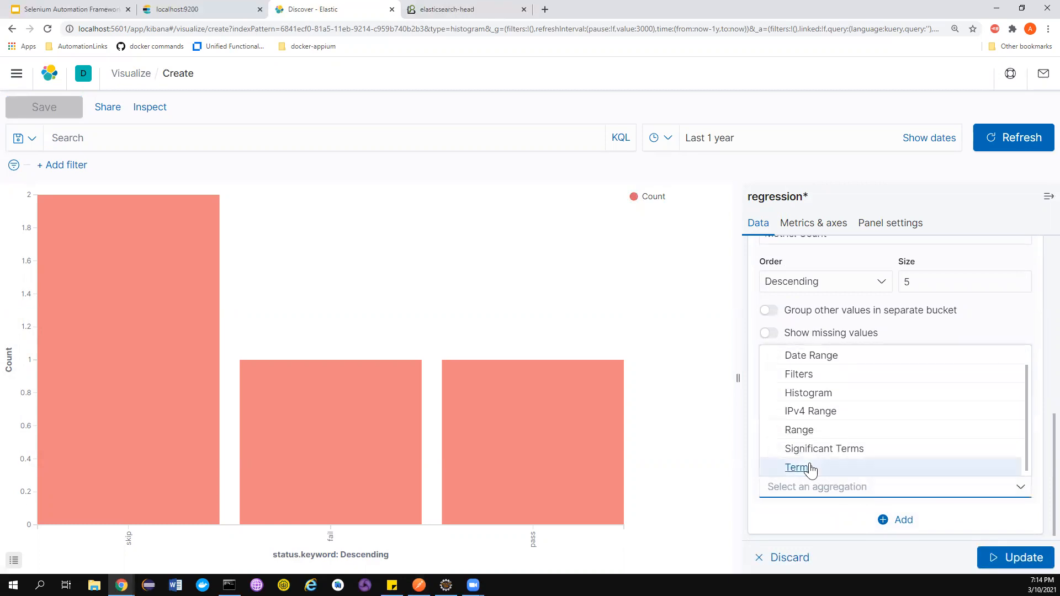
pyautogui.click(807, 468)
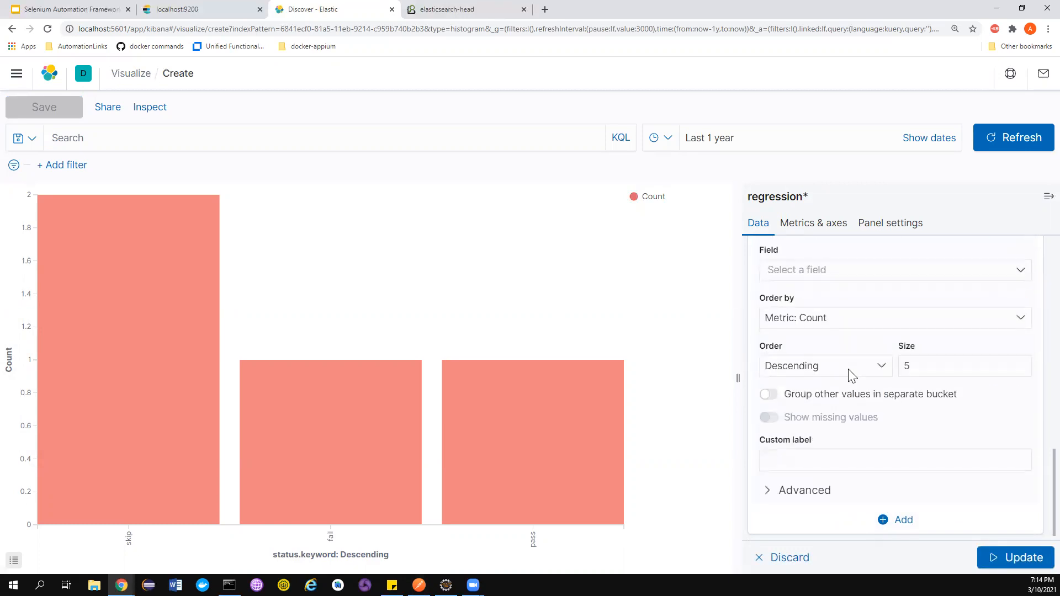
pyautogui.click(871, 273)
pyautogui.scroll(-2, 833, 395)
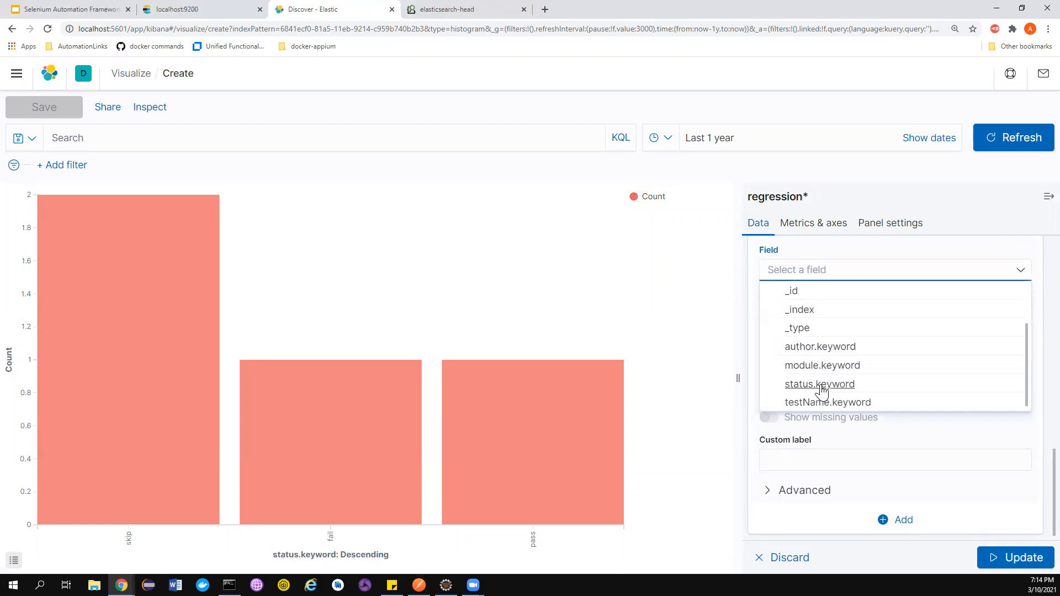
pyautogui.click(820, 385)
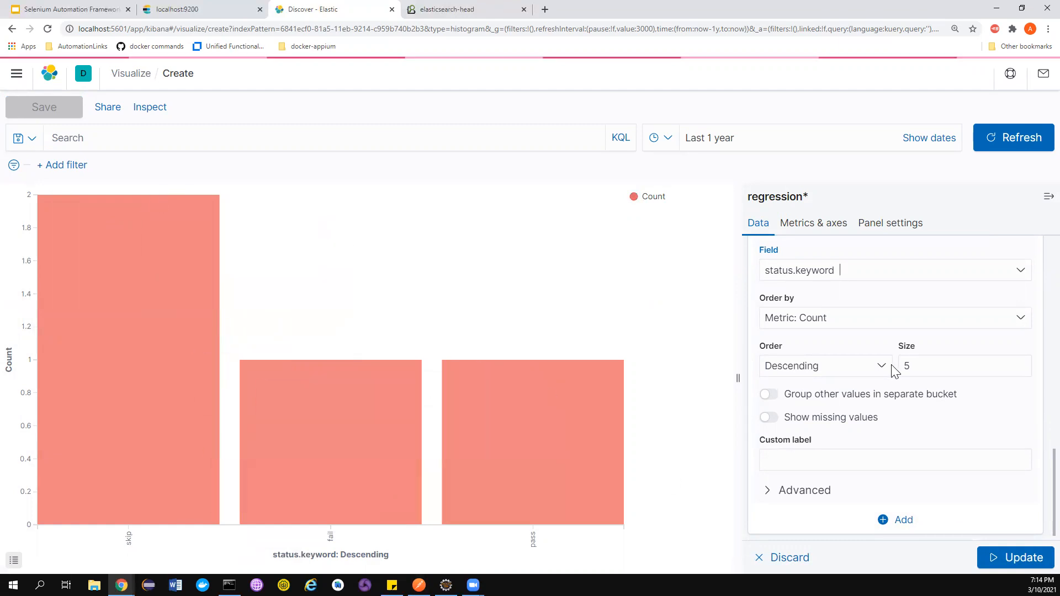
pyautogui.click(994, 559)
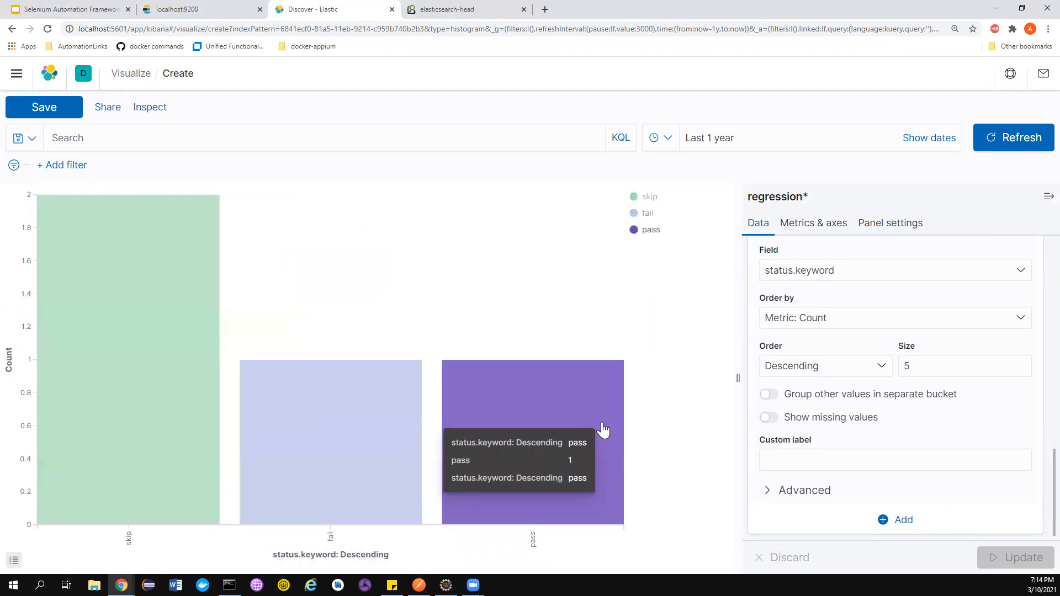
# Try to recolor the skip series yellow, and stop the chart's 3-second automatic refresh
pyautogui.click(643, 197)
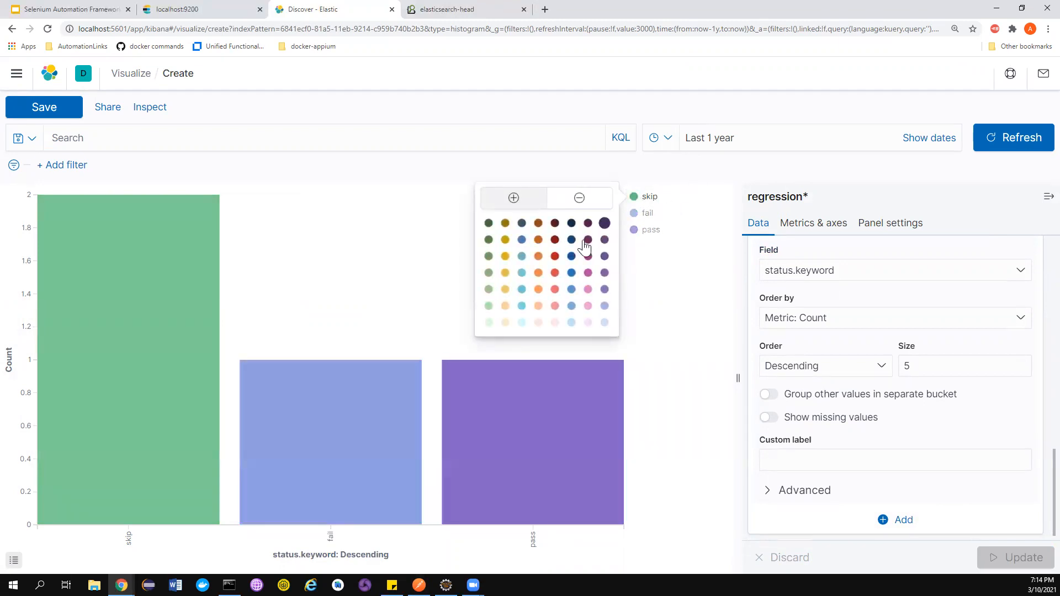
pyautogui.click(503, 258)
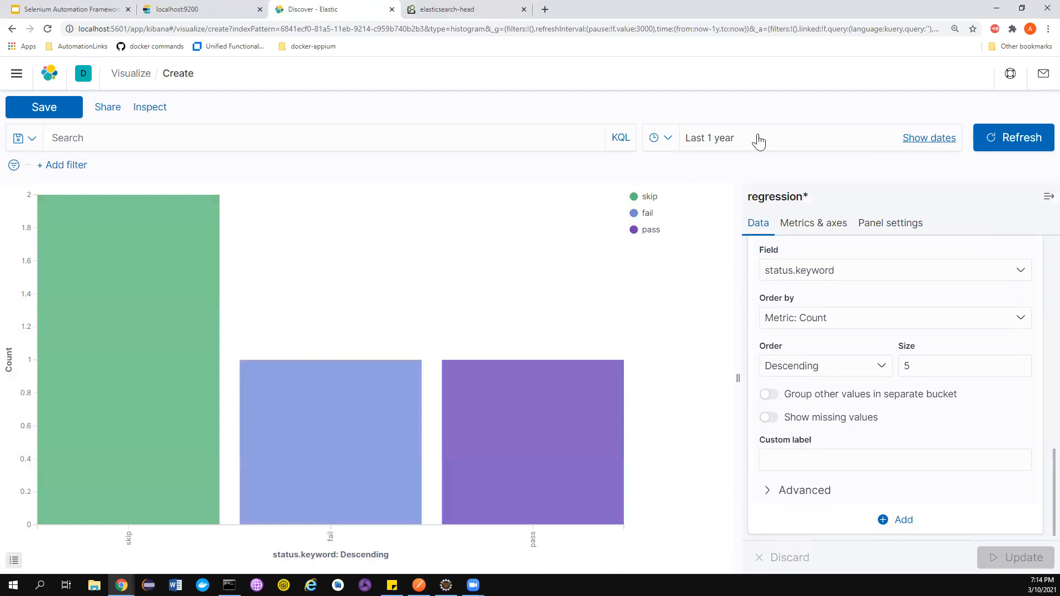
pyautogui.click(667, 142)
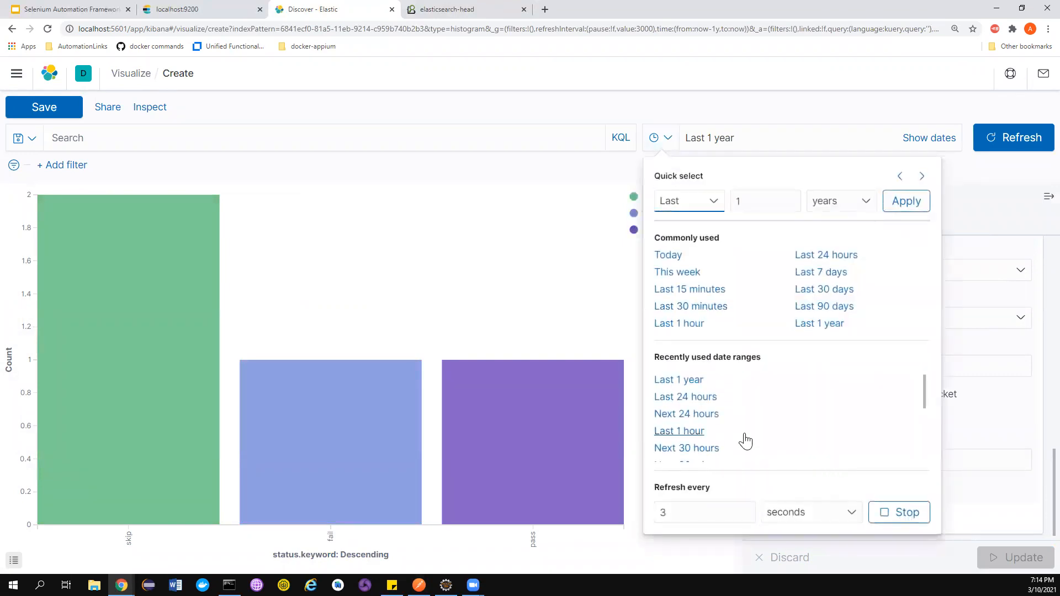
pyautogui.click(903, 514)
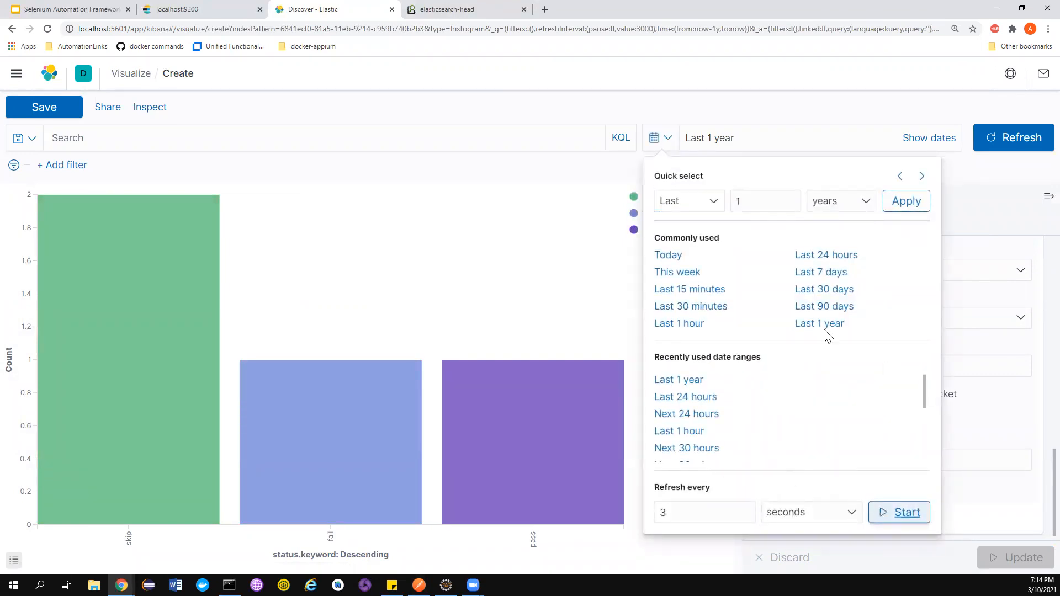
# Recolor the chart's status series: skip yellow, fail light red, and pass dark green
pyautogui.click(634, 198)
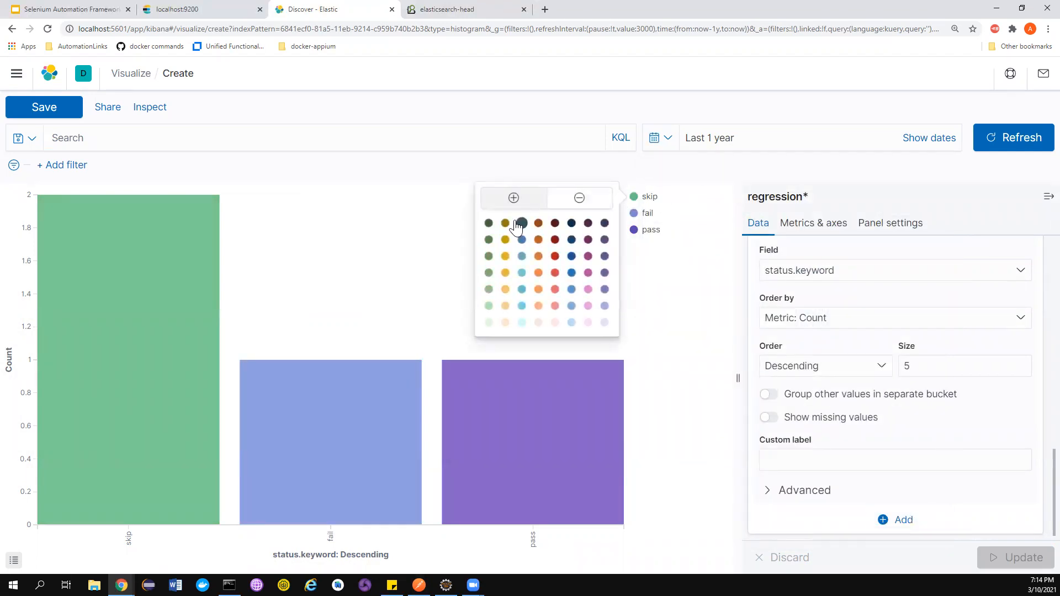
pyautogui.click(505, 273)
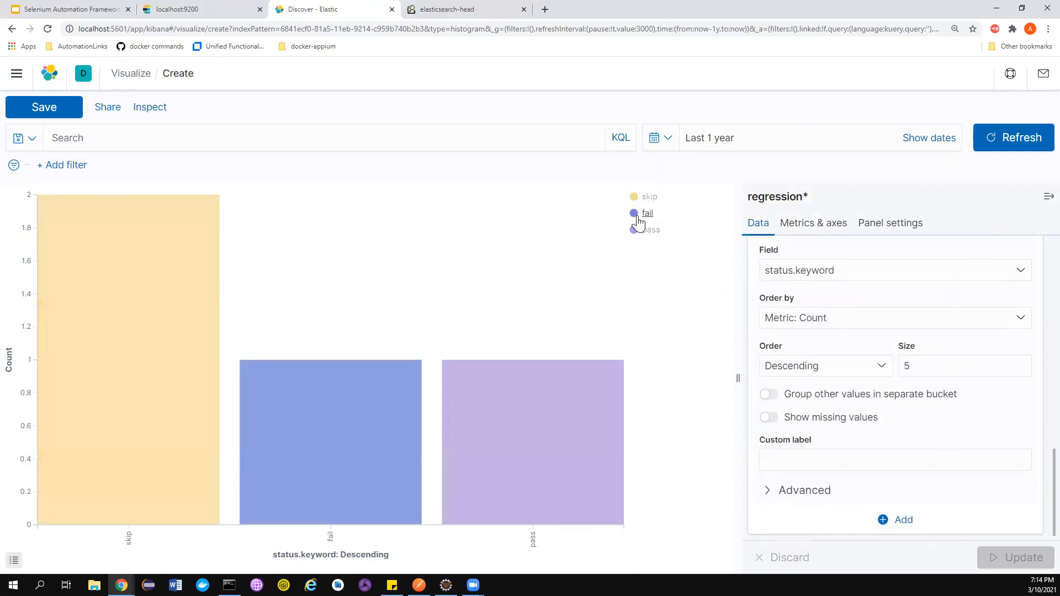
pyautogui.click(643, 213)
pyautogui.click(555, 306)
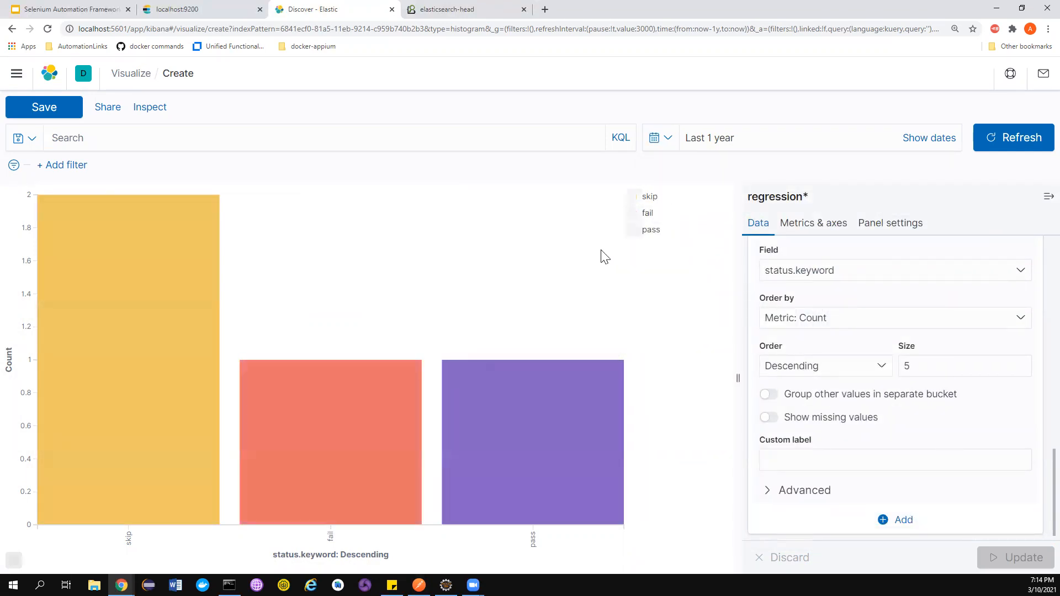
pyautogui.click(640, 231)
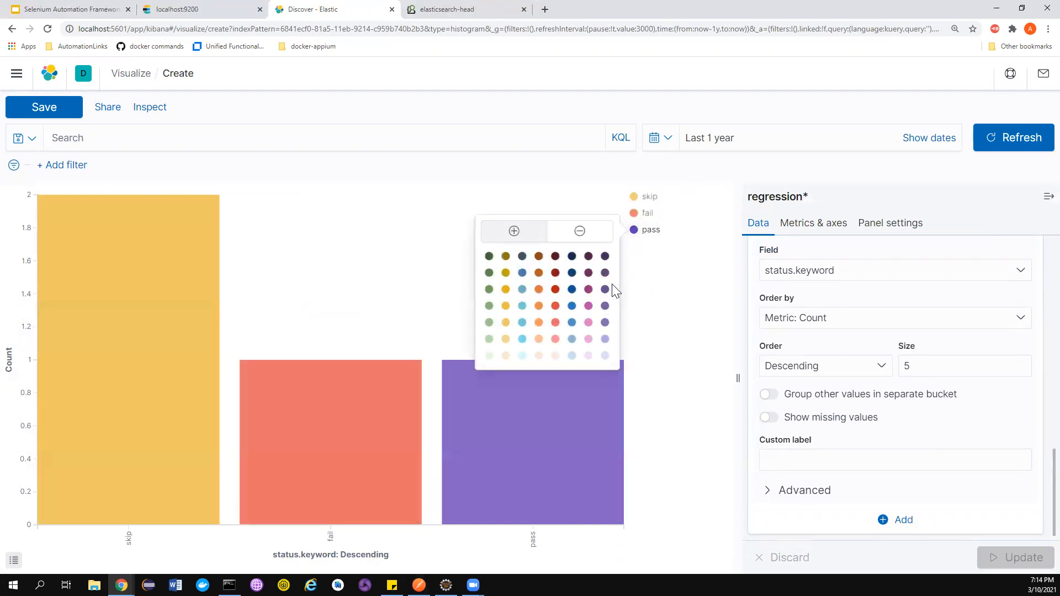
pyautogui.click(489, 273)
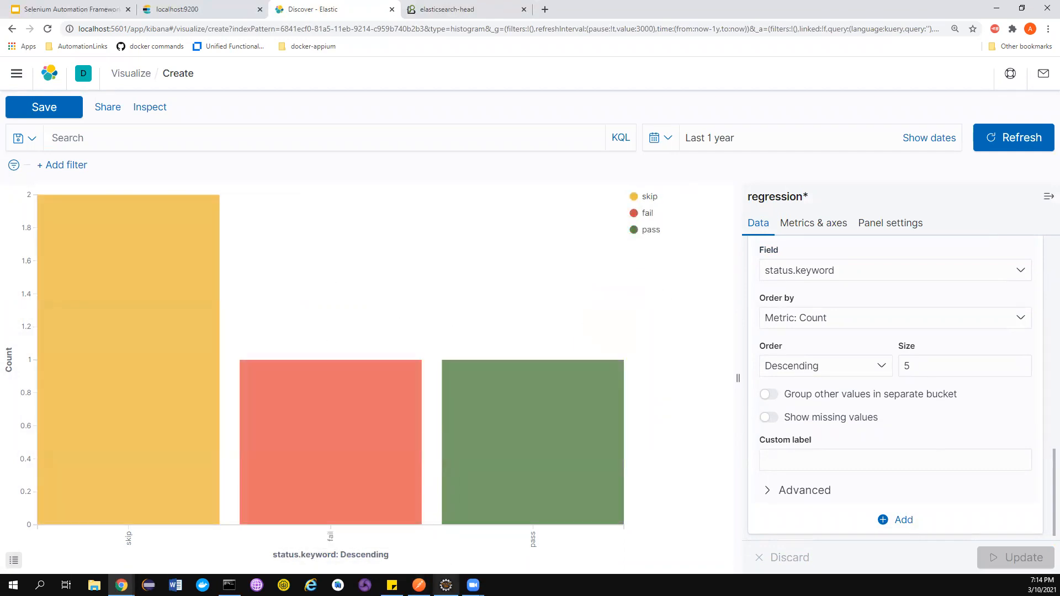
# Switch to Postman, post testcase 5 with status pass to regression/results, and return to Kibana to refresh the chart
pyautogui.click(419, 584)
pyautogui.doubleClick(146, 220)
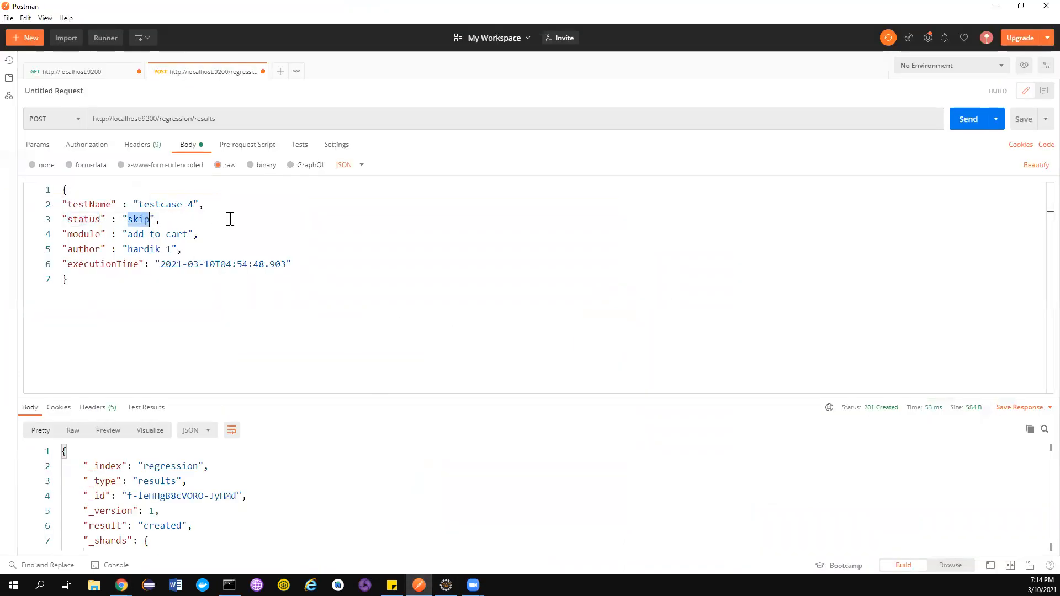
pyautogui.write('pass')
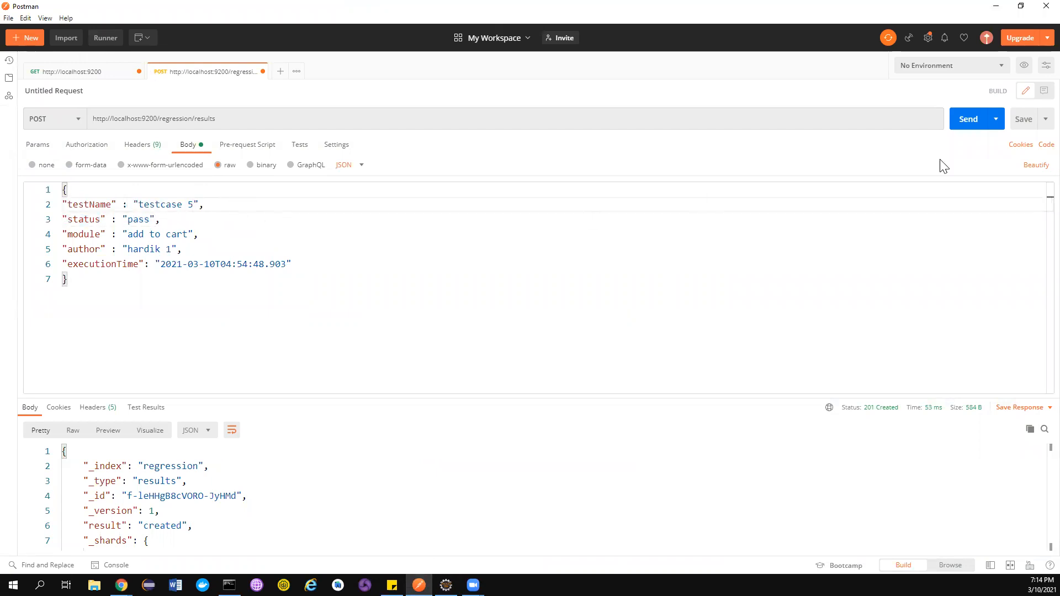
pyautogui.click(969, 119)
pyautogui.hotkey('alt', 'Tab')
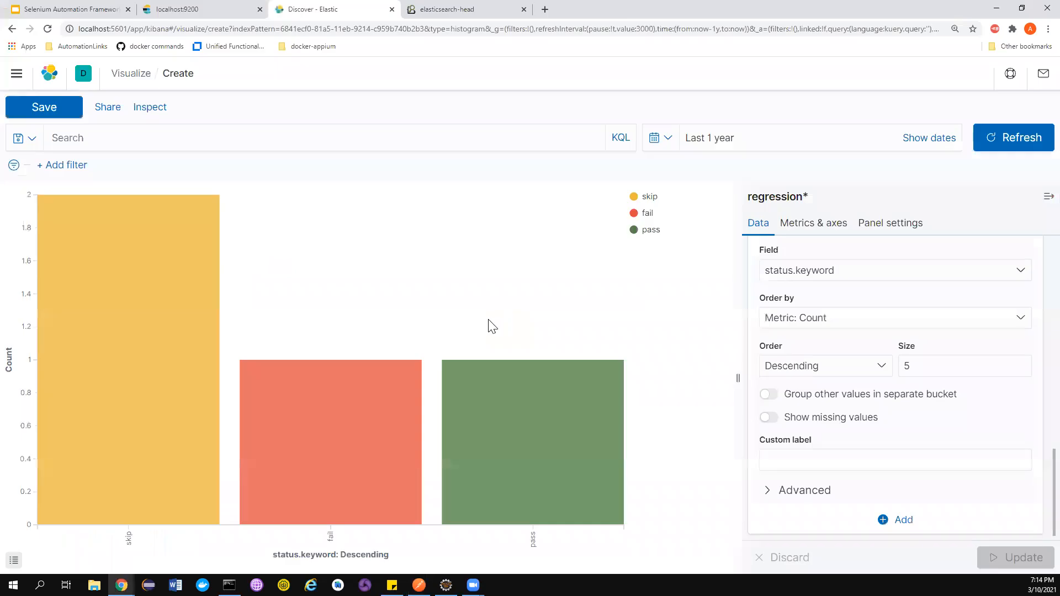
pyautogui.click(990, 145)
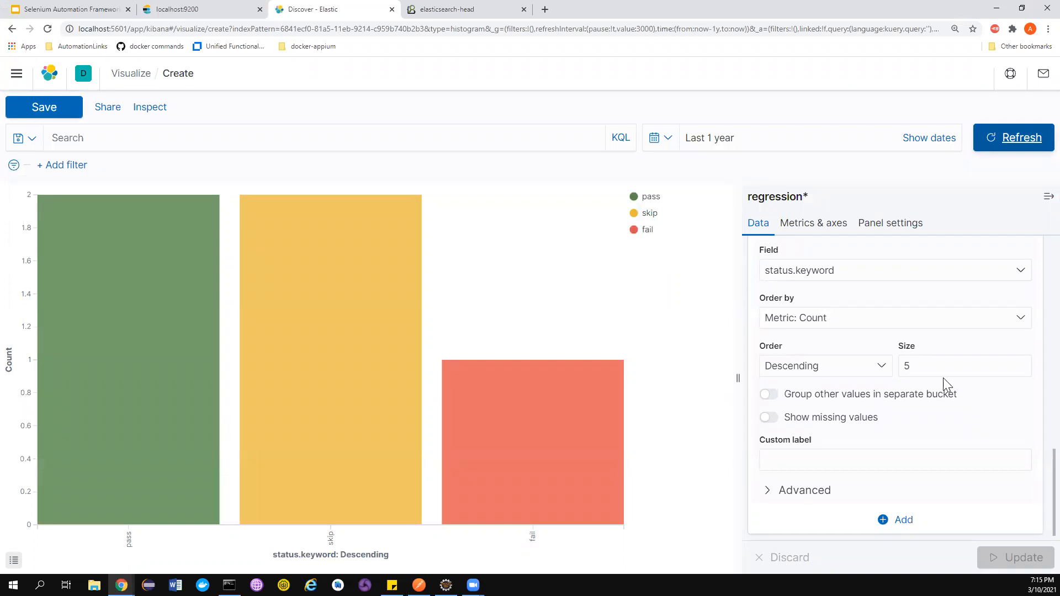
# Update the chart with the Count metric in Normal mode, and restore the Stacked mode
pyautogui.scroll(10, 840, 289)
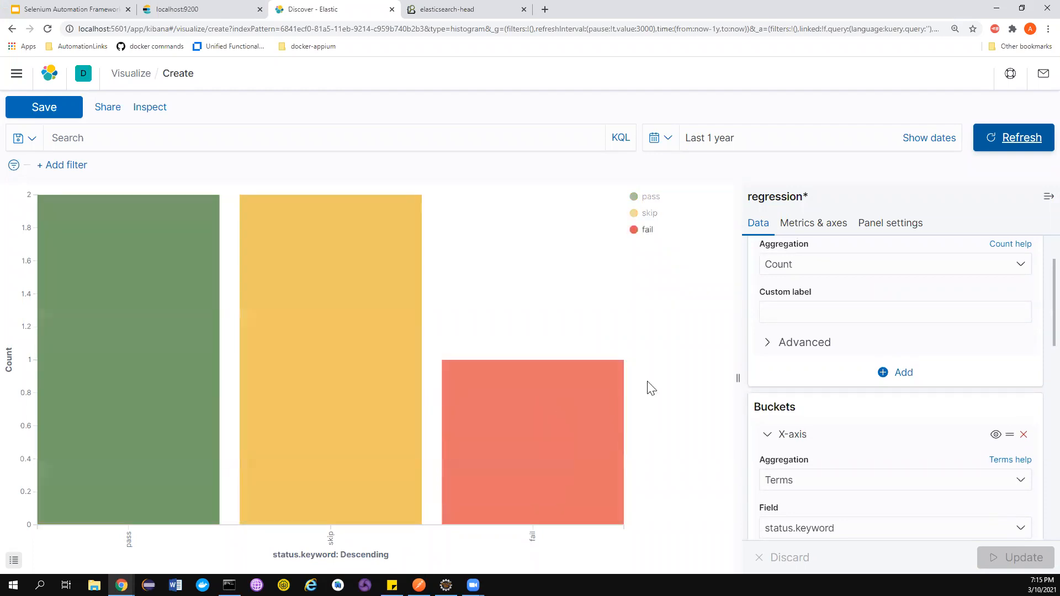
pyautogui.scroll(2, 880, 305)
pyautogui.click(802, 225)
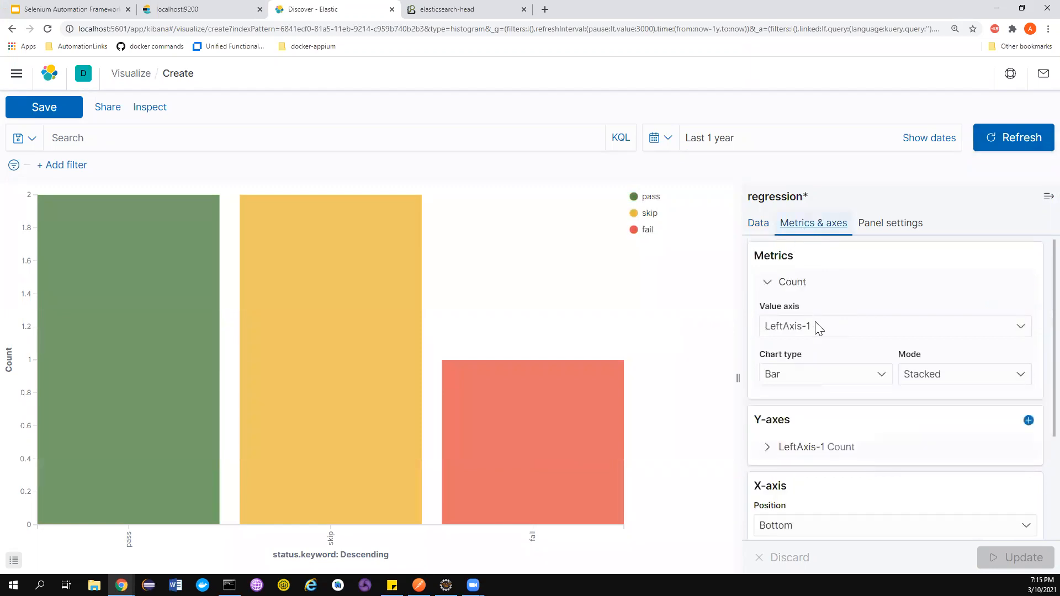
pyautogui.click(933, 375)
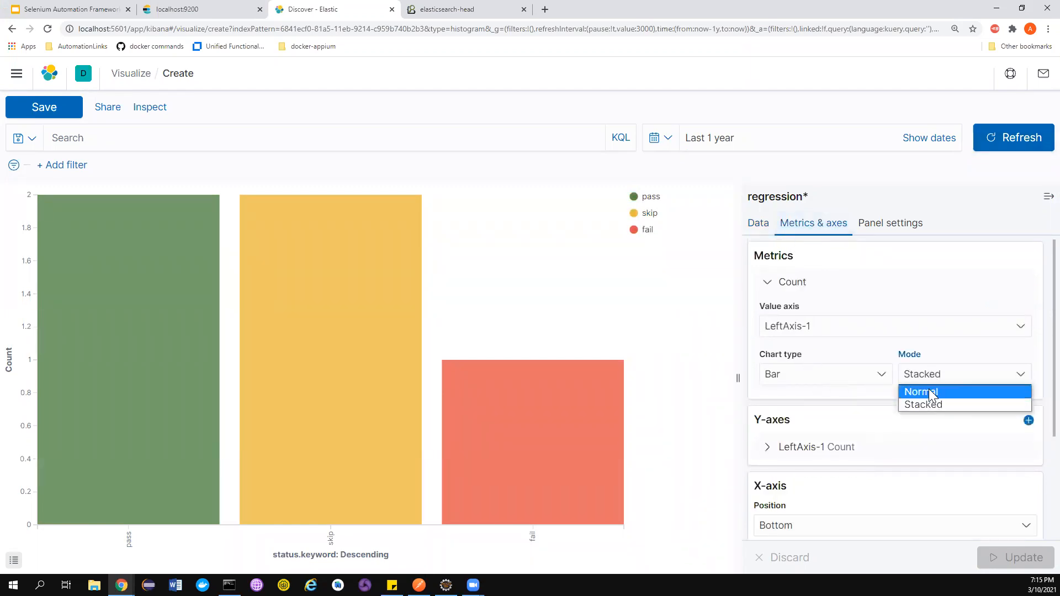
pyautogui.click(928, 389)
pyautogui.click(1018, 558)
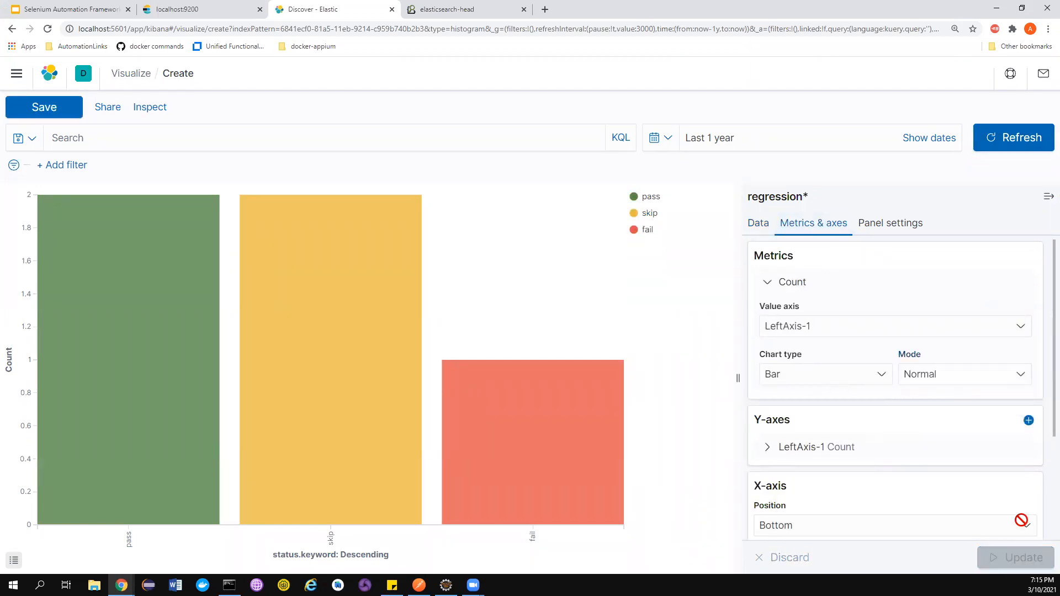
pyautogui.click(986, 386)
pyautogui.click(964, 405)
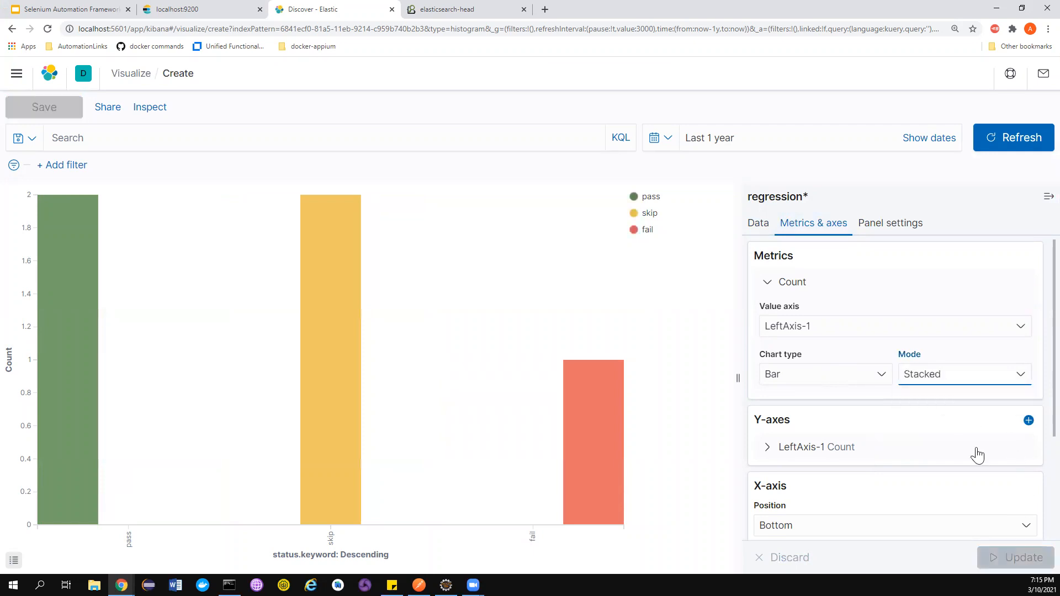
pyautogui.click(1017, 558)
# Update the chart with the X-axis labels hidden, and turn the labels back on
pyautogui.scroll(-3, 859, 367)
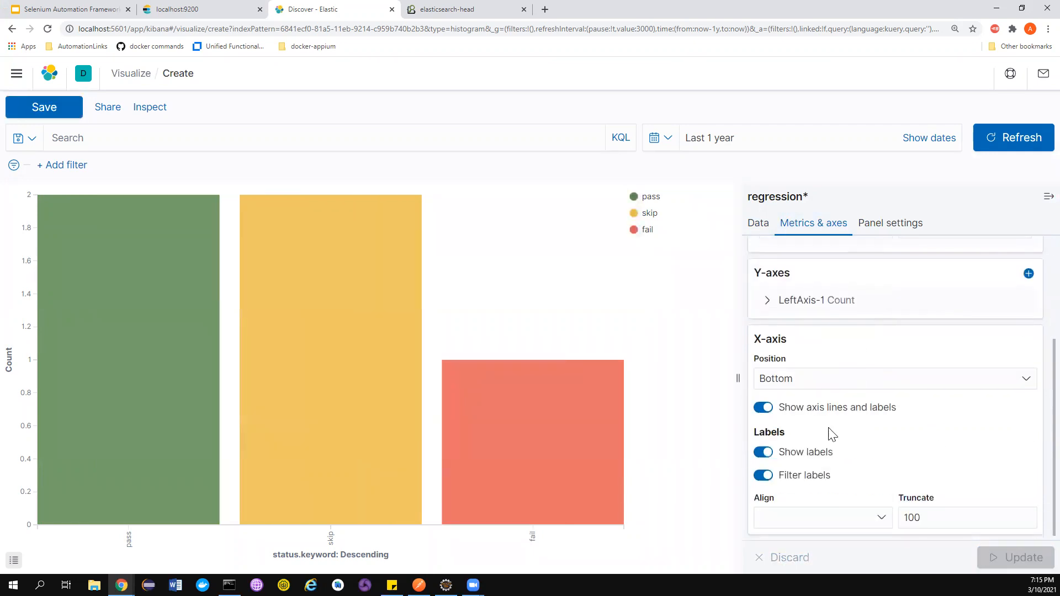
pyautogui.click(763, 452)
pyautogui.click(1017, 557)
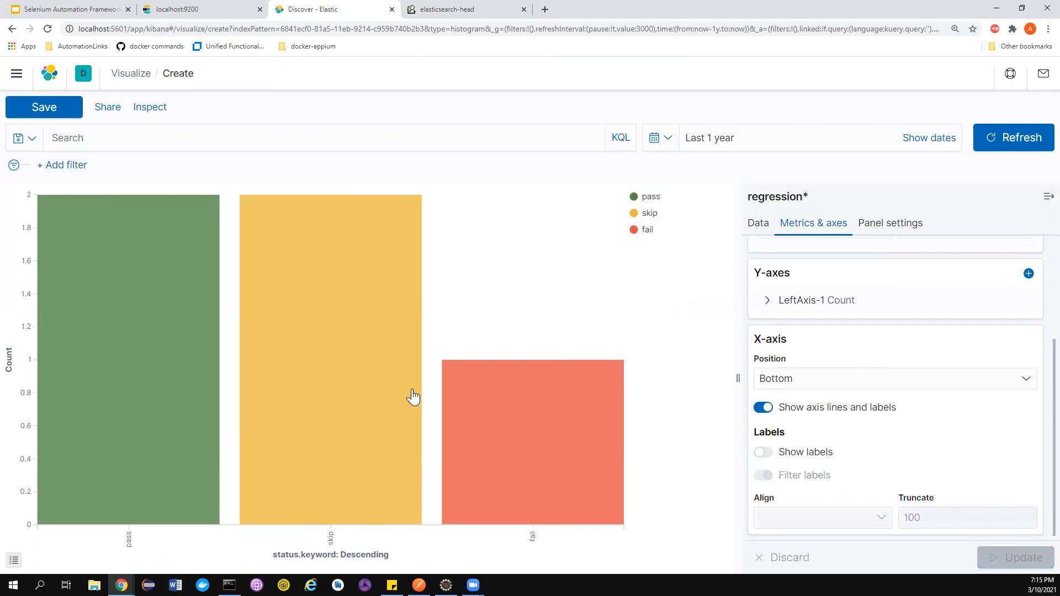
pyautogui.click(763, 452)
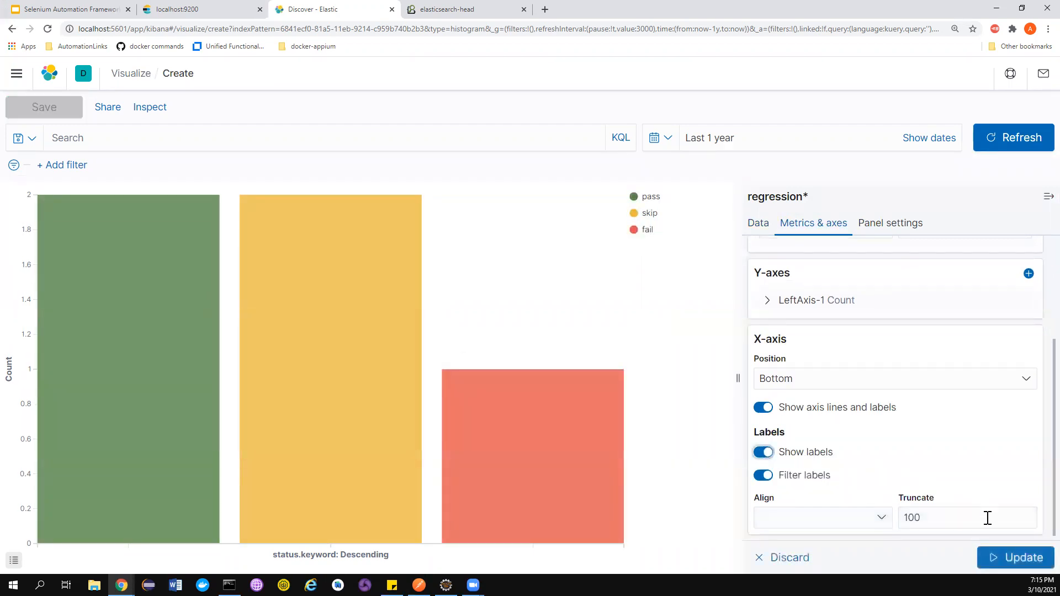
pyautogui.click(996, 561)
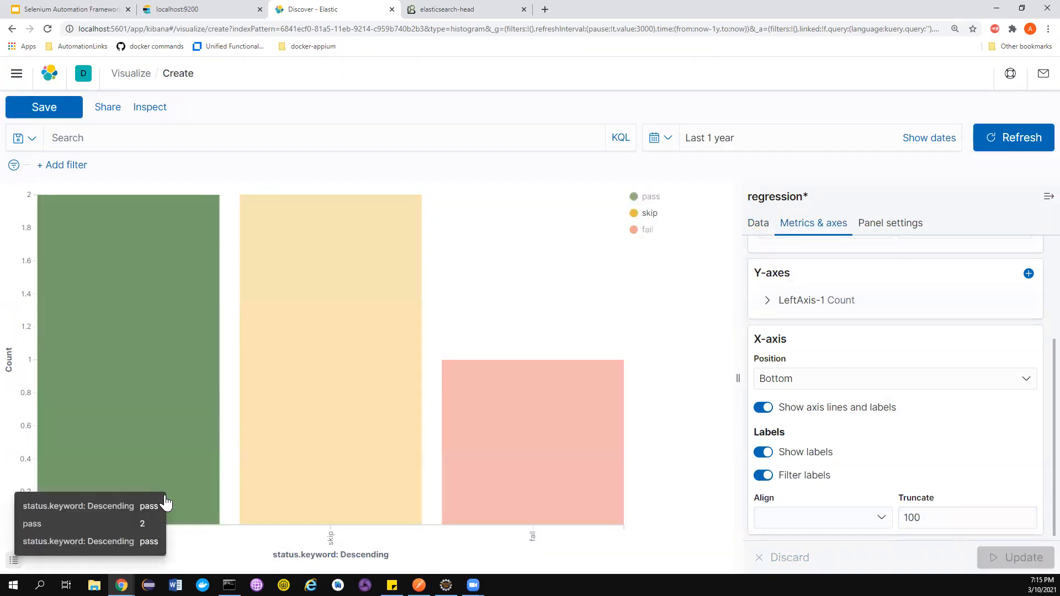
# Examine the chart's panel settings and the options available for its metrics, Y-axis and X-axis
pyautogui.scroll(2, 834, 433)
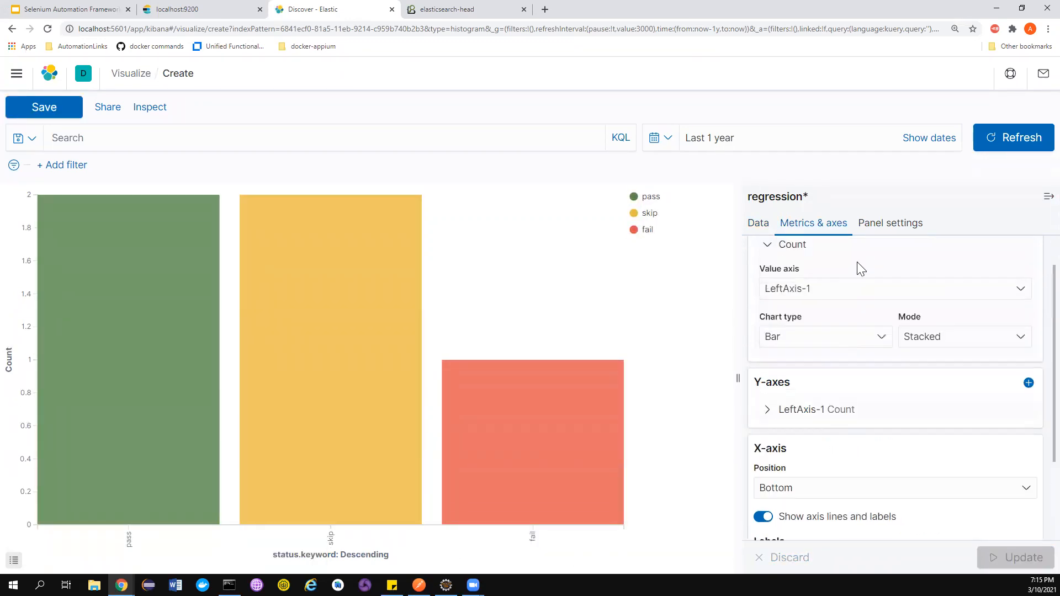
pyautogui.click(889, 222)
pyautogui.scroll(-1, 822, 313)
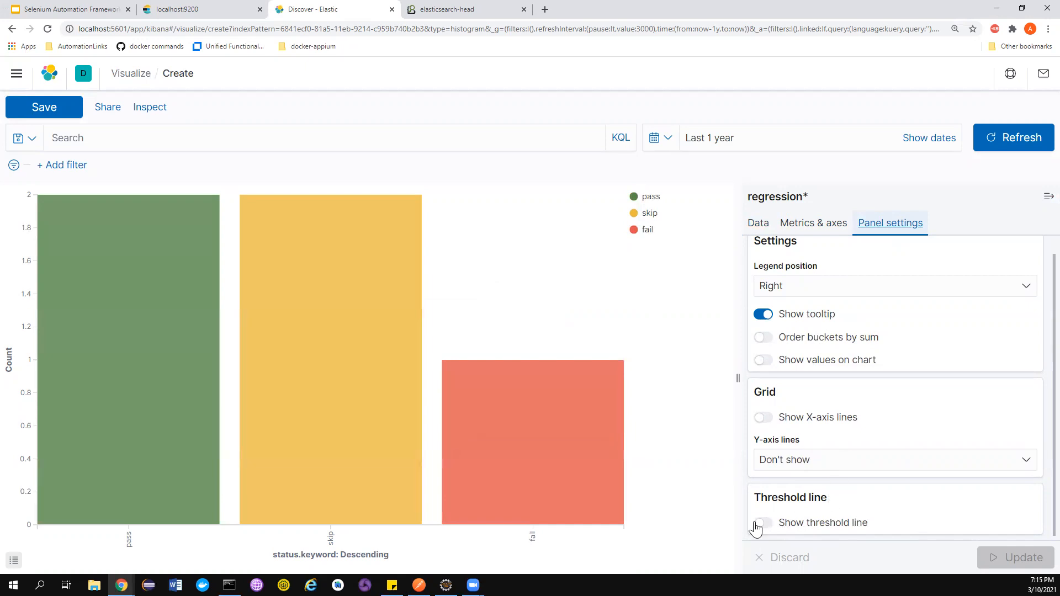
pyautogui.scroll(1, 843, 311)
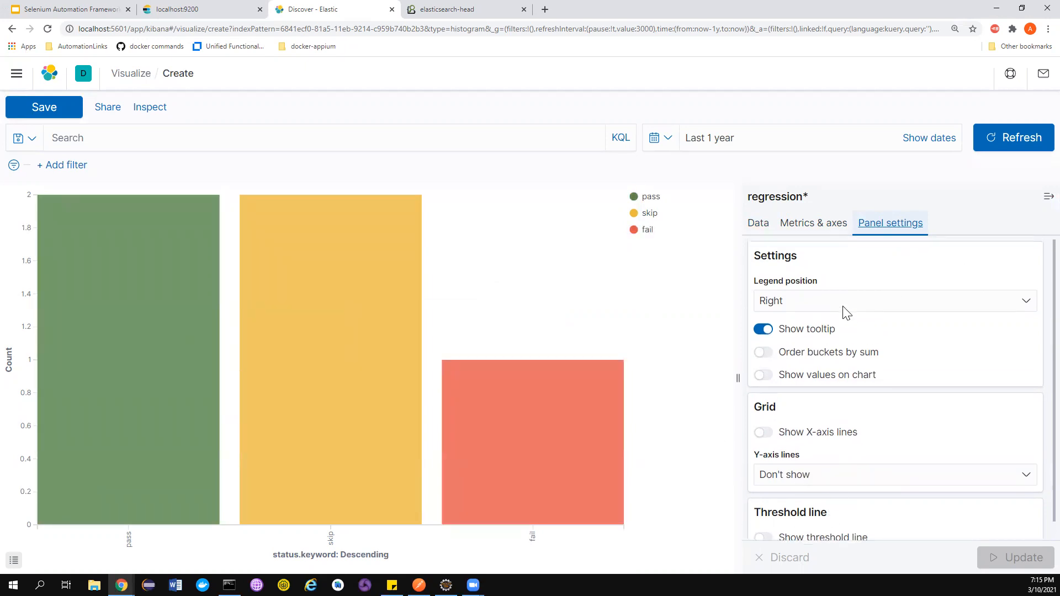
pyautogui.click(831, 232)
pyautogui.click(777, 415)
pyautogui.scroll(-4, 806, 405)
pyautogui.scroll(-5, 810, 404)
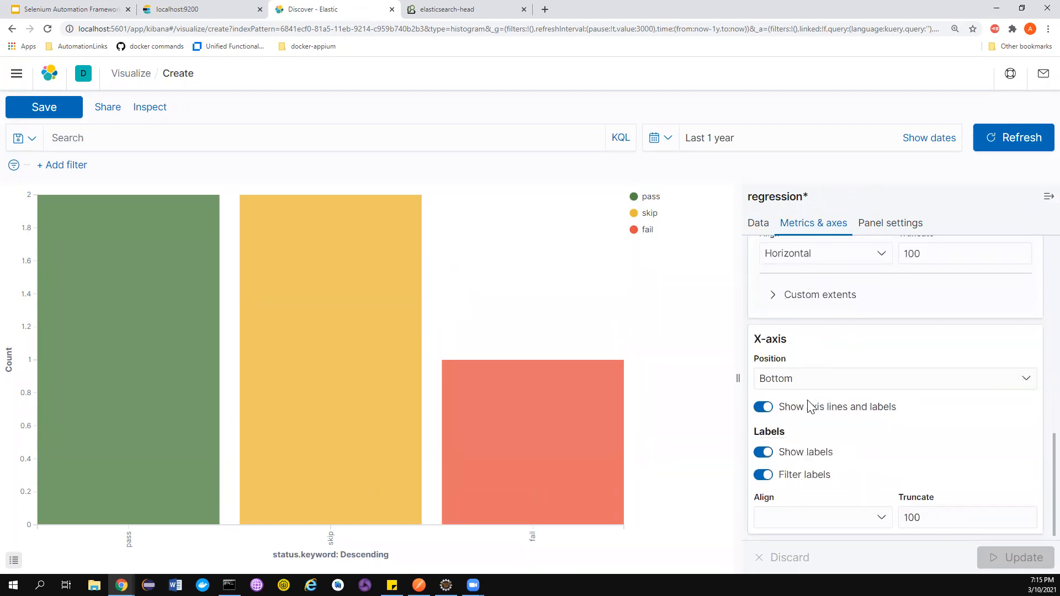
pyautogui.scroll(9, 810, 409)
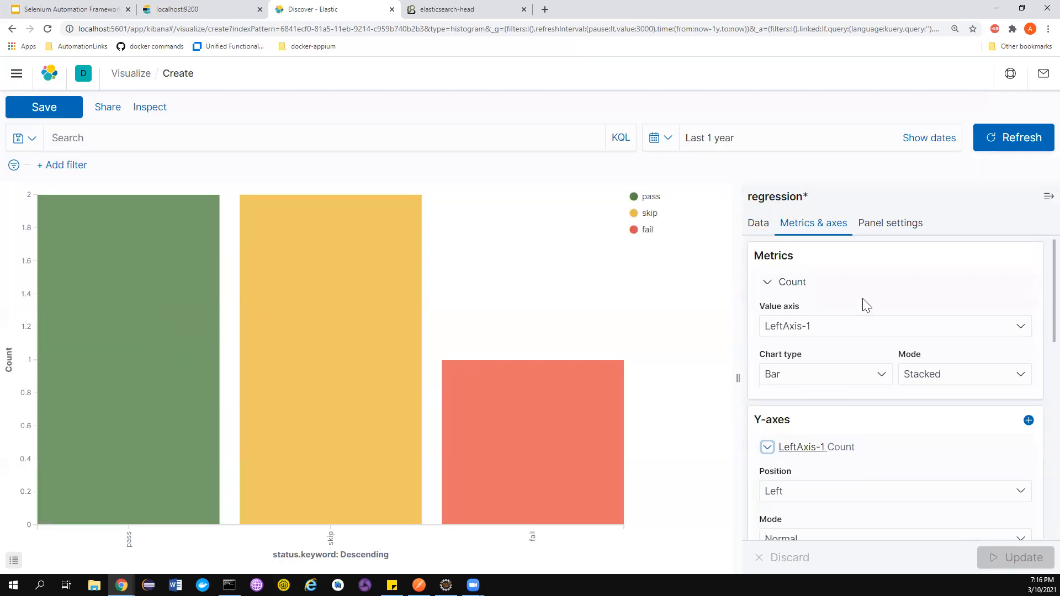
pyautogui.scroll(-9, 804, 374)
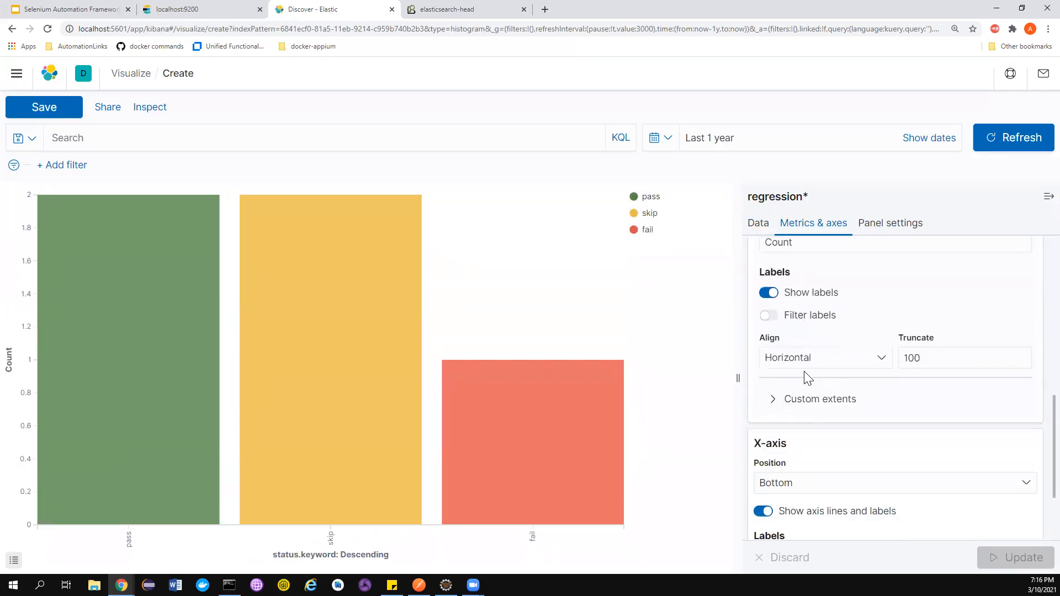
pyautogui.scroll(-1, 823, 436)
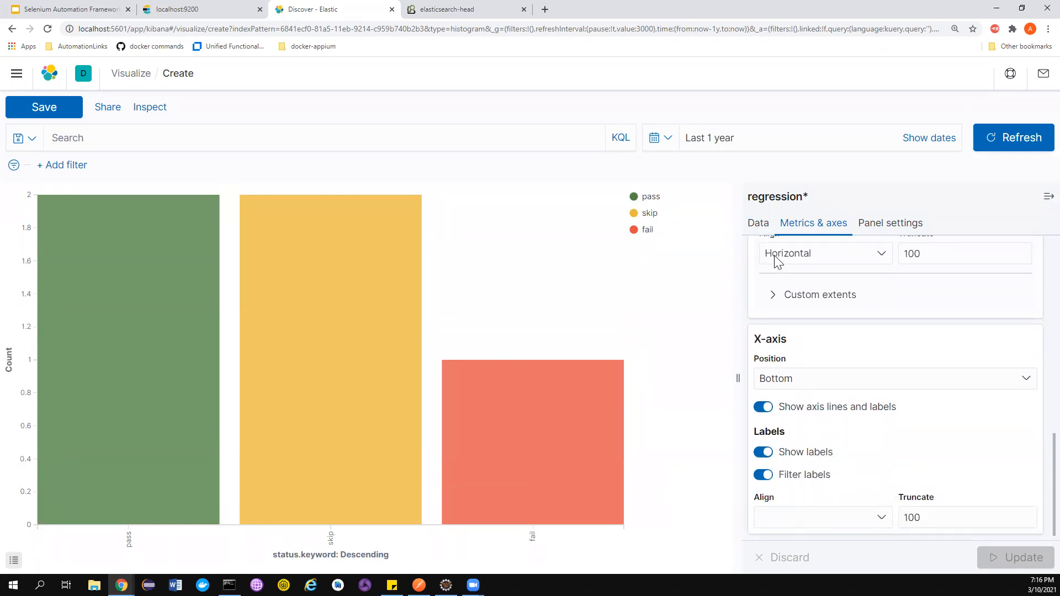
# Give the X-axis bucket the custom label Status and update the chart
pyautogui.click(758, 223)
pyautogui.click(789, 372)
pyautogui.scroll(-4, 804, 397)
pyautogui.scroll(2, 812, 409)
pyautogui.scroll(-3, 811, 408)
pyautogui.click(800, 388)
pyautogui.scroll(3, 806, 366)
pyautogui.scroll(-2, 809, 397)
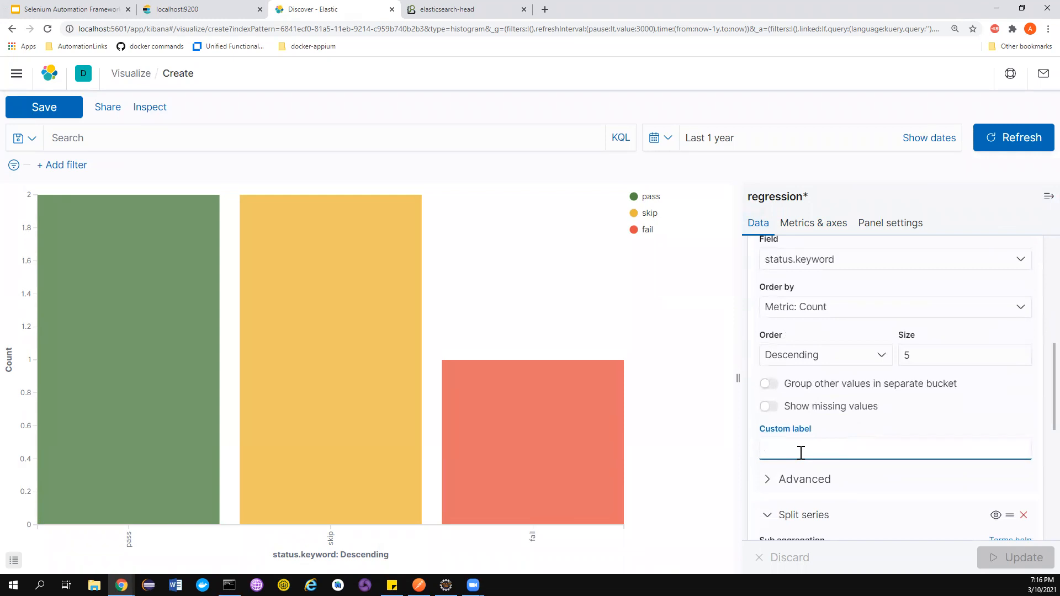
pyautogui.write('St')
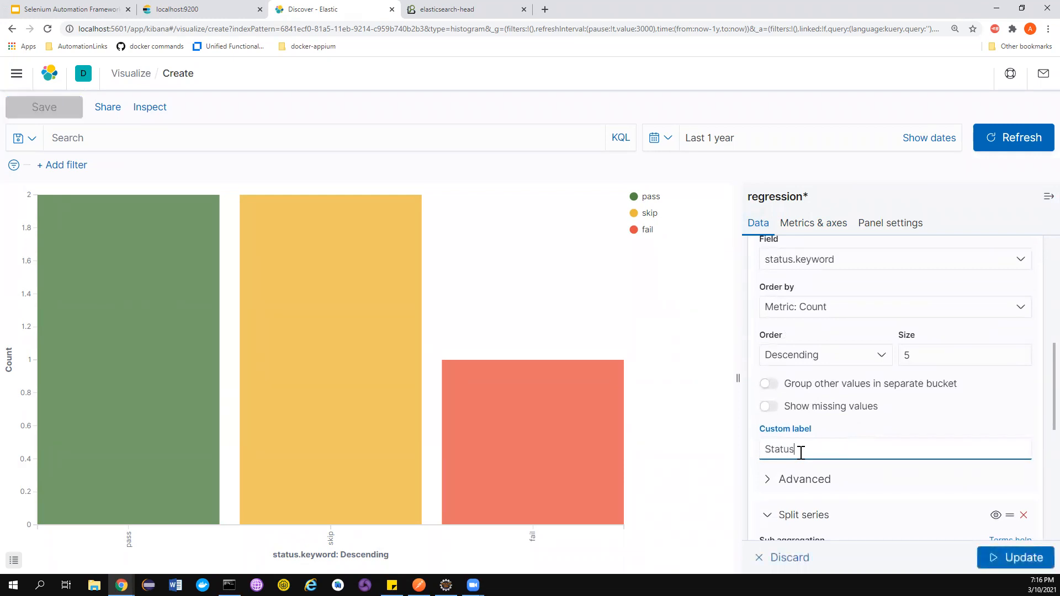
pyautogui.write('atus')
pyautogui.press('Return')
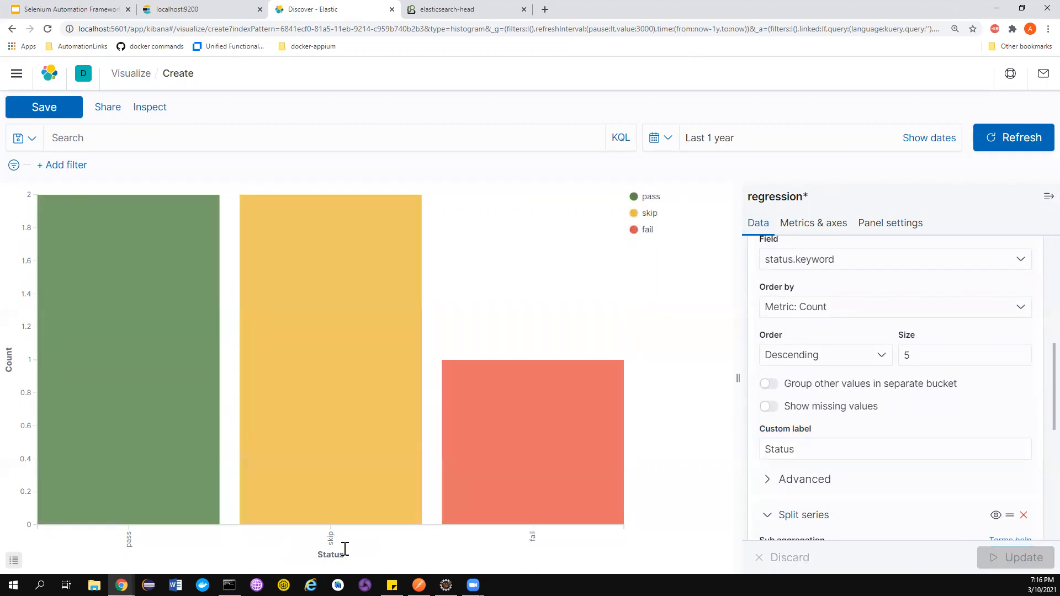
# Save the visualization with the title YT-Vertical Bar
pyautogui.click(44, 107)
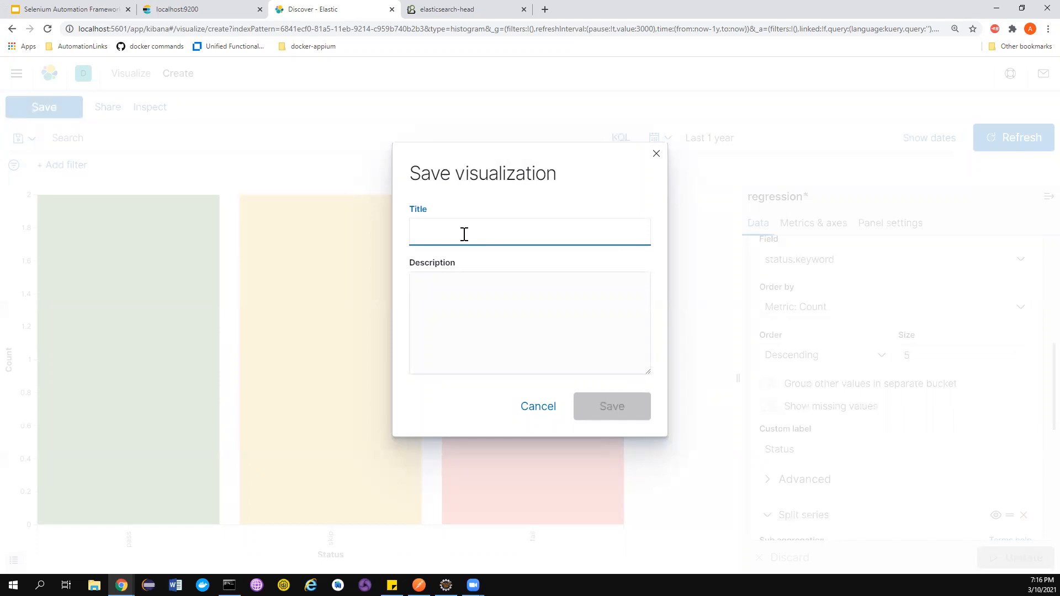
pyautogui.write('YT-Vertical Bar')
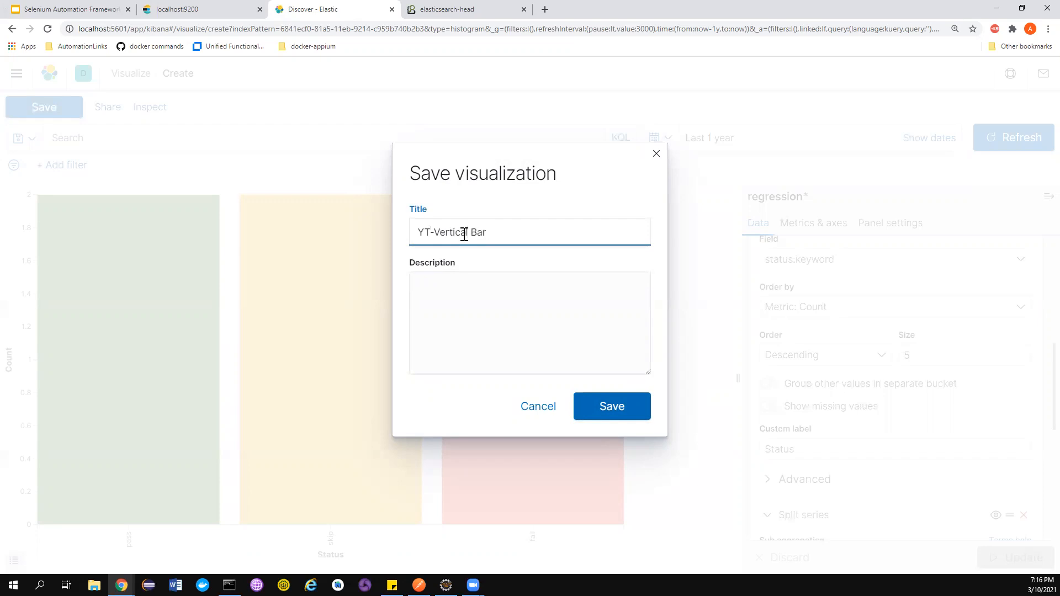
pyautogui.click(604, 407)
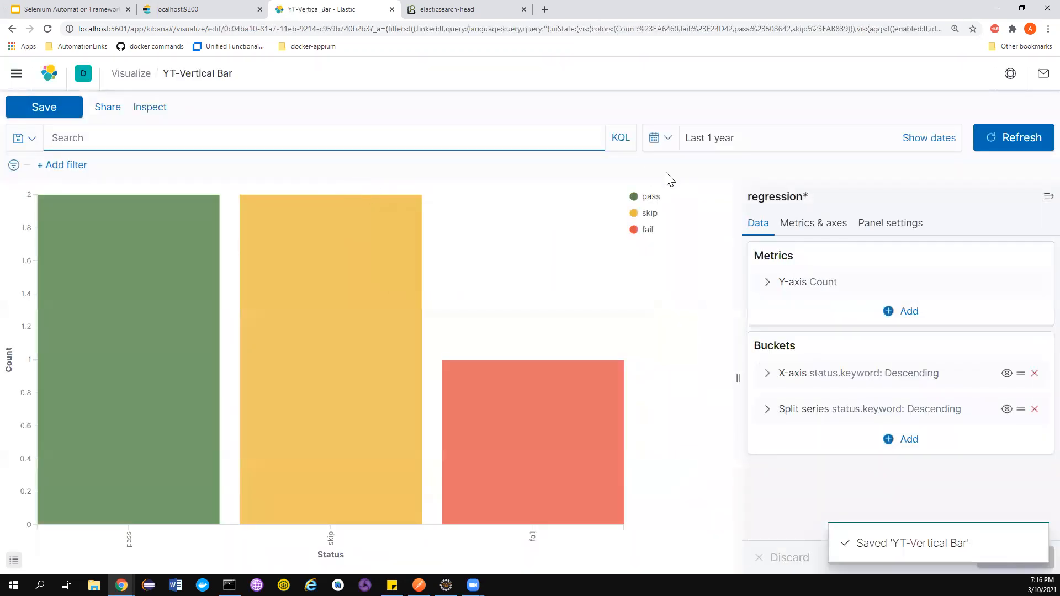
# Create a new Pie visualization from the visualizations list, using regression* as its source
pyautogui.click(16, 73)
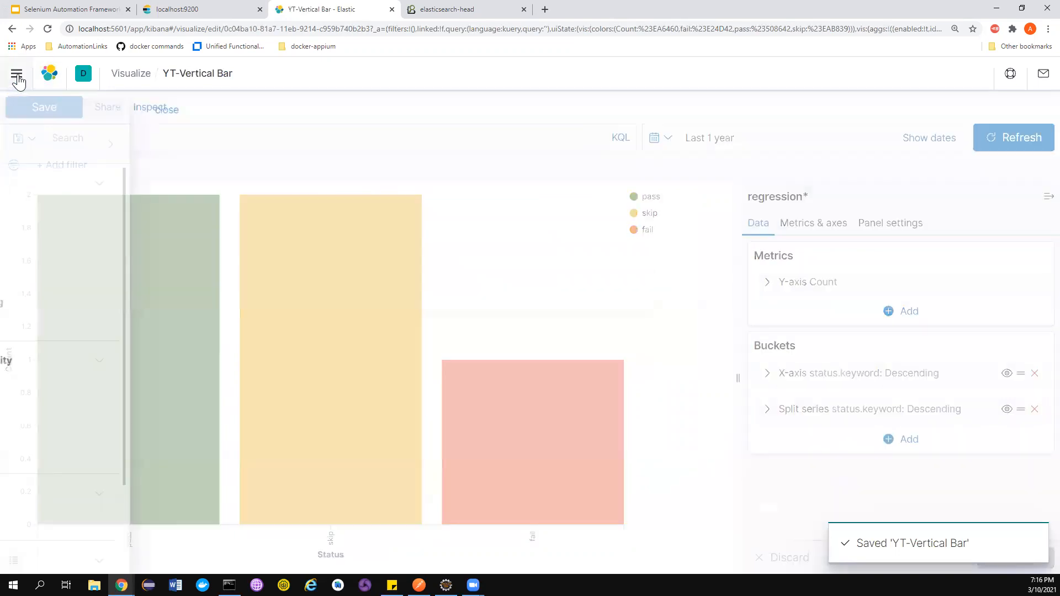
pyautogui.click(40, 324)
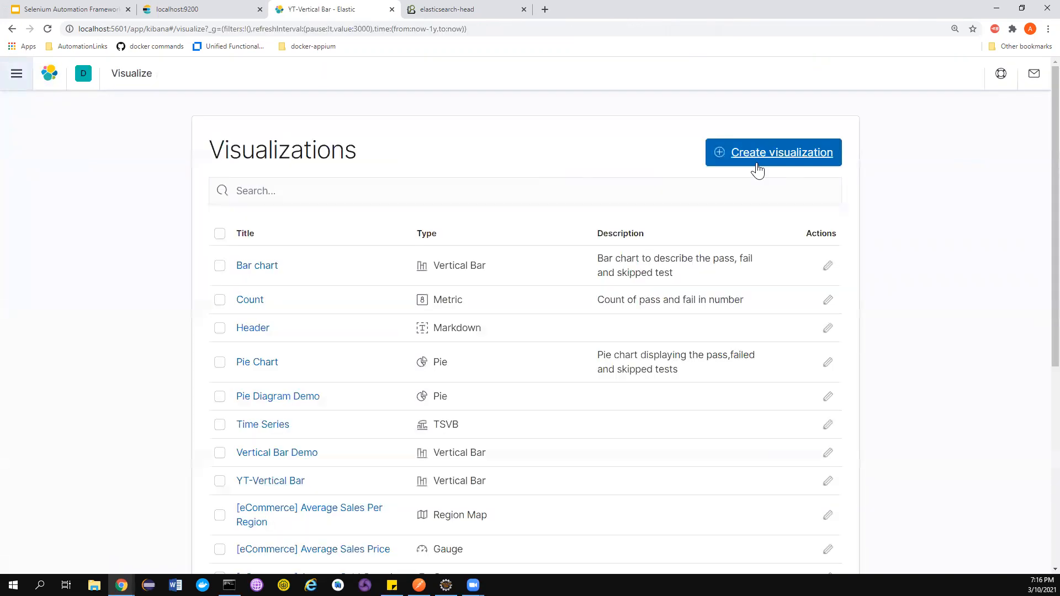
pyautogui.click(751, 153)
pyautogui.scroll(-1, 364, 298)
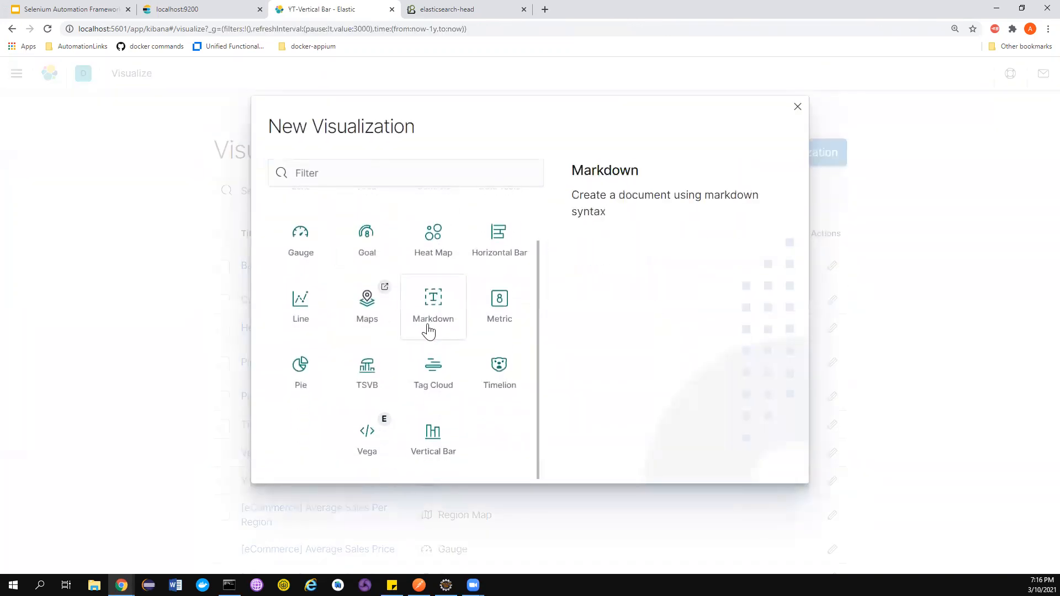
pyautogui.scroll(1, 450, 294)
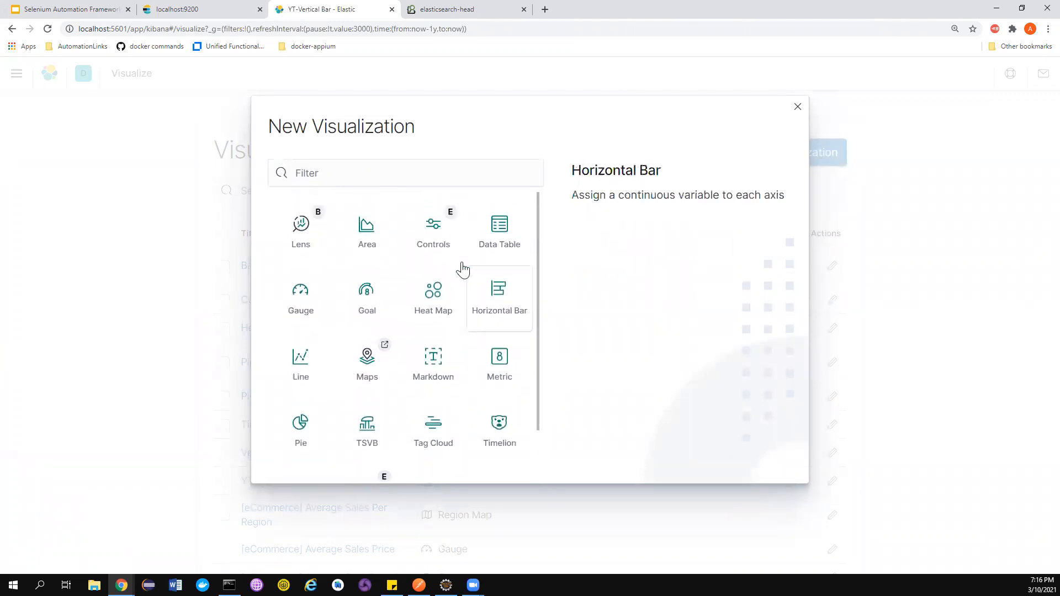
pyautogui.scroll(-1, 436, 369)
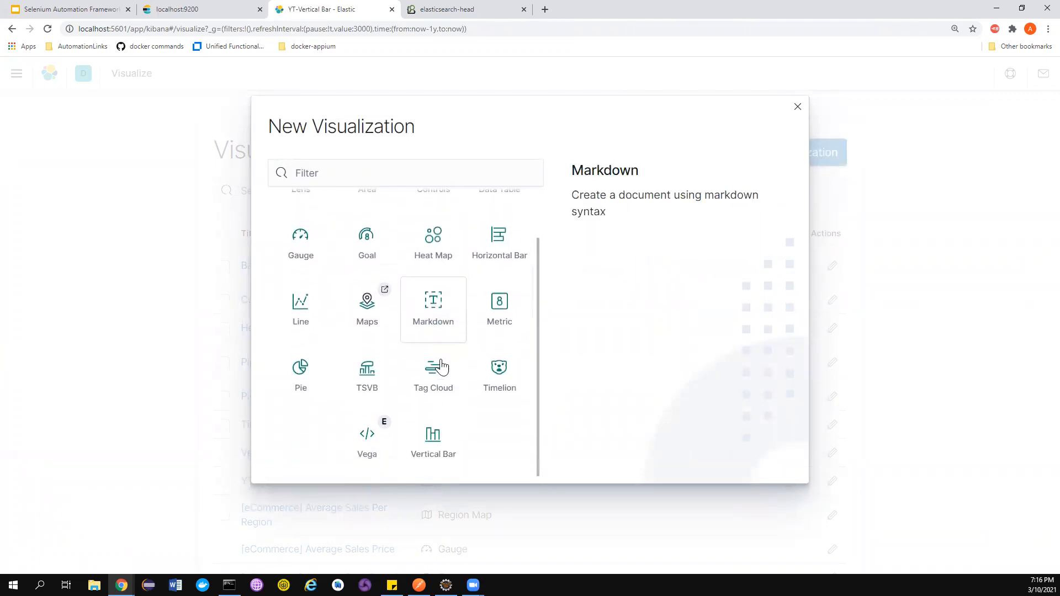
pyautogui.scroll(1, 367, 300)
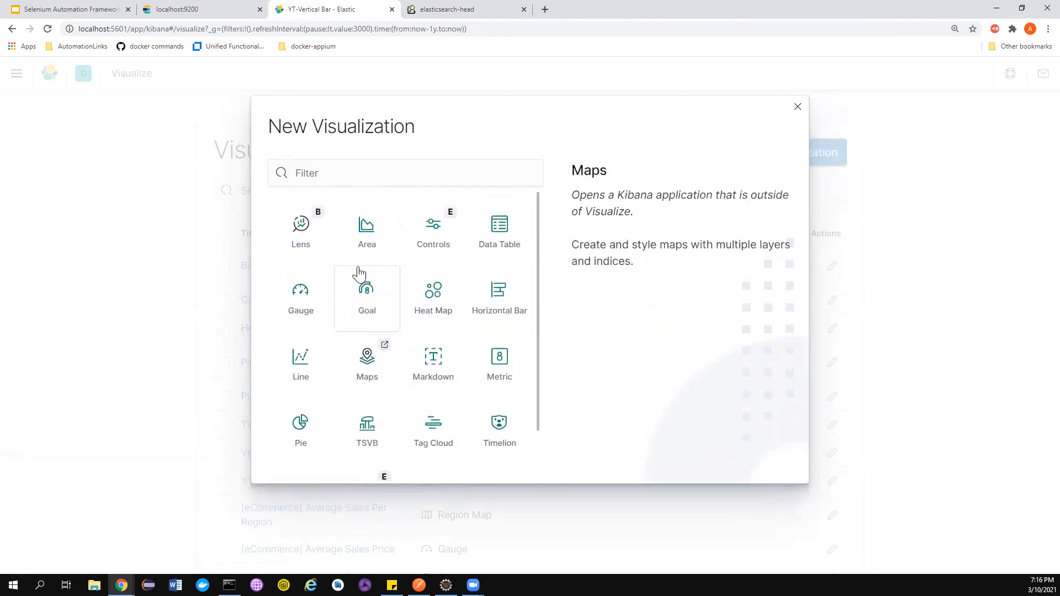
pyautogui.click(300, 422)
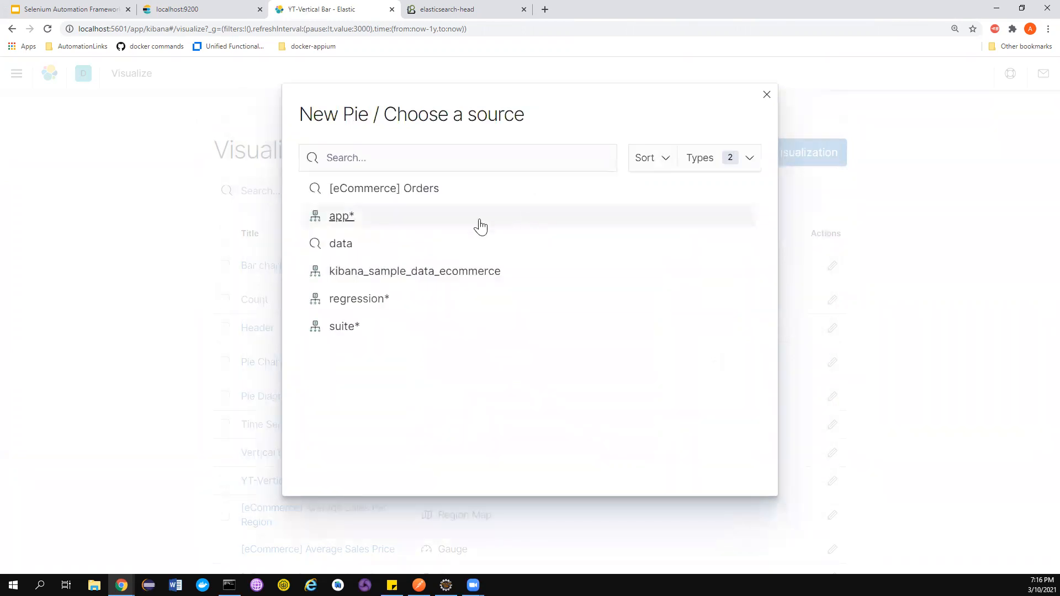
pyautogui.click(352, 304)
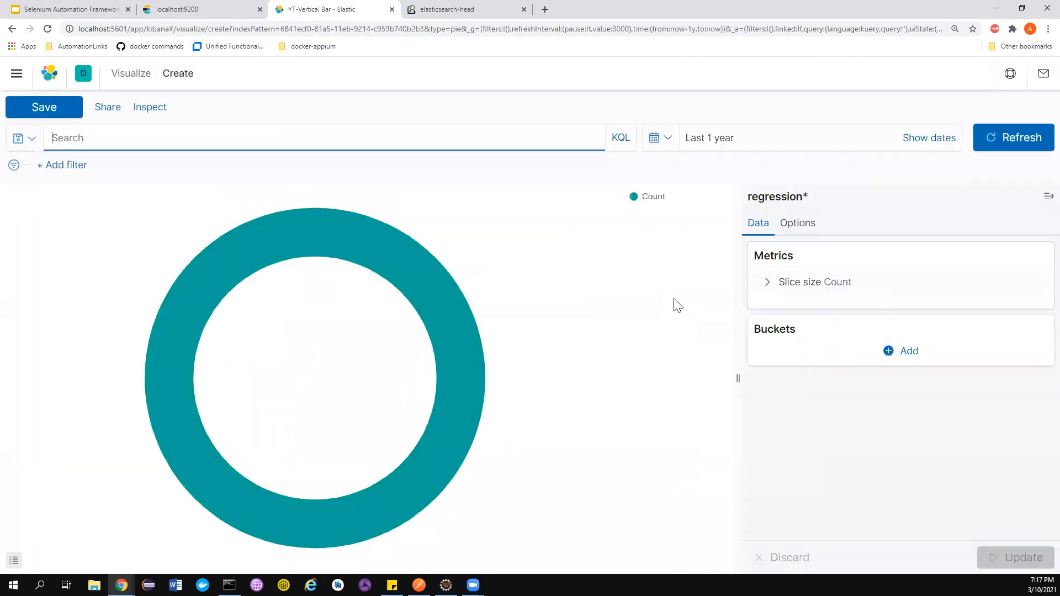
# Add a Split slices bucket with a Terms aggregation on status.keyword and update the chart
pyautogui.click(892, 353)
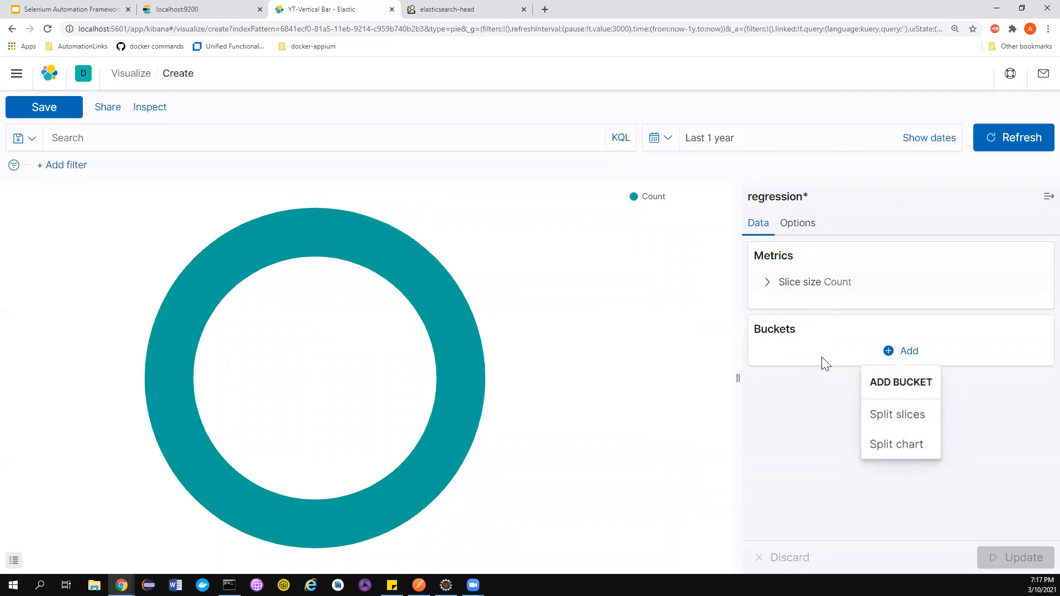
pyautogui.click(885, 417)
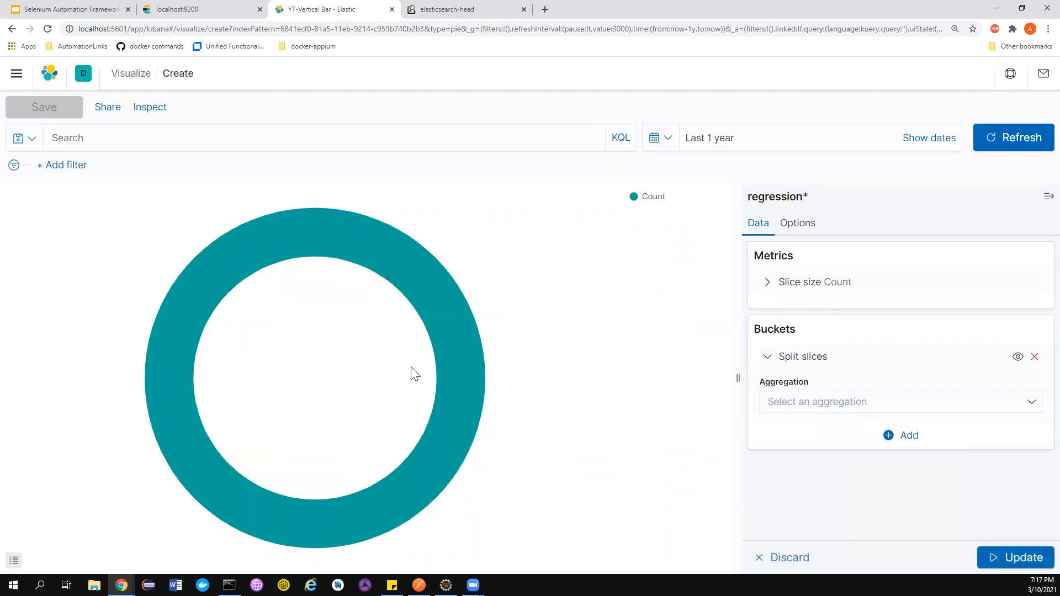
pyautogui.click(883, 407)
pyautogui.scroll(-1, 819, 530)
pyautogui.scroll(-2, 887, 478)
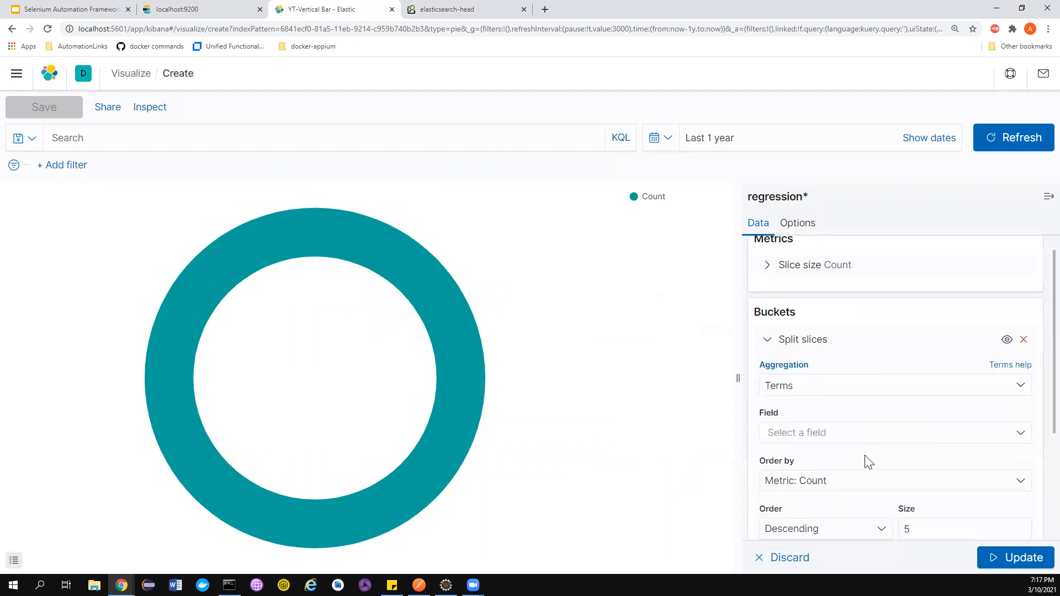
pyautogui.click(844, 339)
pyautogui.scroll(-2, 824, 450)
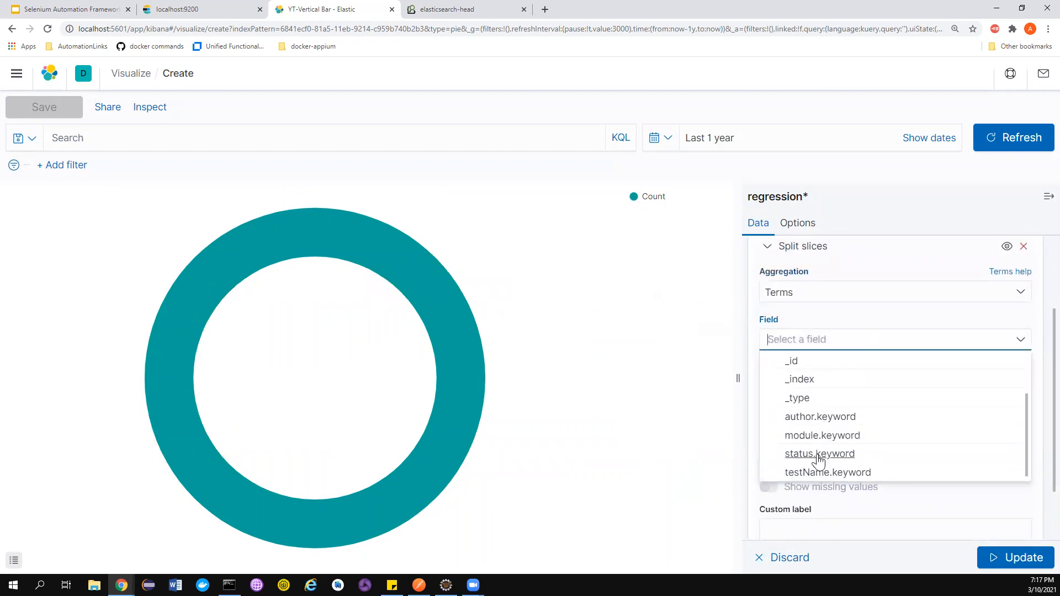
pyautogui.click(805, 451)
pyautogui.click(1017, 558)
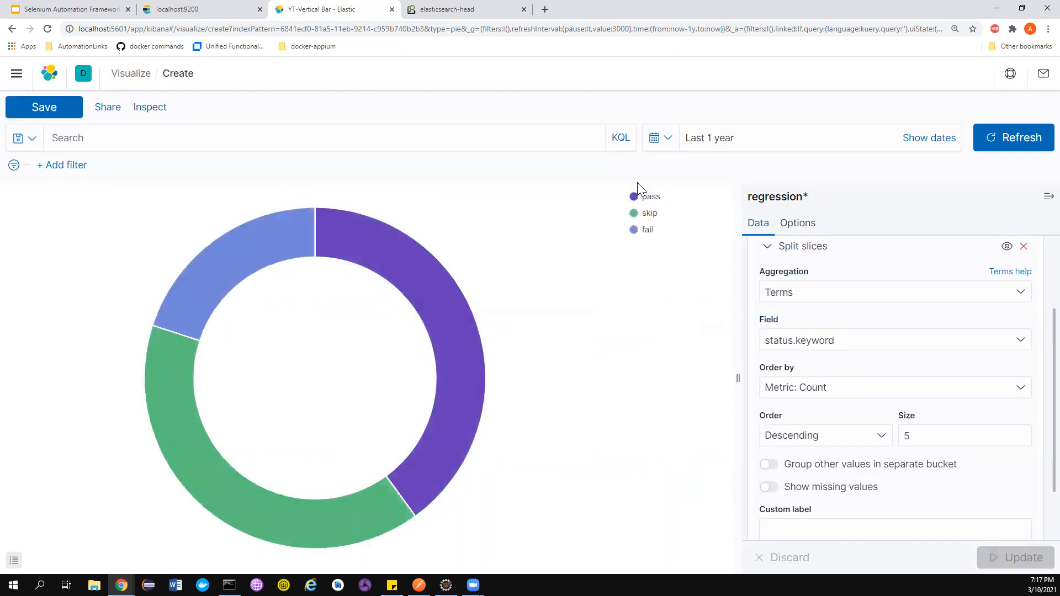
# Color the pass slice dark green, the skip slice yellow and the fail slice light red
pyautogui.click(645, 196)
pyautogui.click(489, 243)
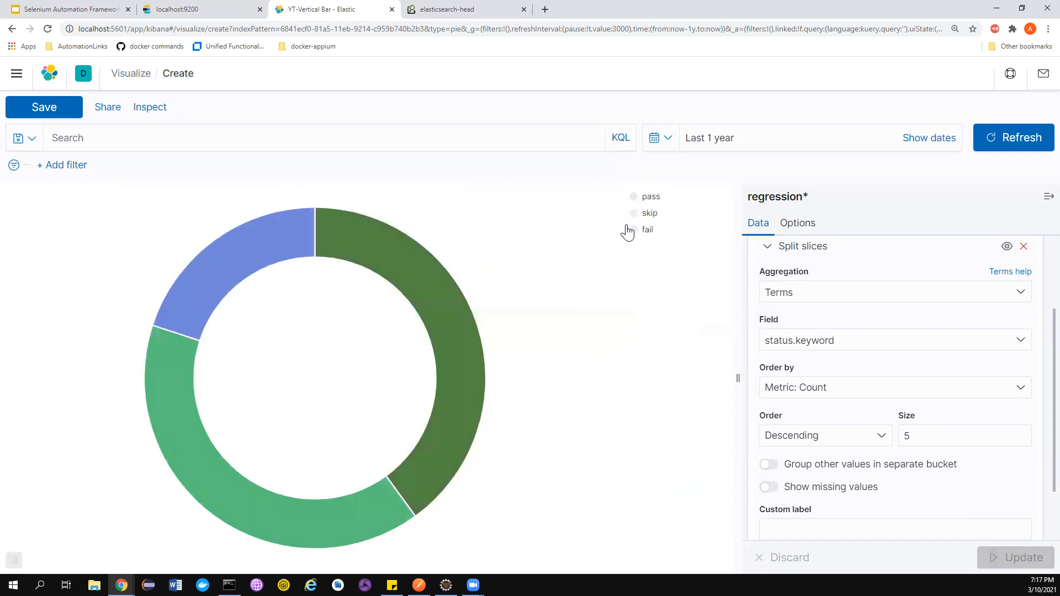
pyautogui.click(634, 215)
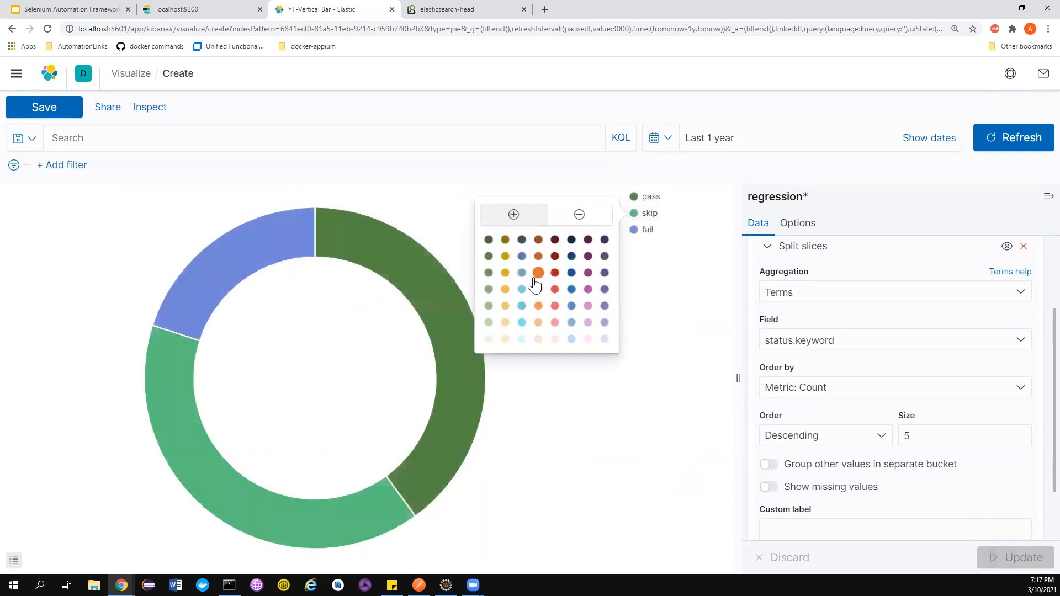
pyautogui.click(506, 272)
pyautogui.click(635, 231)
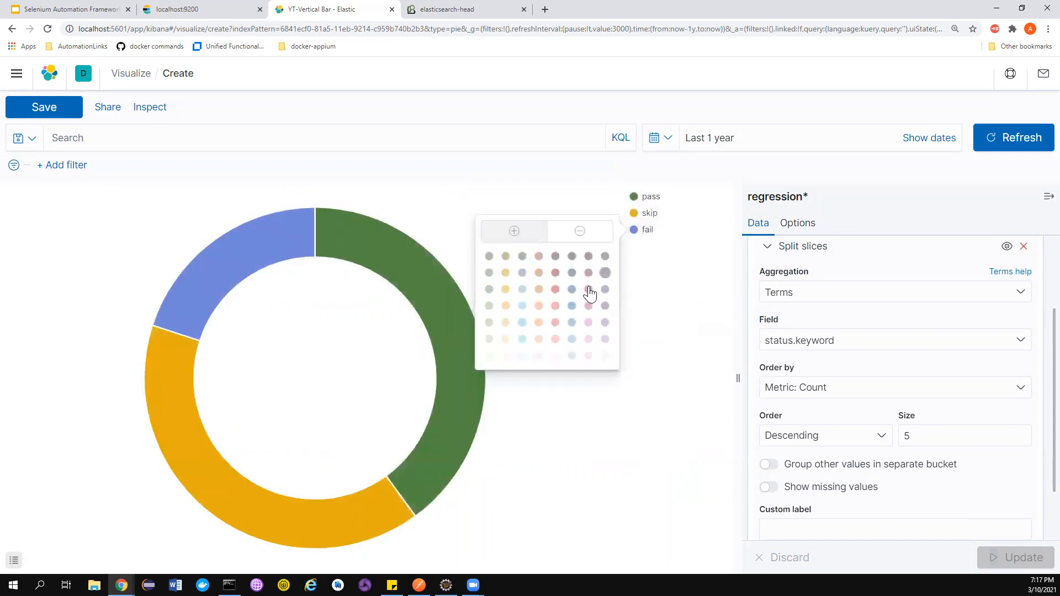
pyautogui.click(555, 328)
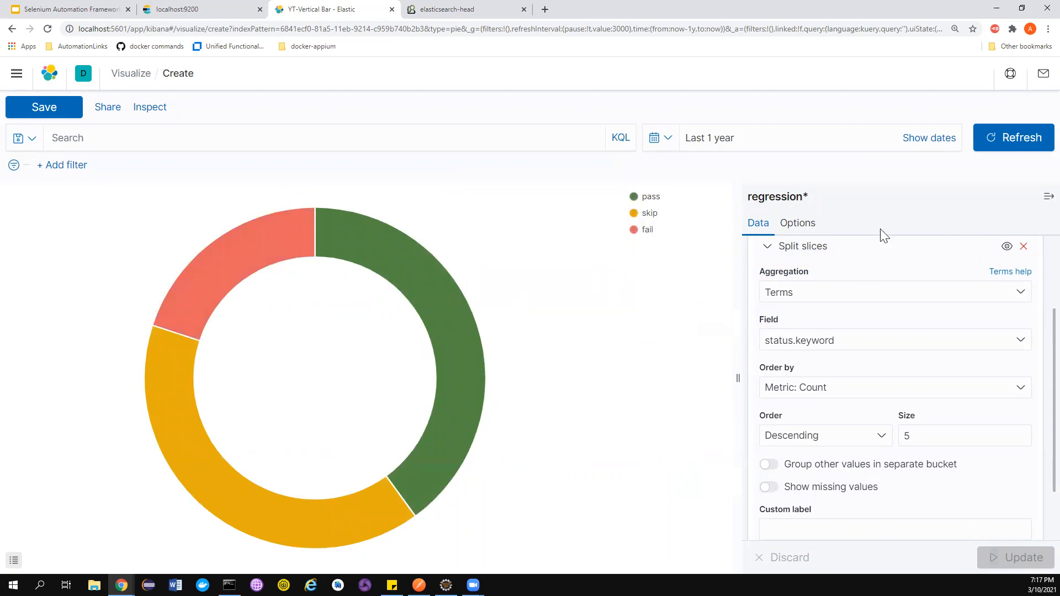
# Update the chart with the Donut setting turned off, and turn the setting back on
pyautogui.scroll(3, 817, 267)
pyautogui.click(801, 224)
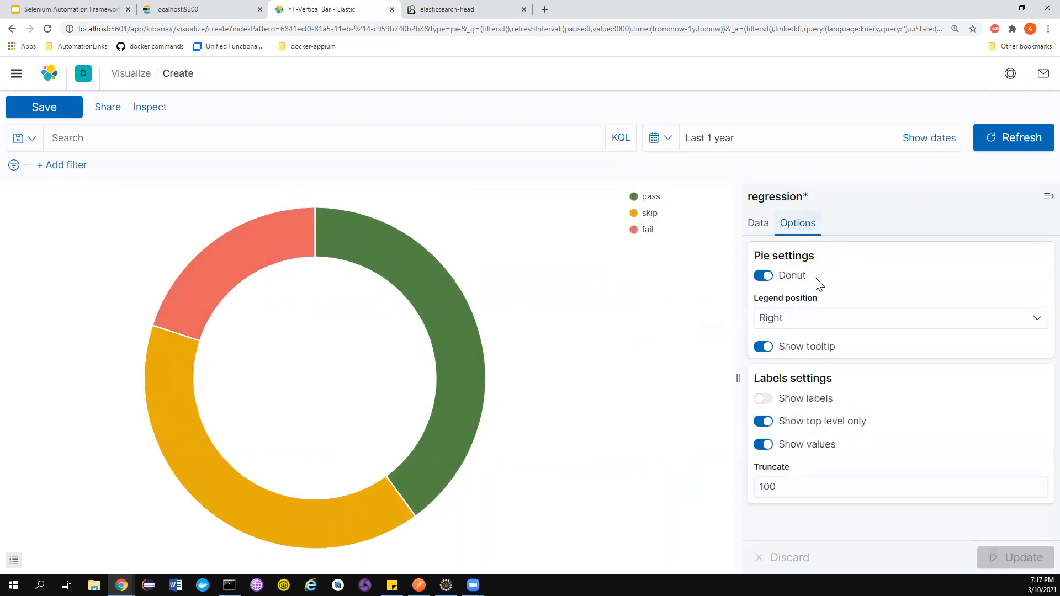
pyautogui.click(763, 276)
pyautogui.click(1017, 557)
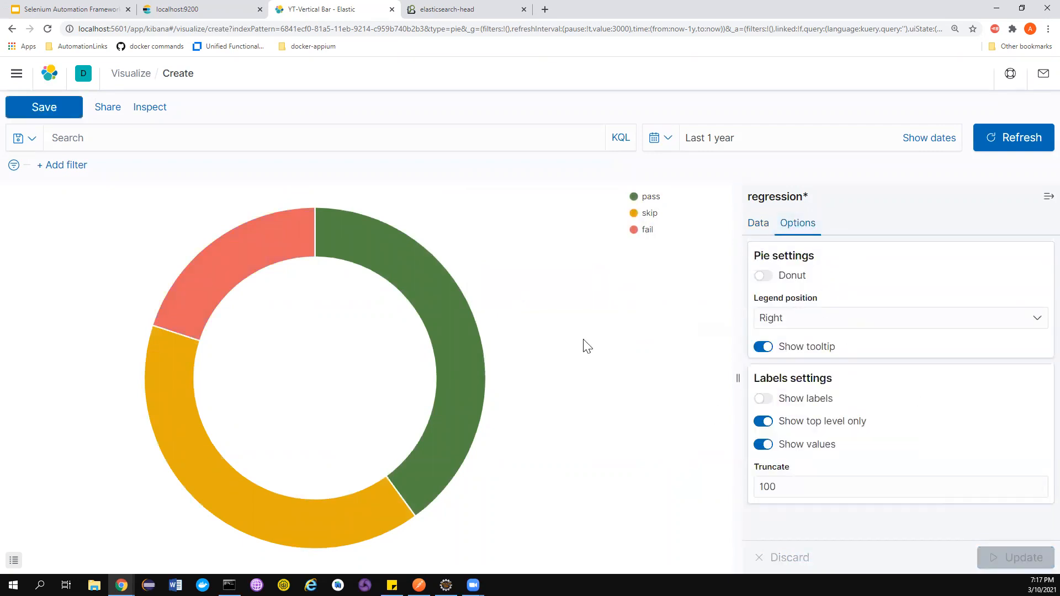
pyautogui.click(766, 278)
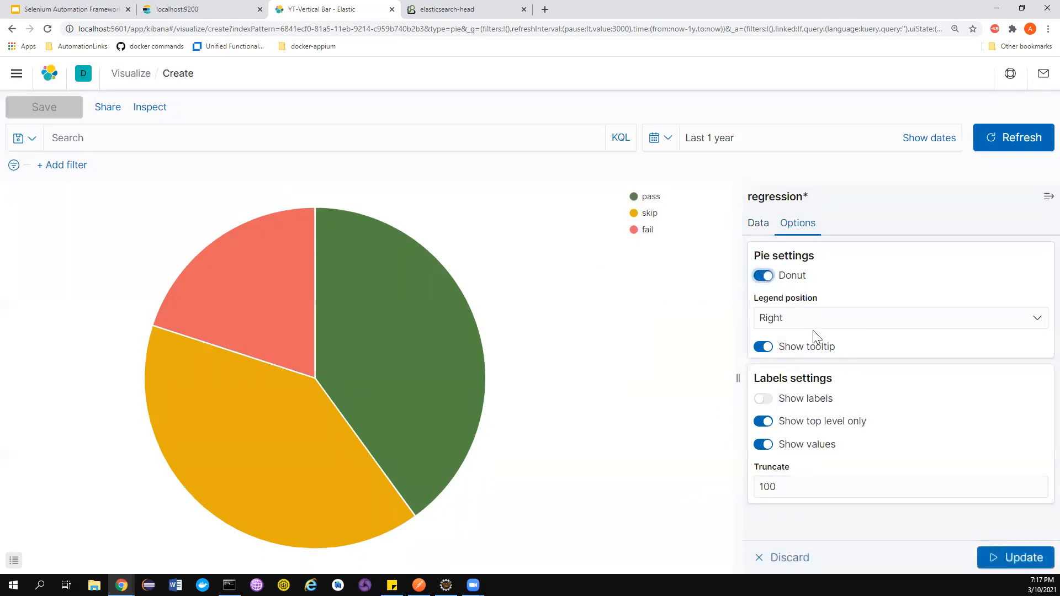
# Turn on the slice labels, update the chart and return to its data settings
pyautogui.click(763, 400)
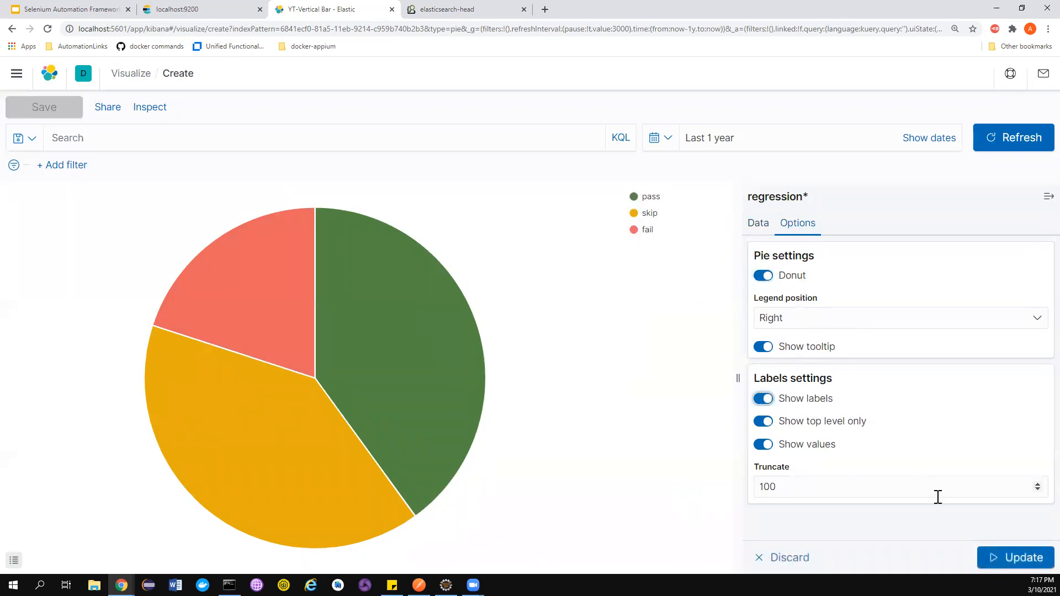
pyautogui.click(994, 559)
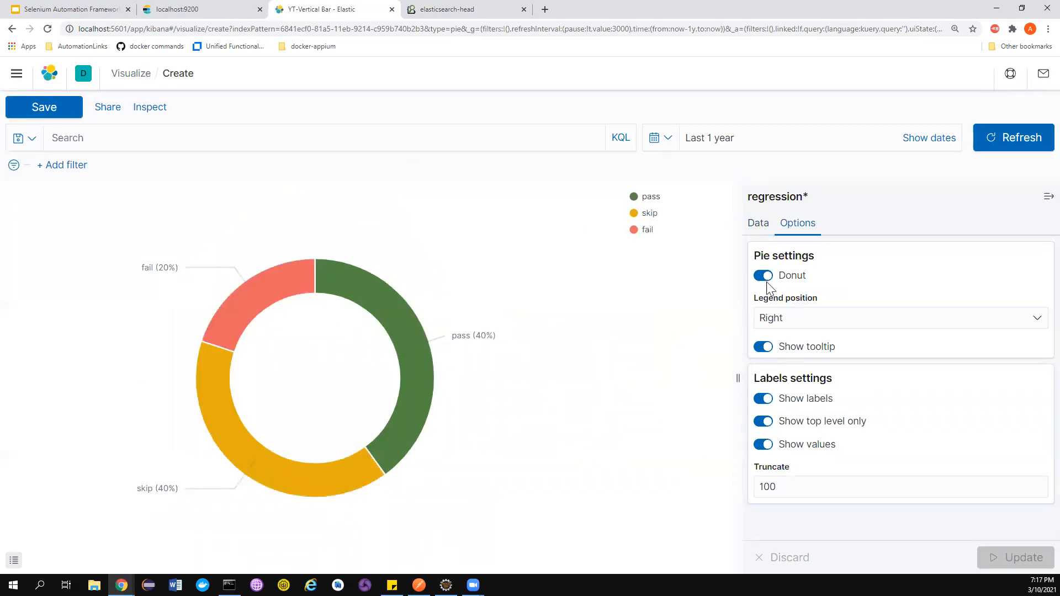
pyautogui.click(758, 226)
pyautogui.scroll(-3, 858, 415)
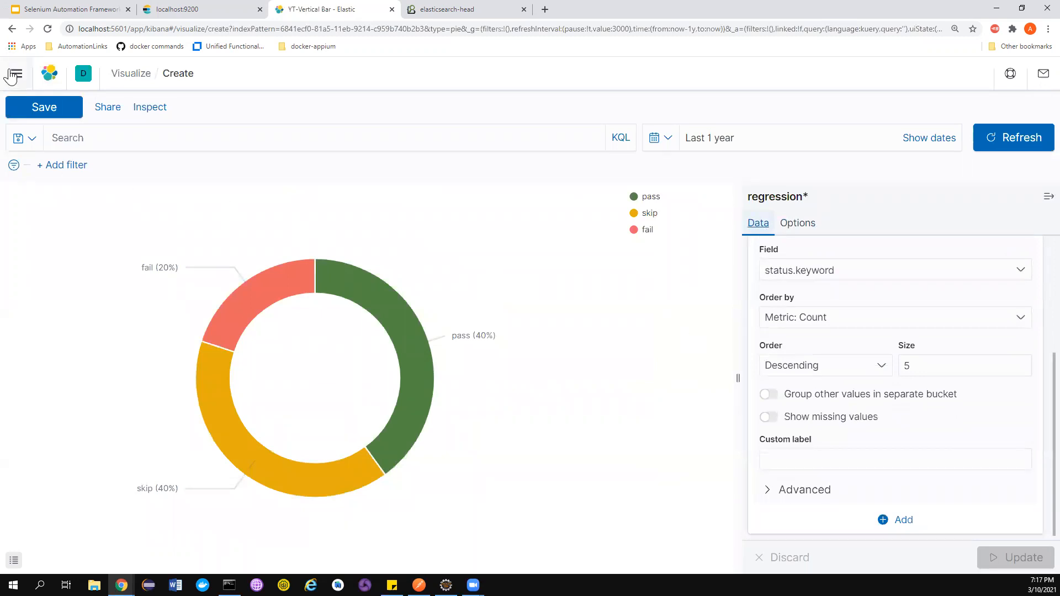
# Save the visualization with the title YT - Pie Diagram and go back to the visualizations list
pyautogui.click(46, 109)
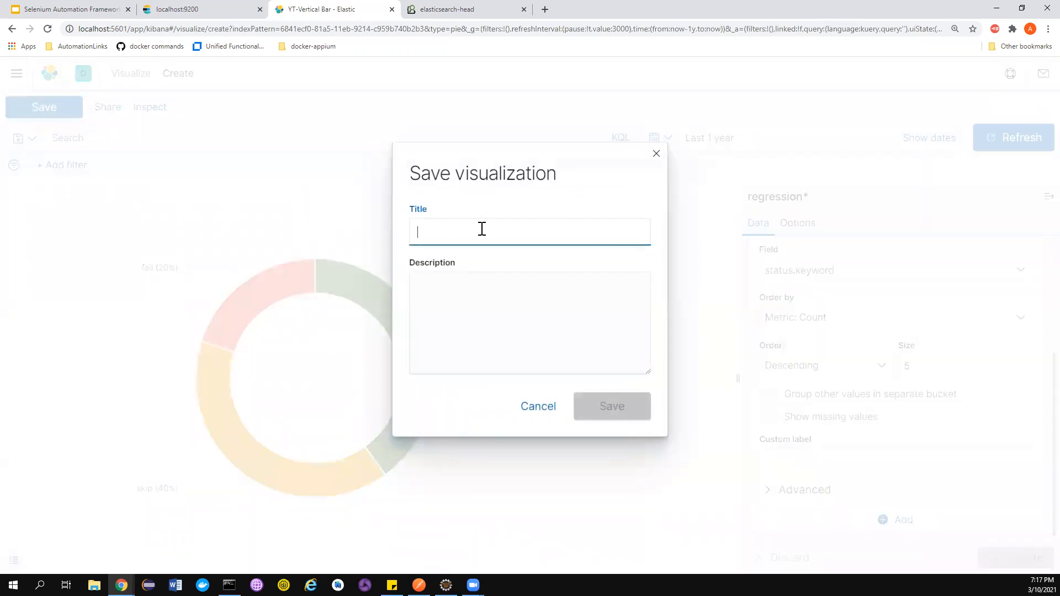
pyautogui.write('YT - Pie Diagram')
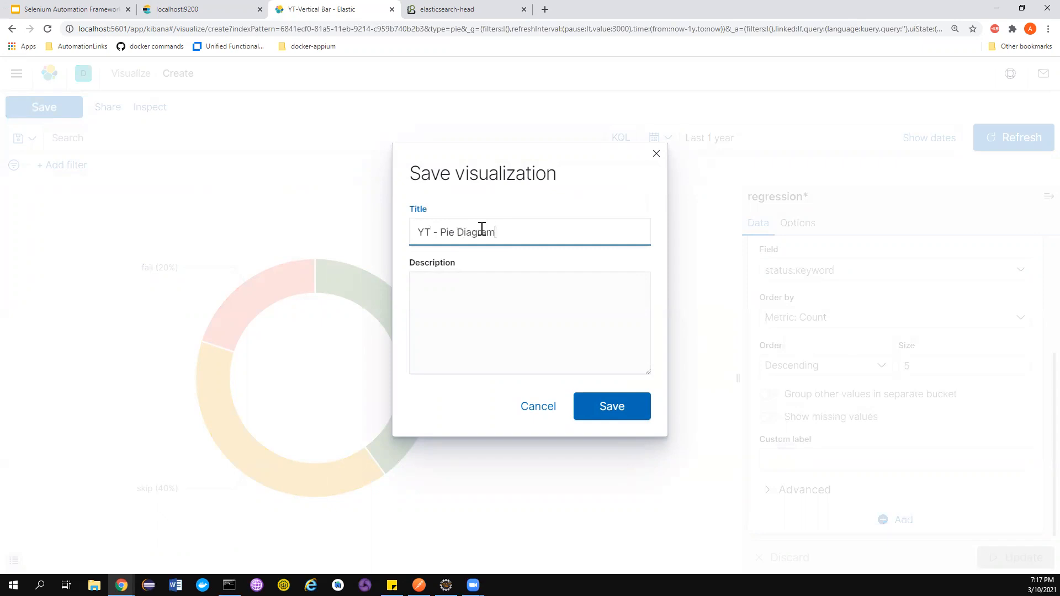
pyautogui.click(605, 400)
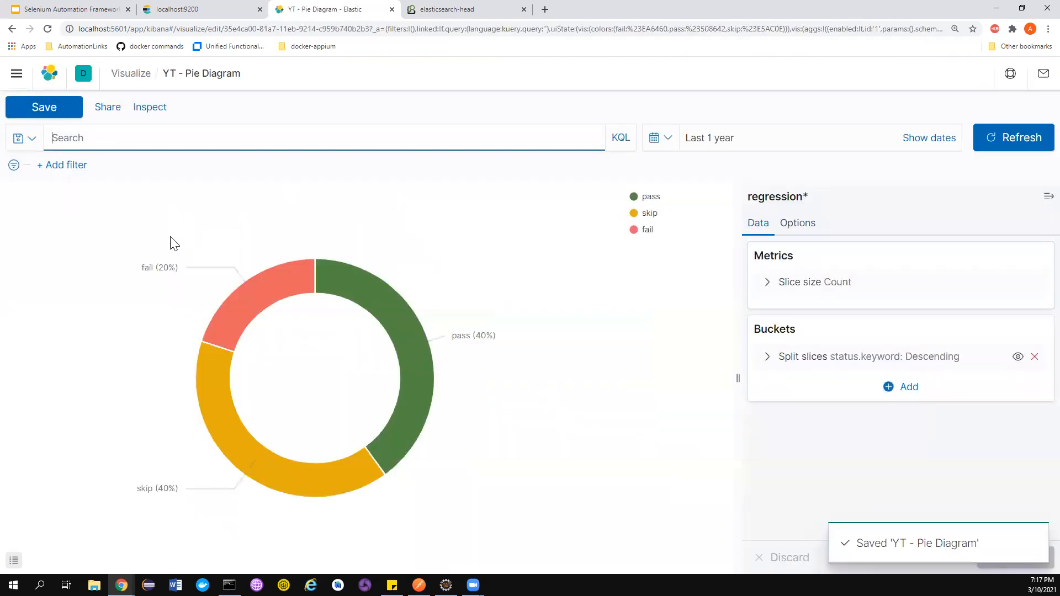
pyautogui.click(17, 74)
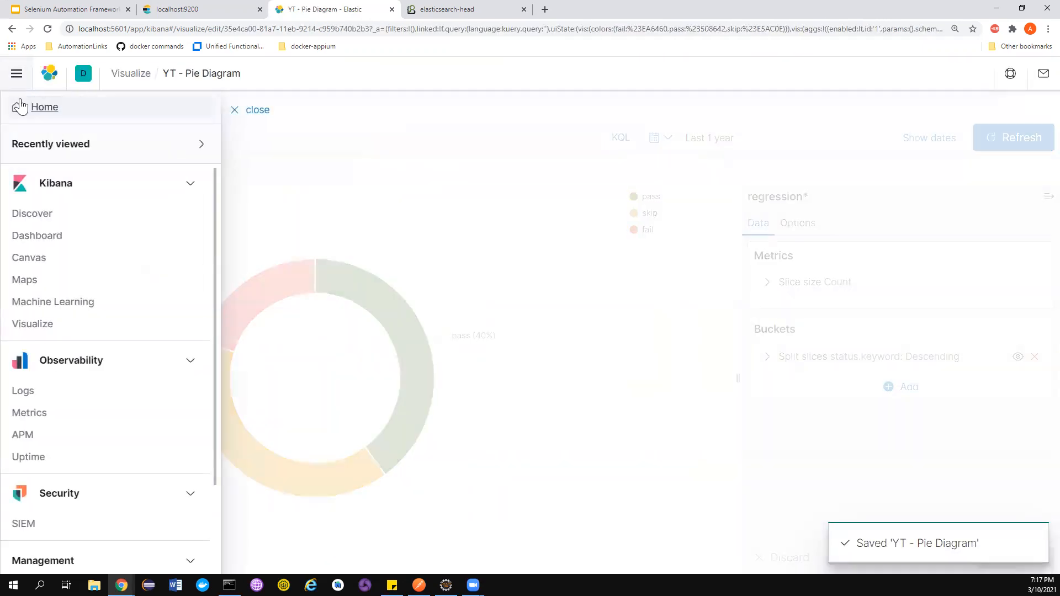
pyautogui.click(27, 325)
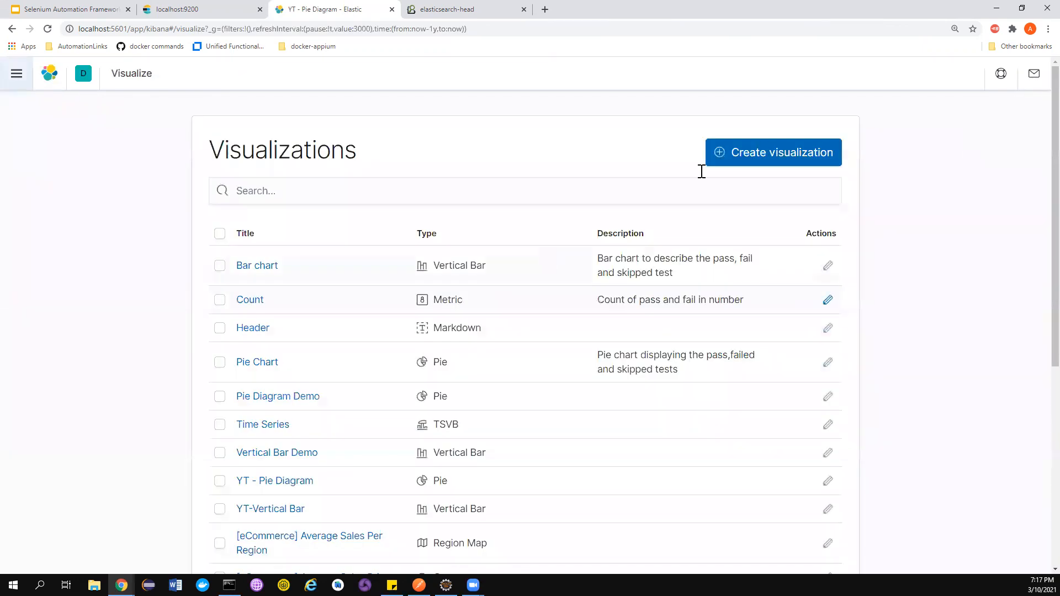
pyautogui.click(765, 155)
pyautogui.scroll(-1, 502, 369)
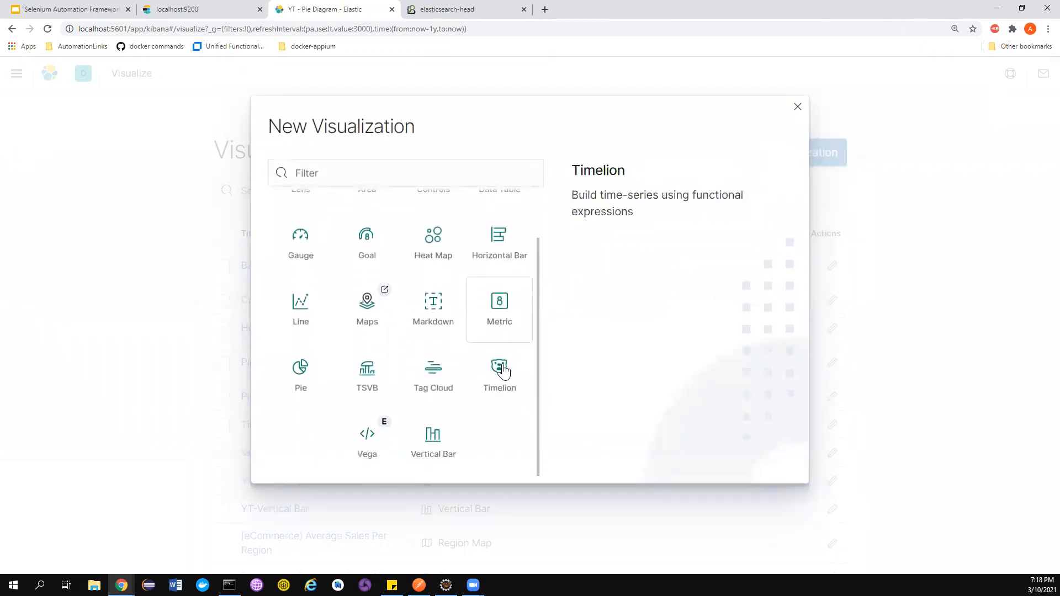
pyautogui.scroll(1, 420, 319)
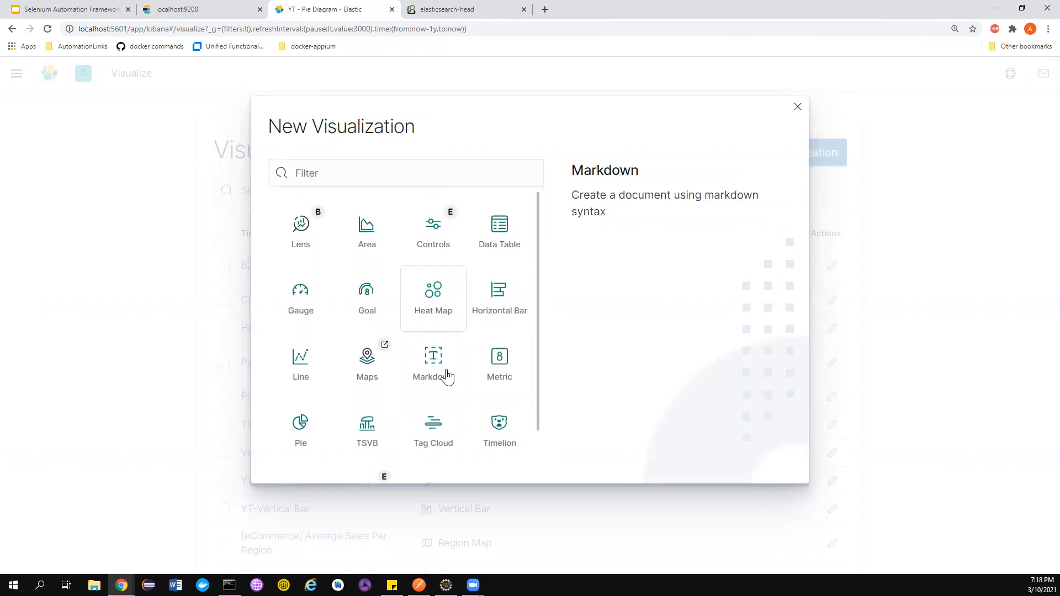
pyautogui.click(512, 359)
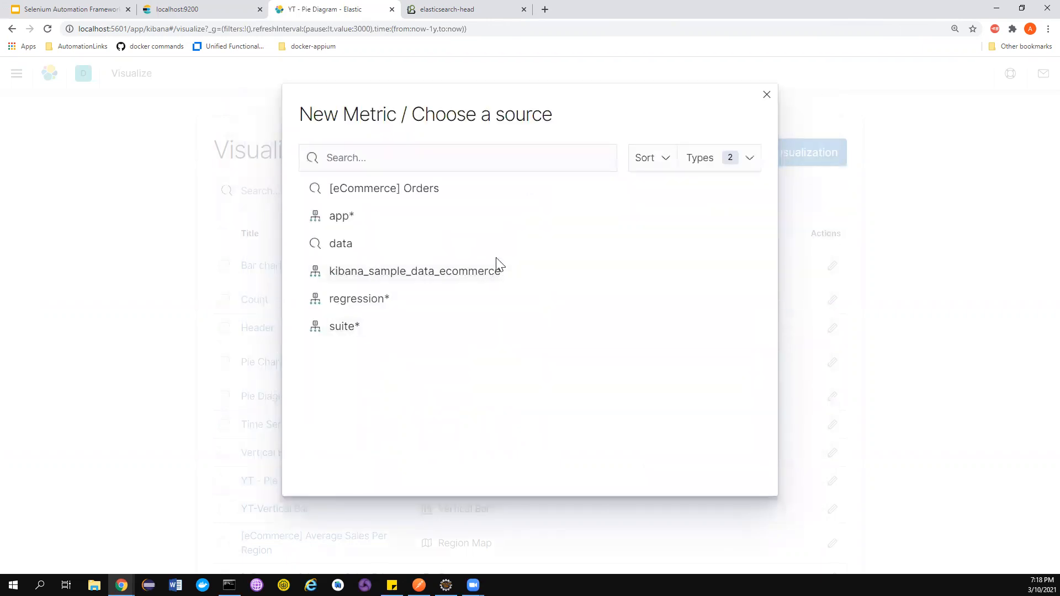
pyautogui.click(766, 95)
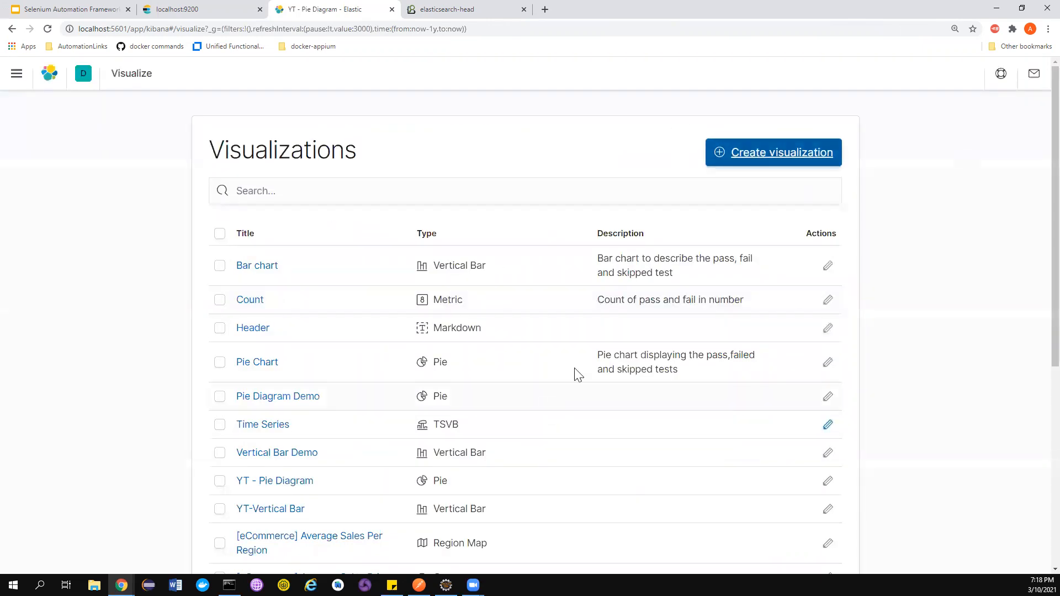
# Create a new Metric visualization using regression* as the source
pyautogui.click(752, 153)
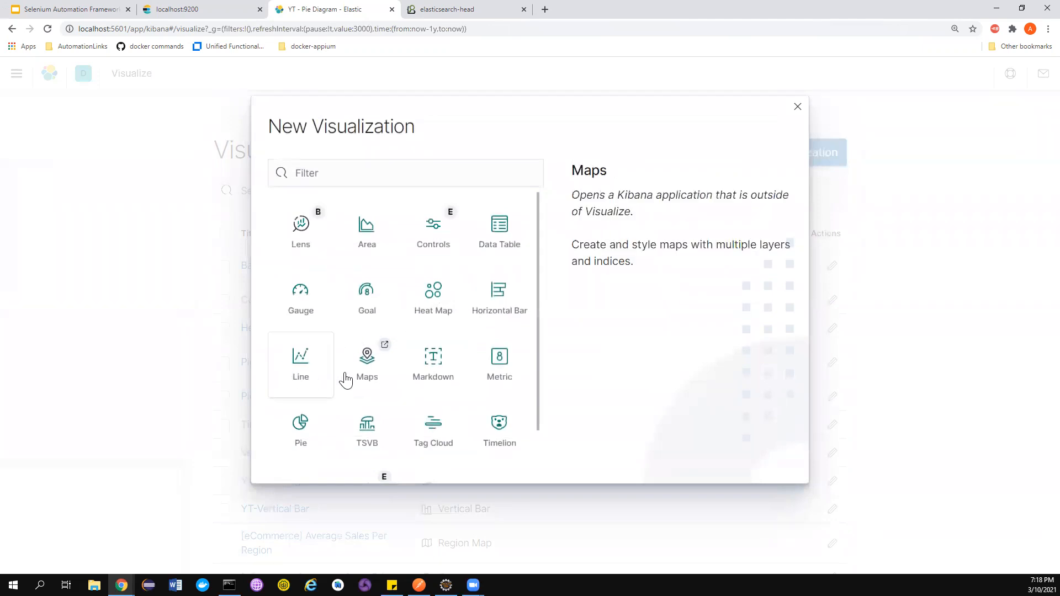
pyautogui.scroll(-1, 337, 379)
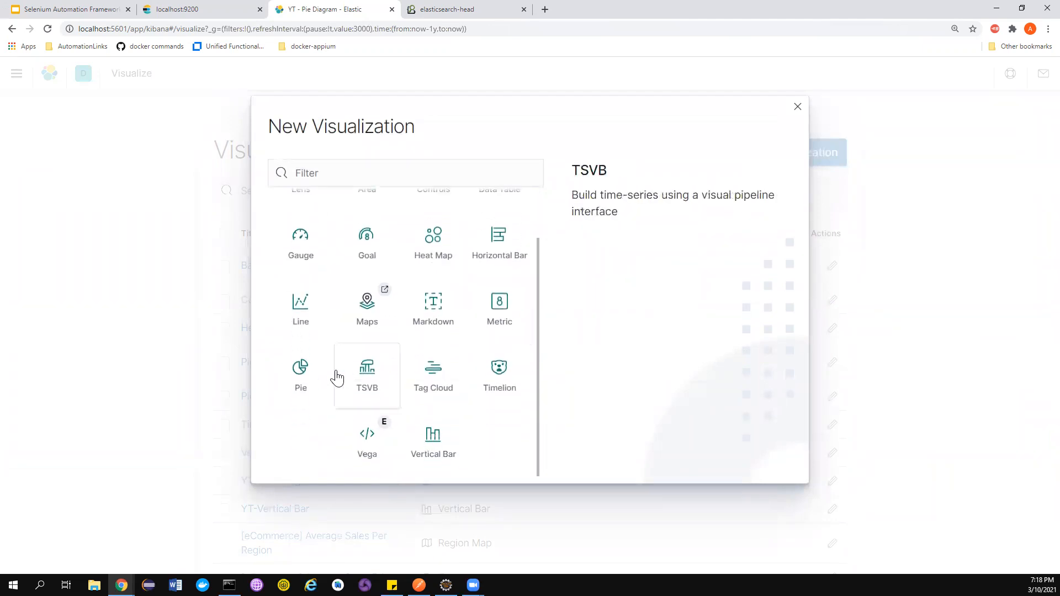
pyautogui.scroll(1, 483, 265)
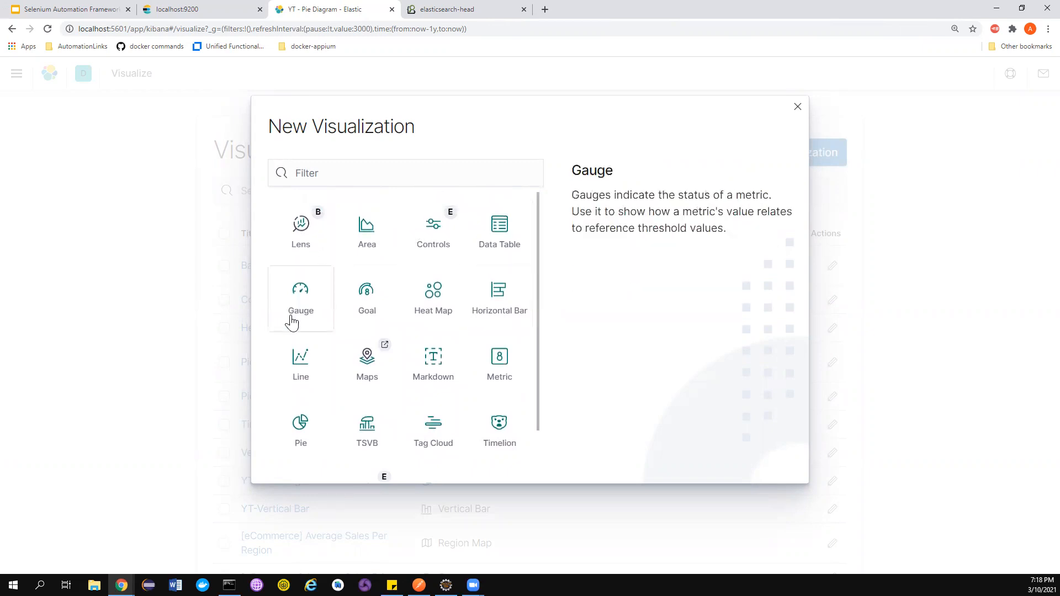
pyautogui.click(498, 367)
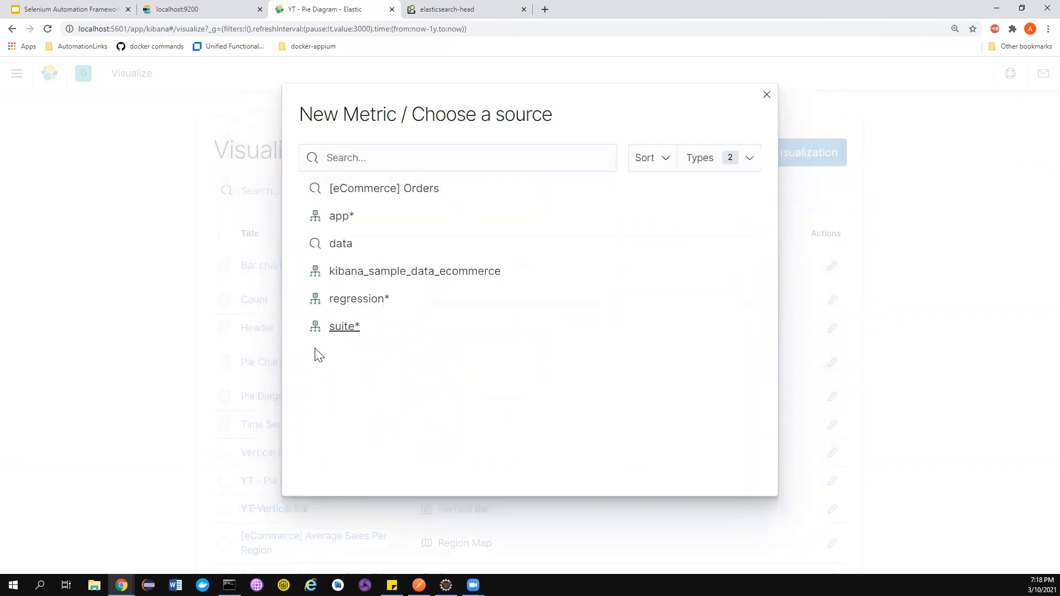
pyautogui.click(351, 301)
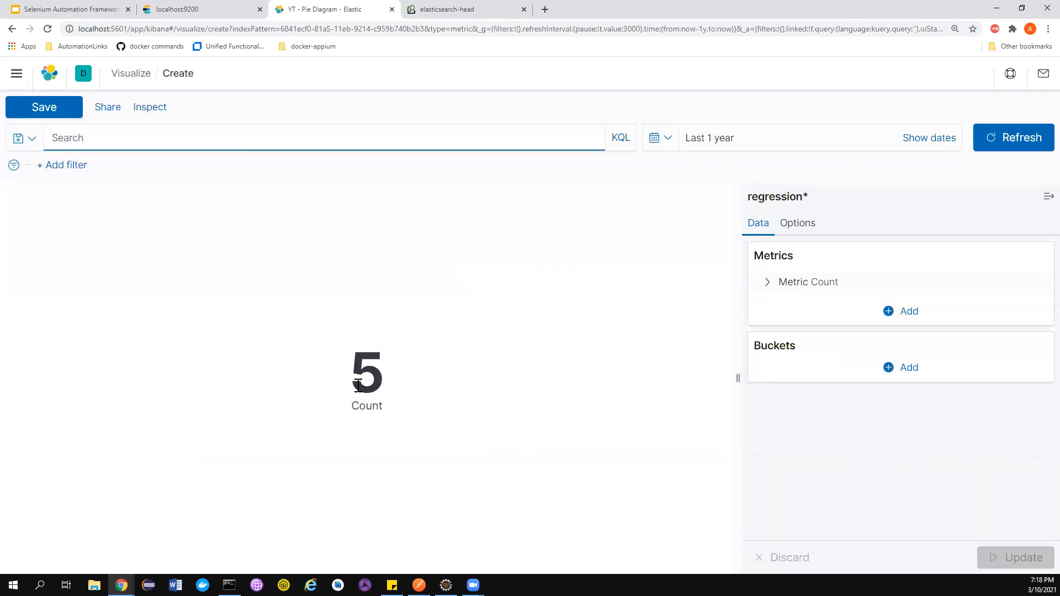
# Add a Split group bucket with a Terms aggregation on status.keyword to the metric and update it
pyautogui.click(904, 367)
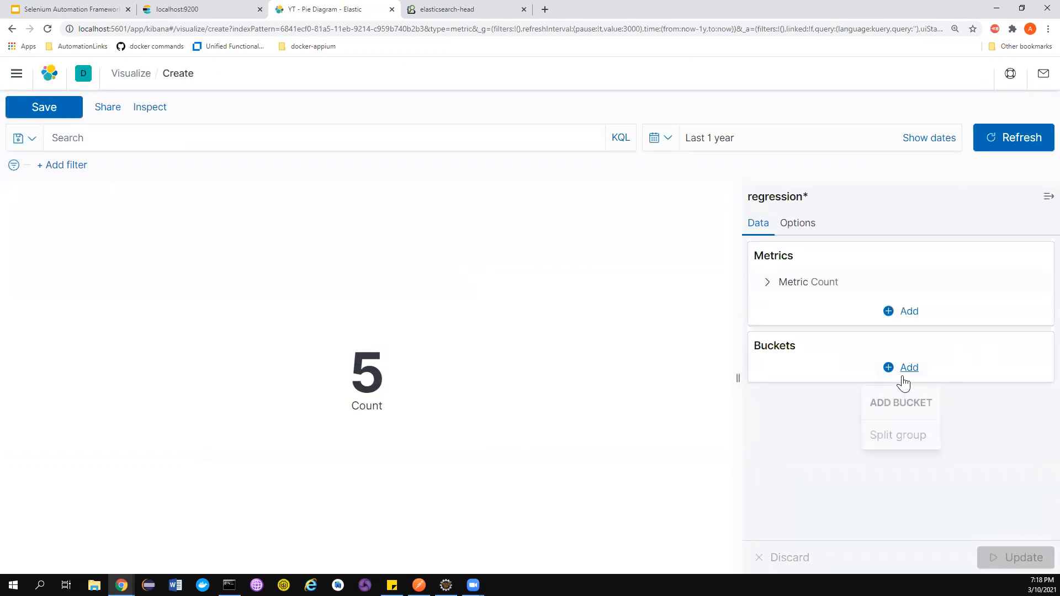
pyautogui.click(893, 432)
pyautogui.click(848, 417)
pyautogui.scroll(-1, 883, 551)
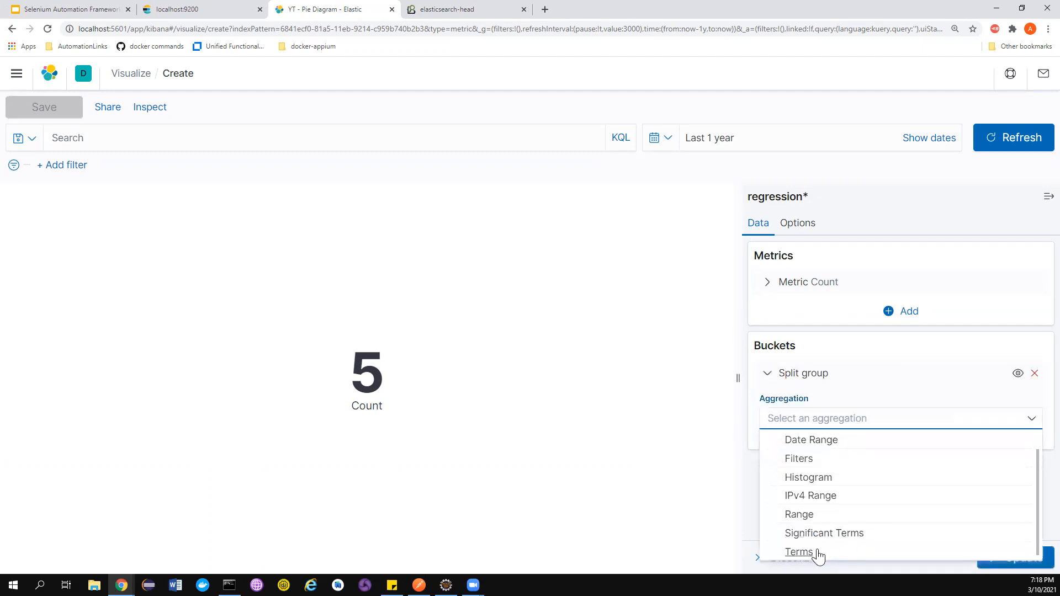
pyautogui.click(816, 554)
pyautogui.scroll(-3, 865, 431)
pyautogui.click(841, 307)
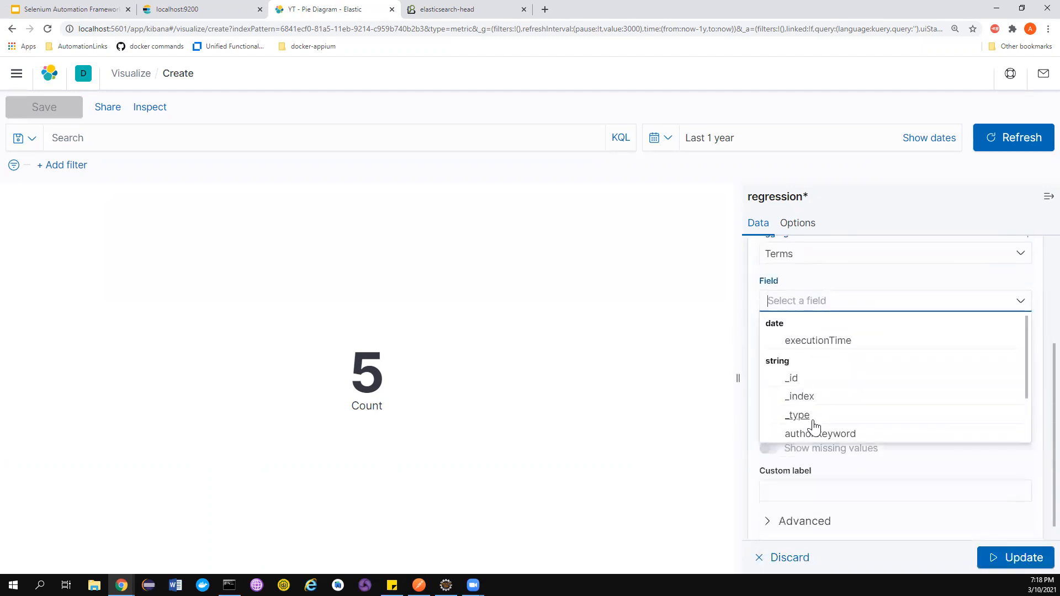
pyautogui.scroll(-2, 803, 425)
pyautogui.click(807, 421)
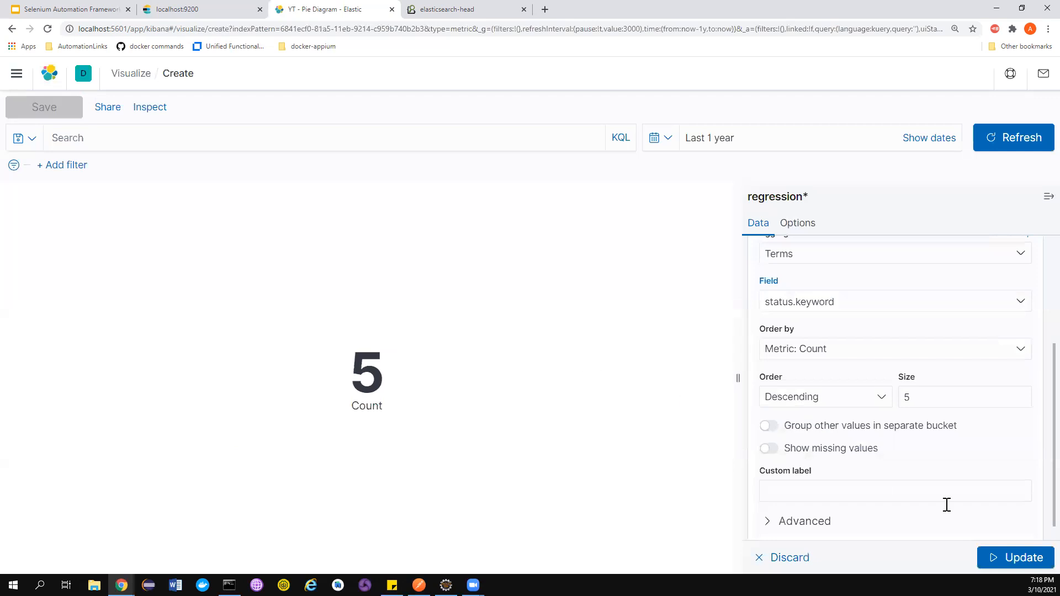
pyautogui.click(1022, 560)
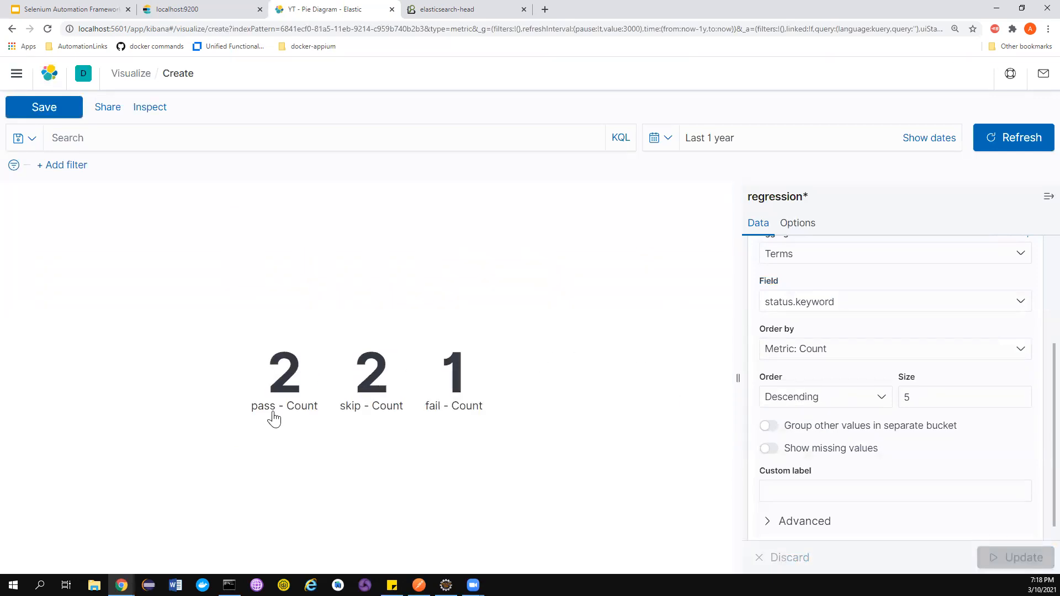
# Set the metric font size to 76 points and update the visualization
pyautogui.scroll(3, 828, 332)
pyautogui.click(799, 223)
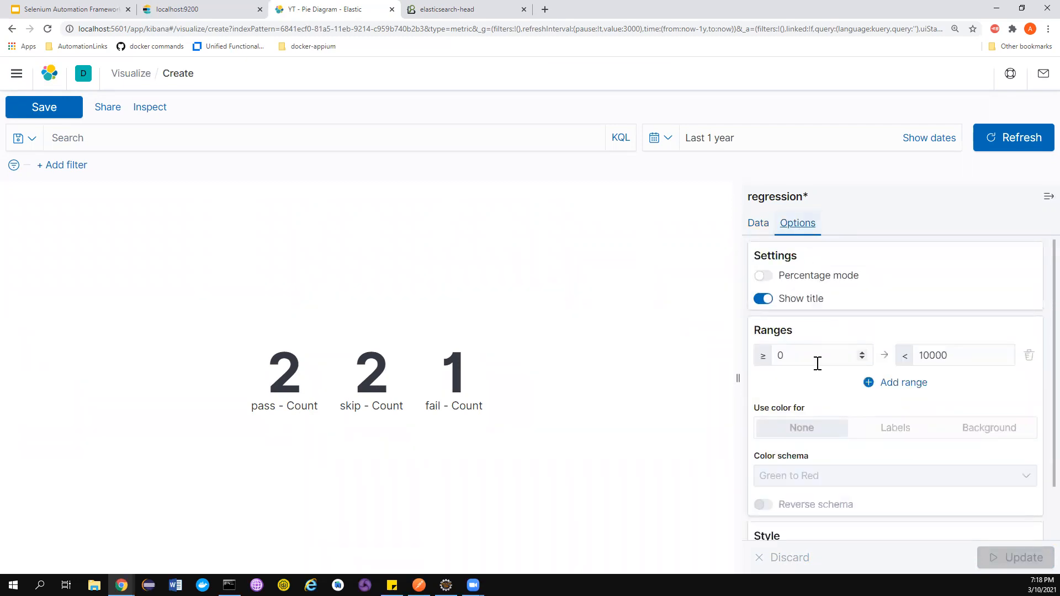
pyautogui.scroll(-2, 797, 404)
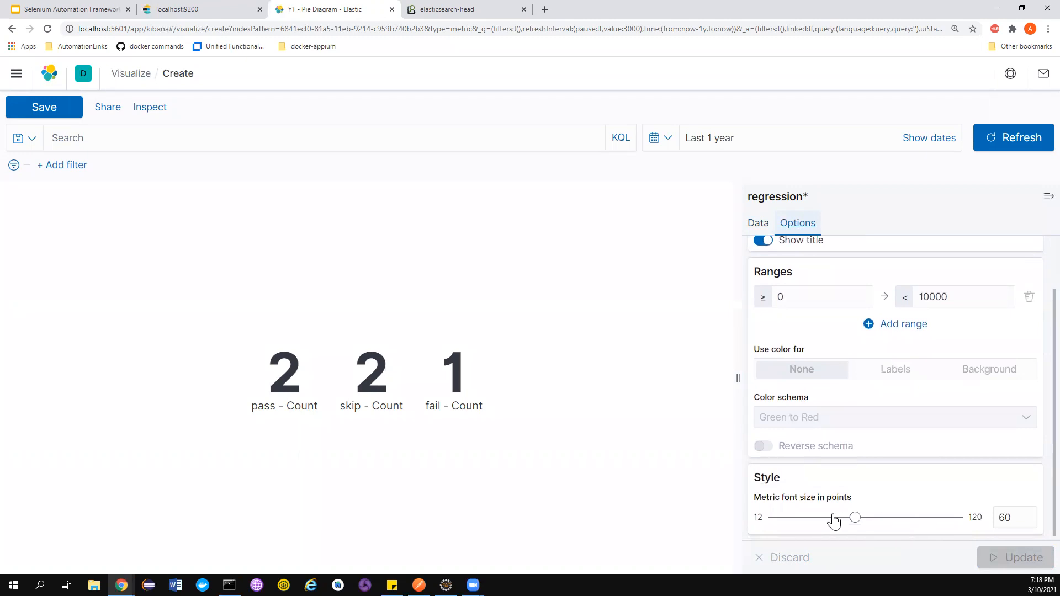
pyautogui.click(882, 518)
pyautogui.click(1035, 559)
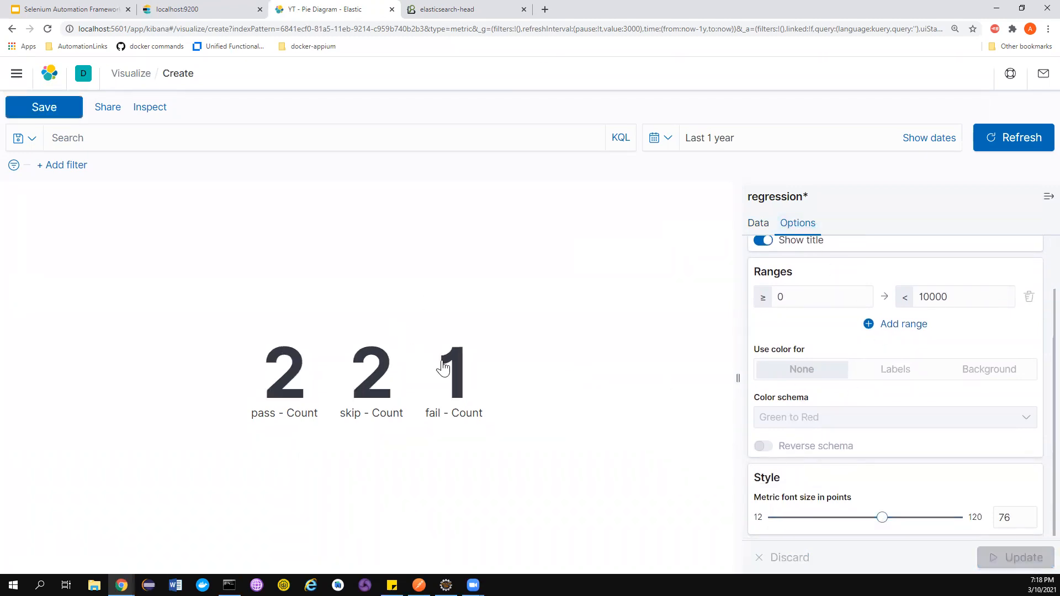
# Save the metric visualization with the title YT - Count
pyautogui.click(41, 106)
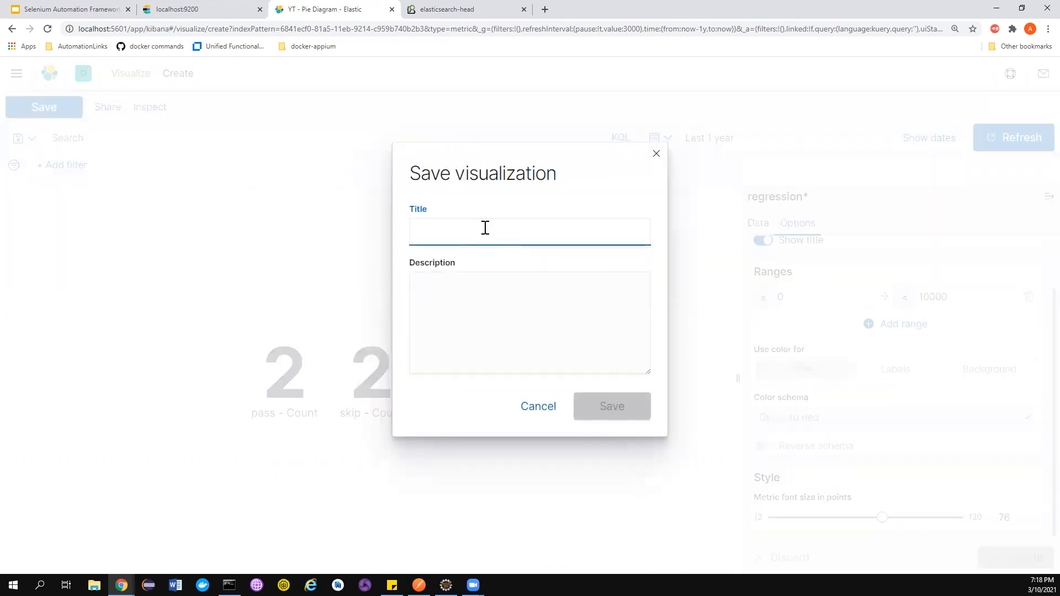
pyautogui.write('YT - Count')
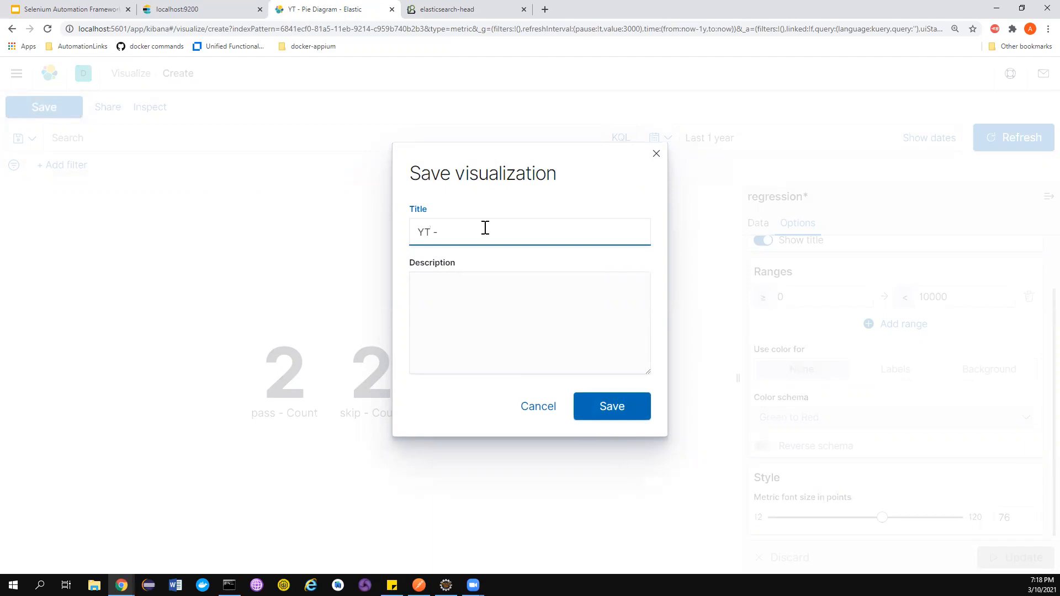
pyautogui.click(617, 417)
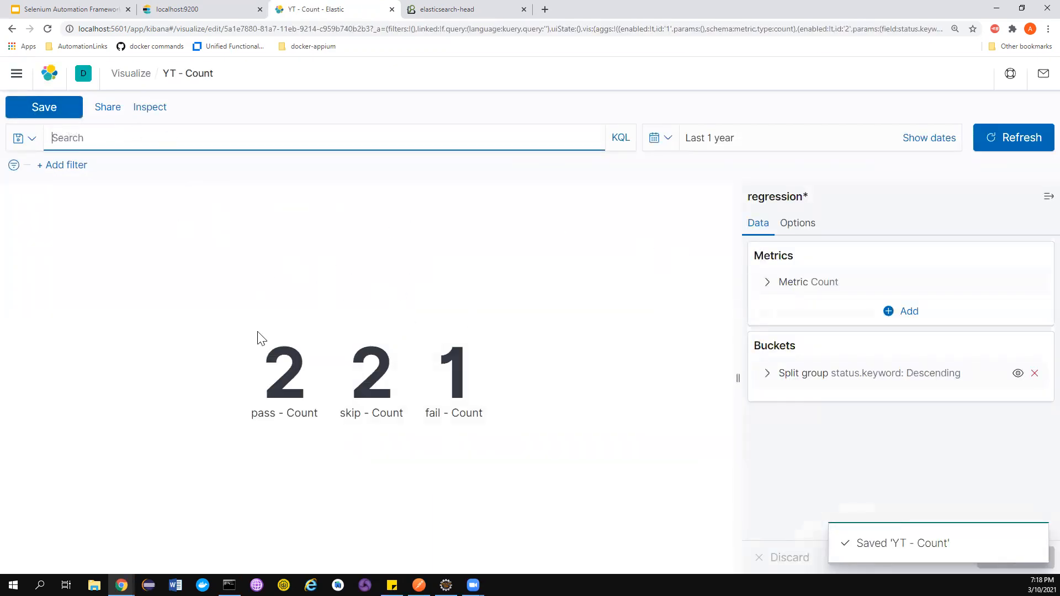
# Go back to the visualizations list and create a new Gauge visualization using regression* as the source
pyautogui.click(17, 73)
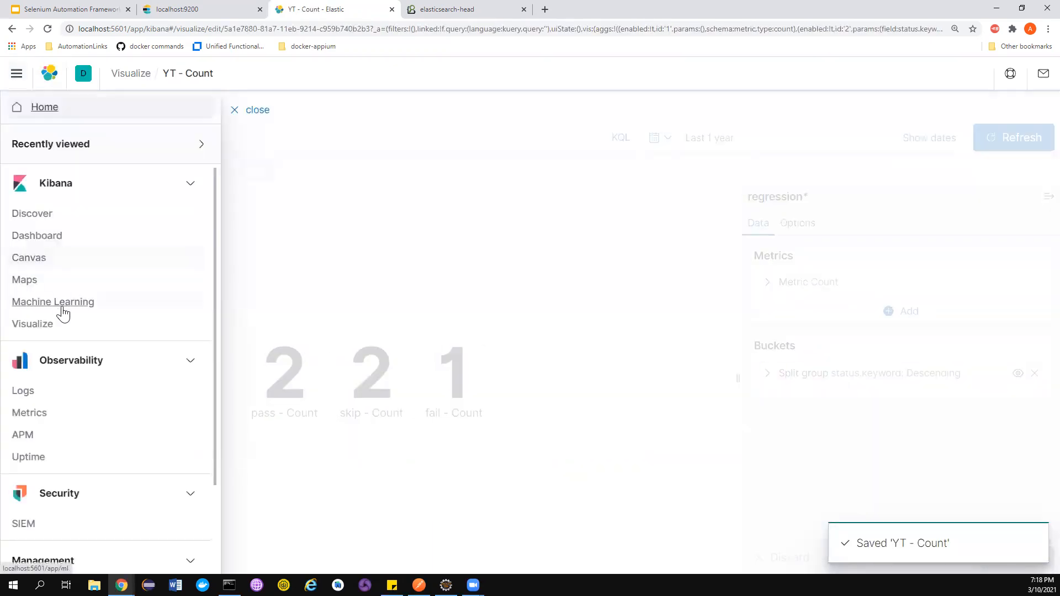
pyautogui.click(32, 323)
pyautogui.click(774, 157)
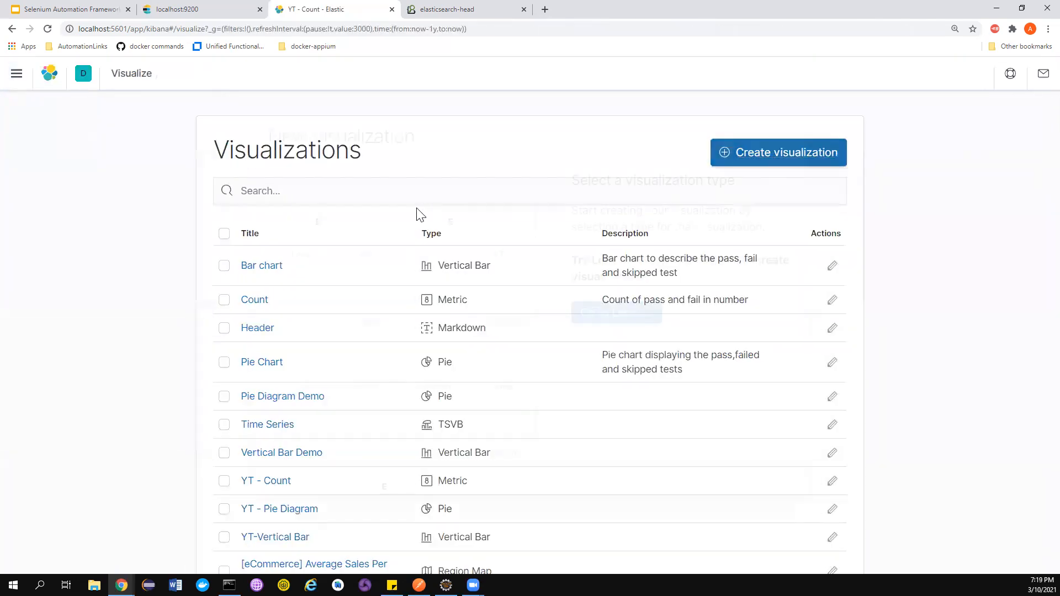
pyautogui.scroll(-1, 445, 370)
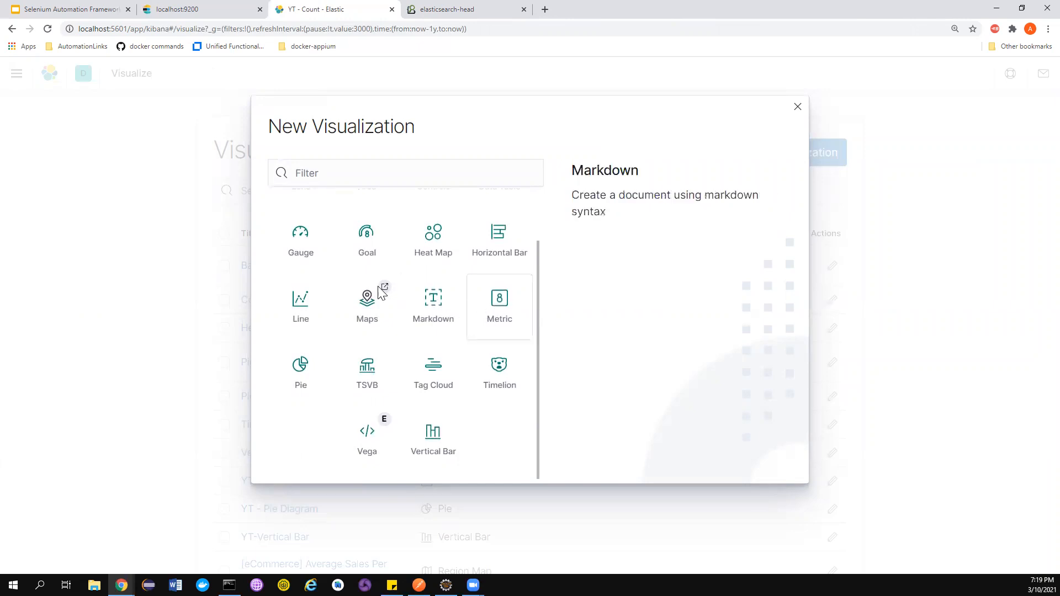
pyautogui.click(313, 259)
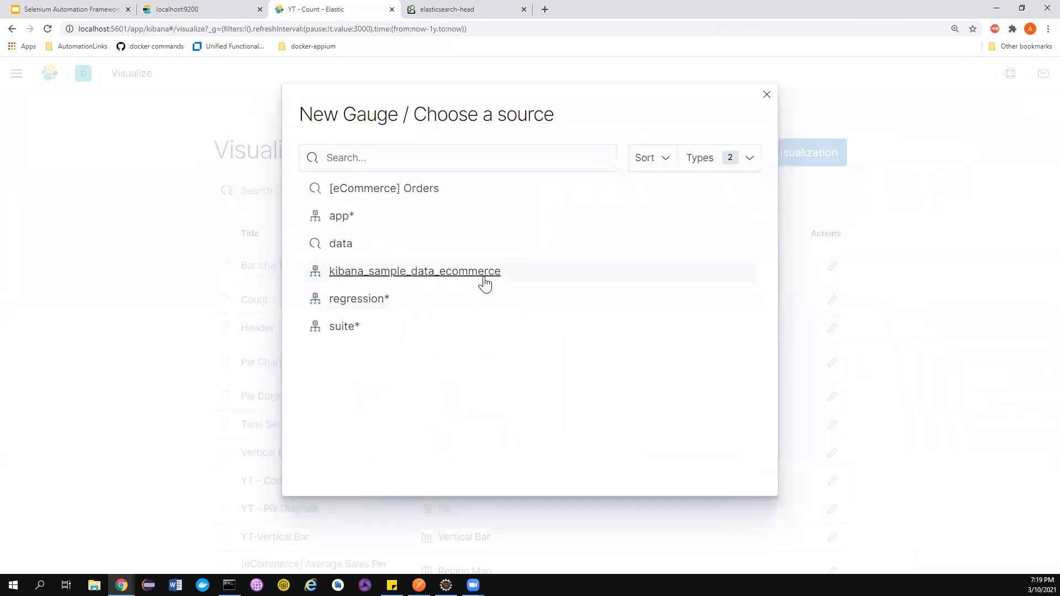
pyautogui.click(356, 300)
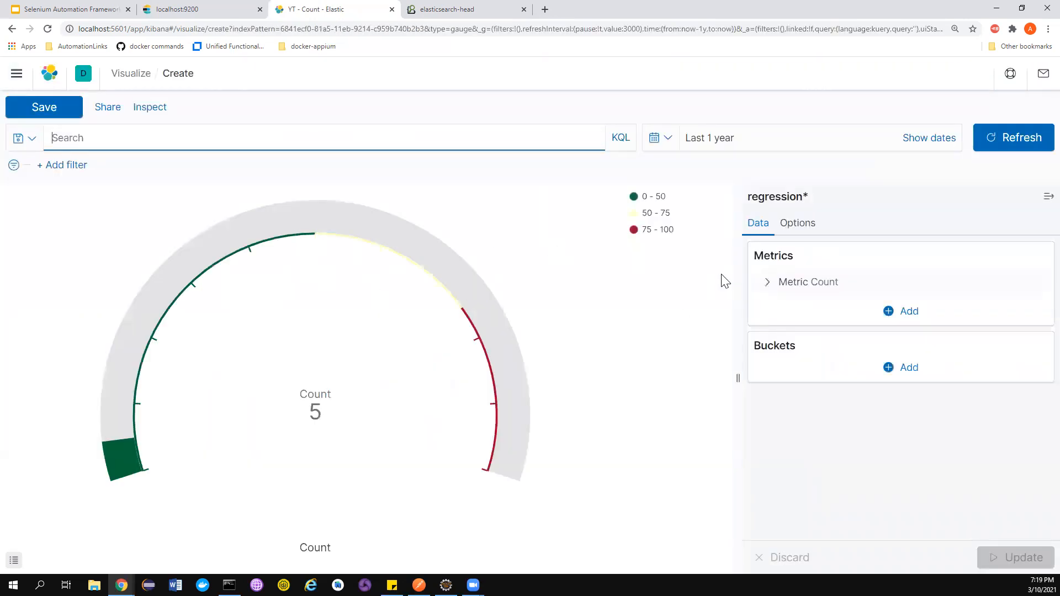
# Split the gauge into groups with a Terms aggregation on status.keyword and update the chart
pyautogui.click(903, 369)
pyautogui.click(900, 434)
pyautogui.click(839, 418)
pyautogui.scroll(-1, 817, 535)
pyautogui.click(805, 551)
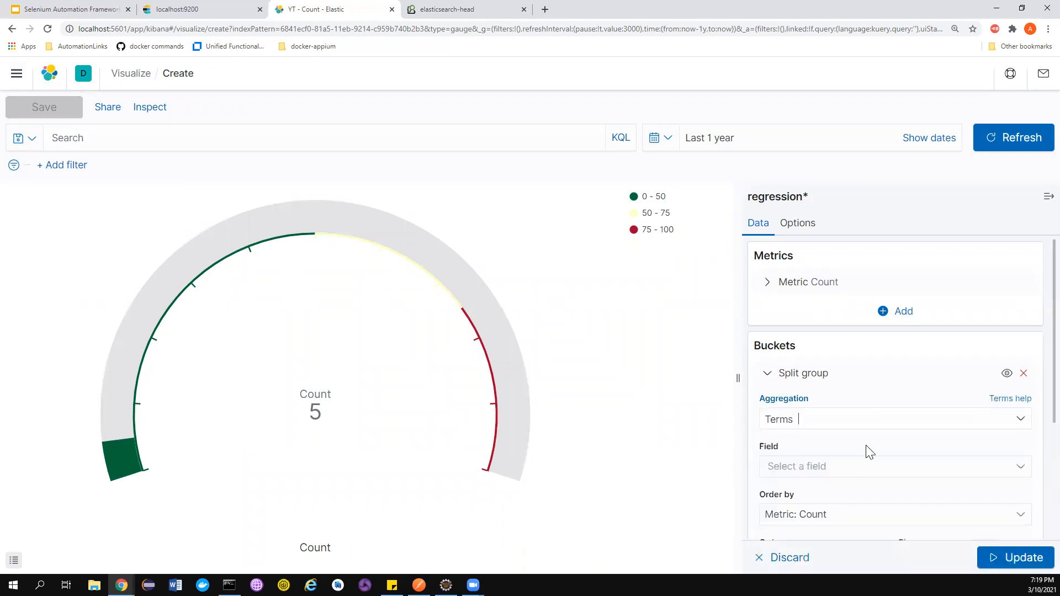
pyautogui.scroll(-3, 864, 386)
pyautogui.click(859, 310)
pyautogui.scroll(-2, 817, 409)
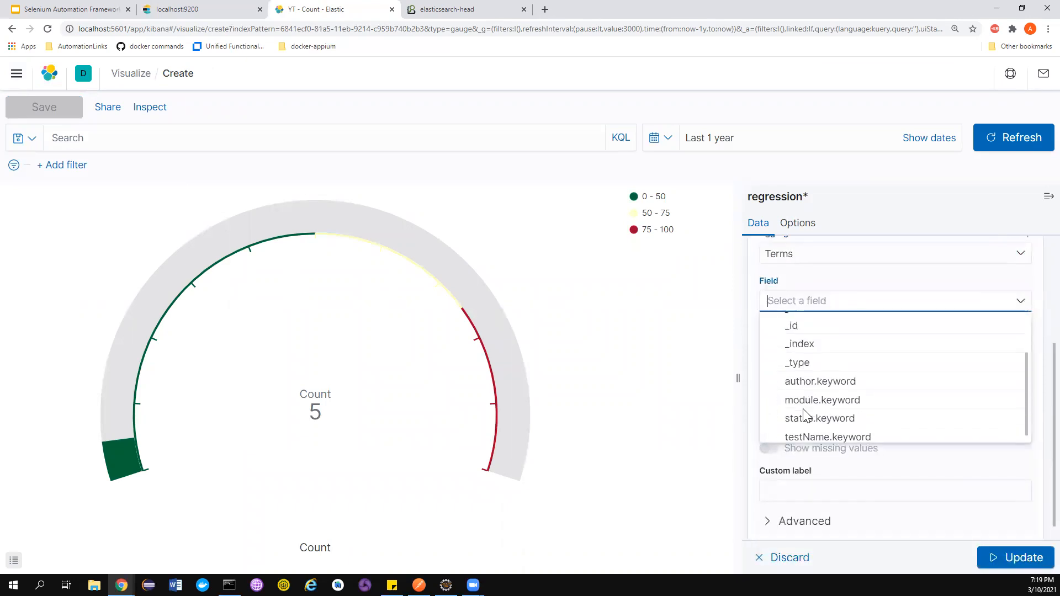
pyautogui.click(811, 415)
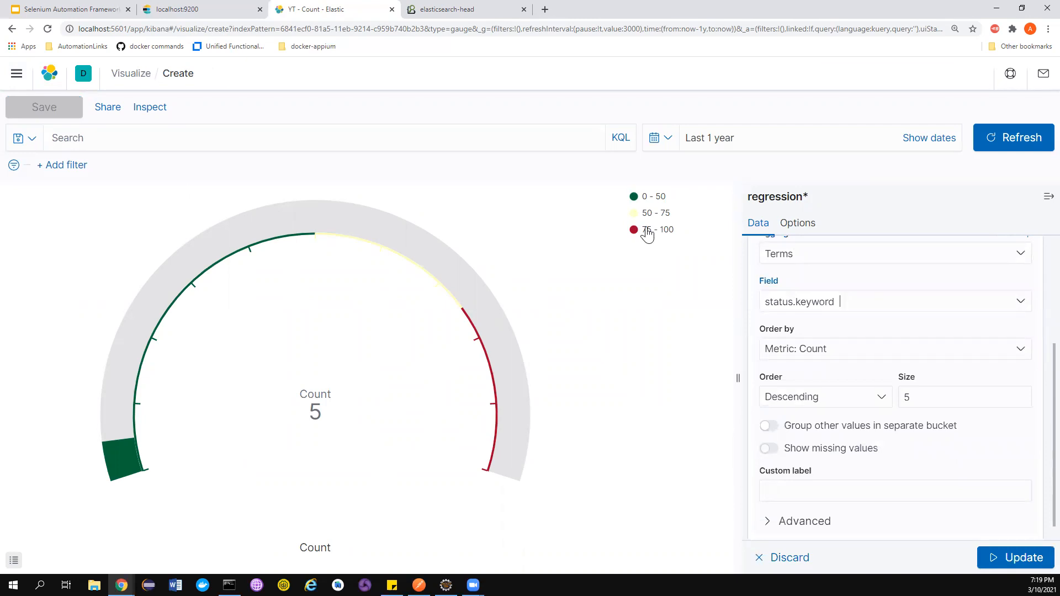
pyautogui.click(1004, 566)
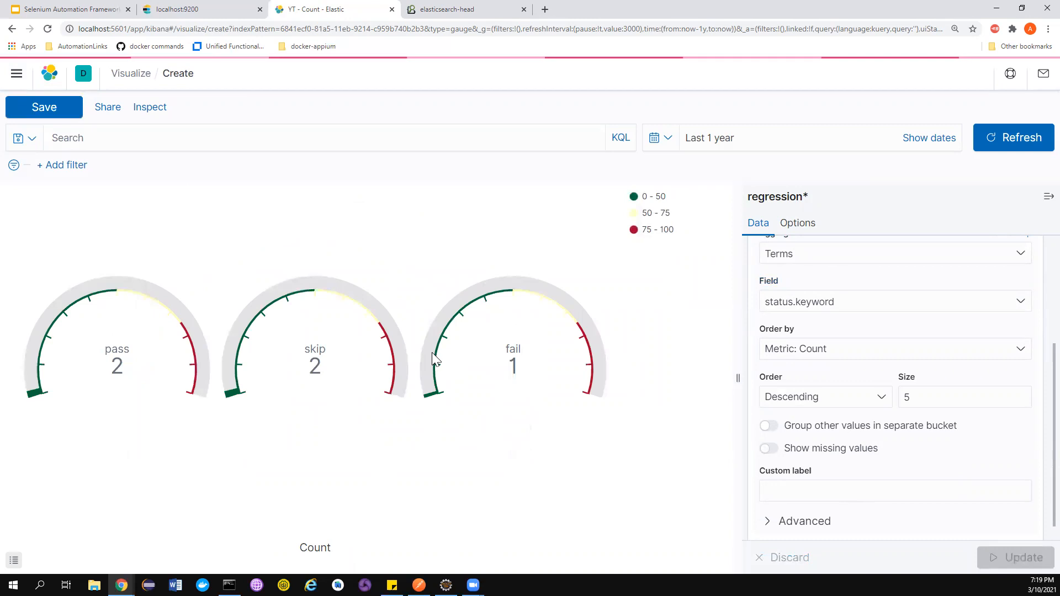
# Reduce the gauge ranges to a single range from 0 to 100 and update the chart
pyautogui.click(797, 223)
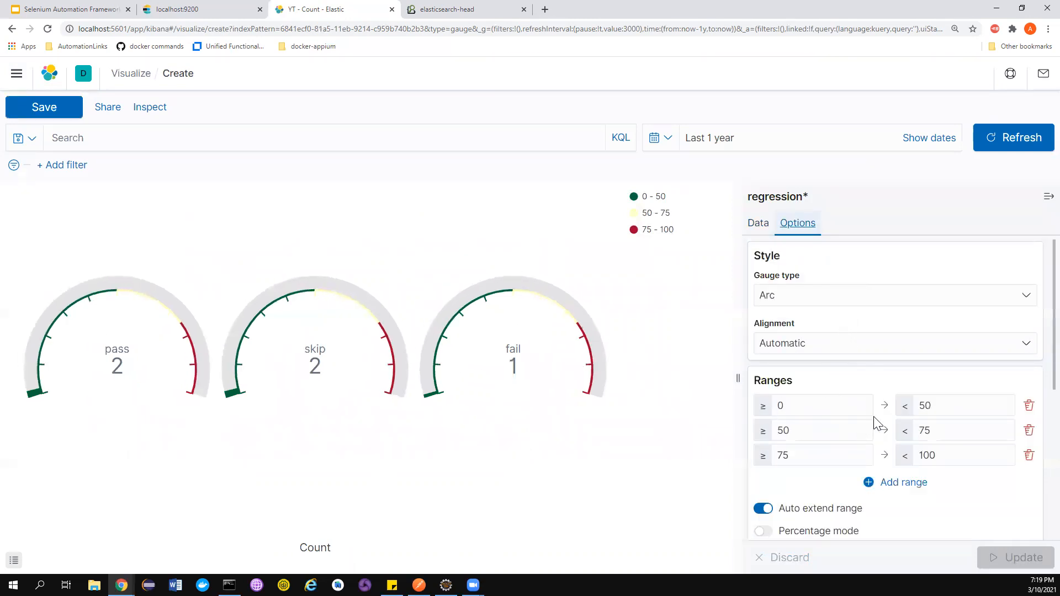
pyautogui.click(1029, 405)
pyautogui.click(1029, 406)
pyautogui.doubleClick(779, 407)
pyautogui.write('00')
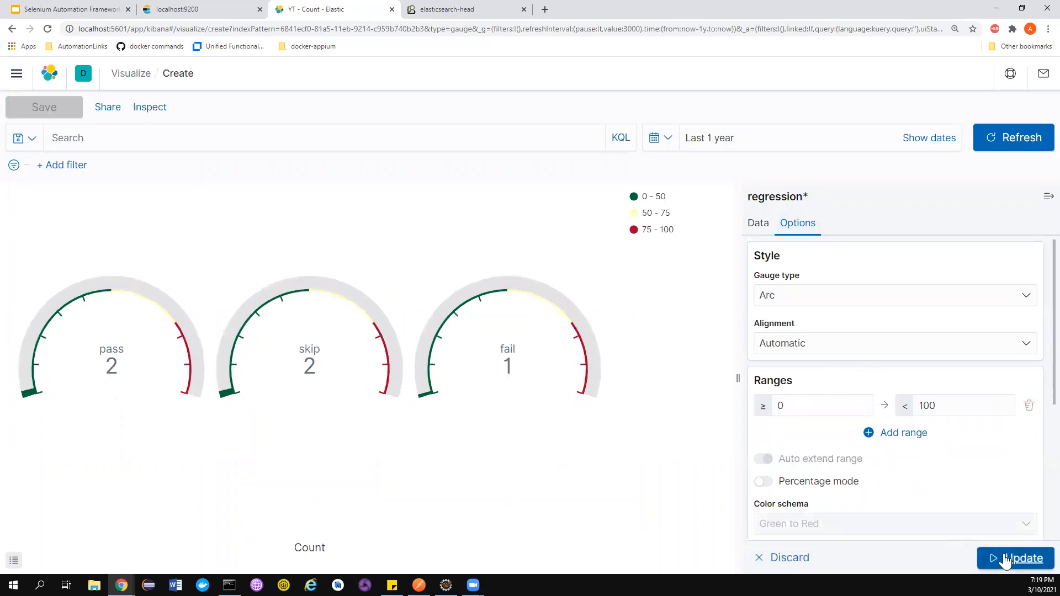
pyautogui.click(1013, 557)
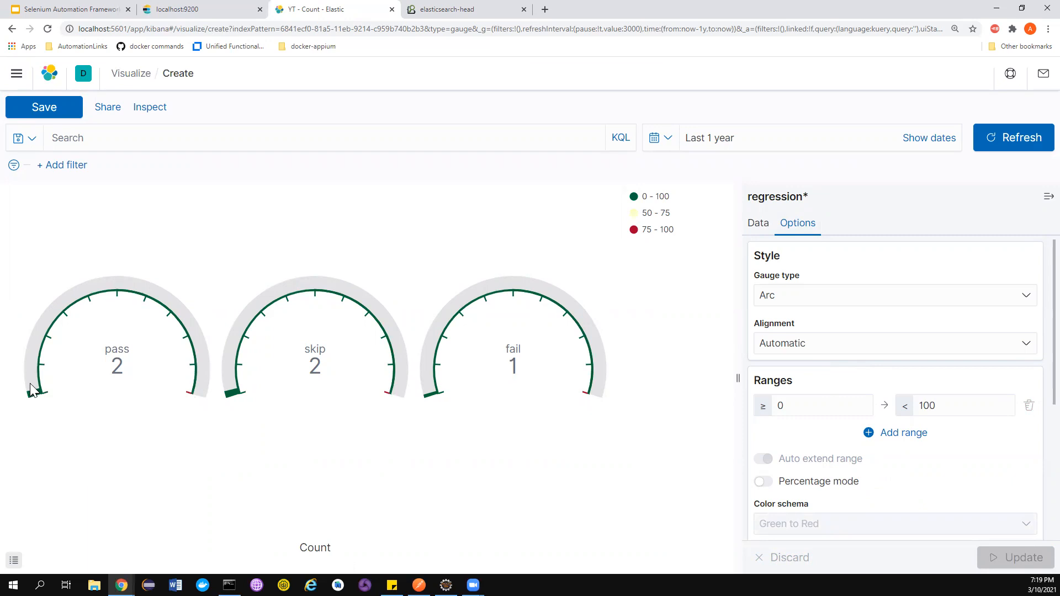
# Set the upper limit of the gauge range to 10, update the chart and refresh the data
pyautogui.moveTo(952, 407); pyautogui.dragTo(910, 410)
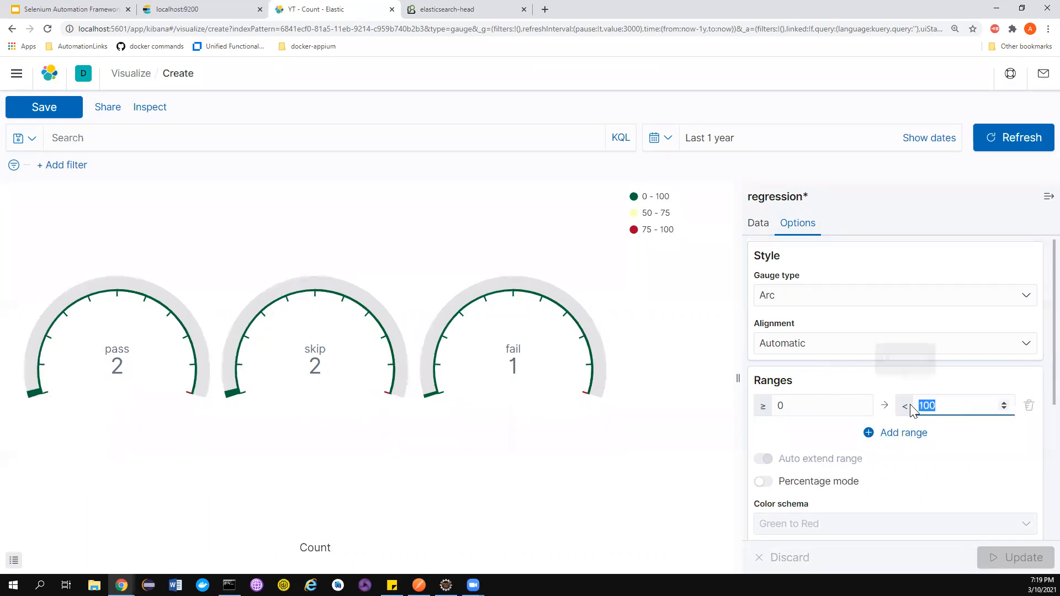
pyautogui.write('10')
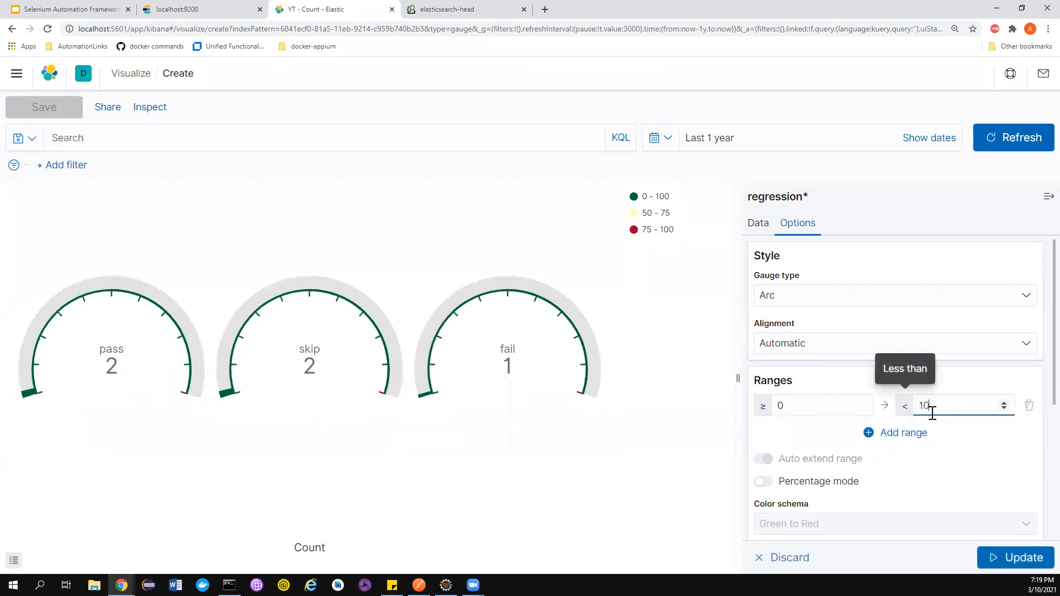
pyautogui.click(1010, 558)
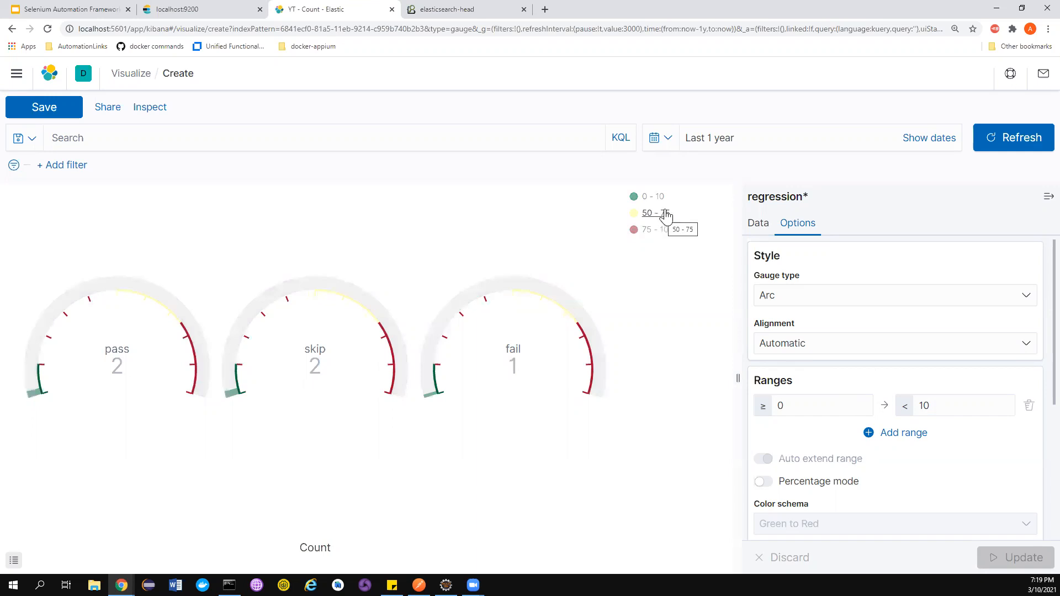
pyautogui.click(995, 136)
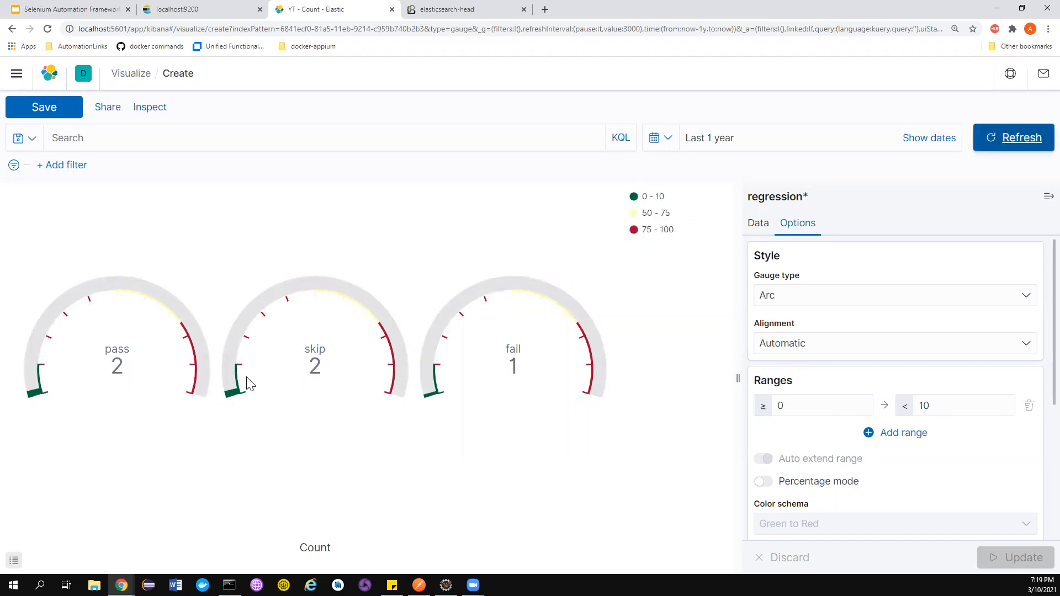
# Change the legend colors of the 75 - 100 and 50 - 75 ranges to dark green
pyautogui.click(634, 230)
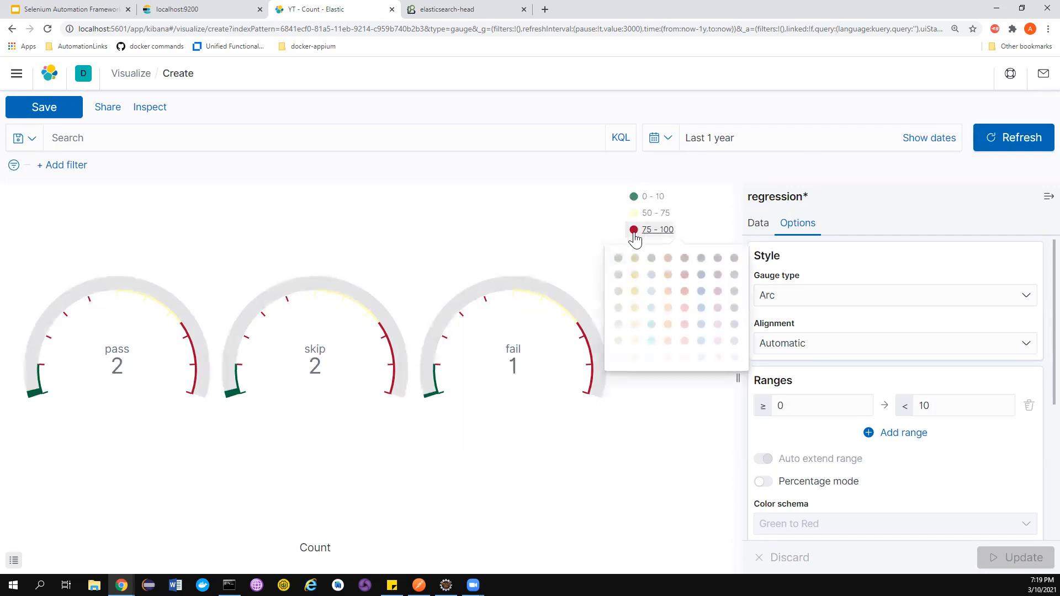
pyautogui.click(617, 258)
pyautogui.click(635, 215)
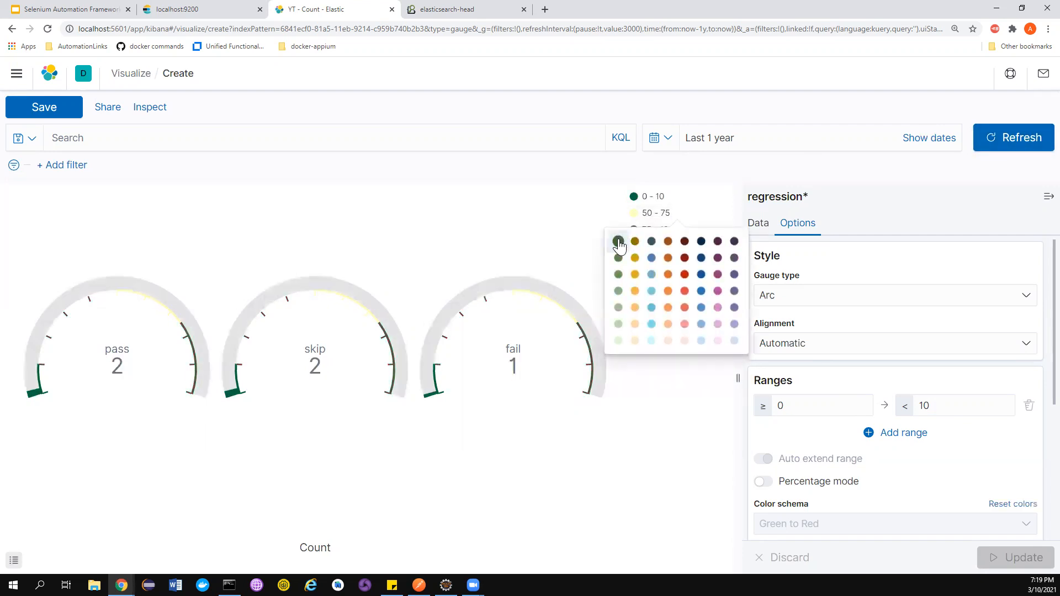
pyautogui.click(619, 243)
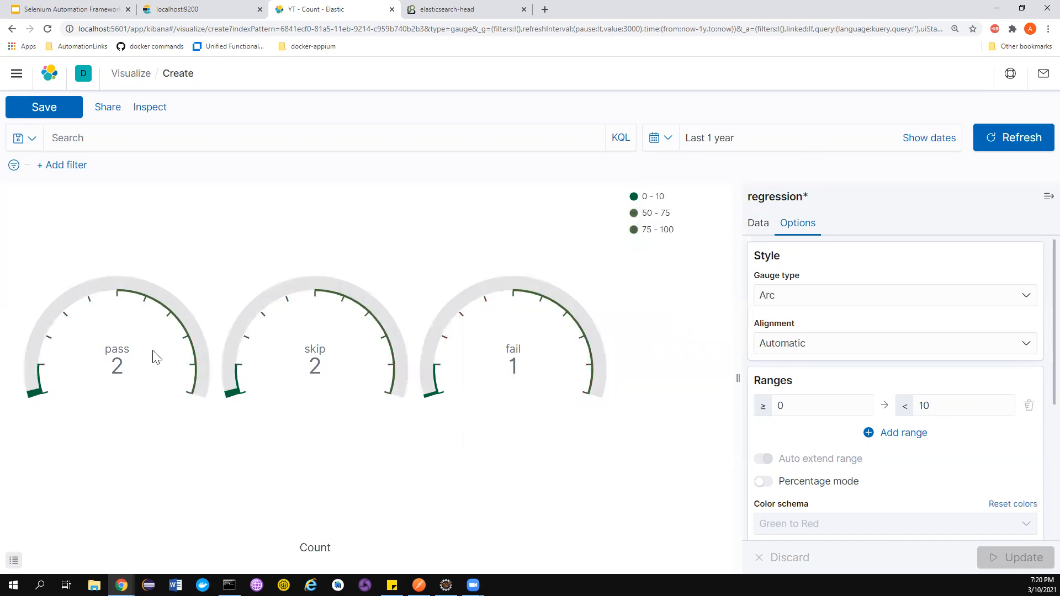
# Refresh the gauge data and save the visualization as "YT - Metrics"
pyautogui.click(1022, 139)
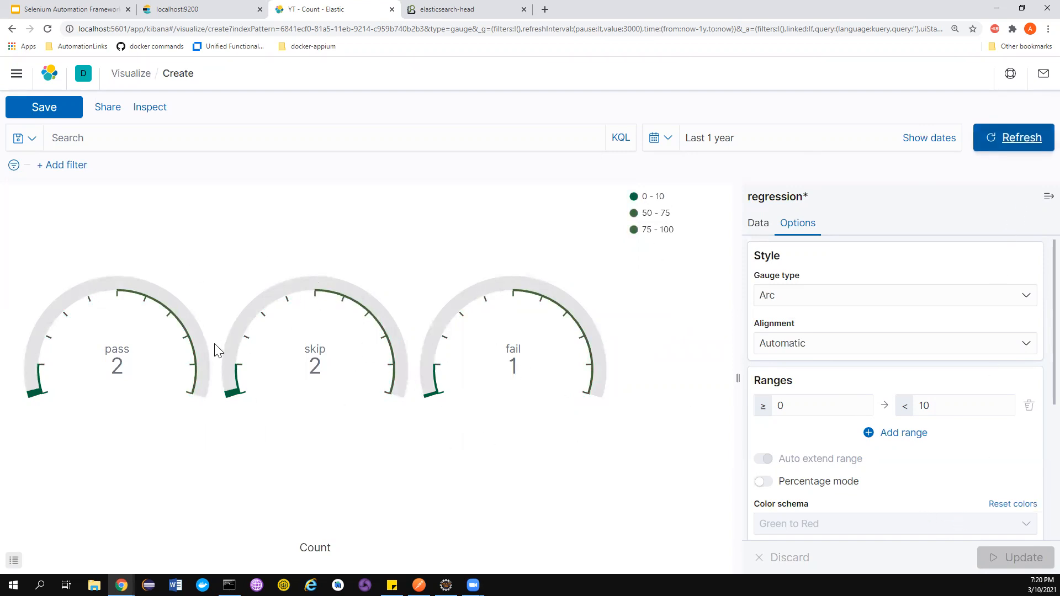
pyautogui.click(51, 111)
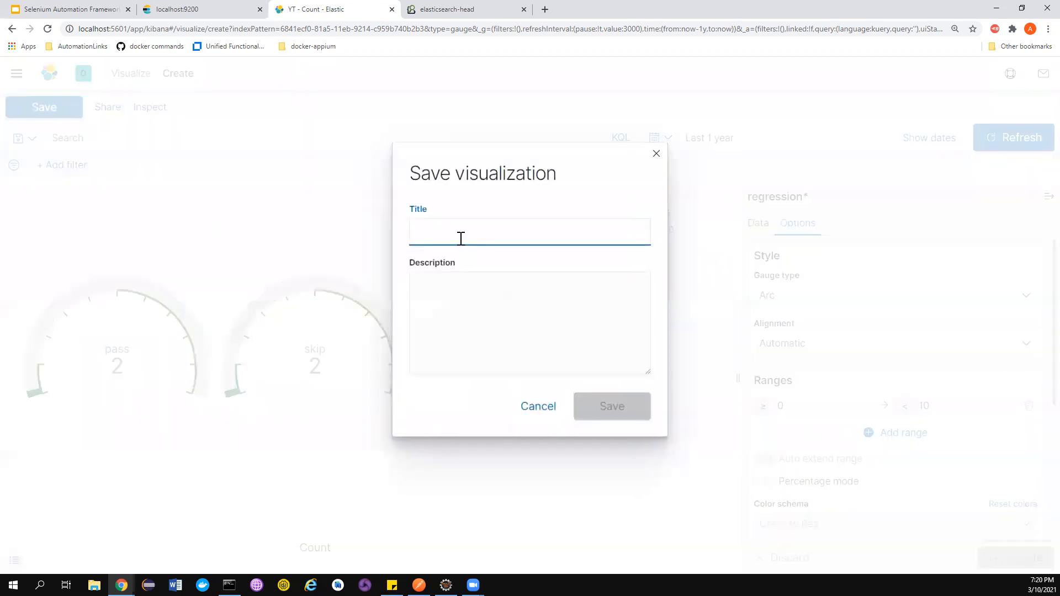
pyautogui.write('YT - Metrics')
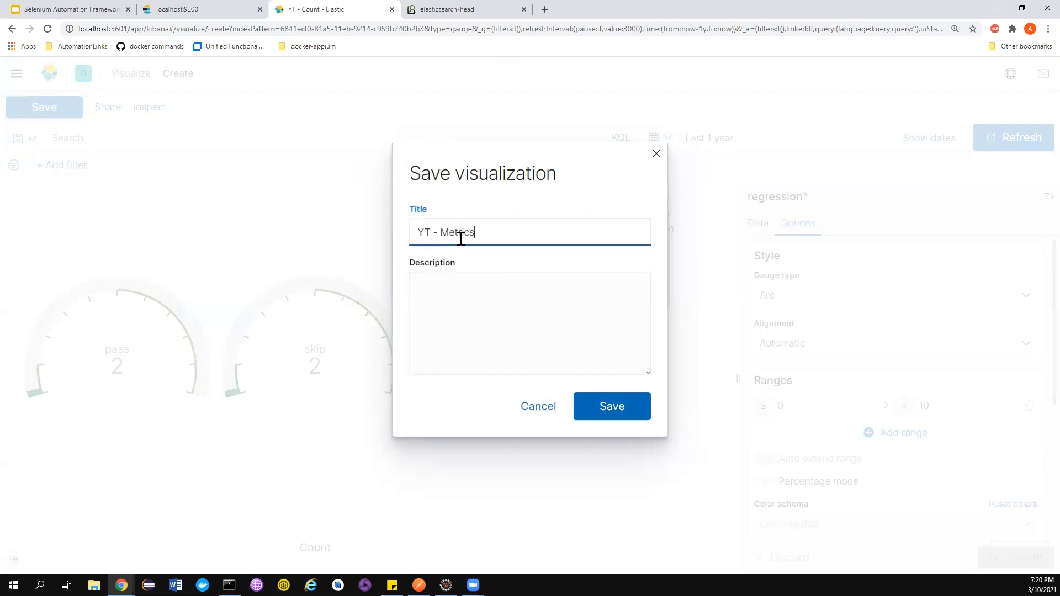
pyautogui.click(610, 407)
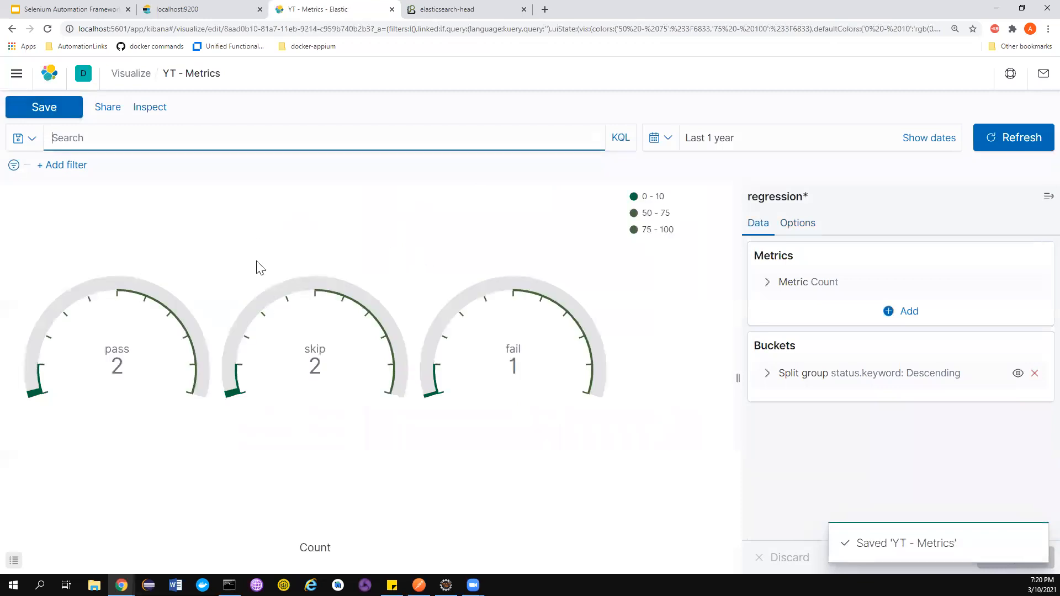
# Create a new empty dashboard from the Dashboards list, dismissing the choice of a new visualization type
pyautogui.click(16, 75)
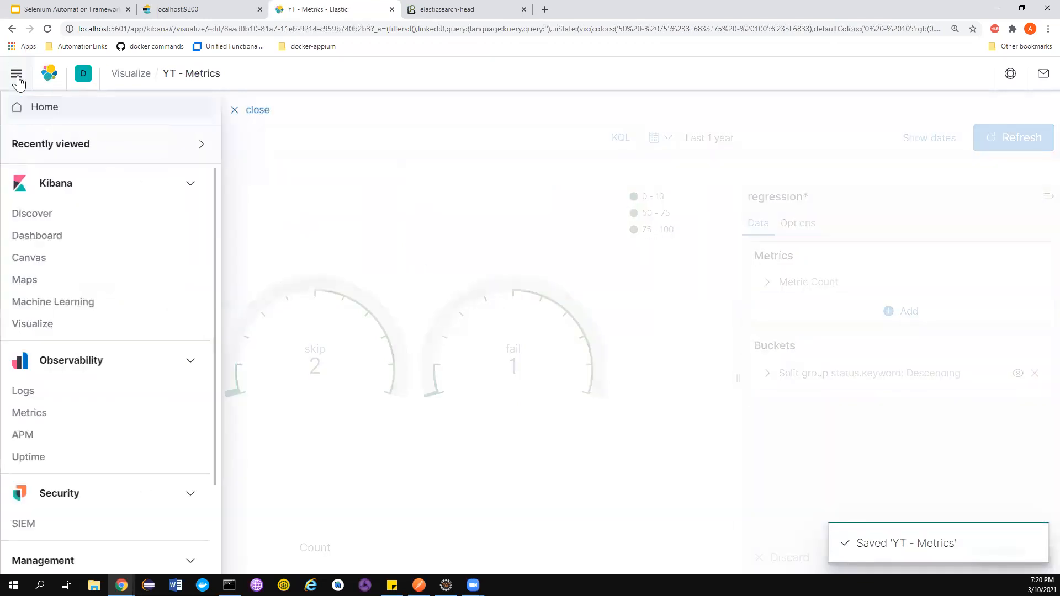
pyautogui.click(45, 236)
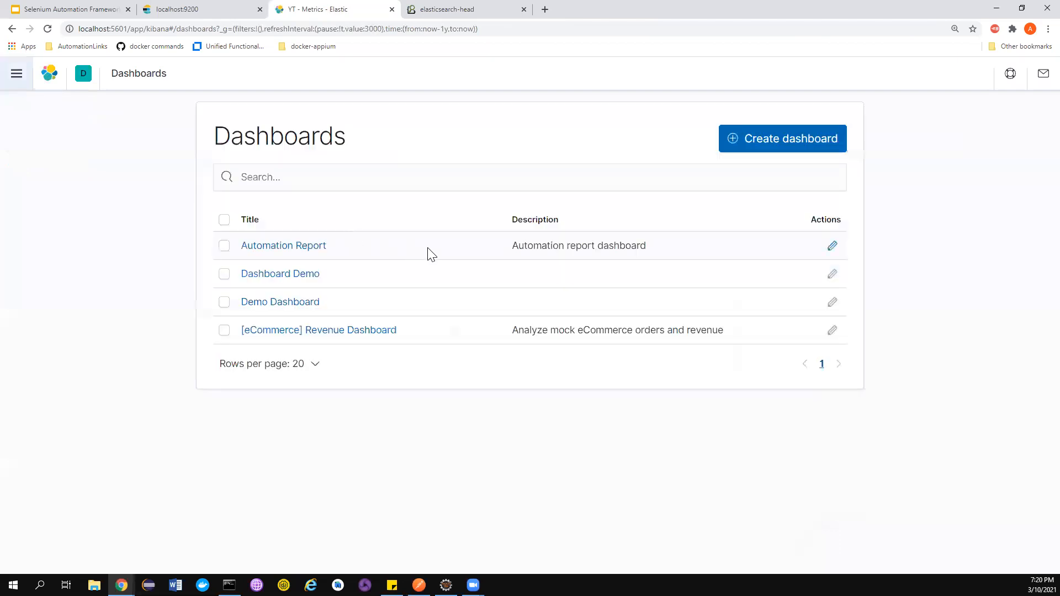
pyautogui.click(767, 145)
pyautogui.click(124, 305)
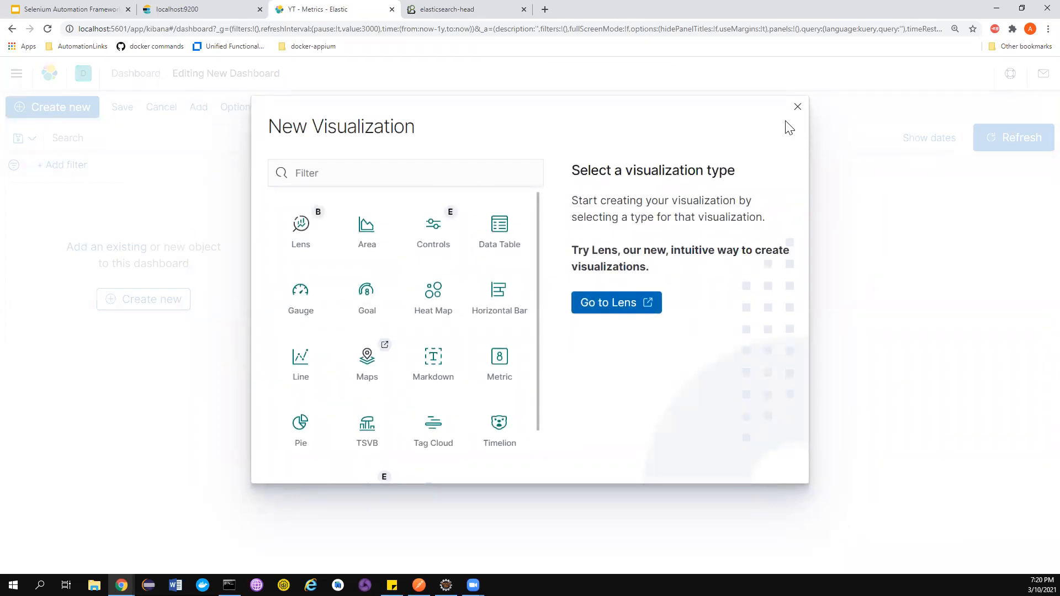
pyautogui.click(798, 106)
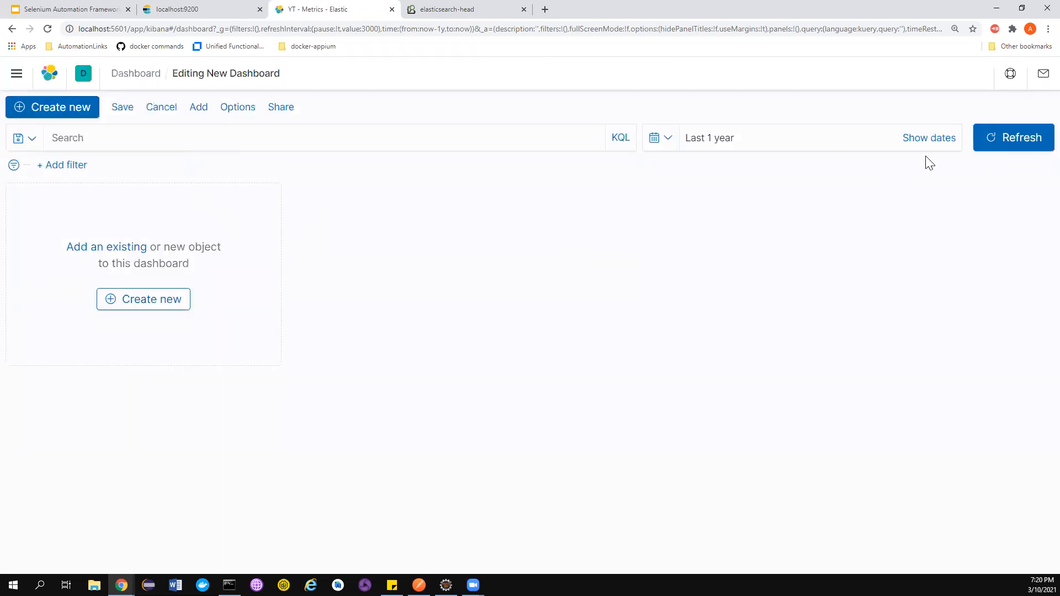
# Find the saved YT visualizations and add YT-Vertical Bar, YT - Count, YT - Pie Diagram and YT - Metrics to the dashboard
pyautogui.click(126, 252)
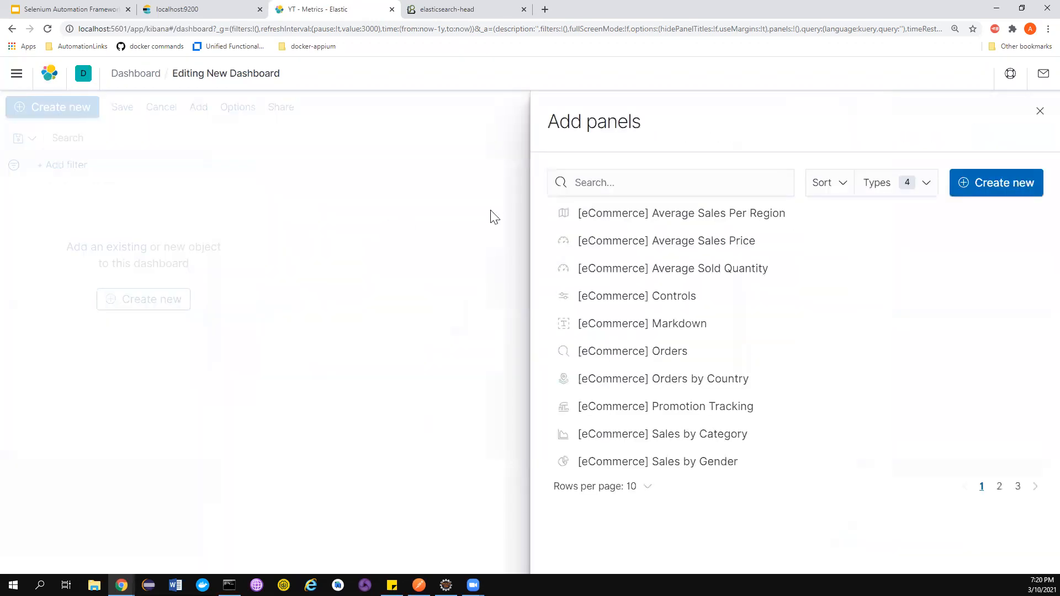
pyautogui.click(708, 183)
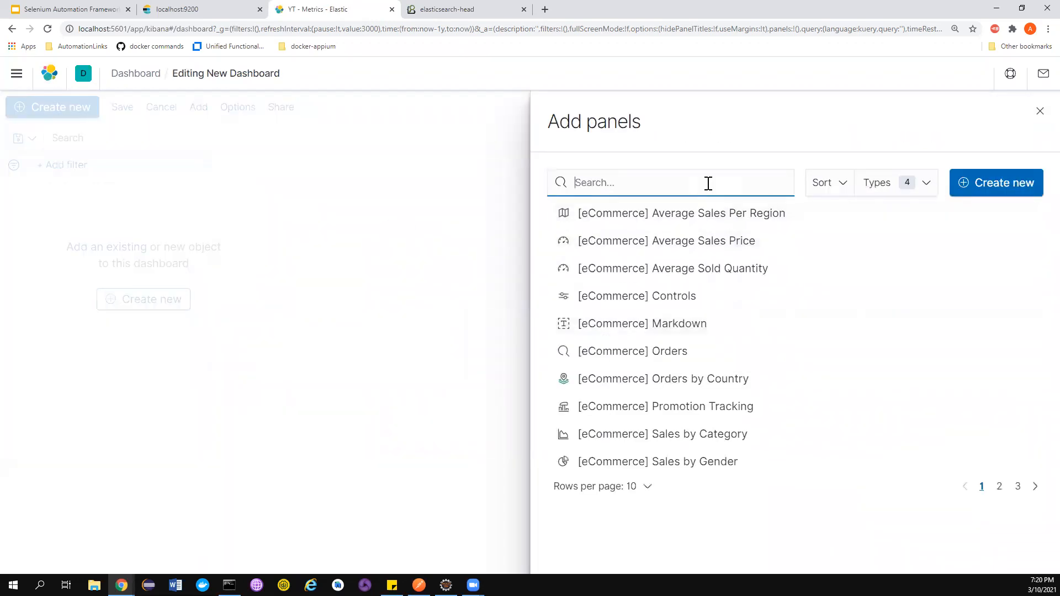
pyautogui.write('YT')
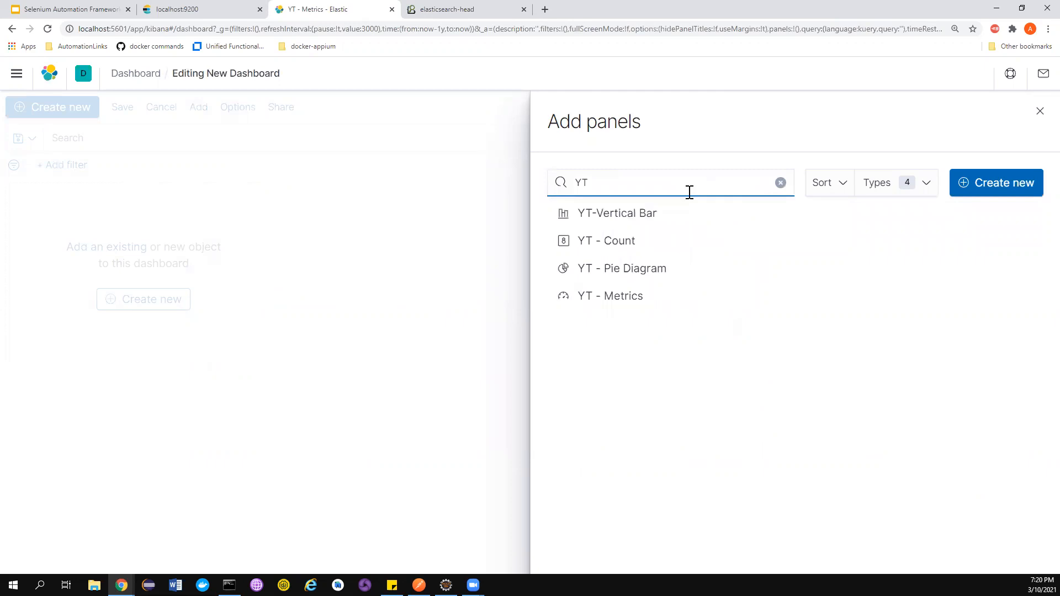
pyautogui.click(628, 221)
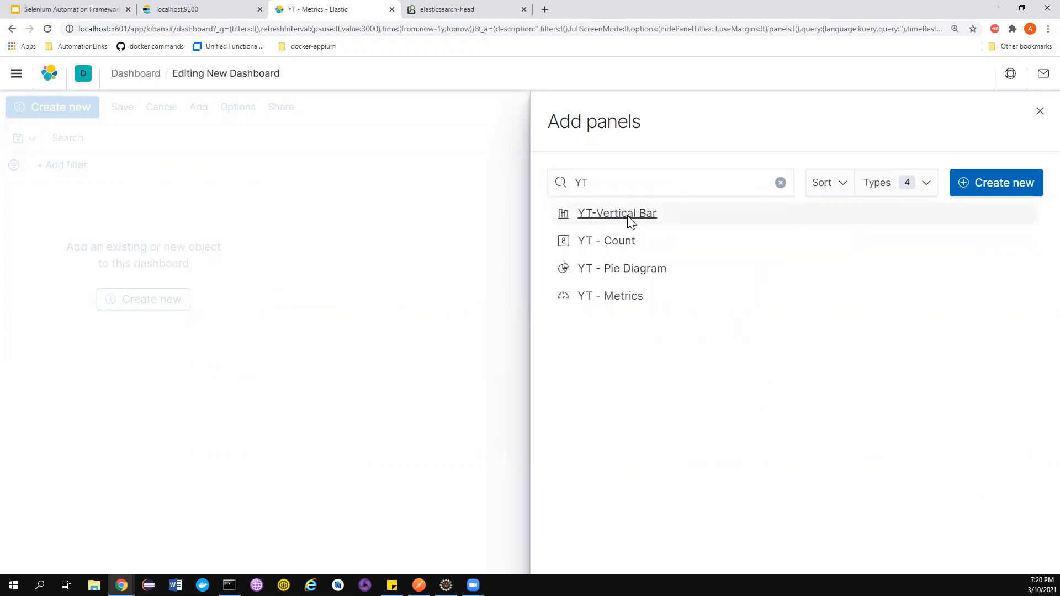
pyautogui.click(622, 246)
pyautogui.click(636, 271)
pyautogui.click(633, 297)
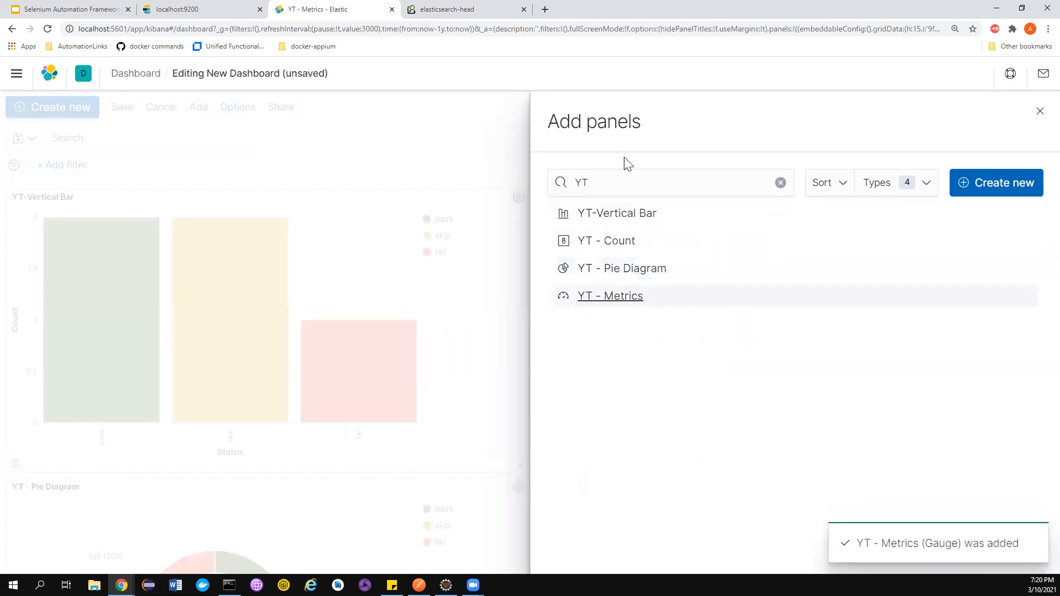
pyautogui.click(1039, 114)
# Look over the four dashboard panels and reduce the browser zoom by one level
pyautogui.scroll(-4, 511, 243)
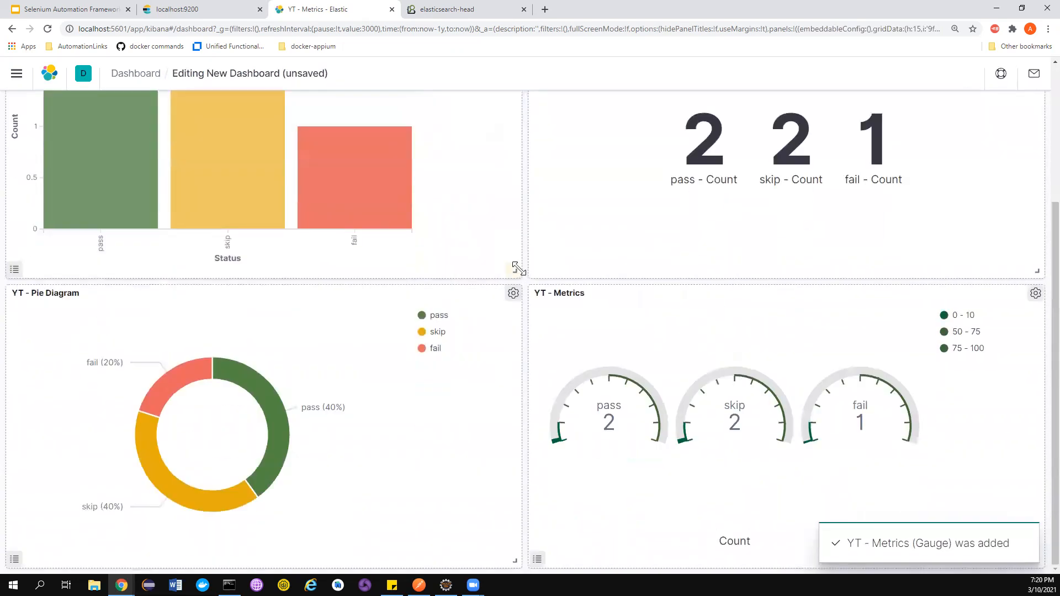
pyautogui.scroll(4, 518, 268)
pyautogui.click(1048, 28)
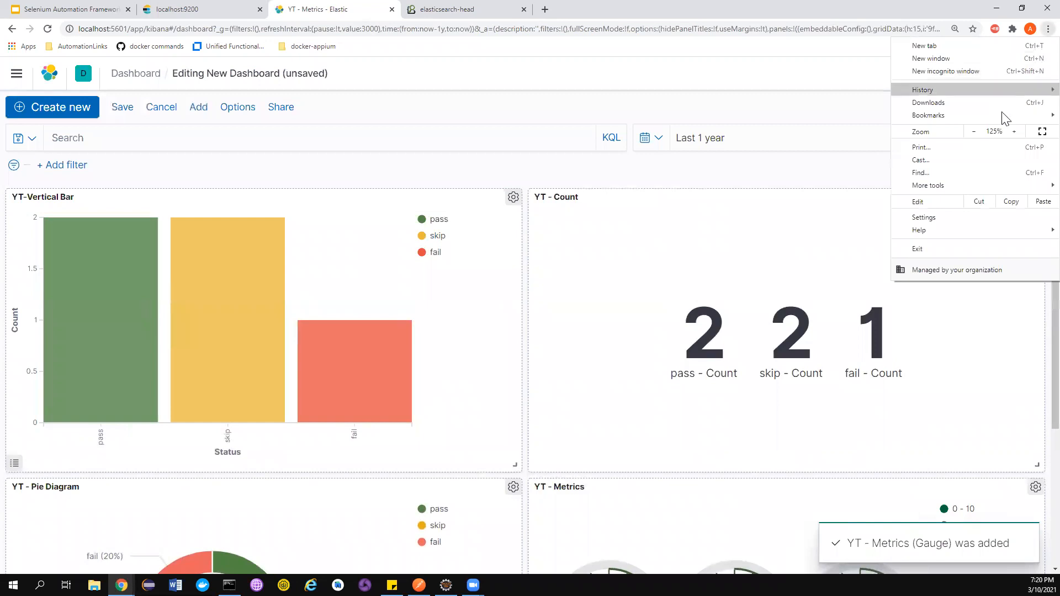
pyautogui.click(974, 131)
pyautogui.click(770, 187)
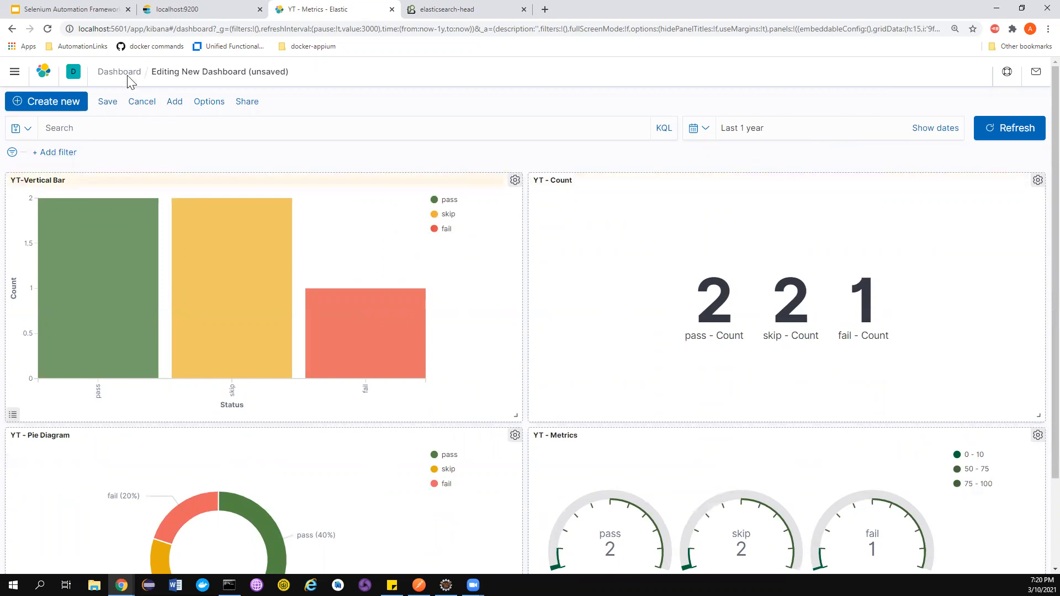
# Save the dashboard with the title "Selenium Realtime Dashboard"
pyautogui.click(108, 103)
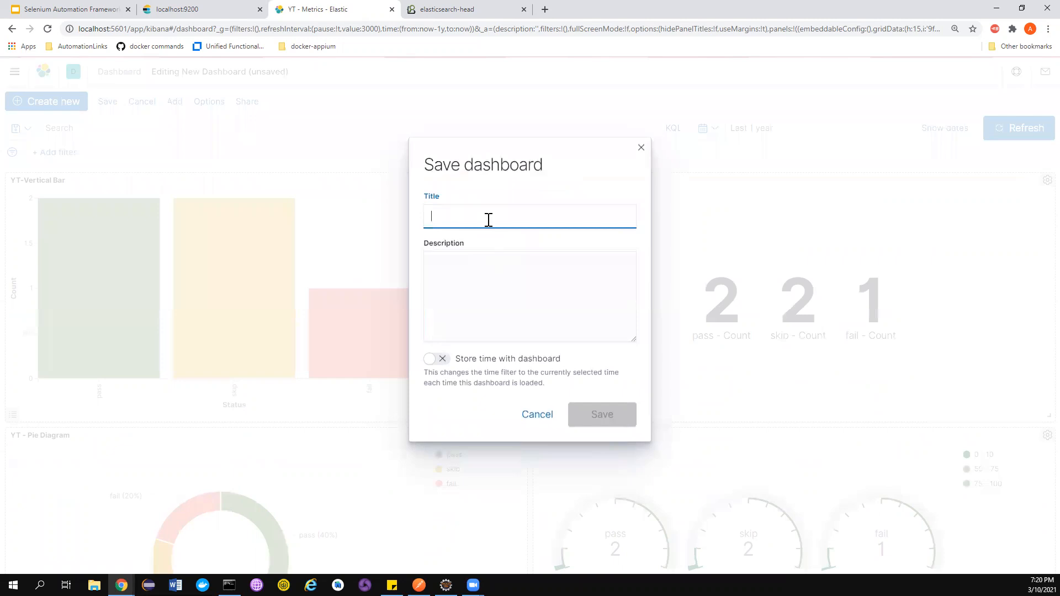
pyautogui.write('Selenium Realtime Dashboa')
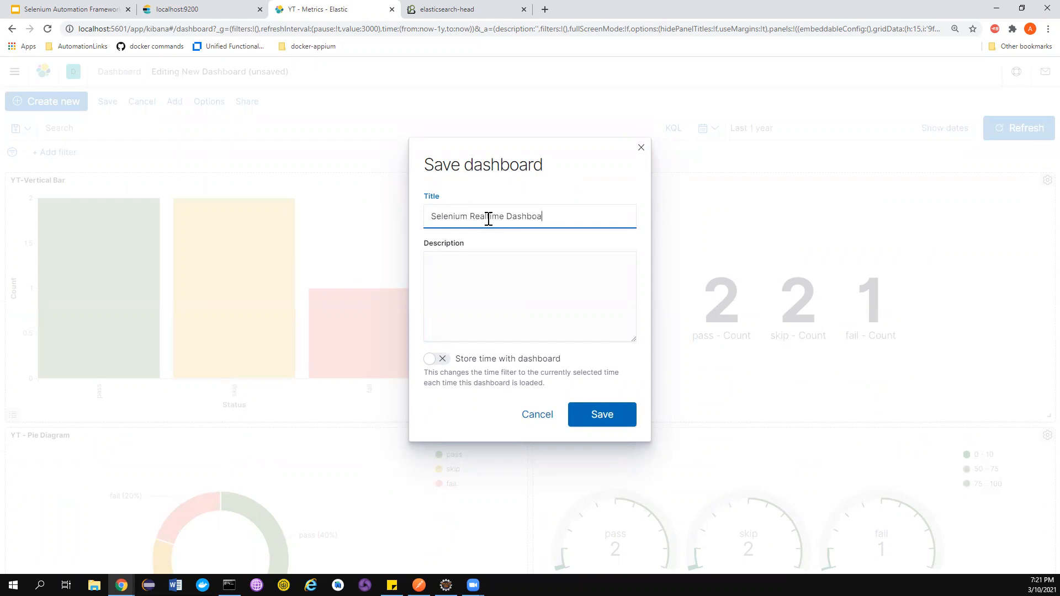
pyautogui.click(588, 412)
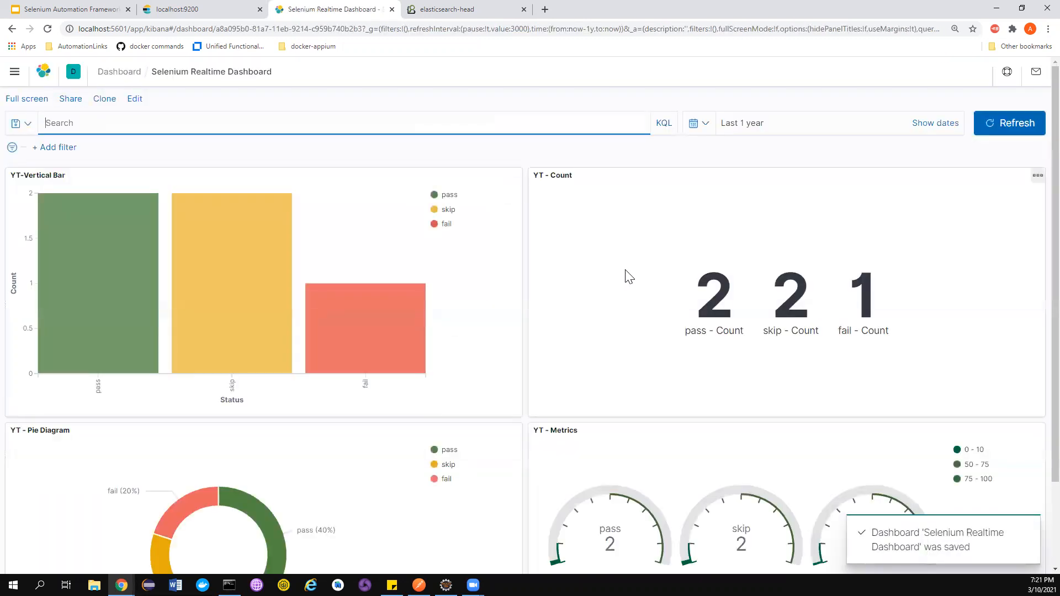
# View the YT-Vertical Bar panel in full screen and restore it to its normal size
pyautogui.scroll(-2, 628, 277)
pyautogui.scroll(2, 630, 277)
pyautogui.click(515, 176)
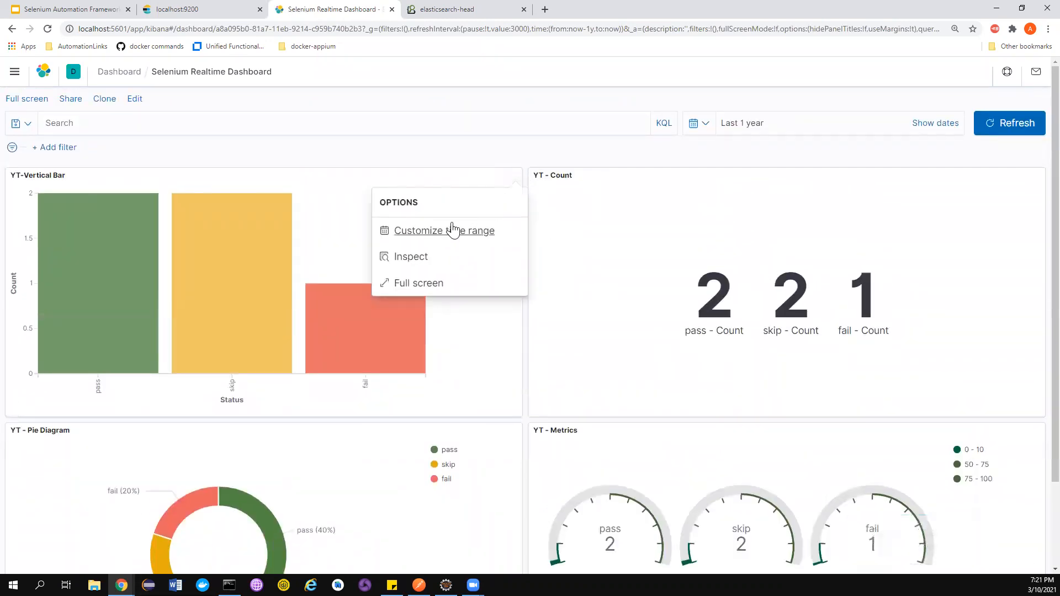
pyautogui.click(403, 282)
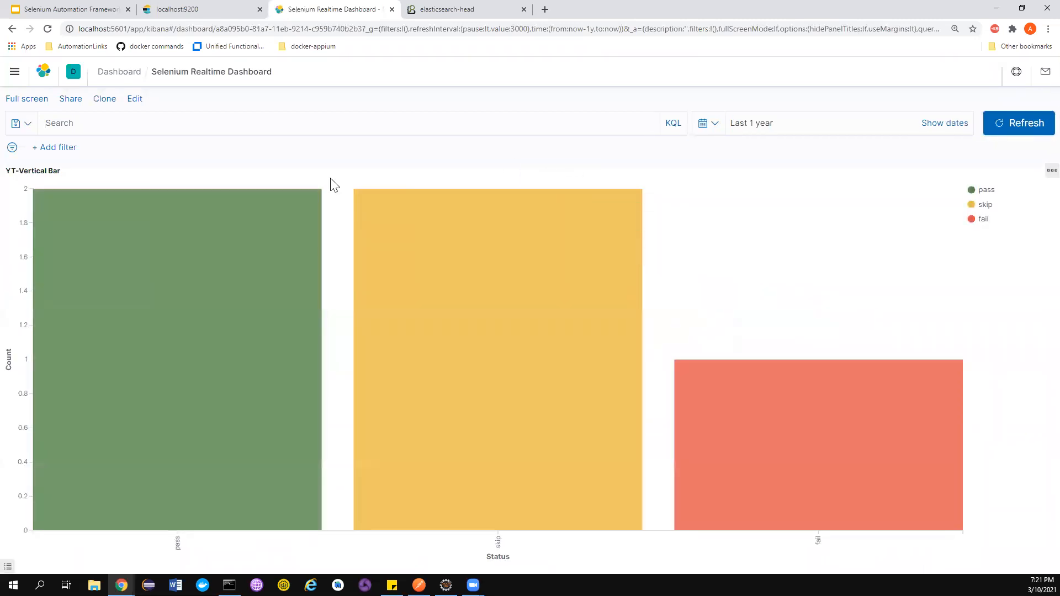
pyautogui.click(1051, 171)
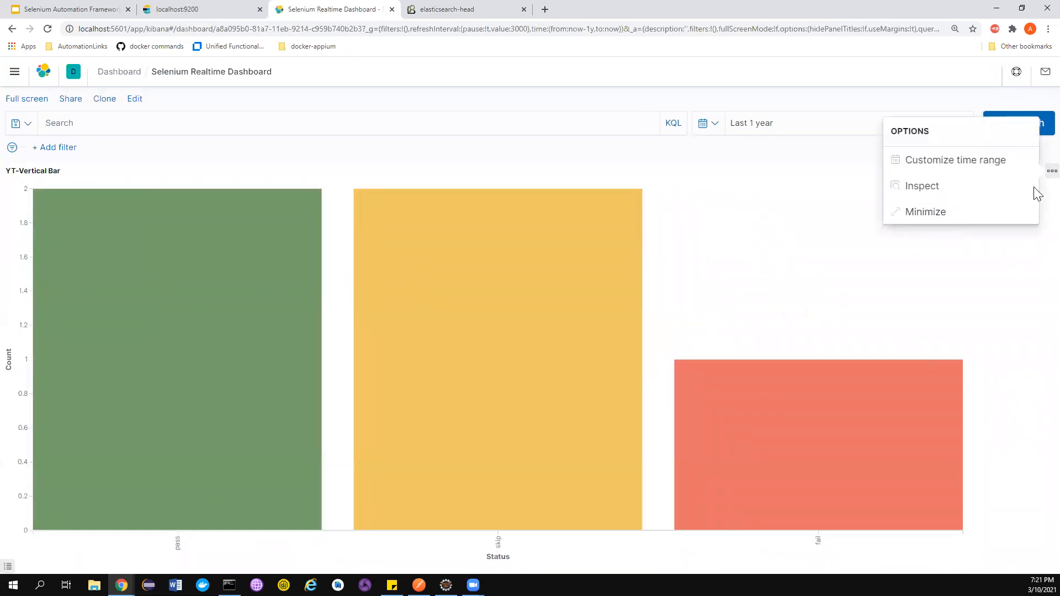
pyautogui.click(914, 214)
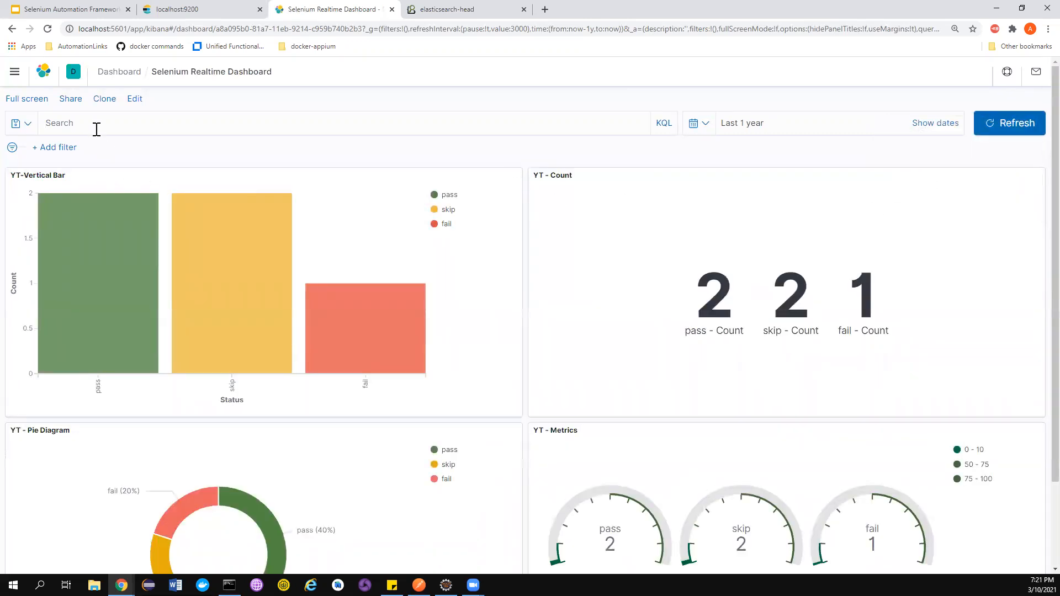
# Put the dashboard in edit mode and shrink the YT-Vertical Bar panel to about half its width and two thirds of its height
pyautogui.click(134, 100)
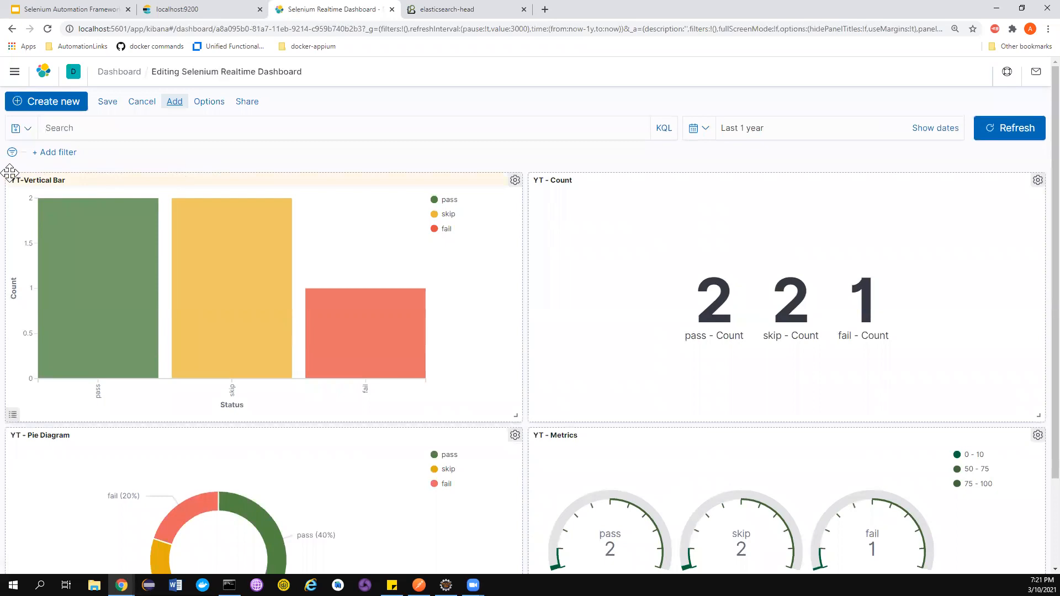
pyautogui.click(511, 183)
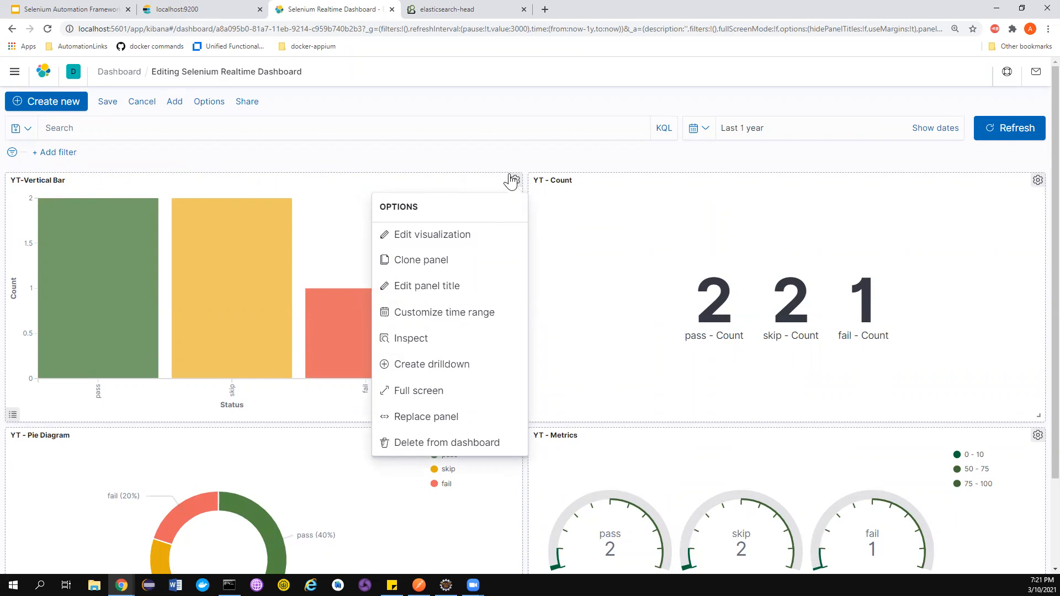
pyautogui.click(552, 287)
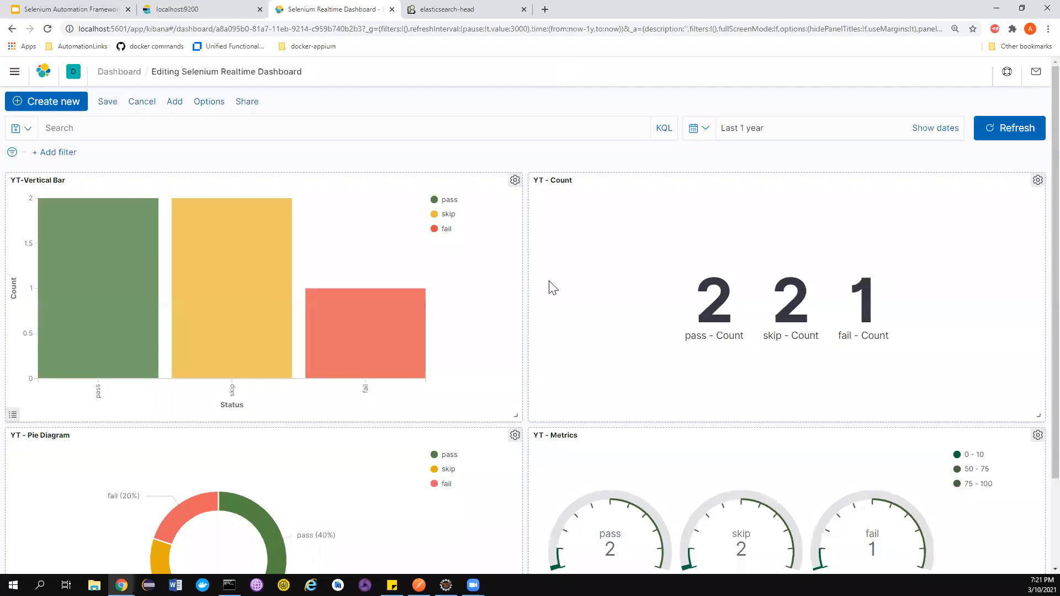
pyautogui.moveTo(517, 417); pyautogui.dragTo(259, 334)
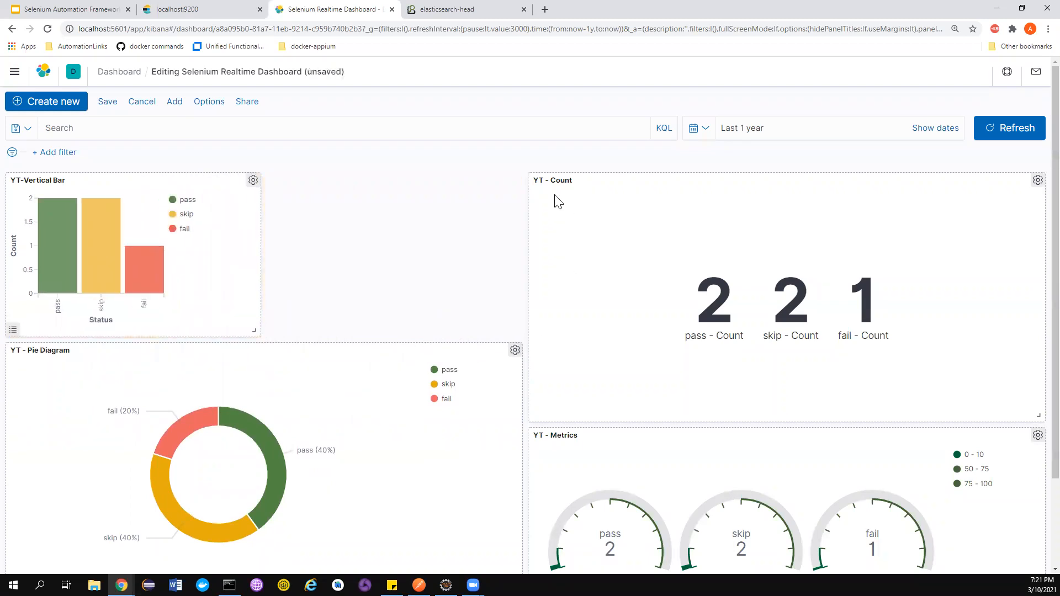
# Filter the dashboard to the pass status, move the YT - Count panel beside YT-Vertical Bar and resize it to a wide, short shape
pyautogui.moveTo(1038, 415); pyautogui.dragTo(677, 304)
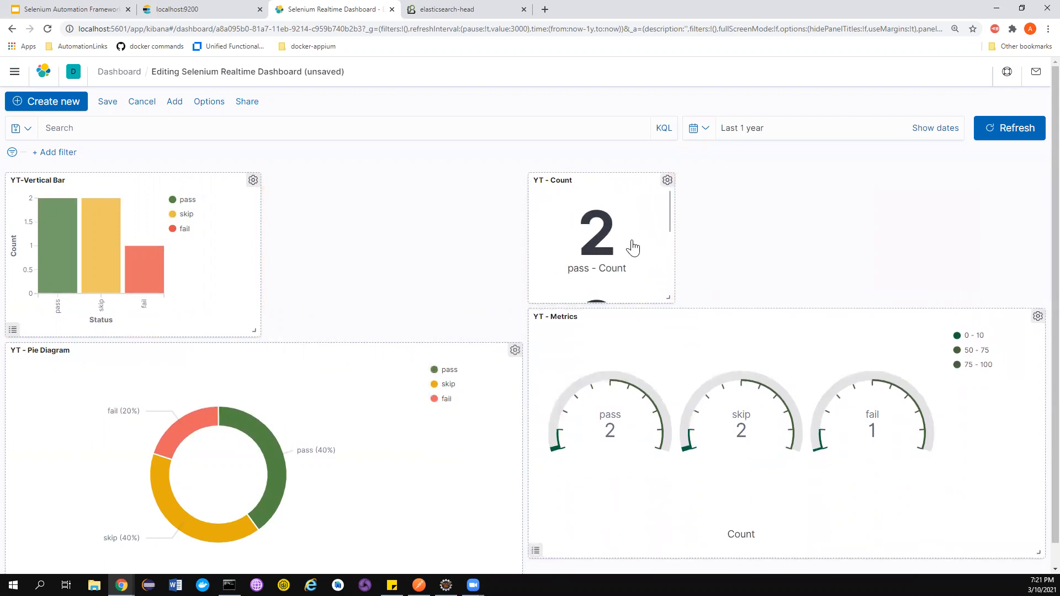
pyautogui.click(635, 235)
pyautogui.moveTo(549, 180); pyautogui.dragTo(279, 179)
pyautogui.moveTo(406, 298); pyautogui.dragTo(865, 312)
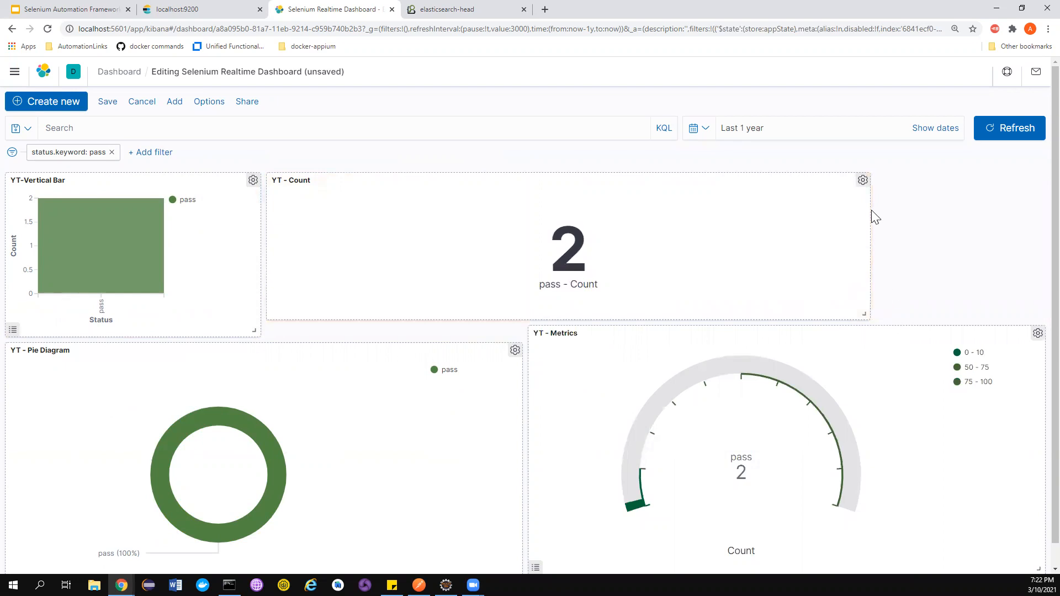
pyautogui.moveTo(865, 315); pyautogui.dragTo(707, 303)
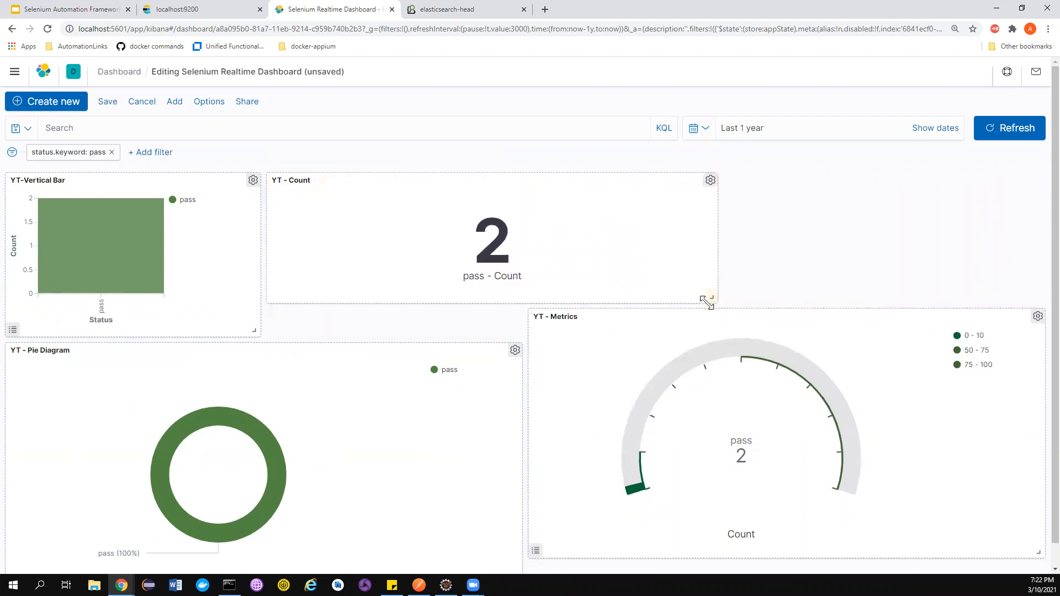
# Delete the YT - Count panel from the dashboard
pyautogui.click(711, 181)
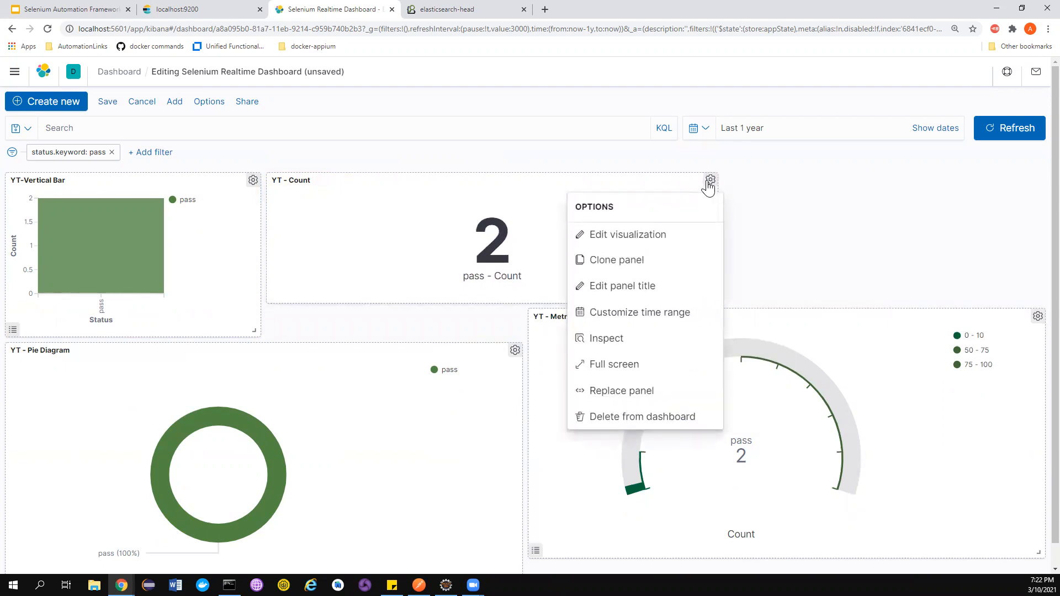
pyautogui.click(636, 418)
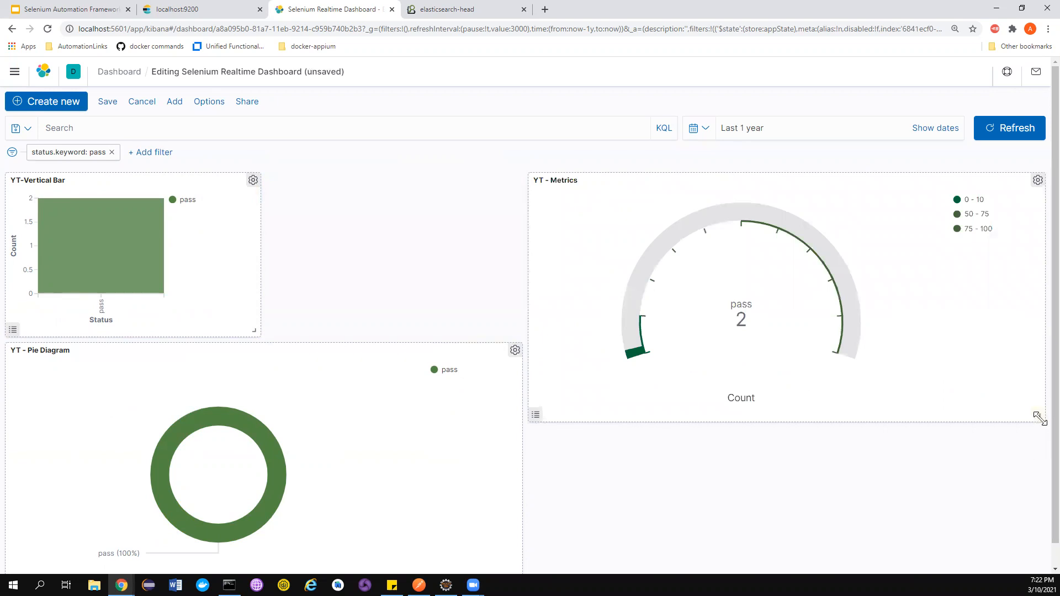
# Shrink the YT - Metrics panel to about half its width and move it toward the right end of the first row
pyautogui.moveTo(1039, 418); pyautogui.dragTo(935, 336)
pyautogui.moveTo(754, 180); pyautogui.dragTo(850, 172)
pyautogui.moveTo(1019, 331); pyautogui.dragTo(816, 304)
pyautogui.moveTo(774, 181); pyautogui.dragTo(894, 182)
# Shrink the YT - Pie Diagram panel and move it into the first row between YT-Vertical Bar and YT - Metrics
pyautogui.scroll(-1, 541, 486)
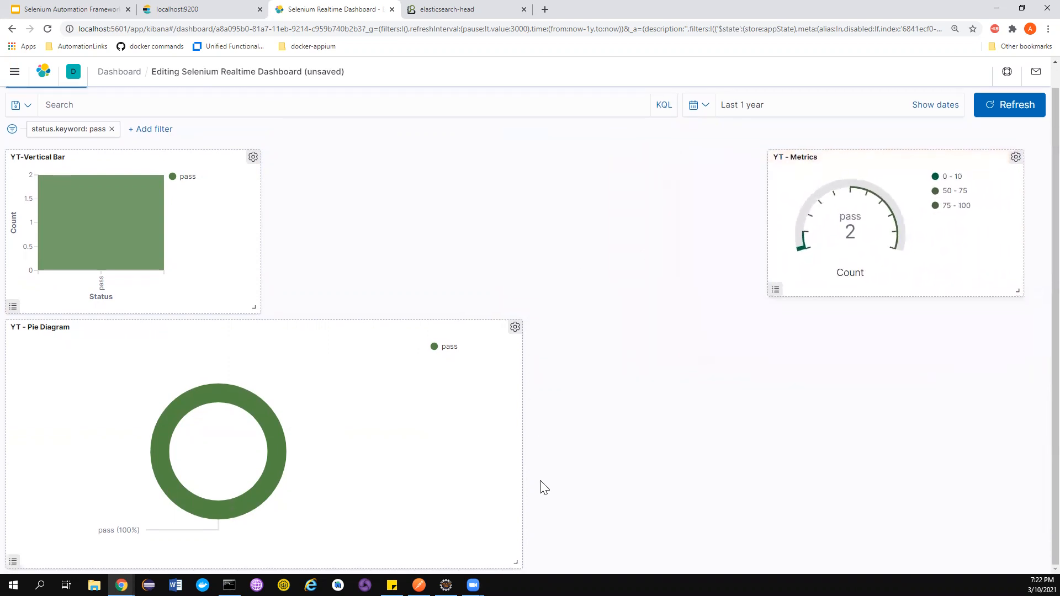
pyautogui.moveTo(516, 563); pyautogui.dragTo(303, 440)
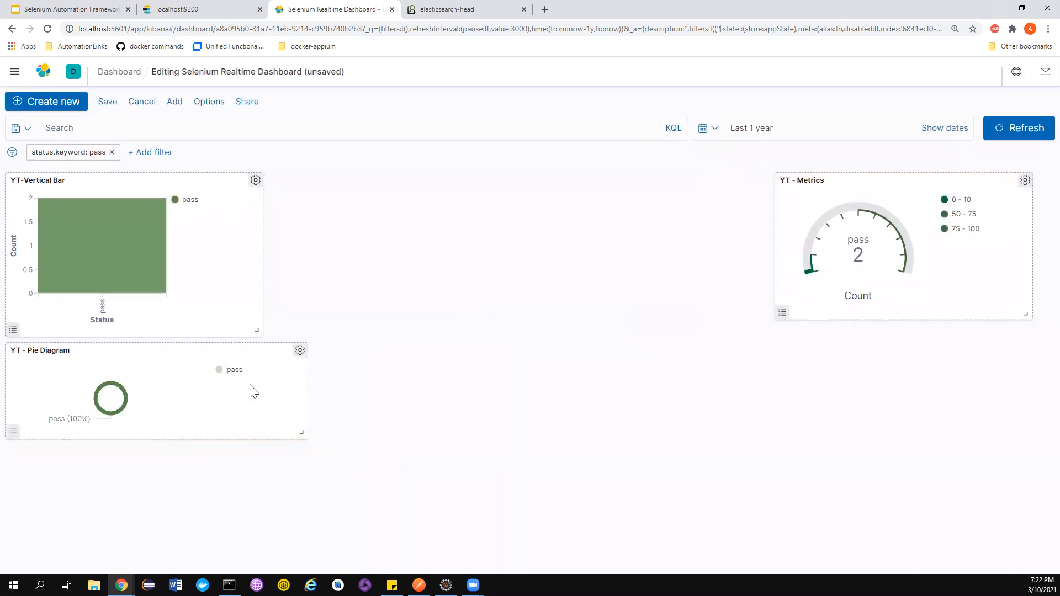
pyautogui.moveTo(248, 351); pyautogui.dragTo(528, 182)
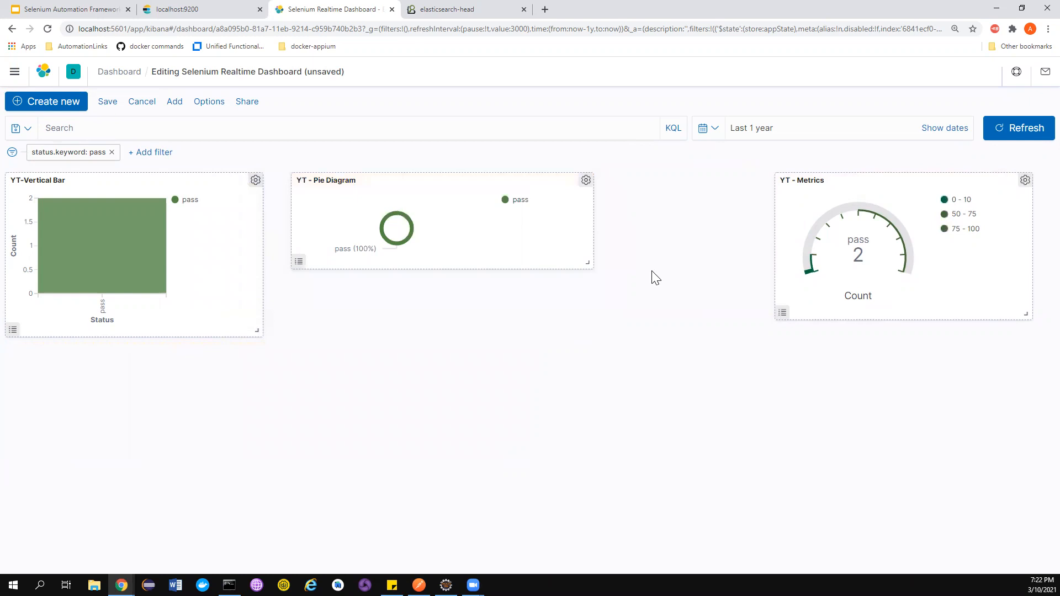
# Remove the pass status filter, then resize the YT - Pie Diagram panel to match YT-Vertical Bar's height and place it directly beside that panel
pyautogui.moveTo(589, 266); pyautogui.dragTo(732, 334)
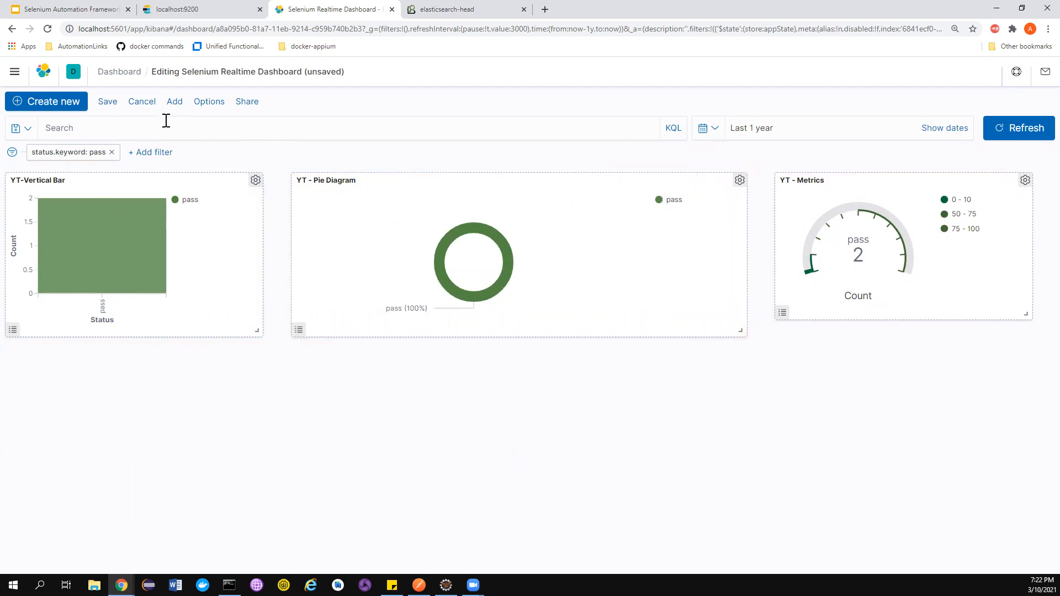
pyautogui.click(111, 152)
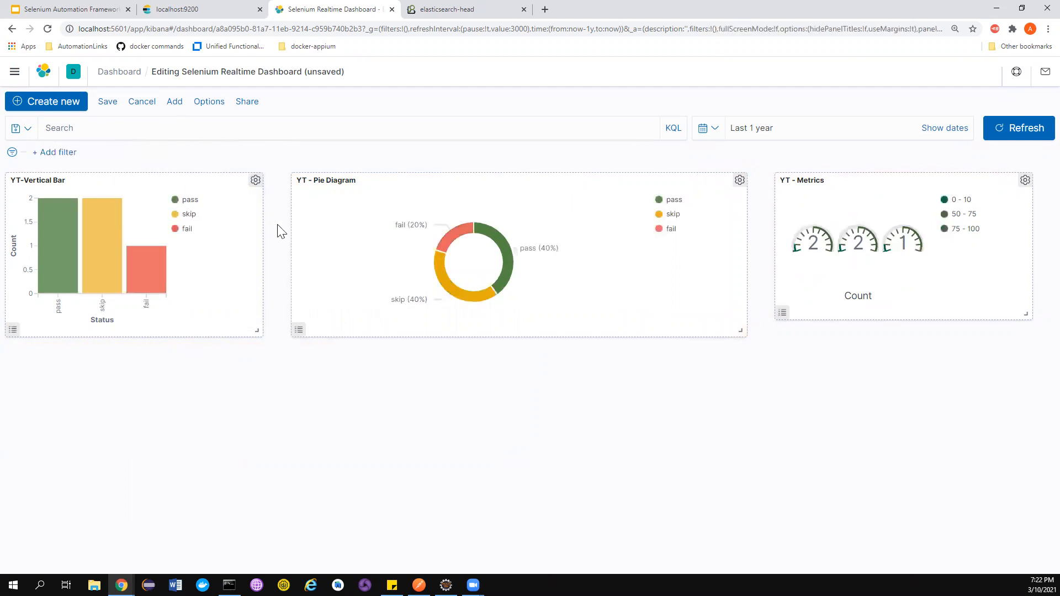
pyautogui.moveTo(741, 330); pyautogui.dragTo(528, 338)
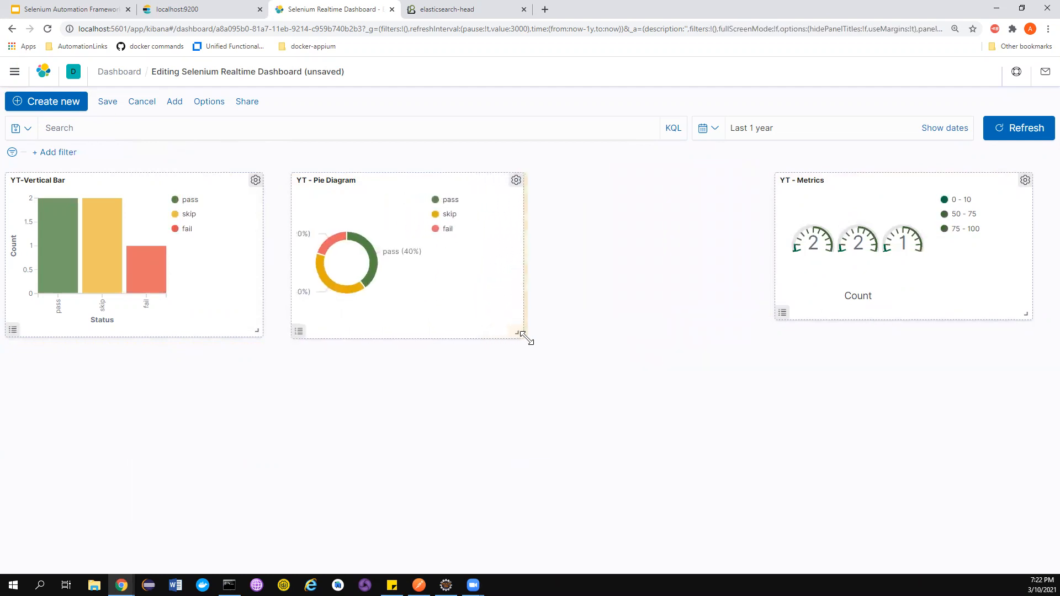
pyautogui.moveTo(376, 182); pyautogui.dragTo(352, 182)
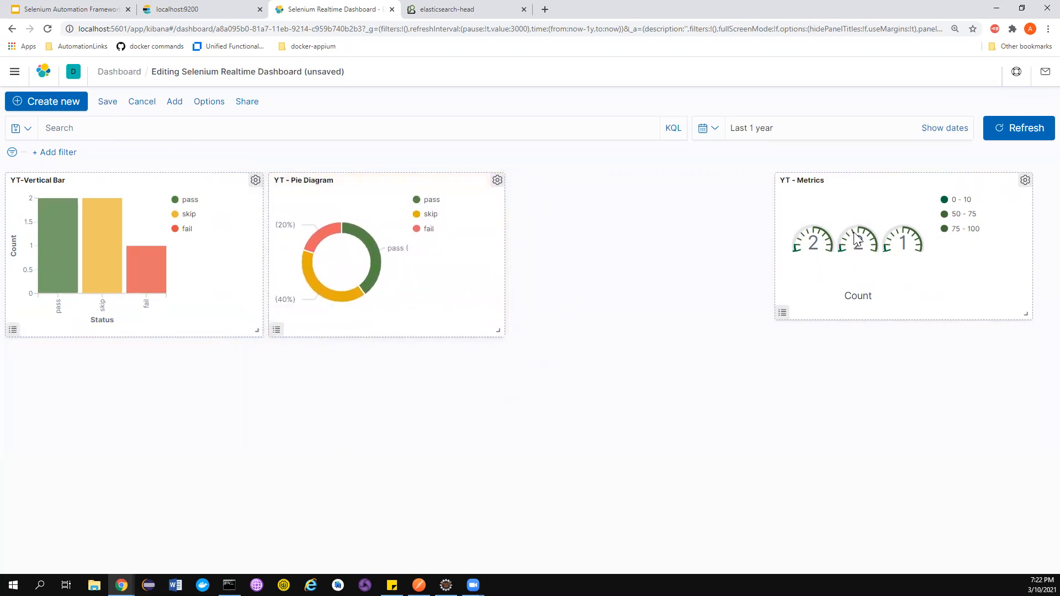
# Move the YT - Metrics panel directly beside YT - Pie Diagram and extend it to the same height
pyautogui.moveTo(911, 180); pyautogui.dragTo(665, 178)
pyautogui.moveTo(762, 313); pyautogui.dragTo(767, 331)
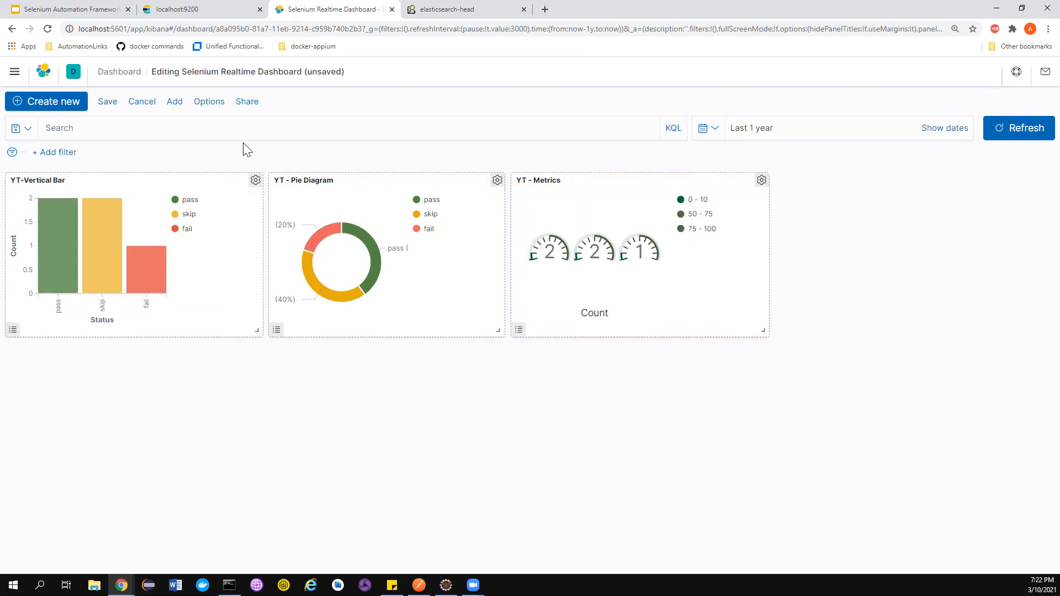
# Search the saved visualizations for YT and add YT - Count to the dashboard
pyautogui.click(176, 103)
pyautogui.click(639, 168)
pyautogui.write('YT')
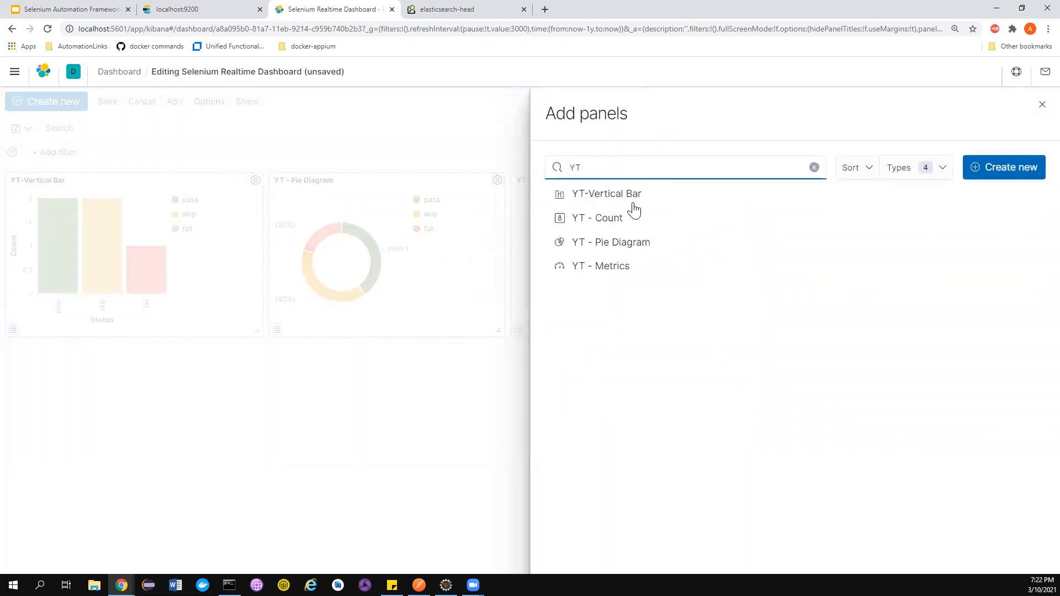
pyautogui.click(619, 221)
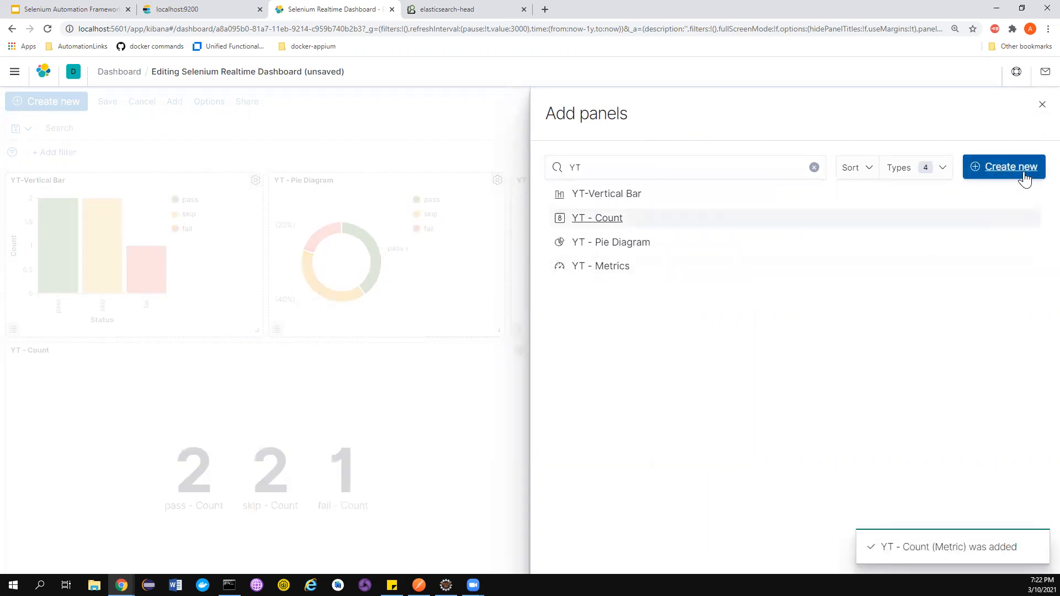
pyautogui.click(1042, 105)
# Shrink the YT - Count panel, move it to the end of the first row and extend it to the row's height and edge
pyautogui.scroll(-1, 528, 499)
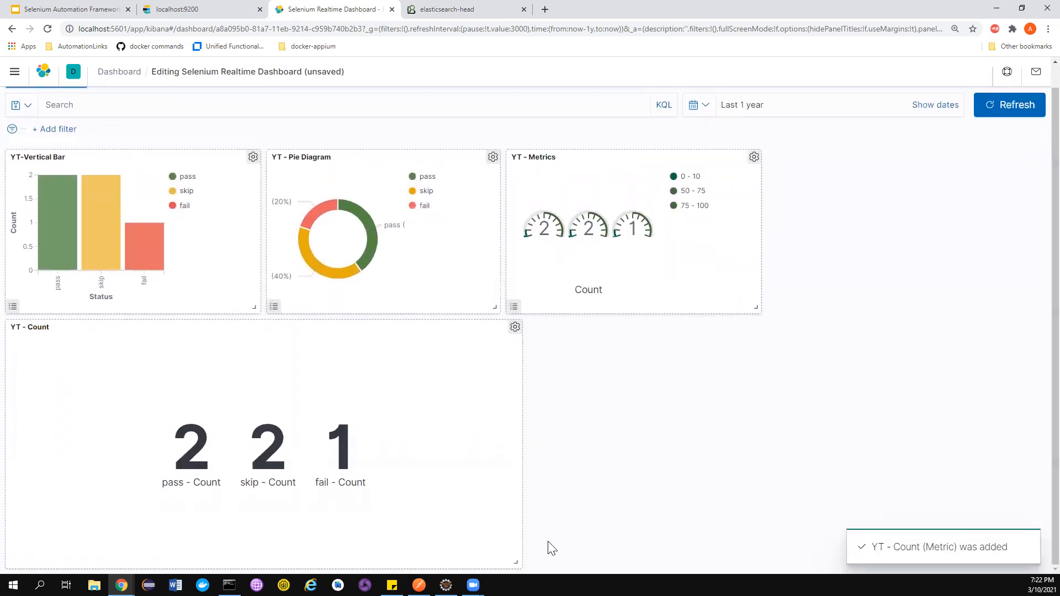
pyautogui.moveTo(519, 564); pyautogui.dragTo(243, 488)
pyautogui.moveTo(238, 359); pyautogui.dragTo(938, 182)
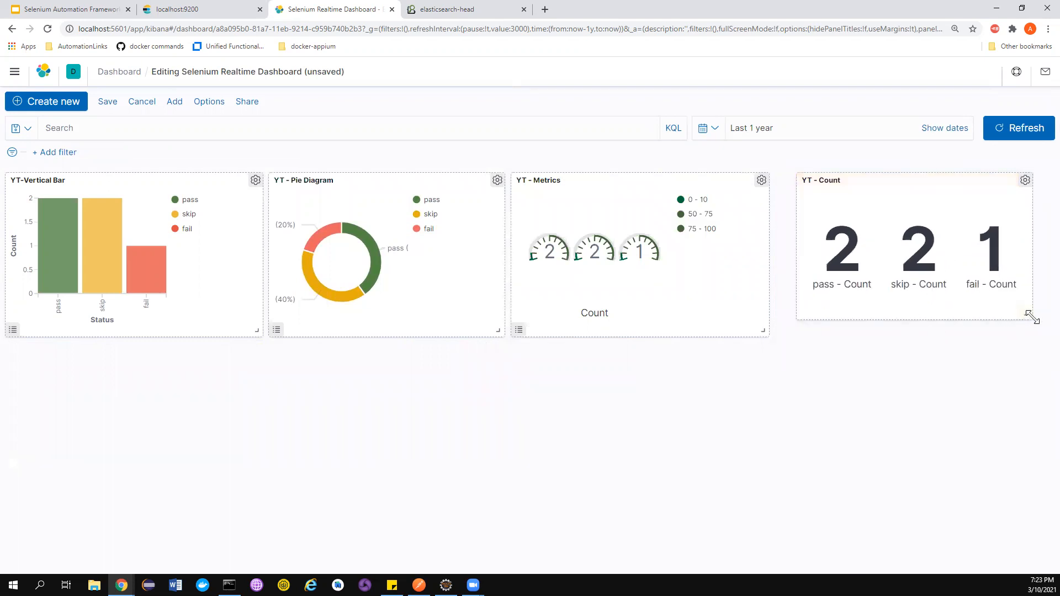
pyautogui.moveTo(1028, 317); pyautogui.dragTo(1052, 335)
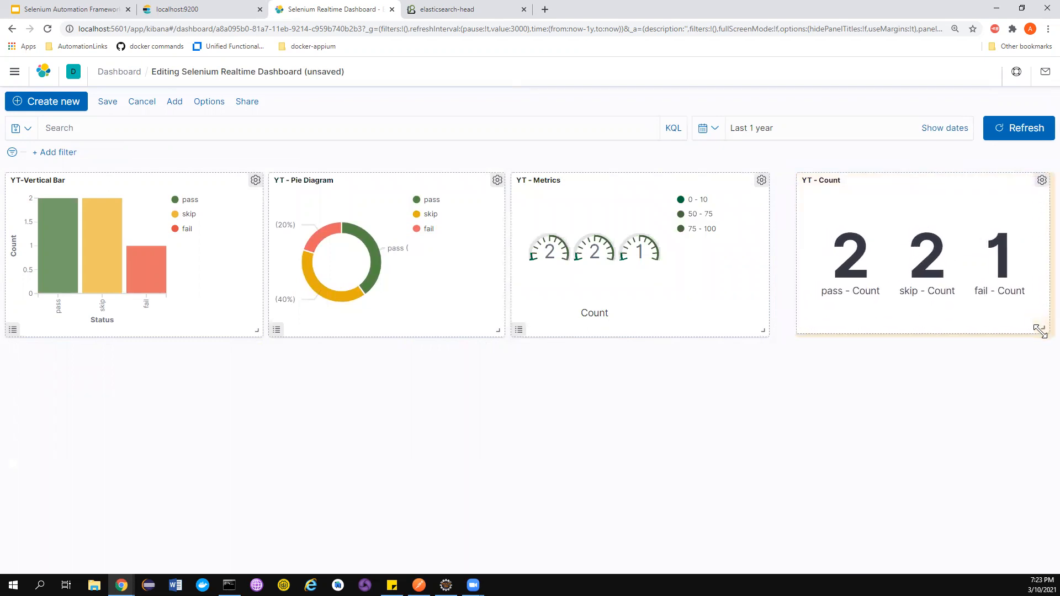
# Widen the YT - Metrics panel to meet YT - Count, and delete YT - Metrics from the dashboard
pyautogui.moveTo(763, 330); pyautogui.dragTo(773, 338)
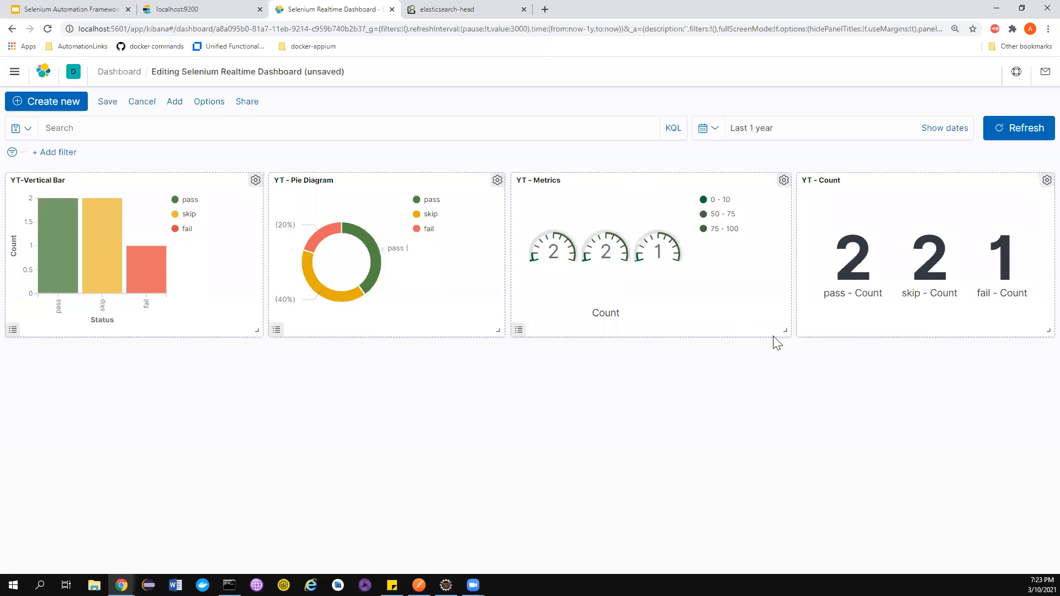
pyautogui.click(784, 181)
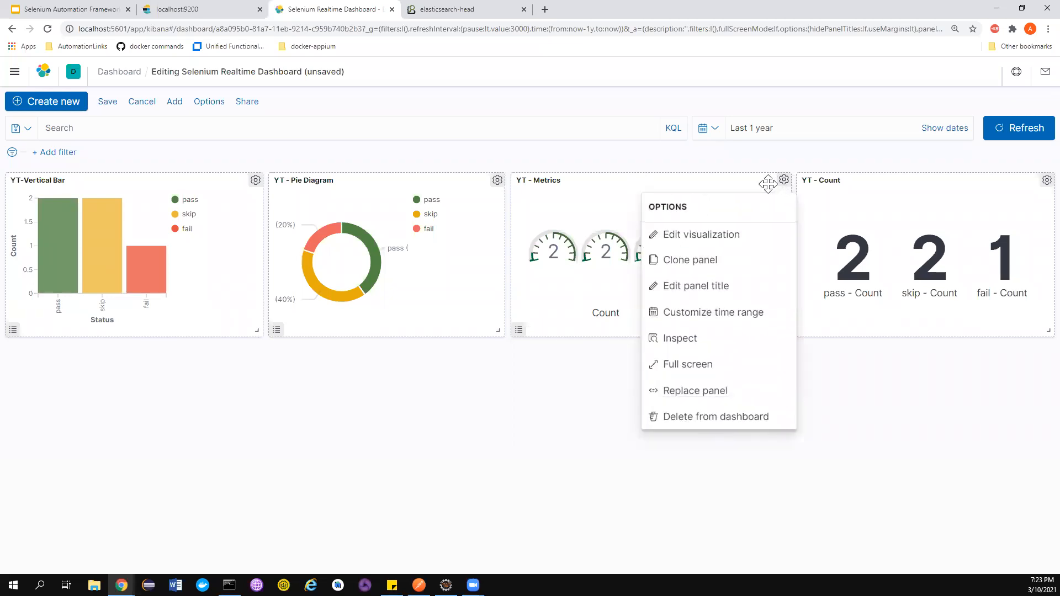
pyautogui.click(703, 417)
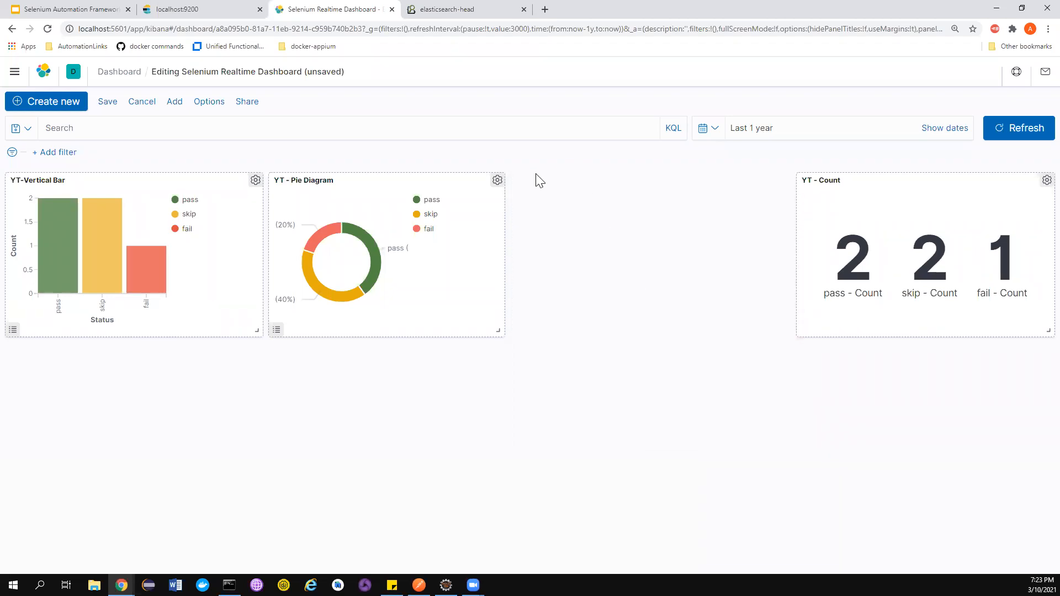
# Widen and shift the YT-Vertical Bar, YT - Pie Diagram and YT - Count panels so the three fill the first row without gaps
pyautogui.moveTo(503, 330); pyautogui.dragTo(607, 333)
pyautogui.moveTo(429, 181); pyautogui.dragTo(496, 181)
pyautogui.moveTo(260, 331); pyautogui.dragTo(329, 330)
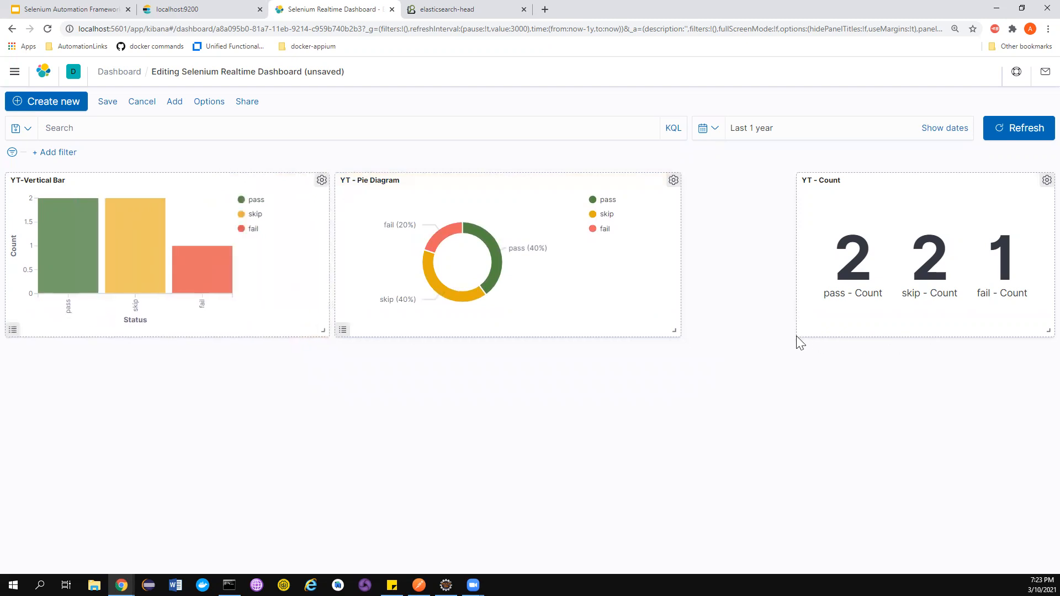
pyautogui.moveTo(896, 178); pyautogui.dragTo(784, 177)
pyautogui.moveTo(942, 332); pyautogui.dragTo(1041, 330)
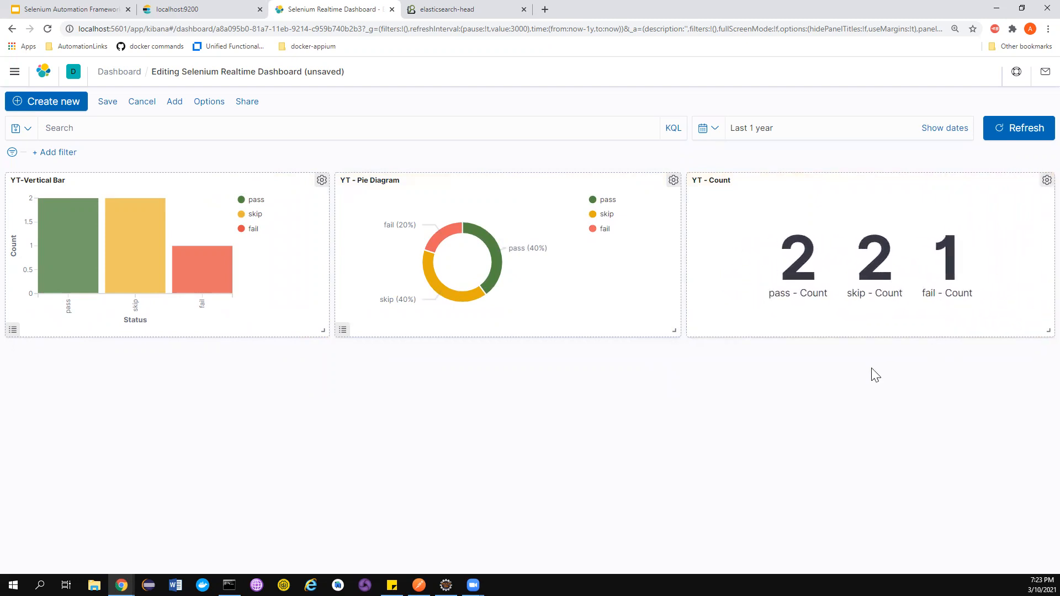
# Start automatic refresh of the dashboard at a 3-second interval
pyautogui.click(718, 131)
pyautogui.click(918, 466)
pyautogui.click(970, 409)
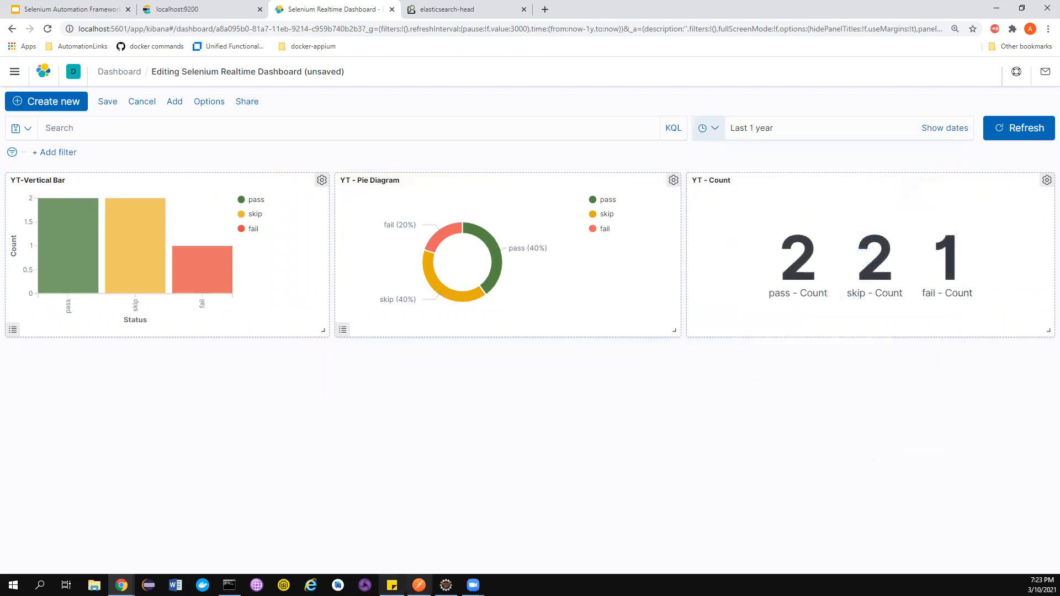
# In Postman, change testName to testcase 6, post the pass result to regression/results, and return to the Kibana dashboard
pyautogui.click(419, 585)
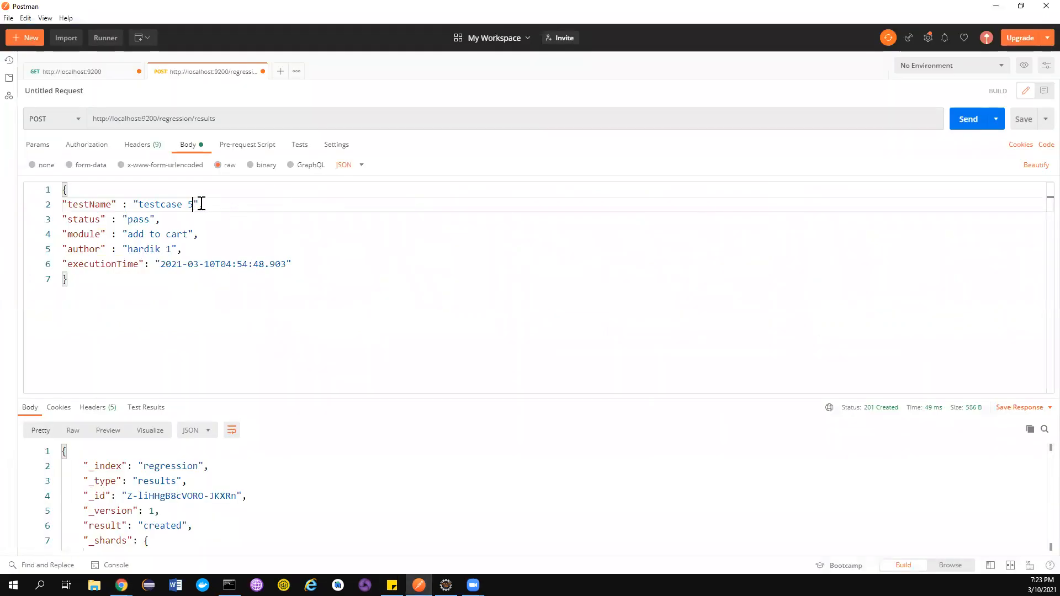
pyautogui.click(966, 118)
pyautogui.hotkey('alt', 'Tab')
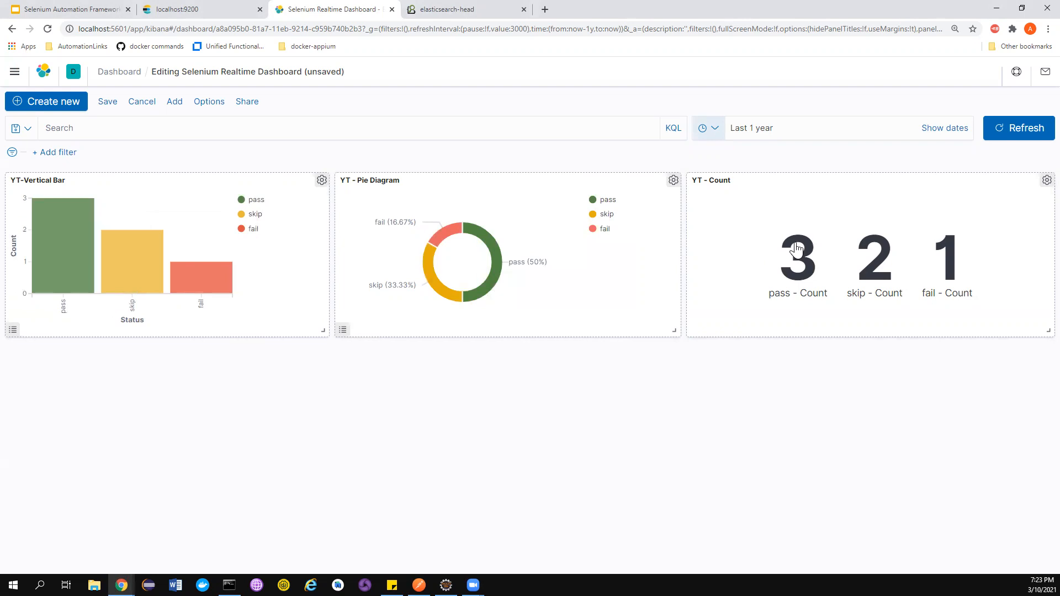
# In Postman, set testName to testcase 7 and status to fail, post the result, and return to the Kibana dashboard
pyautogui.hotkey('alt', 'Tab')
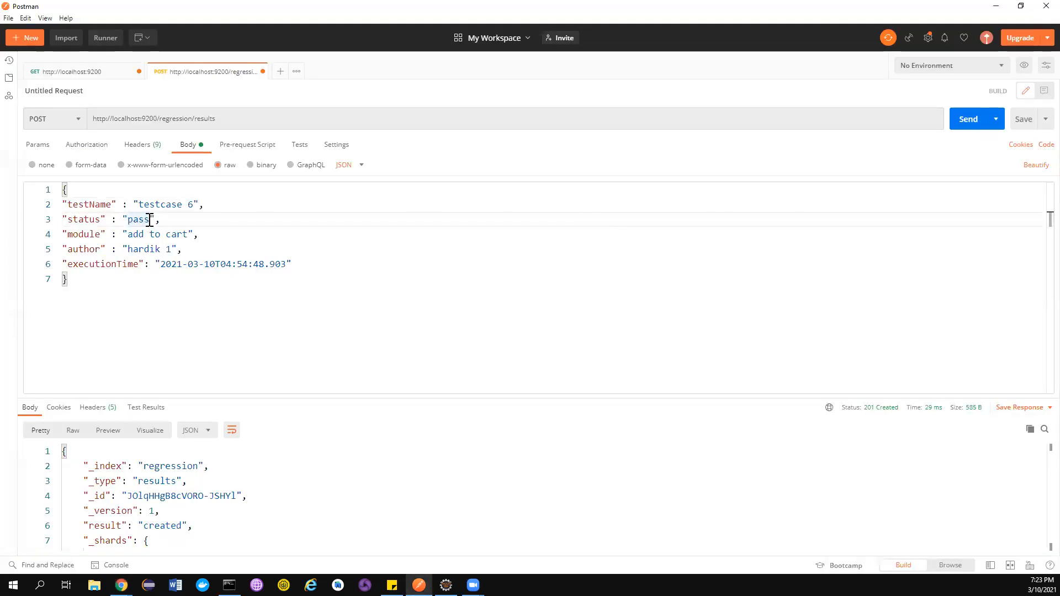
pyautogui.click(190, 204)
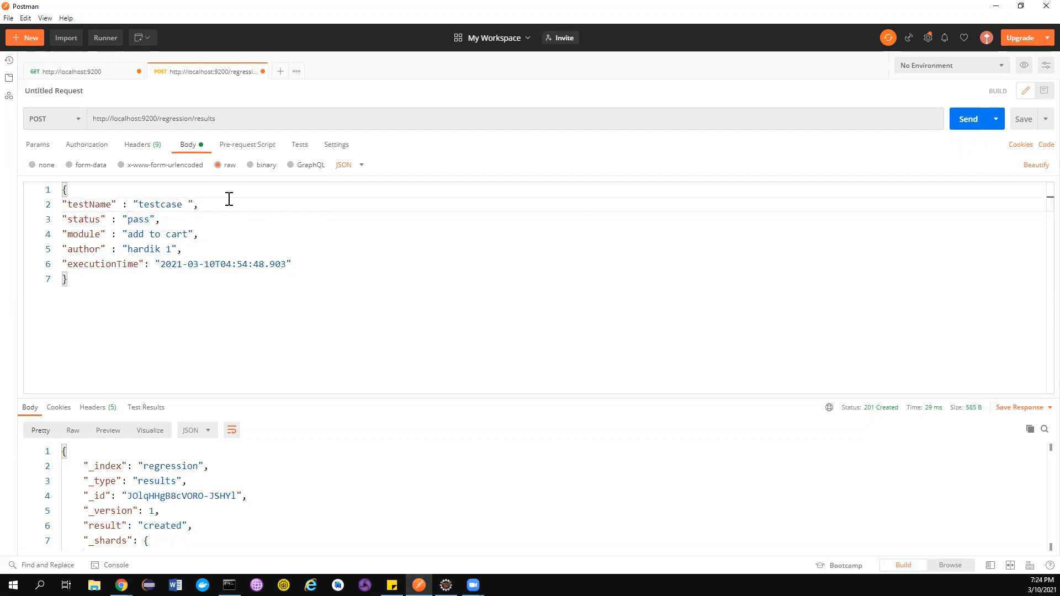
pyautogui.click(137, 220)
pyautogui.write('fail')
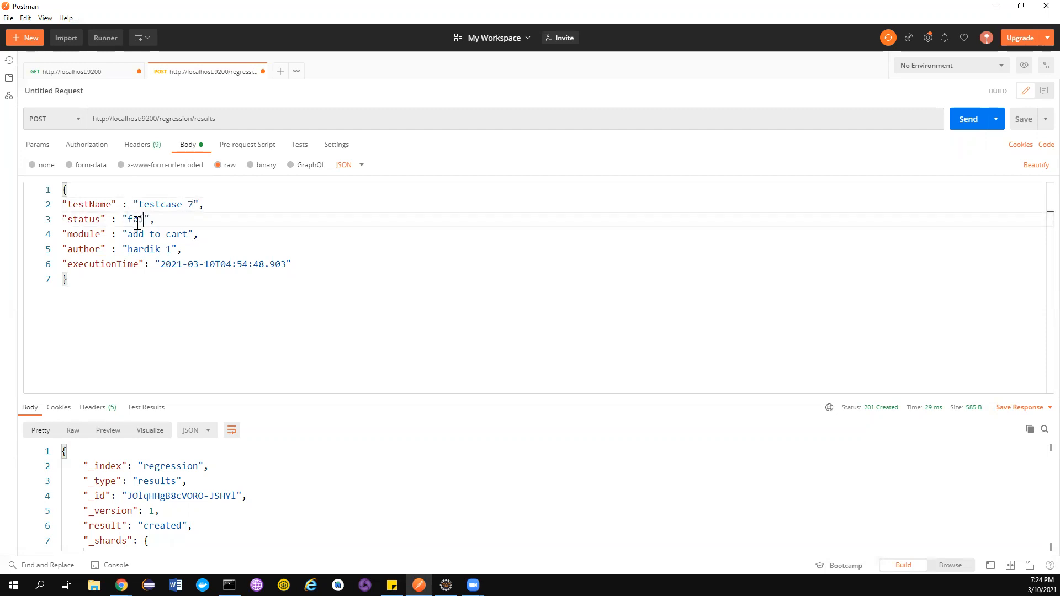
pyautogui.click(959, 125)
pyautogui.hotkey('alt', 'Tab')
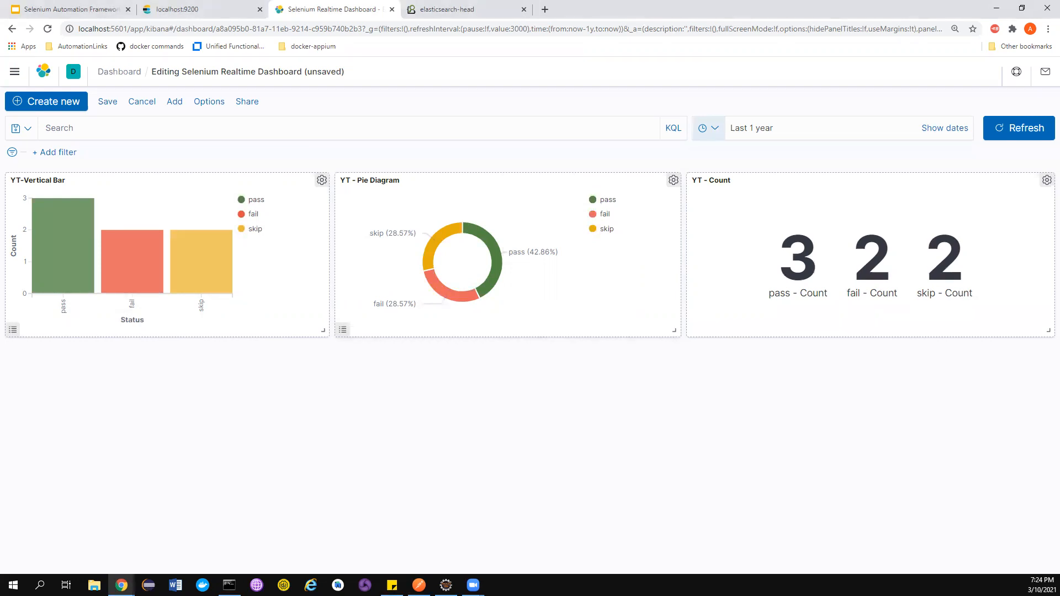
# Switch to Postman and review the request's JSON body and its regression/results URL
pyautogui.click(419, 585)
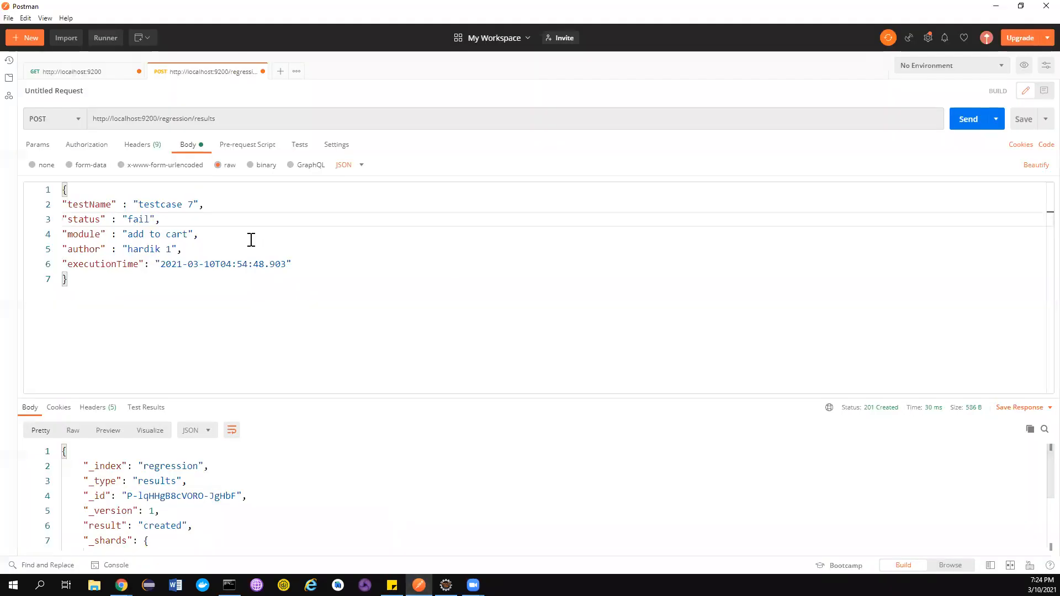
pyautogui.moveTo(94, 289); pyautogui.dragTo(62, 189)
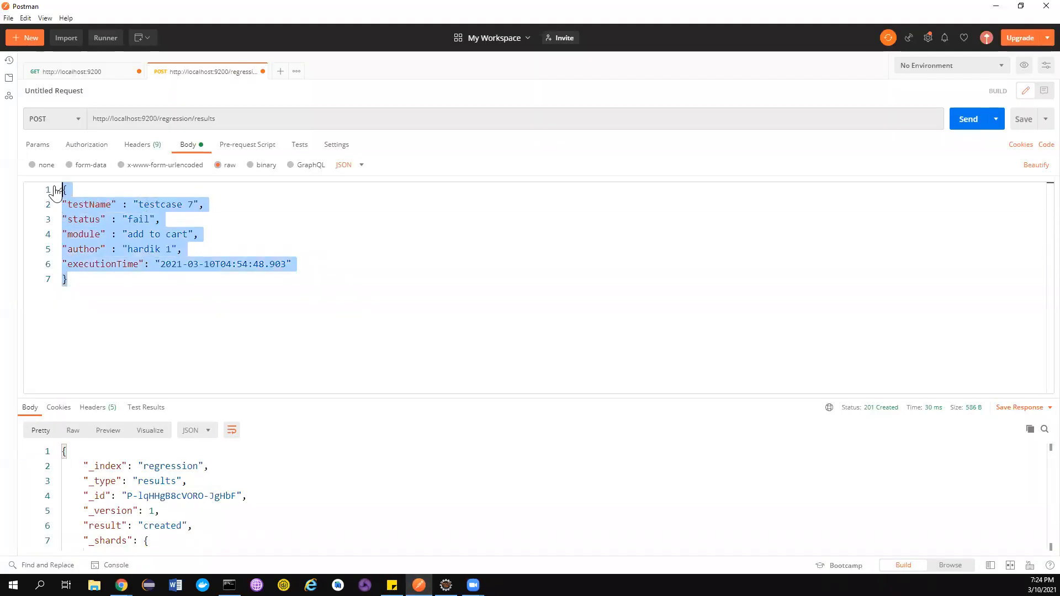
pyautogui.moveTo(232, 122); pyautogui.dragTo(93, 120)
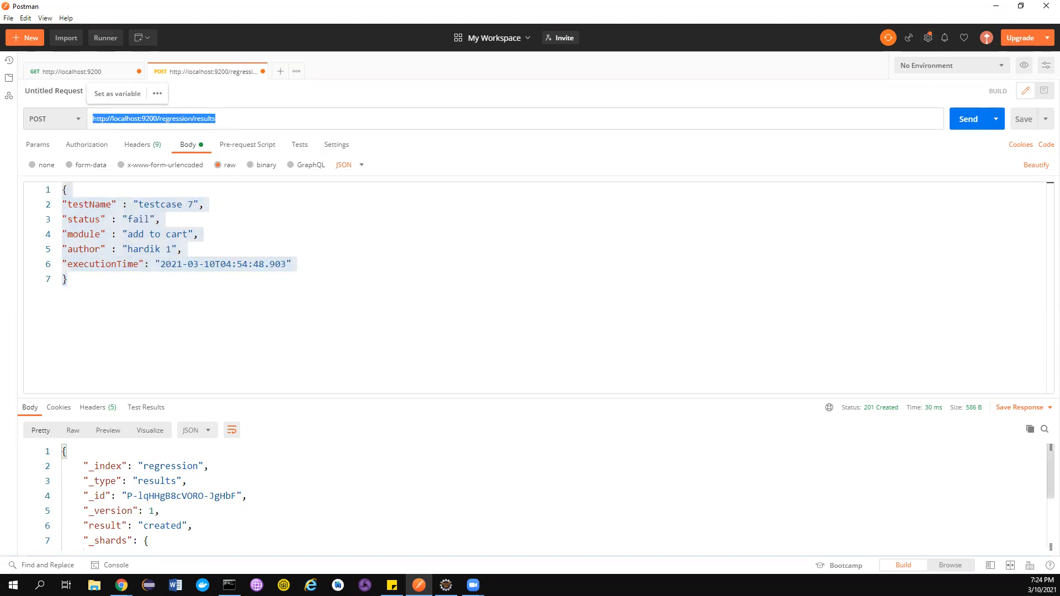
# Return to Kibana and save the dashboard under the title Selenium Realtime Dashboard
pyautogui.hotkey('alt', 'Tab')
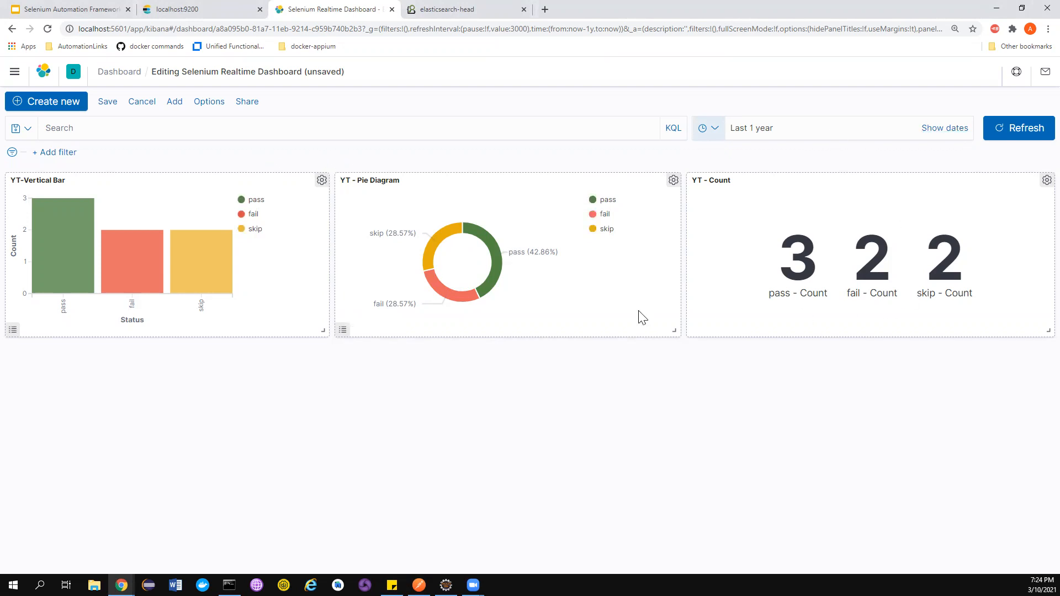
pyautogui.click(107, 103)
pyautogui.click(577, 423)
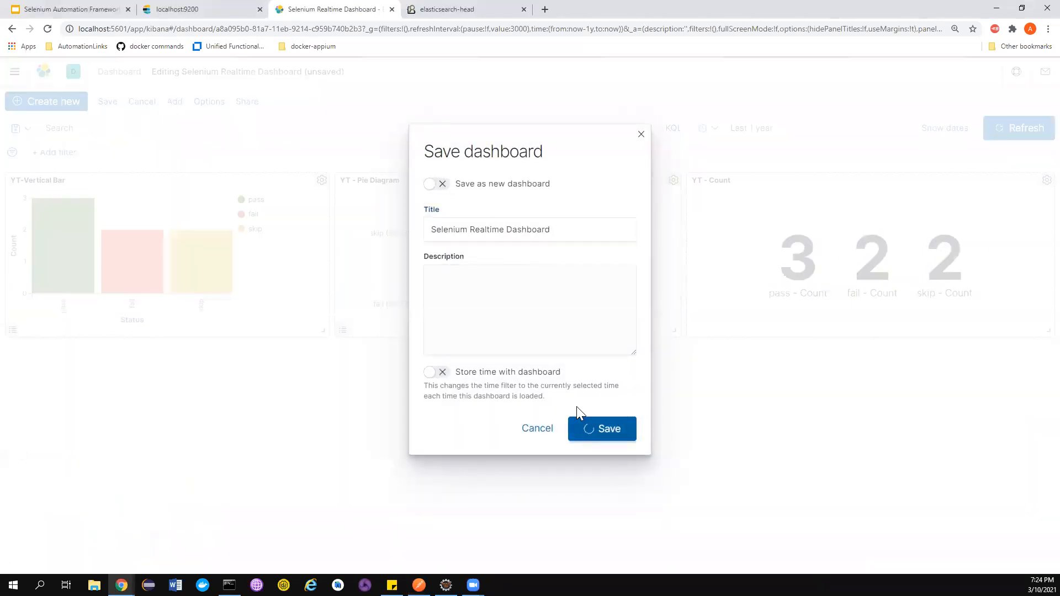